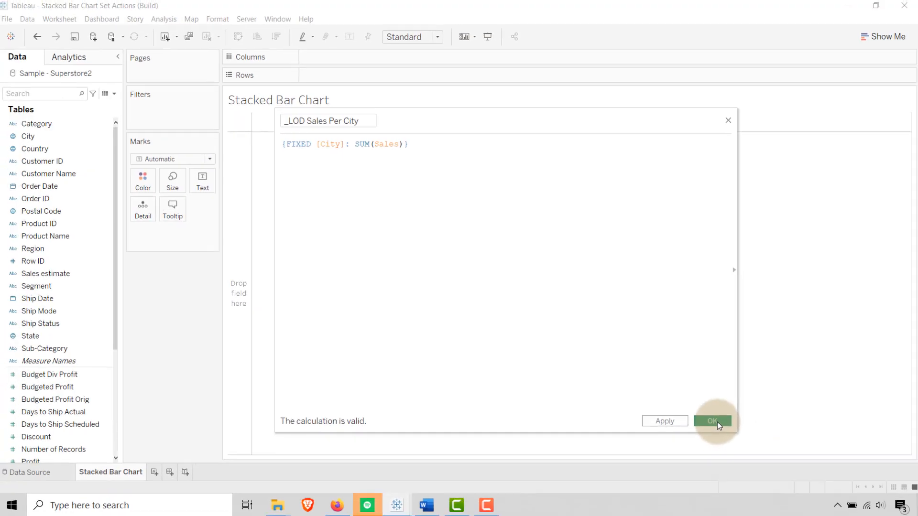
Step: Save the _LOD Sales Per City calculation and place it on Columns, followed by Sales
{"action": "left_click", "coordinate": [713, 421]}
{"action": "mouse_move", "coordinate": [61, 374]}
{"action": "left_mouse_down"}
{"action": "mouse_move", "coordinate": [333, 85]}
{"action": "mouse_move", "coordinate": [342, 60]}
{"action": "left_mouse_up"}
{"action": "left_click", "coordinate": [64, 345]}
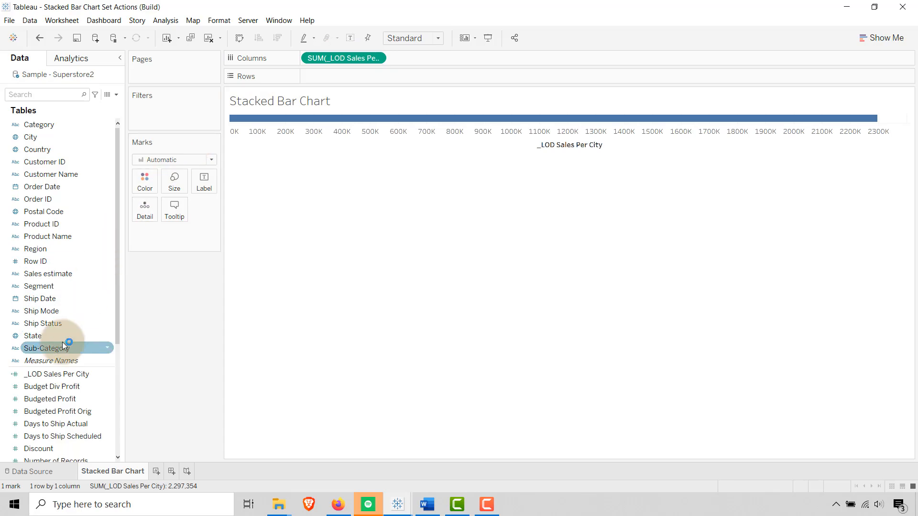
{"action": "scroll", "coordinate": [60, 286], "scroll_direction": "down", "scroll_amount": 4}
{"action": "left_click", "coordinate": [31, 387]}
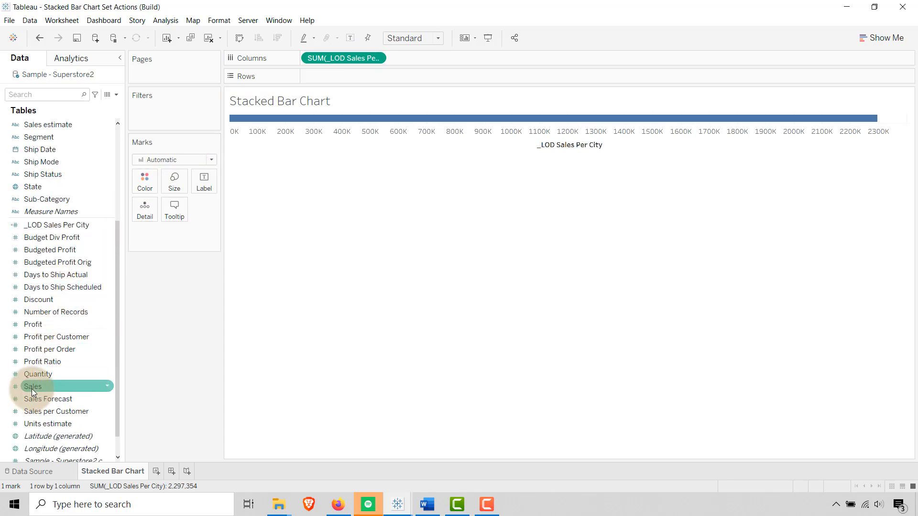
{"action": "left_click_drag", "start_coordinate": [32, 388], "coordinate": [406, 59]}
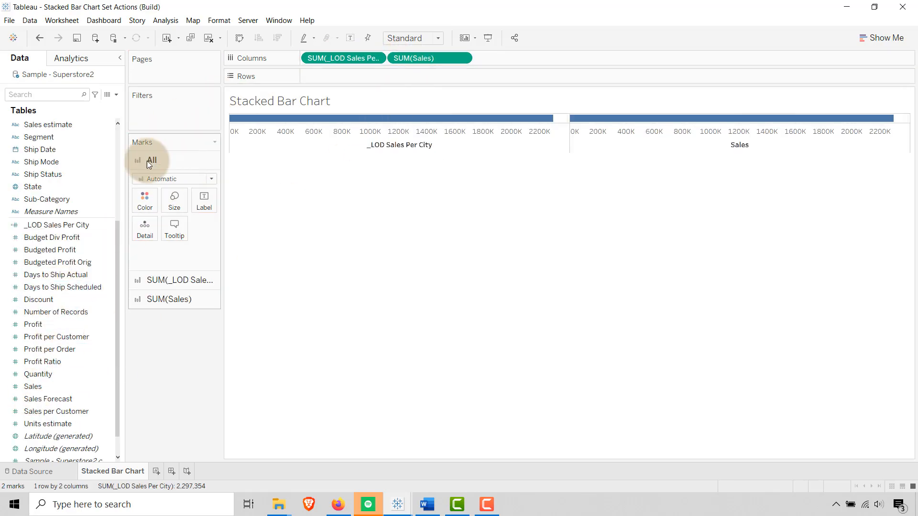
Step: Break both bar charts down by City on Rows and sort the cities in descending order of _LOD Sales Per City
{"action": "scroll", "coordinate": [90, 216], "scroll_direction": "up", "scroll_amount": 4}
{"action": "left_click_drag", "start_coordinate": [39, 137], "coordinate": [320, 78]}
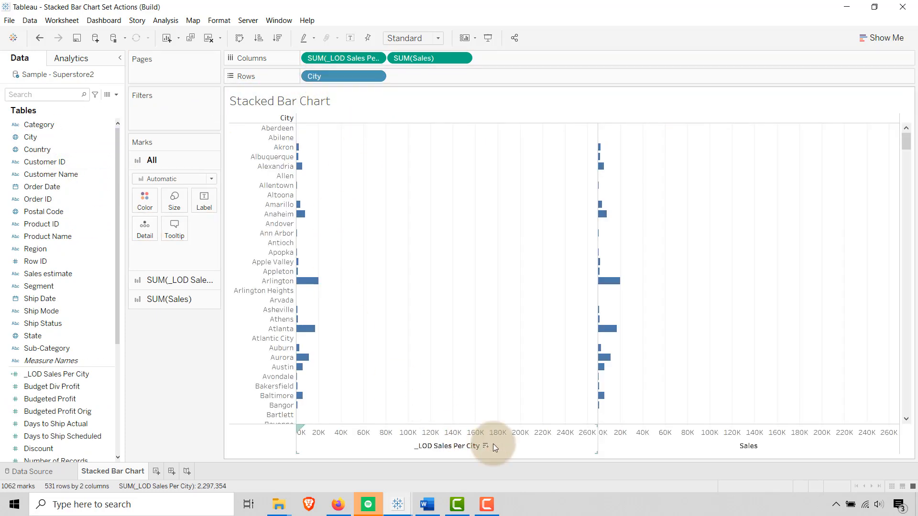
{"action": "left_click", "coordinate": [485, 445]}
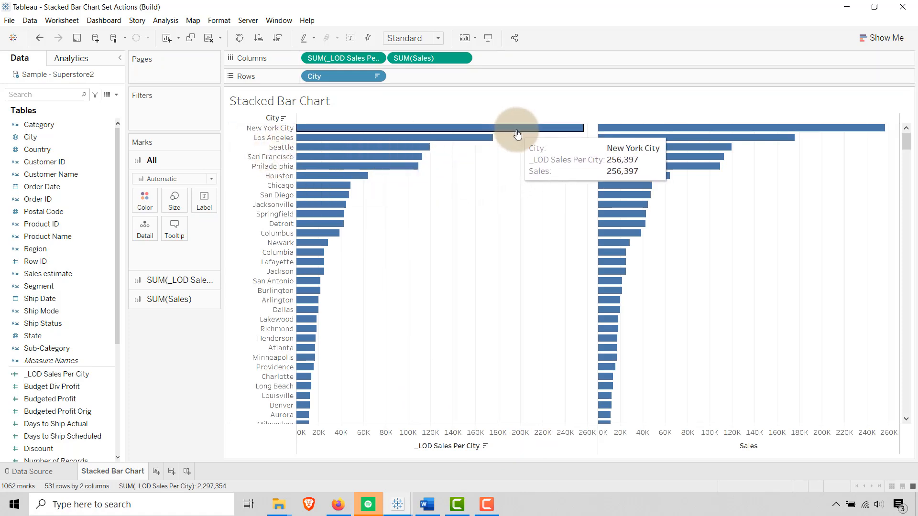
{"action": "mouse_move", "coordinate": [525, 134]}
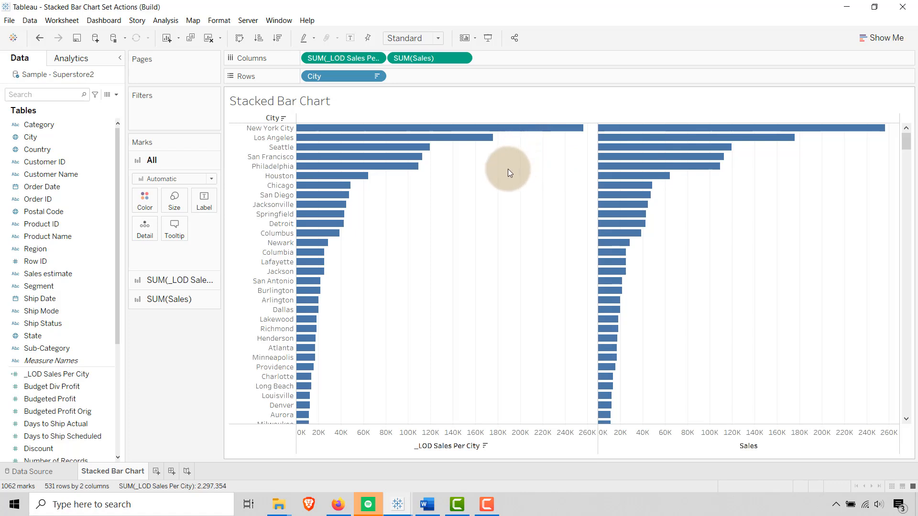
{"action": "key", "text": "alt+Tab"}
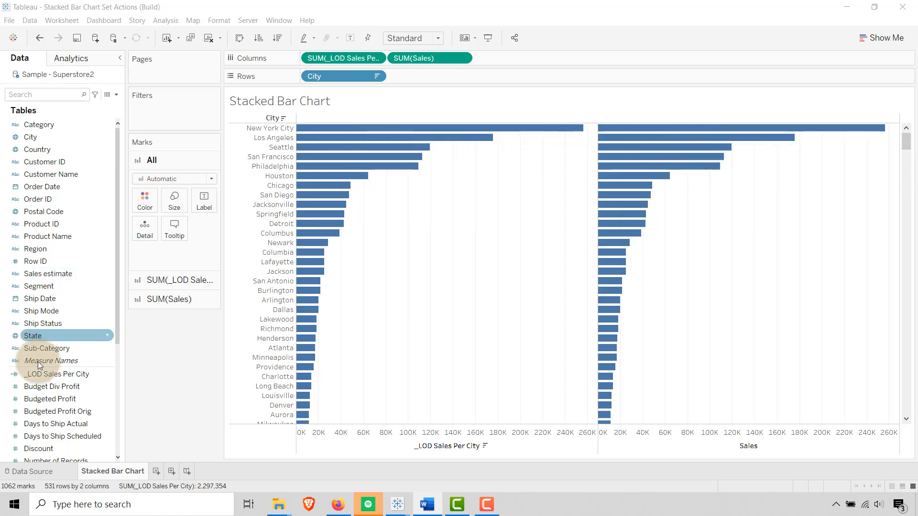
Step: Label all bars with _LOD Sales Per City and set that field's default number format to Currency (Custom) without decimals
{"action": "left_click_drag", "start_coordinate": [39, 372], "coordinate": [201, 203]}
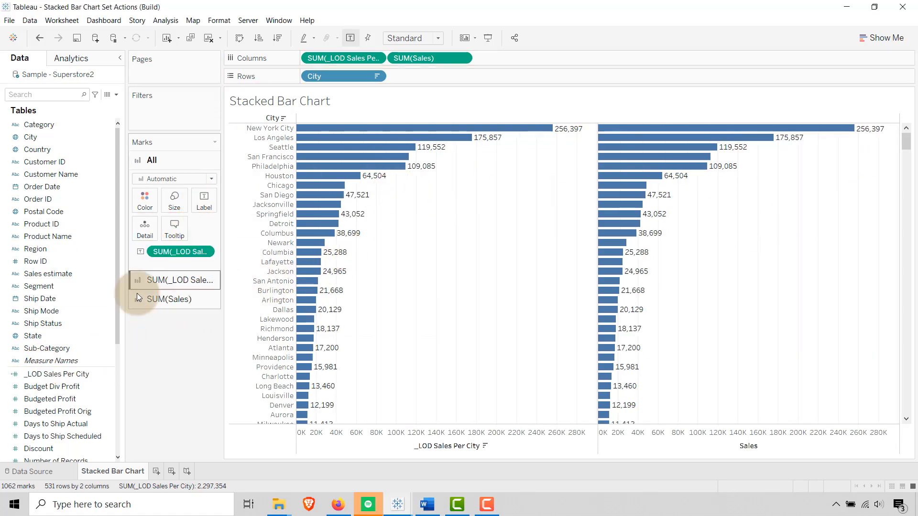
{"action": "right_click", "coordinate": [62, 375]}
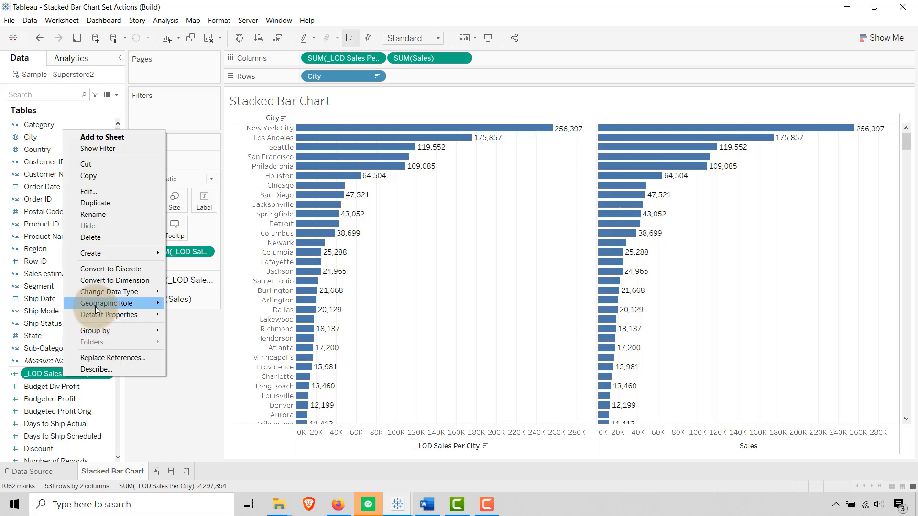
{"action": "mouse_move", "coordinate": [102, 316]}
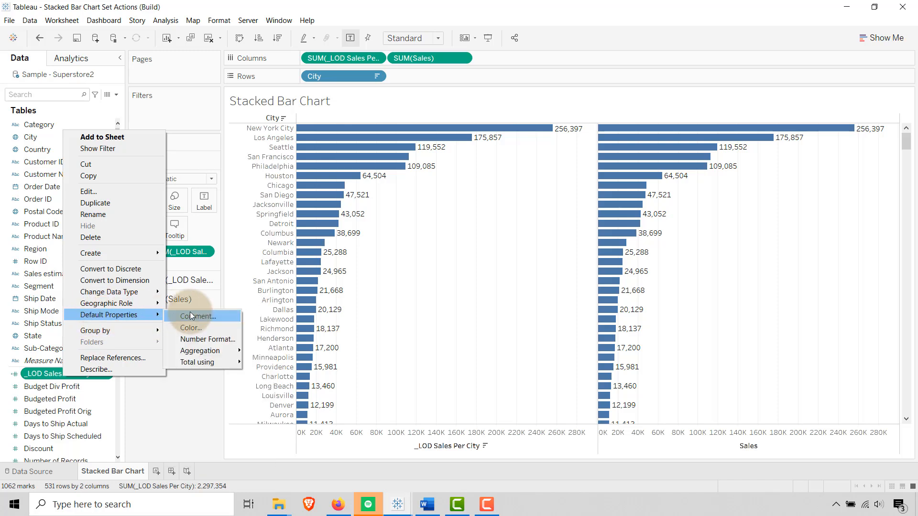
{"action": "left_click", "coordinate": [208, 339]}
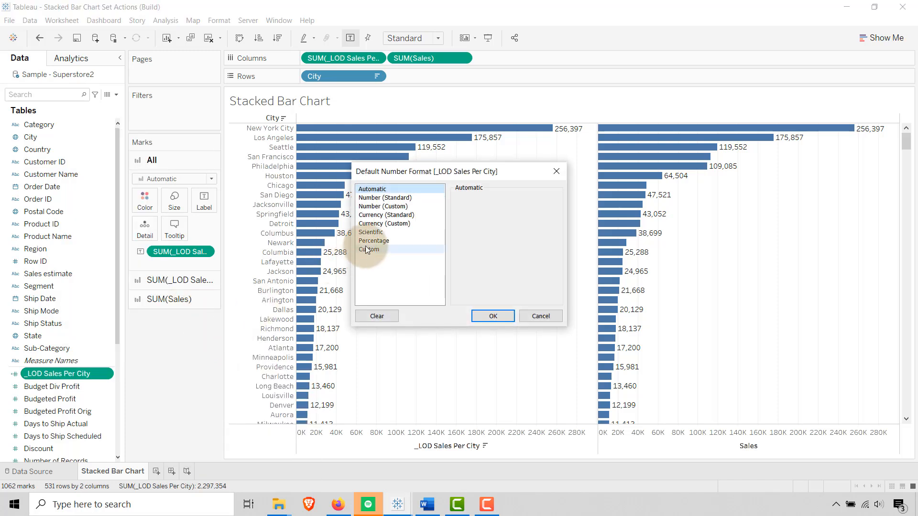
{"action": "left_click", "coordinate": [380, 224]}
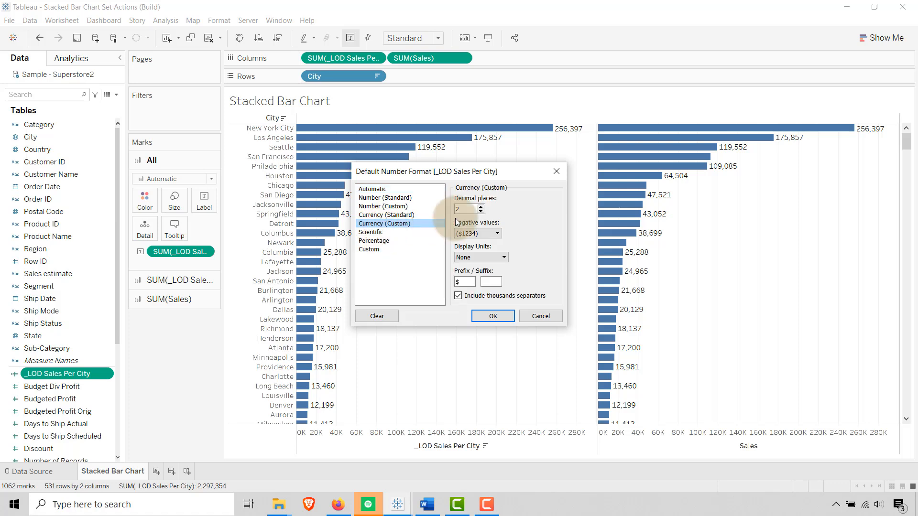
{"action": "left_click", "coordinate": [494, 316]}
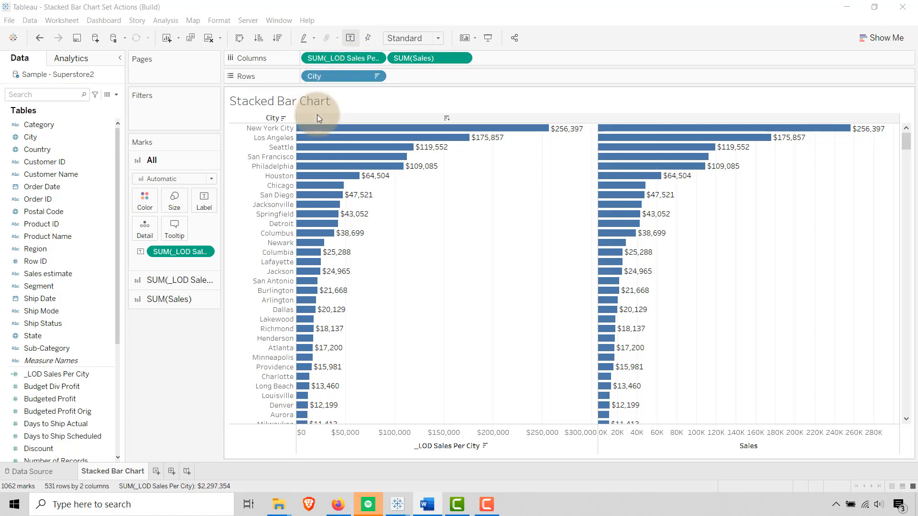
Step: Color the _LOD Sales Per City bars light gray
{"action": "left_click", "coordinate": [204, 195]}
{"action": "left_click", "coordinate": [150, 278]}
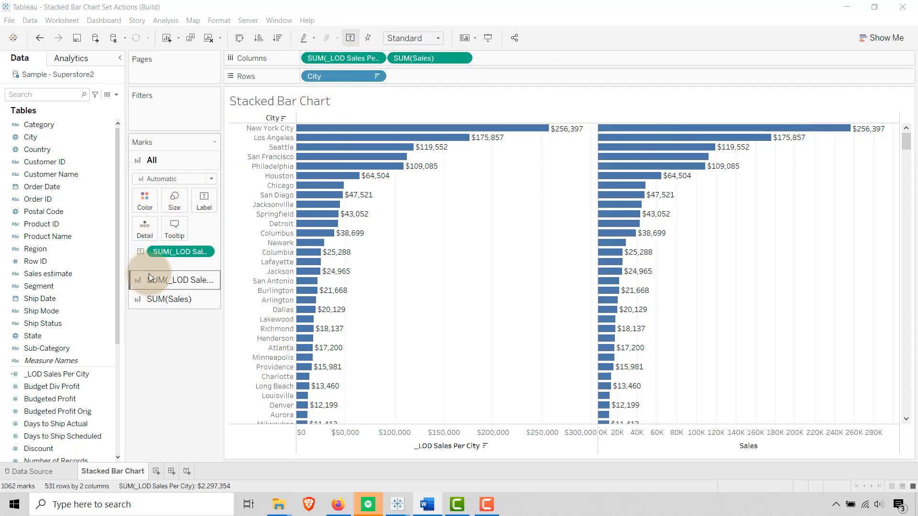
{"action": "left_click", "coordinate": [146, 225]}
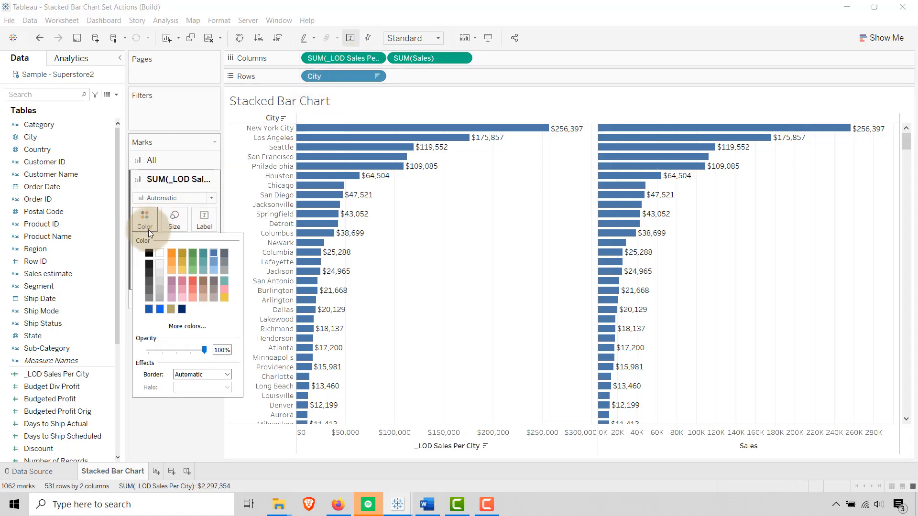
{"action": "left_click", "coordinate": [159, 280]}
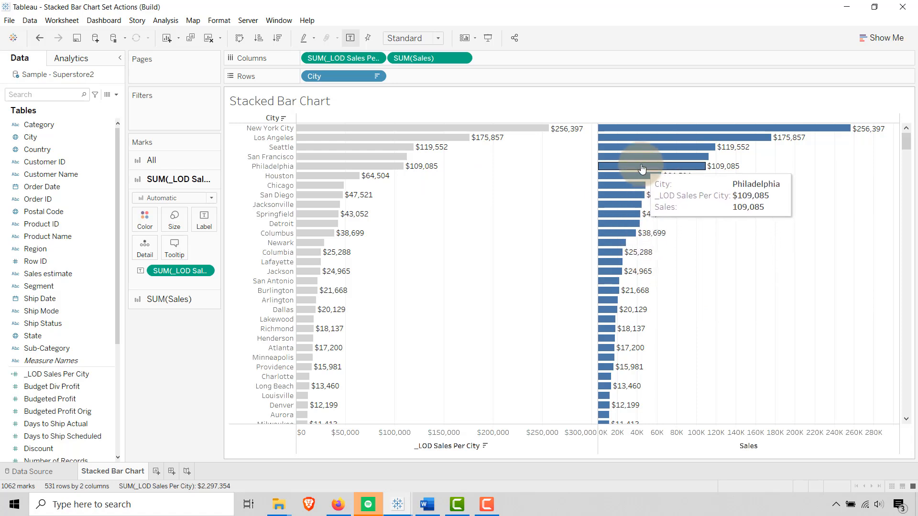
{"action": "key", "text": "alt+Tab"}
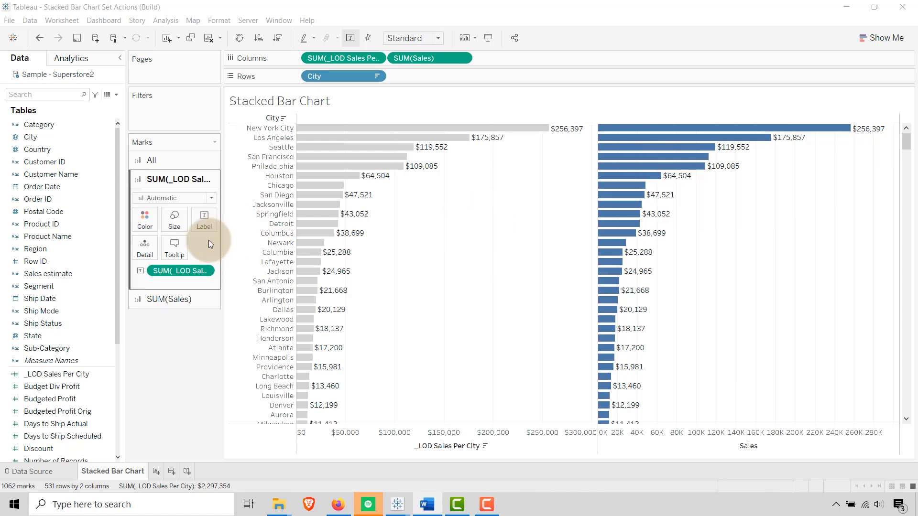
Step: Delete all tooltip text from the _LOD Sales Per City bars
{"action": "left_click", "coordinate": [173, 247]}
{"action": "left_click_drag", "start_coordinate": [702, 88], "coordinate": [481, 62]}
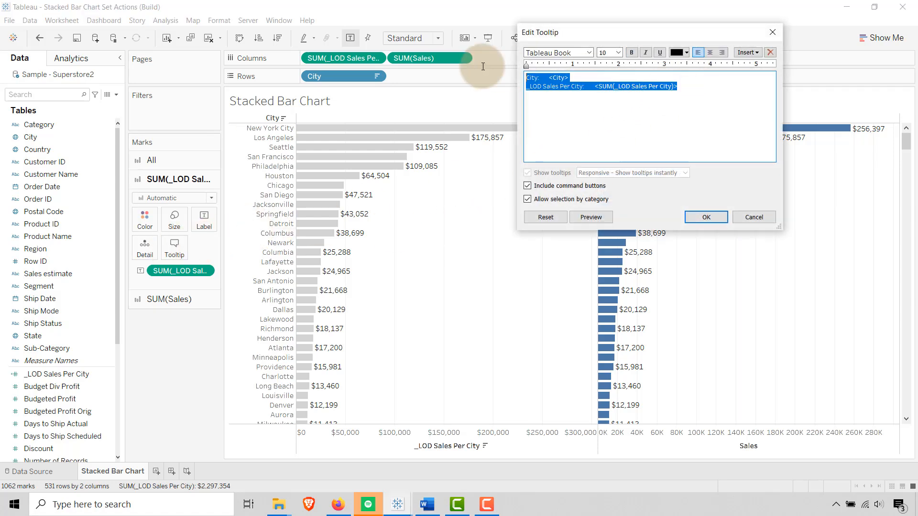
{"action": "key", "text": "Delete"}
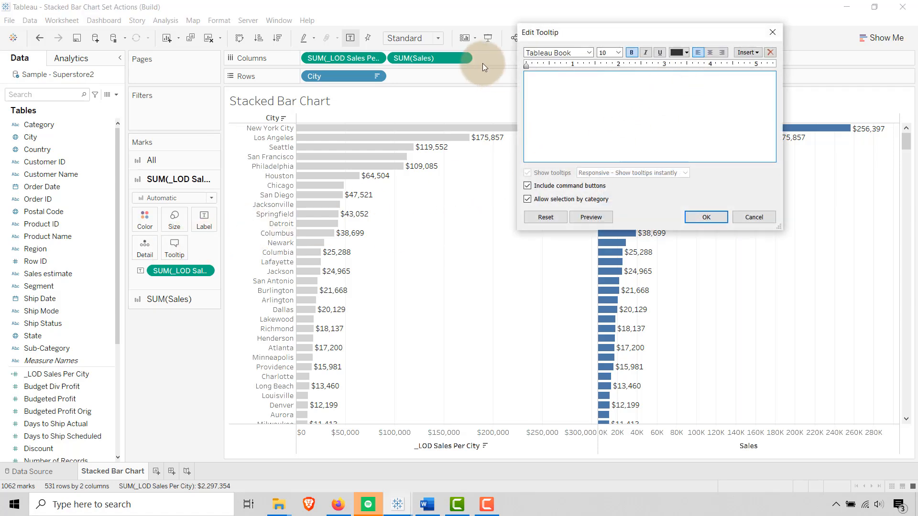
{"action": "left_click", "coordinate": [697, 216]}
Step: Color the Sales bars by Category to stack them
{"action": "key", "text": "alt+Tab"}
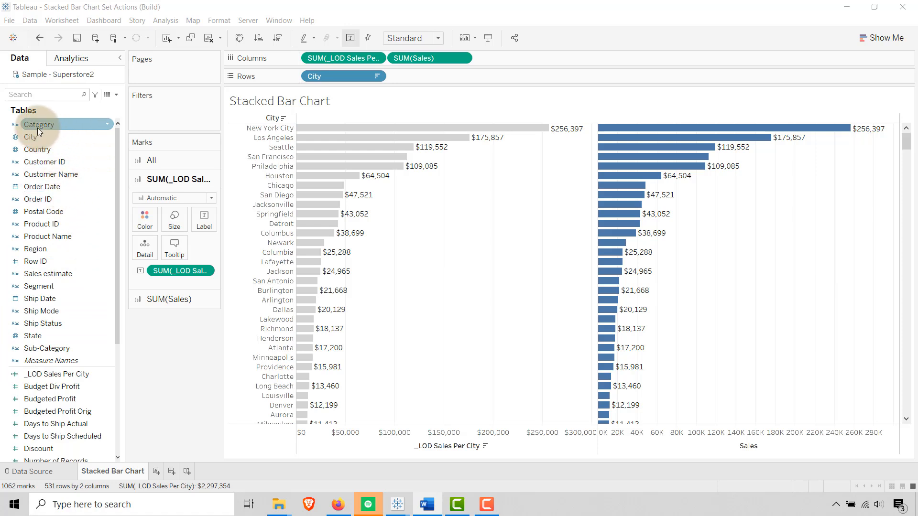
{"action": "left_click", "coordinate": [155, 300]}
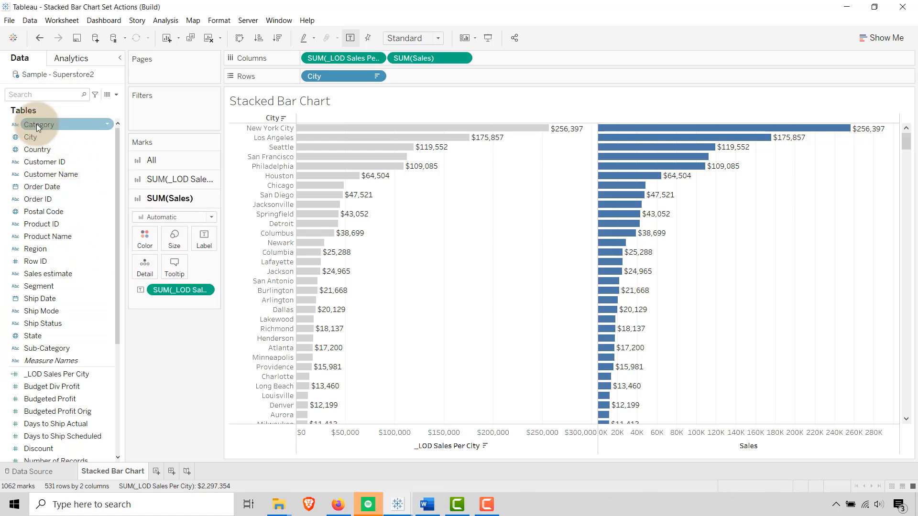
{"action": "left_click_drag", "start_coordinate": [37, 124], "coordinate": [143, 238]}
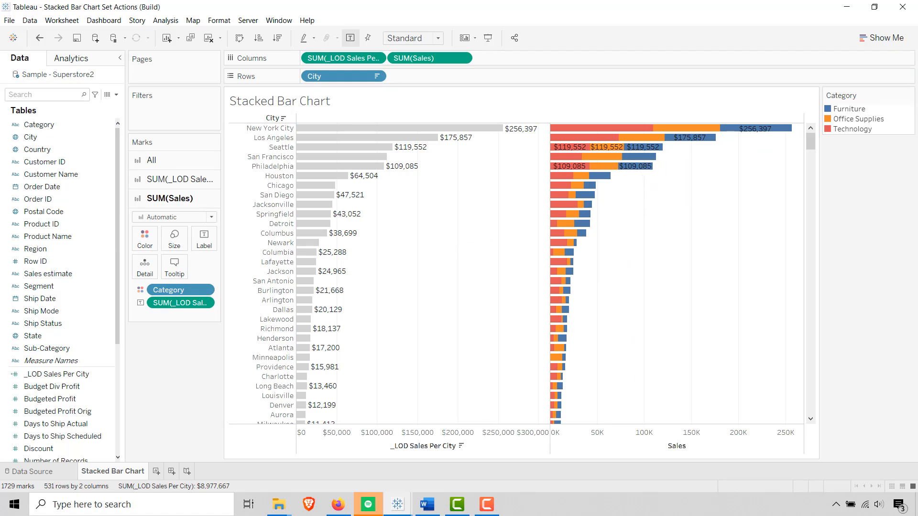
Step: Remove the _LOD Sales Per City line from the Sales bars' tooltip
{"action": "left_click", "coordinate": [175, 266]}
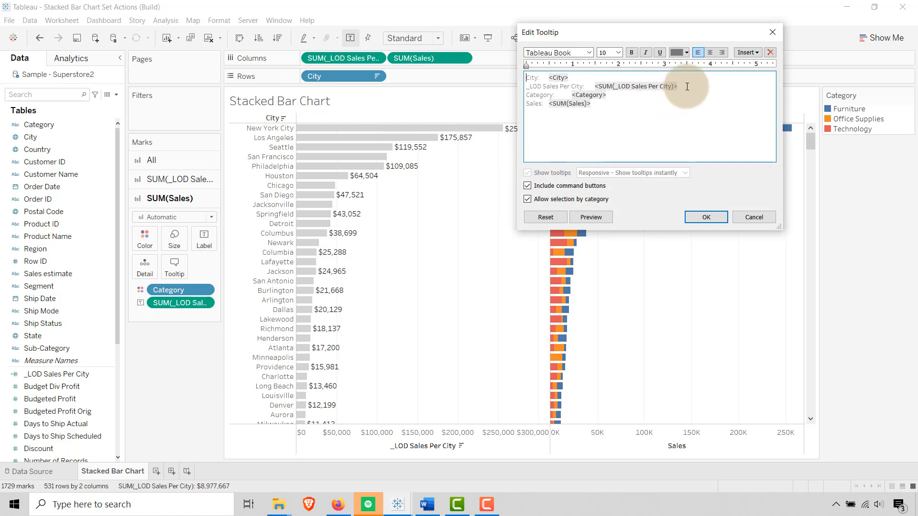
{"action": "left_click_drag", "start_coordinate": [678, 86], "coordinate": [520, 88]}
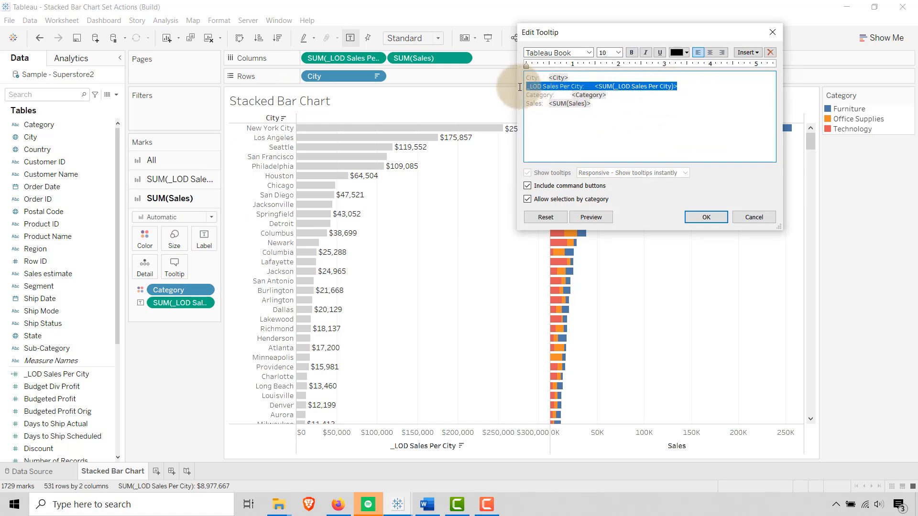
{"action": "key", "text": "Delete"}
{"action": "key", "text": "BackSpace"}
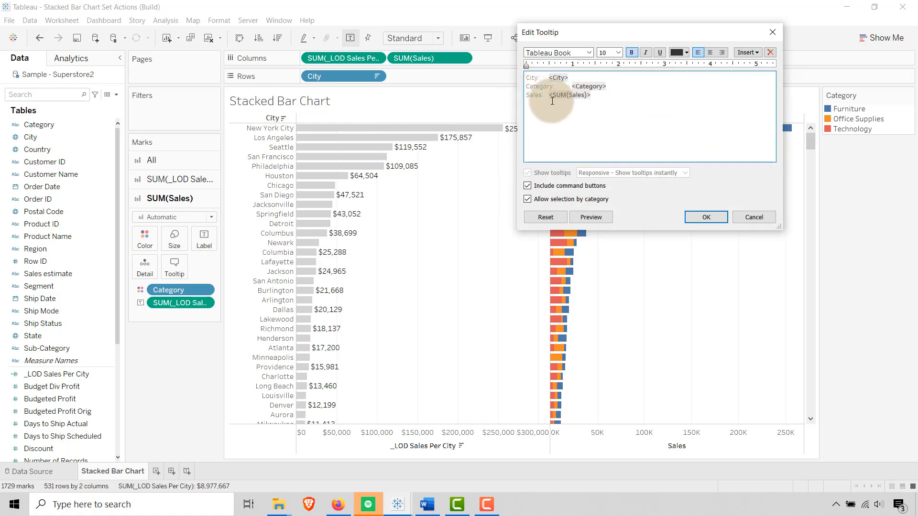
{"action": "key", "text": "alt+Tab"}
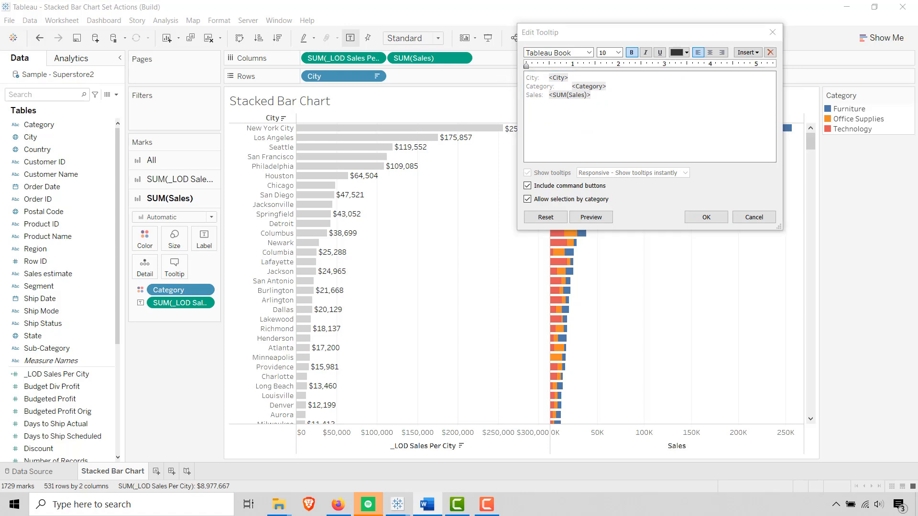
Step: Replace the Sales bars' tooltip text with "<Category> in <City>" and "Sales: <SUM(Sales)>" on two consecutive lines, and apply it
{"action": "left_click_drag", "start_coordinate": [590, 113], "coordinate": [519, 74]}
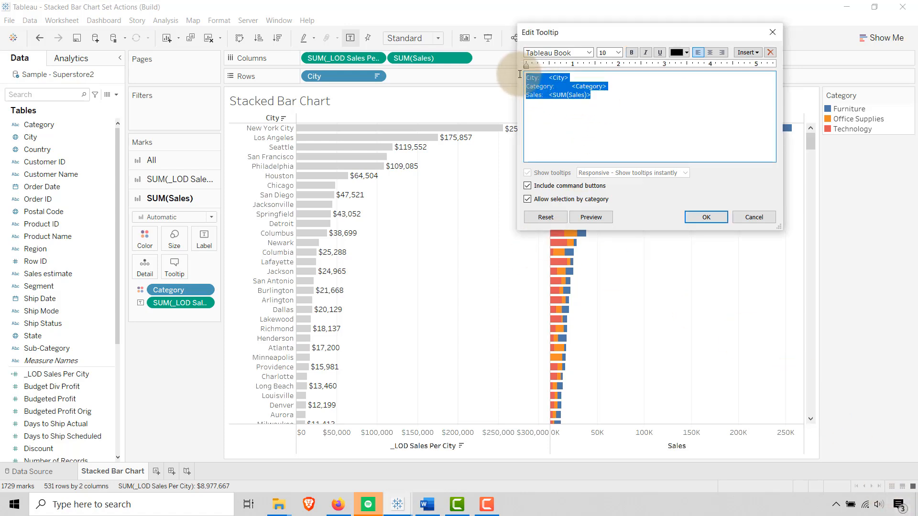
{"action": "type", "text": "<Category> in <City>  Sales: <SUM(Sales)>"}
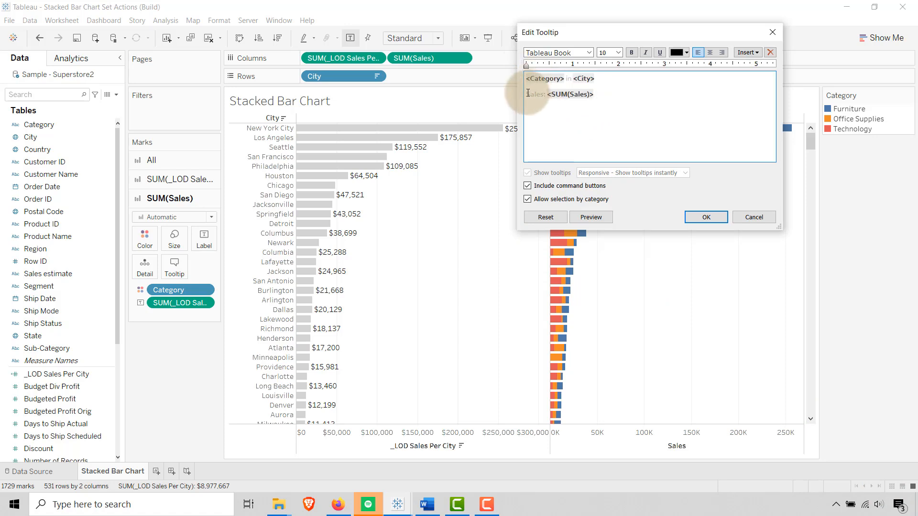
{"action": "key", "text": "BackSpace"}
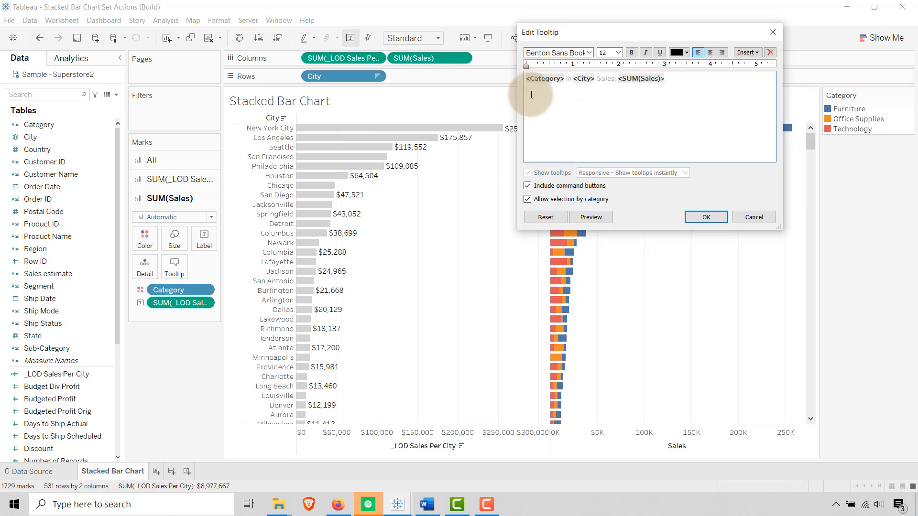
{"action": "key", "text": "Return"}
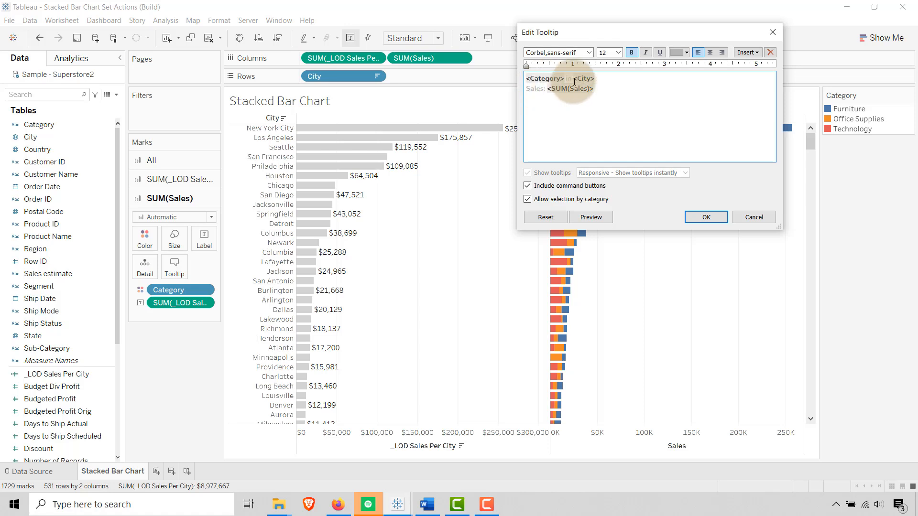
{"action": "left_click", "coordinate": [754, 53]}
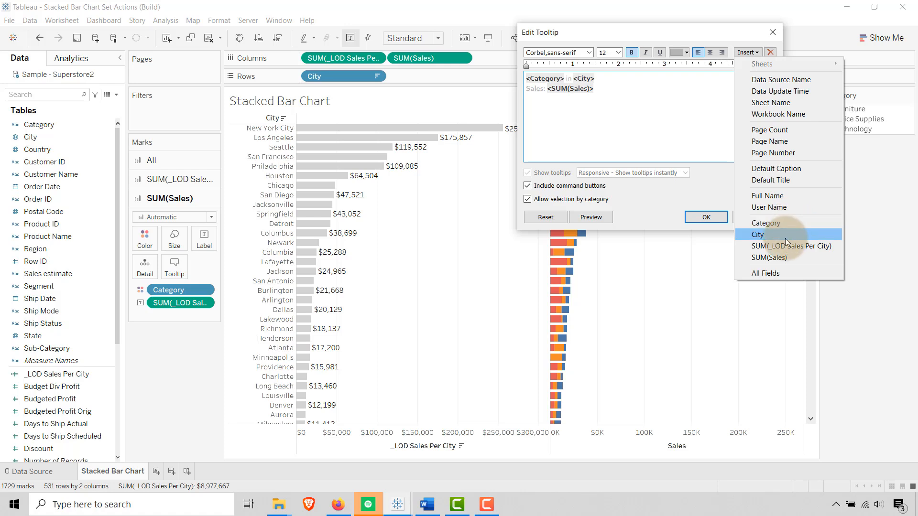
{"action": "left_click", "coordinate": [662, 108]}
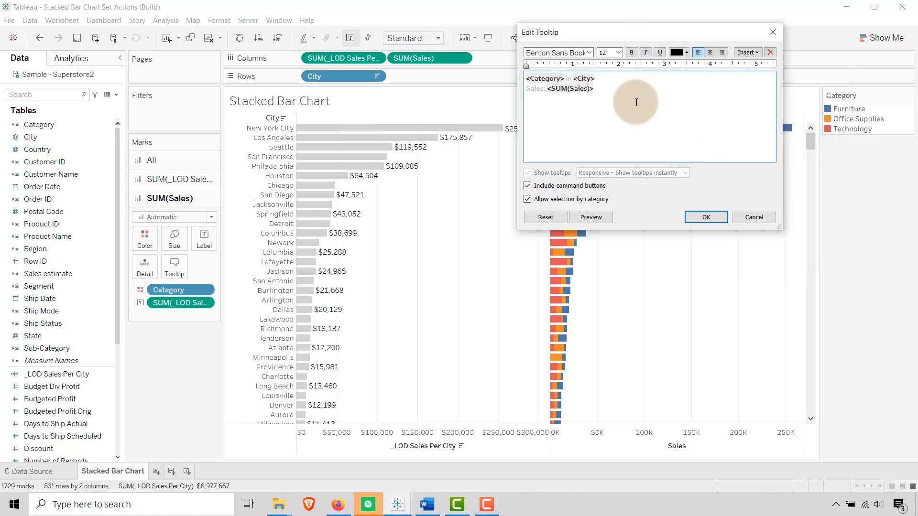
{"action": "left_click", "coordinate": [701, 216]}
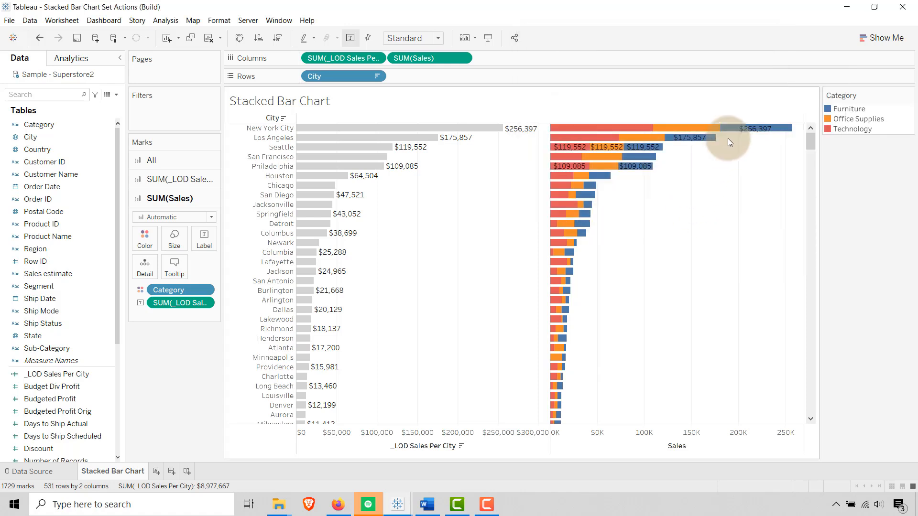
{"action": "left_click", "coordinate": [171, 272]}
{"action": "left_click", "coordinate": [704, 214]}
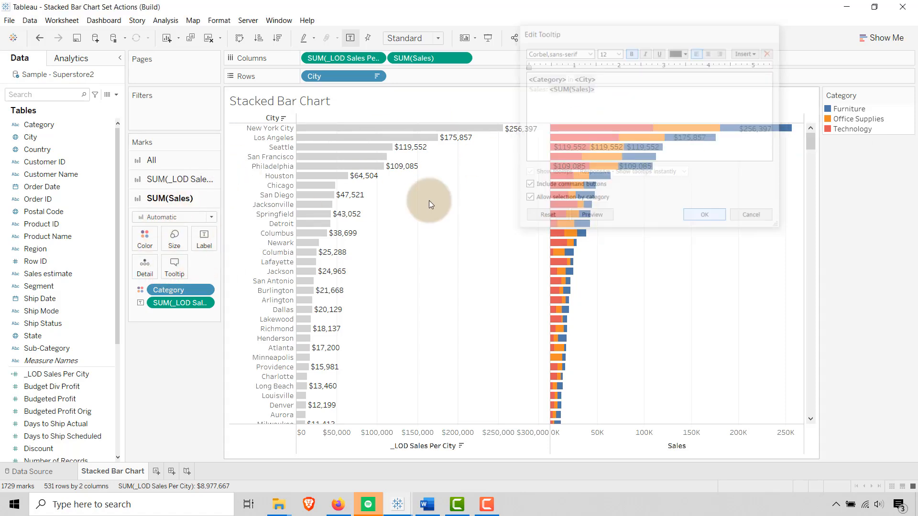
Step: Delete all tooltip text for all marks at once and apply the empty tooltip
{"action": "left_click", "coordinate": [160, 161]}
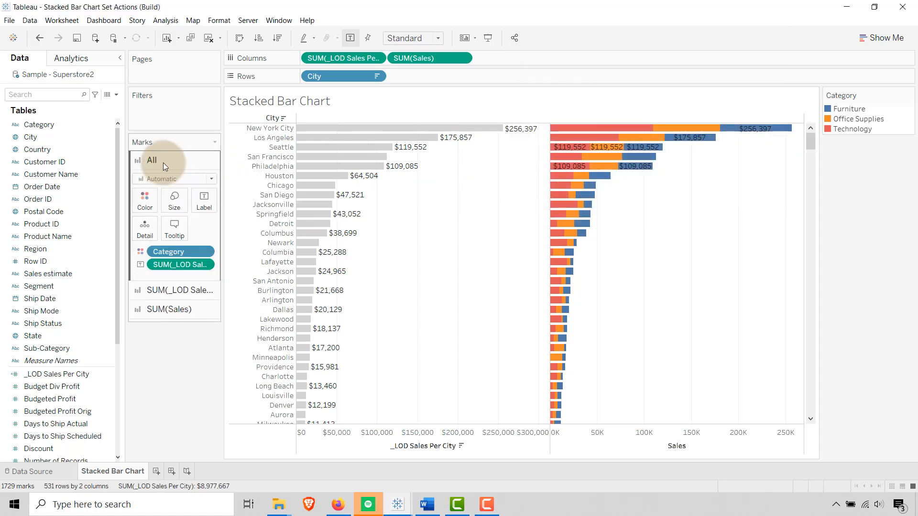
{"action": "left_click", "coordinate": [179, 232]}
{"action": "left_click_drag", "start_coordinate": [676, 86], "coordinate": [502, 81]}
{"action": "key", "text": "Delete"}
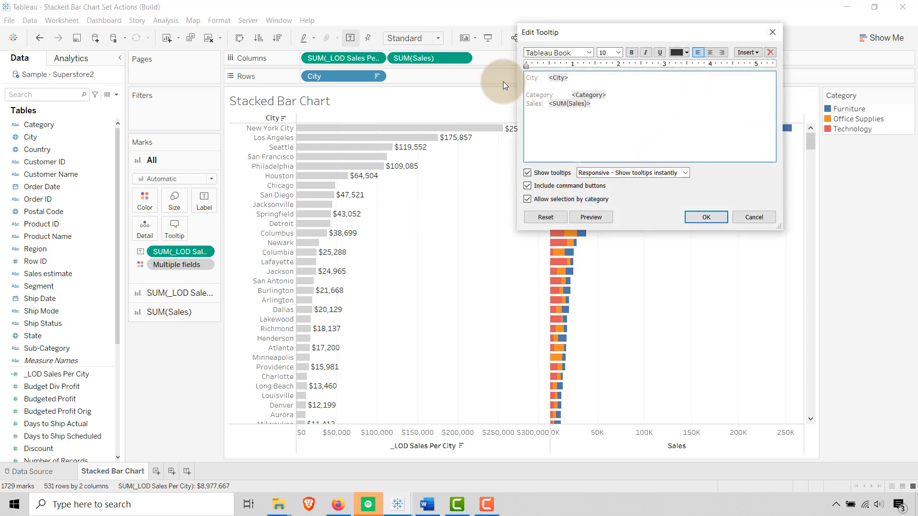
{"action": "key", "text": "Delete"}
{"action": "left_click_drag", "start_coordinate": [606, 96], "coordinate": [510, 80]}
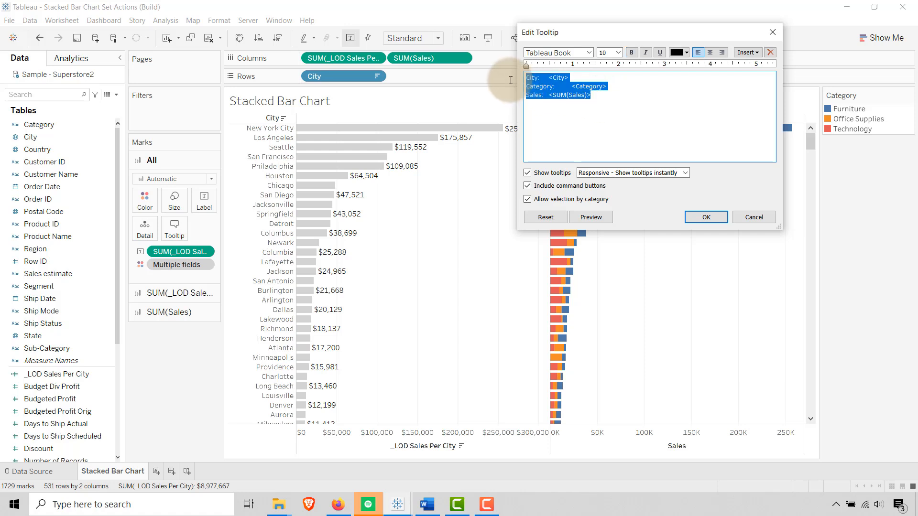
{"action": "key", "text": "Delete"}
{"action": "left_click", "coordinate": [702, 222]}
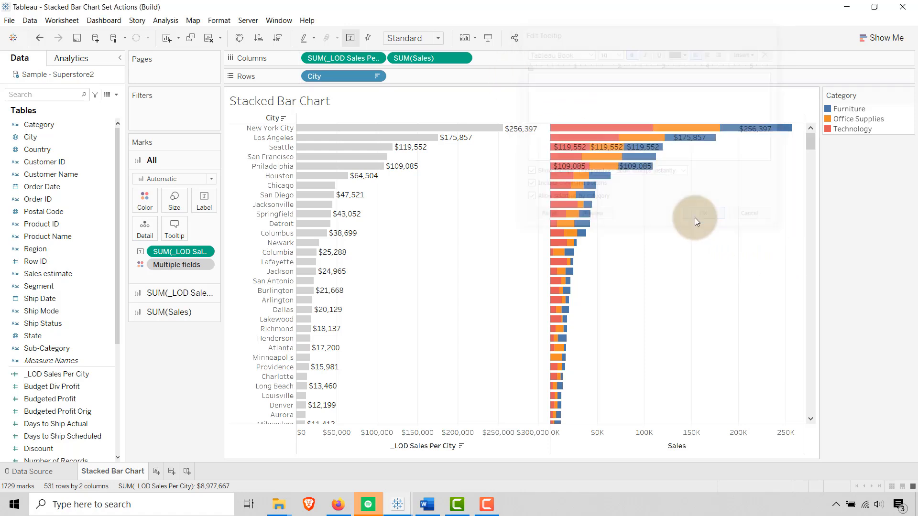
Step: Set the Sales bars' tooltip to "<Category> in <City>" with "Sales: <SUM(Sales)>" on the line directly below, and apply it
{"action": "left_click", "coordinate": [186, 311]}
{"action": "left_click", "coordinate": [185, 261]}
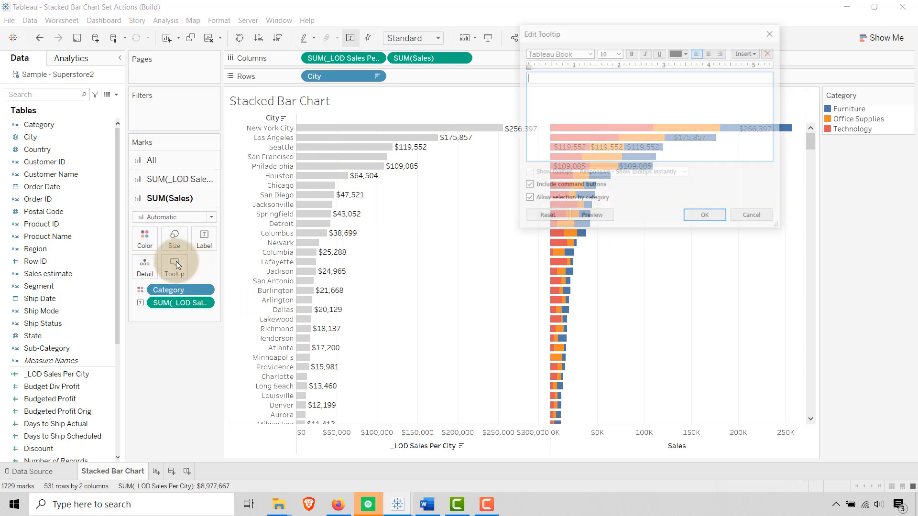
{"action": "left_click", "coordinate": [563, 99]}
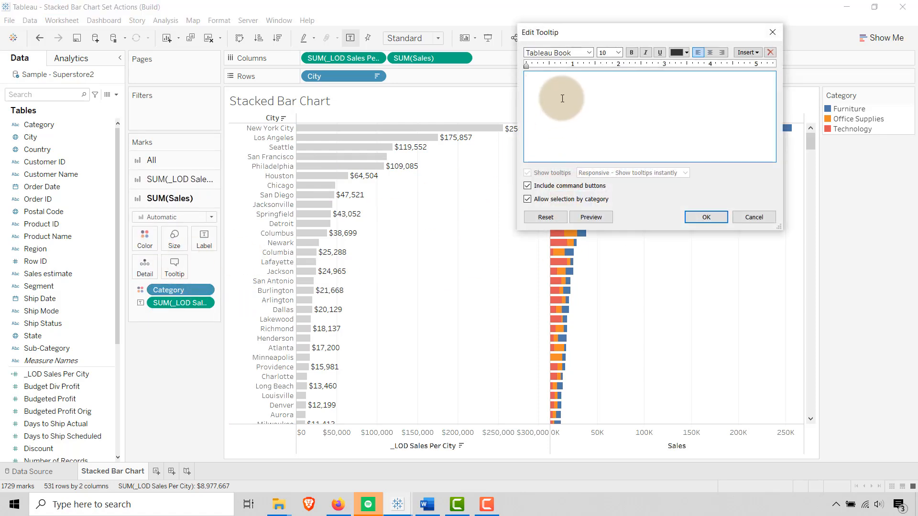
{"action": "type", "text": "<Category> in <City>  Sales: <SUM(Sales)>"}
{"action": "key", "text": "BackSpace"}
{"action": "key", "text": "BackSpace"}
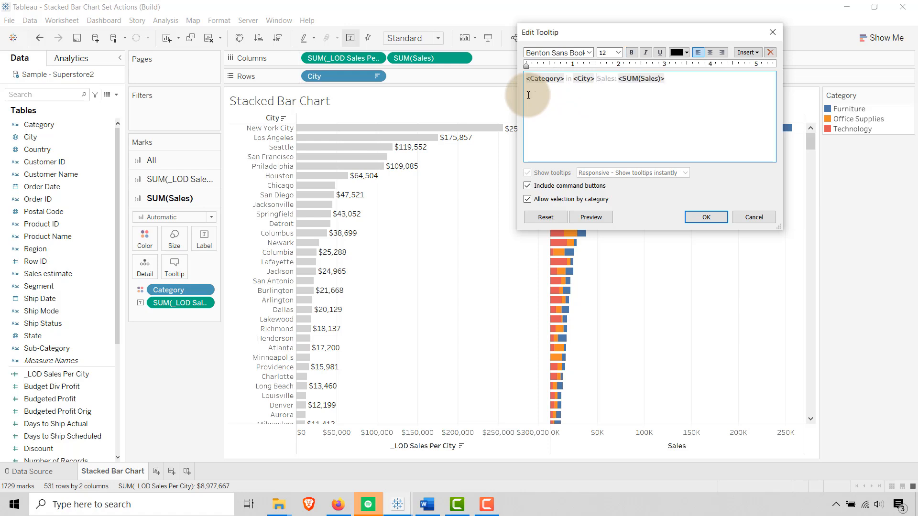
{"action": "key", "text": "Return"}
{"action": "left_click", "coordinate": [701, 218]}
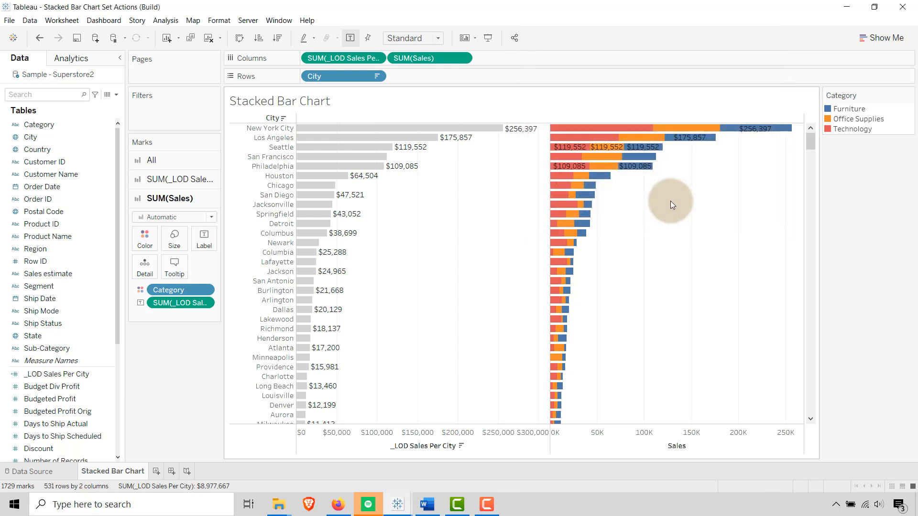
Step: Remove the _LOD Sales Per City label from the Sales bars
{"action": "mouse_move", "coordinate": [600, 171]}
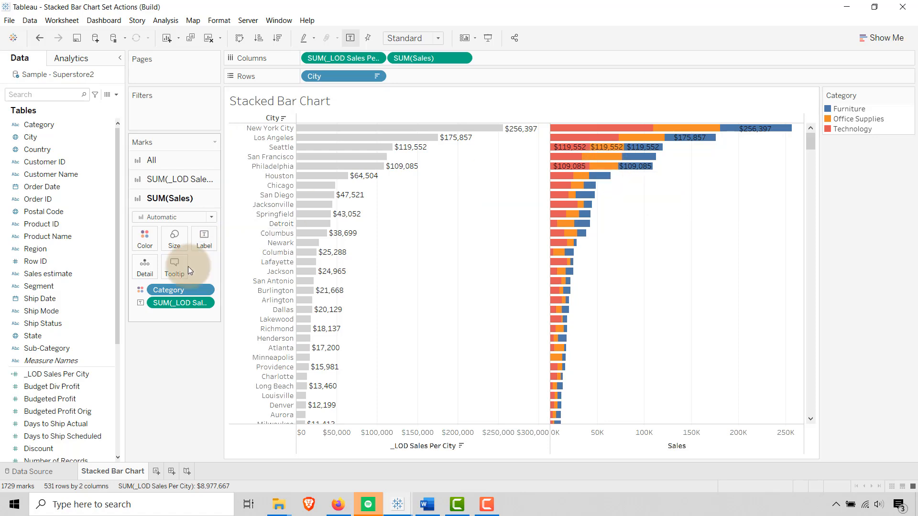
{"action": "left_click_drag", "start_coordinate": [165, 304], "coordinate": [165, 341]}
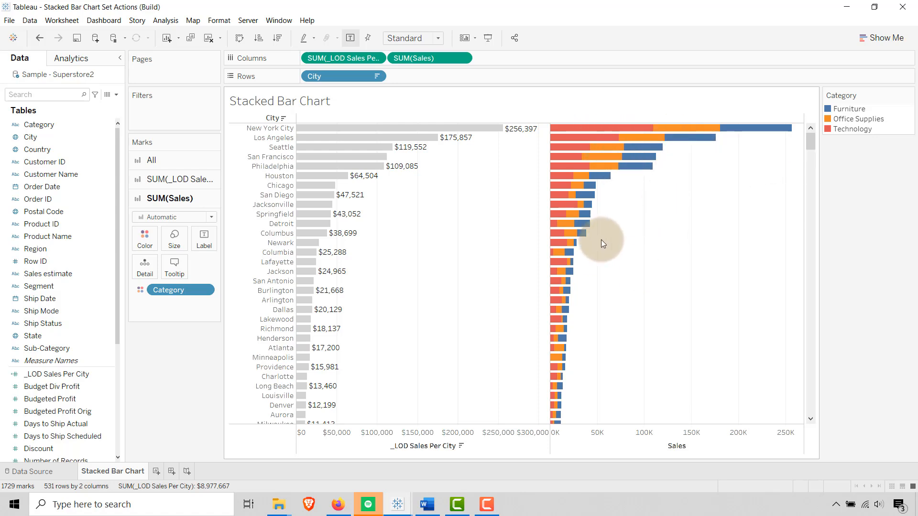
{"action": "key", "text": "alt+Tab"}
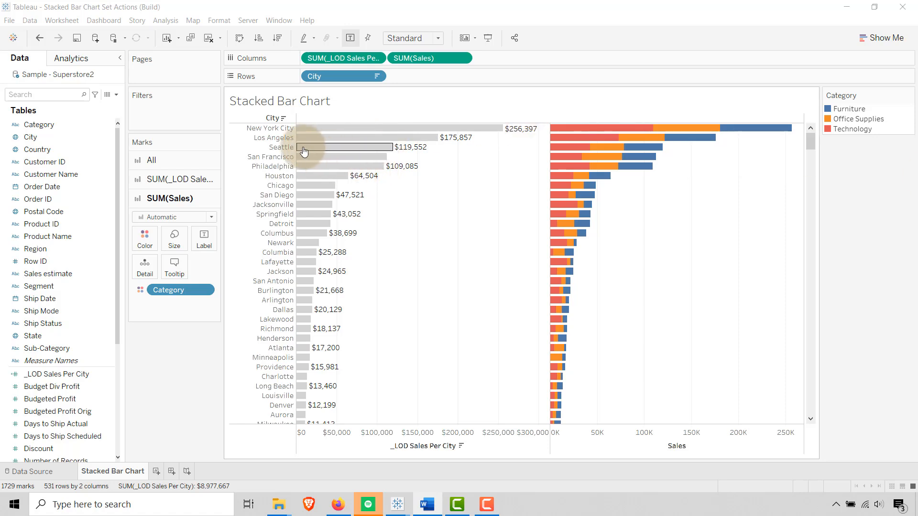
Step: Create a set named "City Set" from the cities New York City through Jacksonville plus Detroit, leaving out Springfield
{"action": "left_click", "coordinate": [269, 129]}
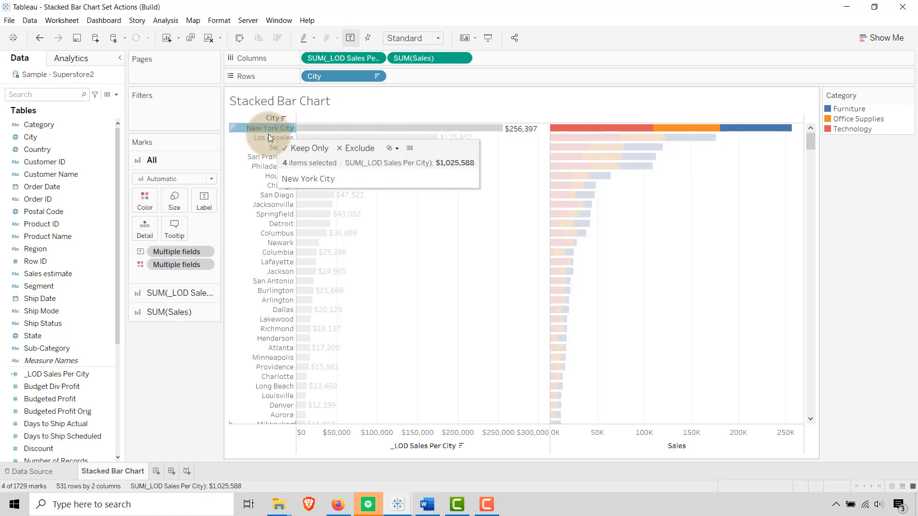
{"action": "left_click", "coordinate": [270, 138], "text": "ctrl"}
{"action": "left_click_drag", "start_coordinate": [270, 148], "coordinate": [265, 214]}
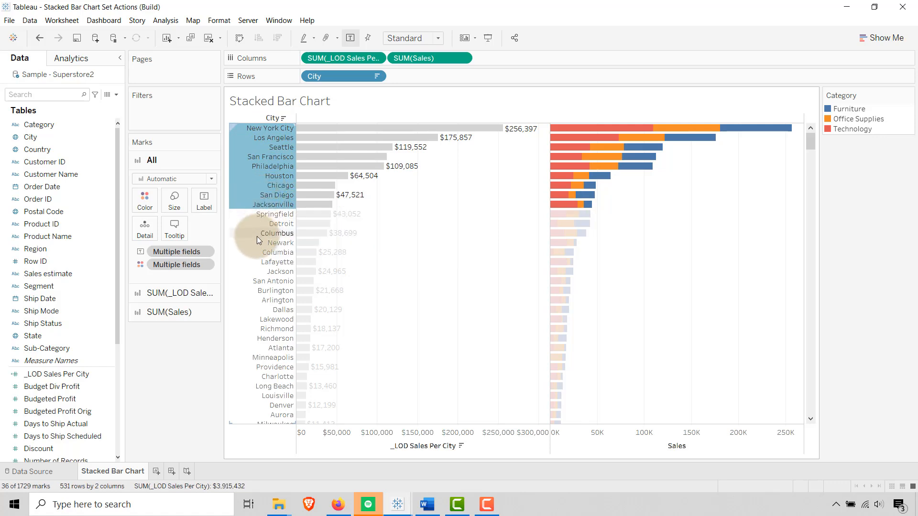
{"action": "left_click", "coordinate": [277, 224], "text": "ctrl"}
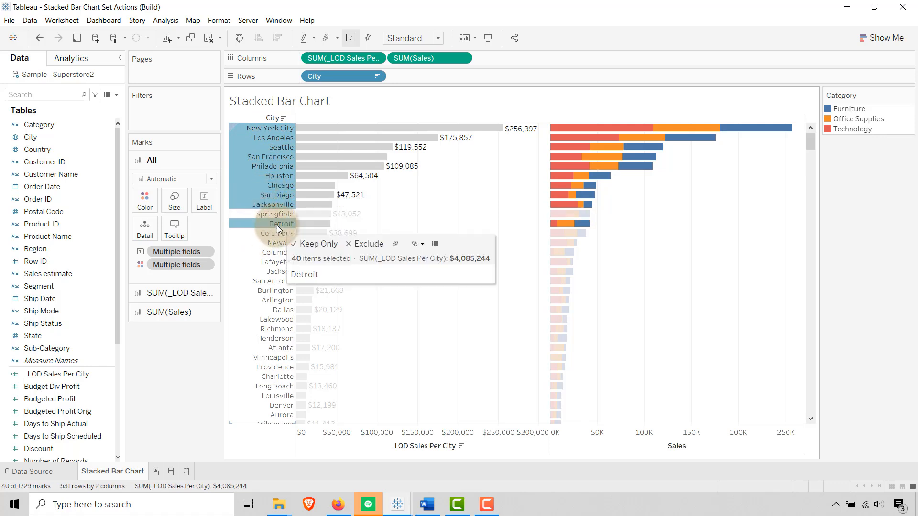
{"action": "mouse_move", "coordinate": [422, 242]}
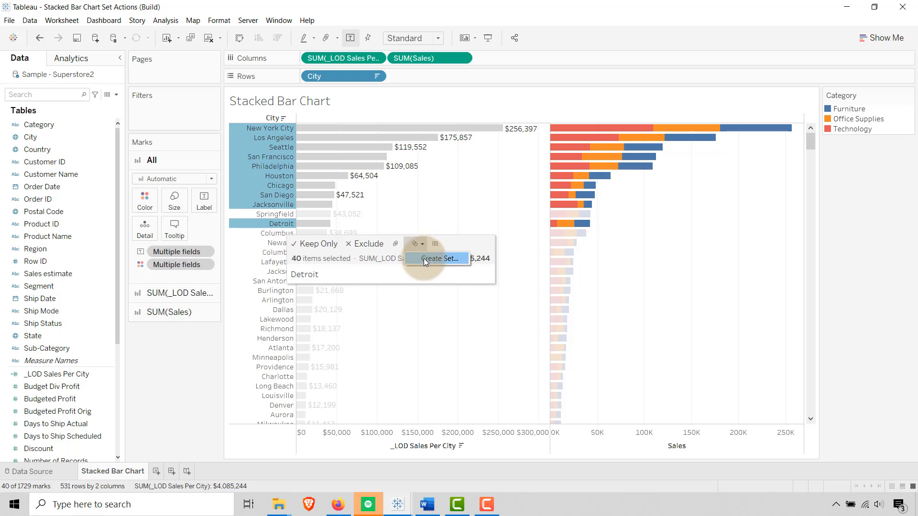
{"action": "left_click", "coordinate": [424, 259]}
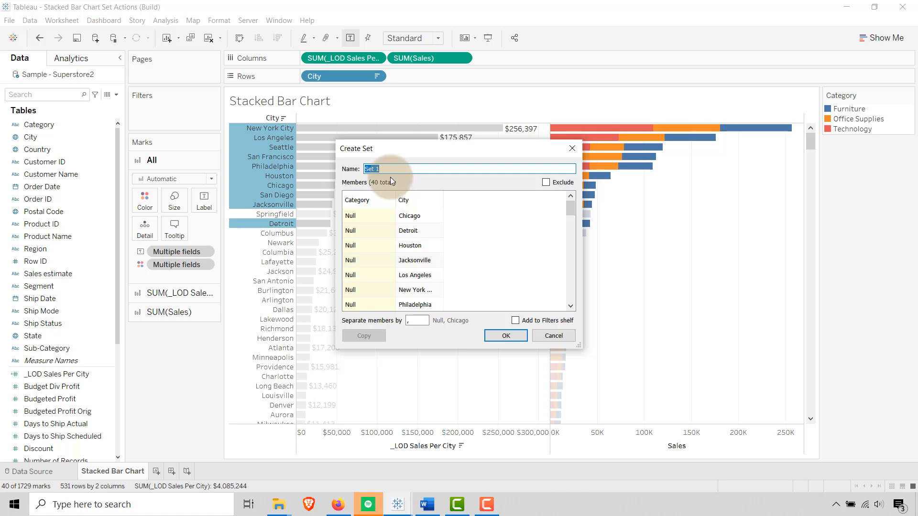
{"action": "type", "text": "City"}
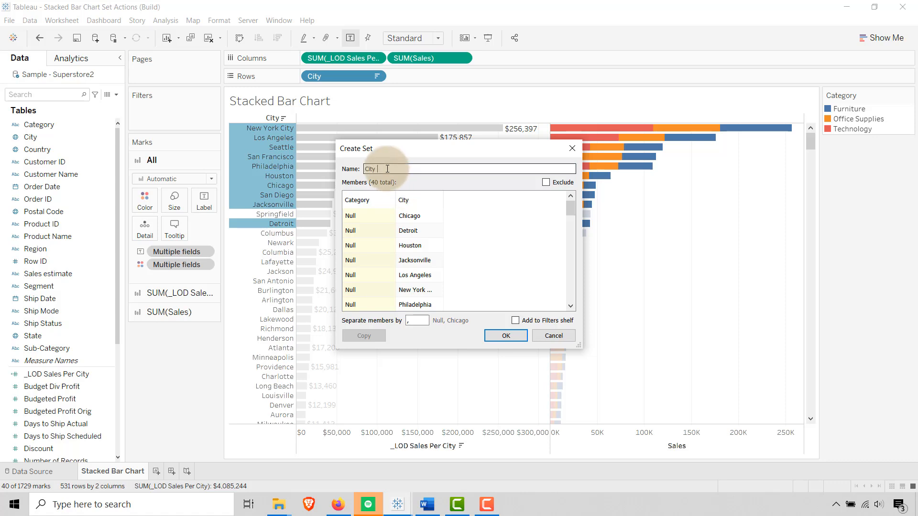
{"action": "type", "text": " Set"}
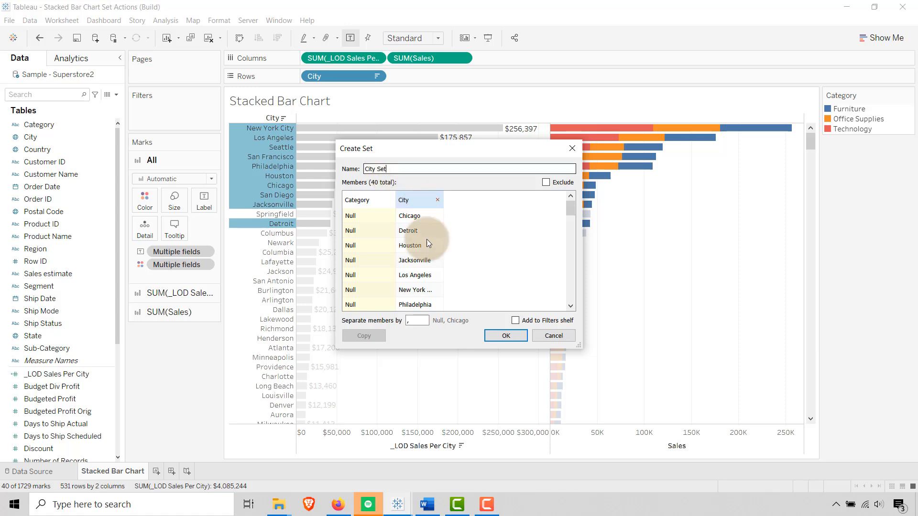
{"action": "left_click", "coordinate": [505, 336]}
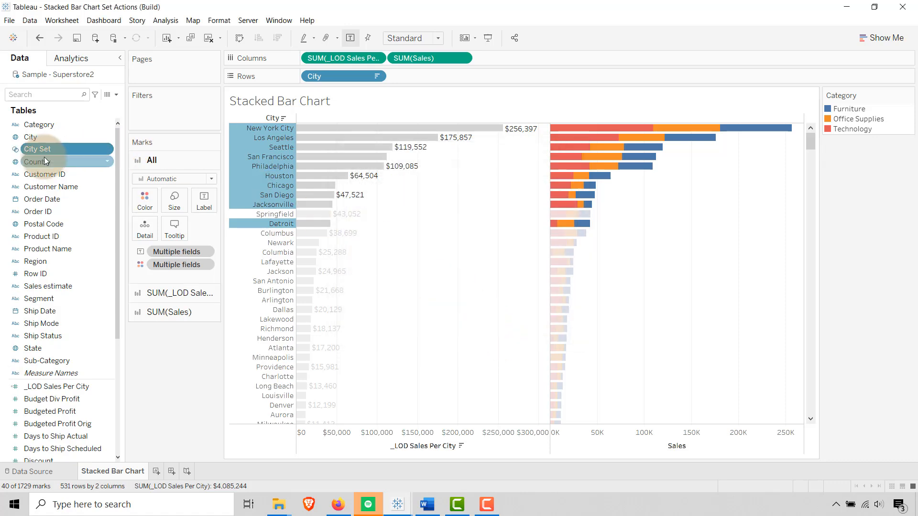
Step: Filter the chart by City Set and fit it to Entire View
{"action": "left_click_drag", "start_coordinate": [37, 149], "coordinate": [149, 116]}
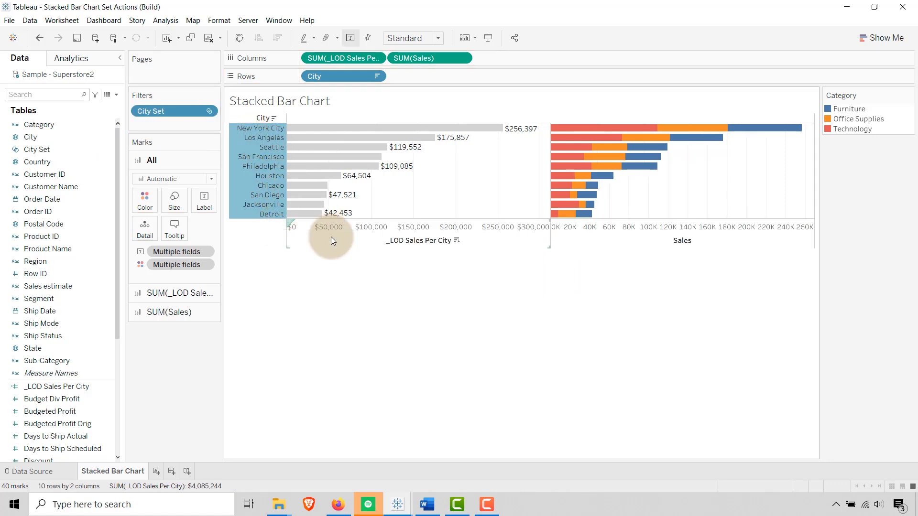
{"action": "left_click", "coordinate": [436, 38]}
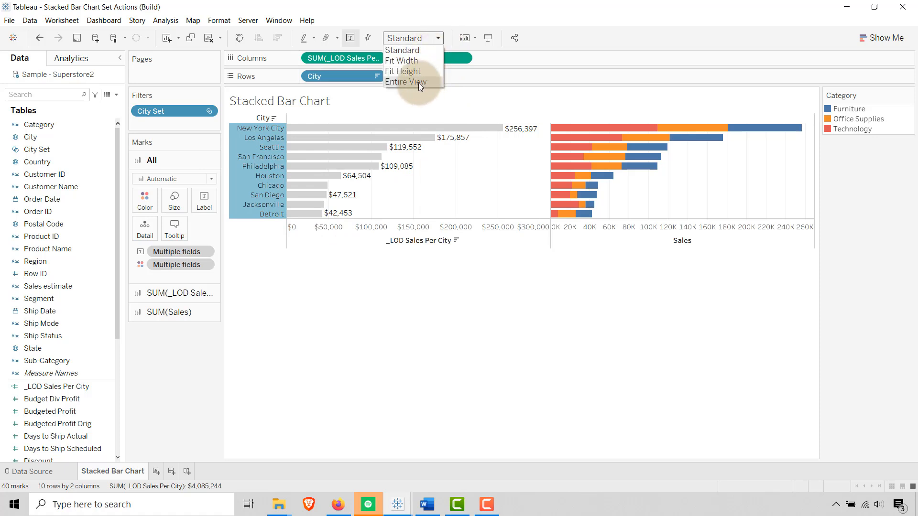
{"action": "left_click", "coordinate": [418, 82]}
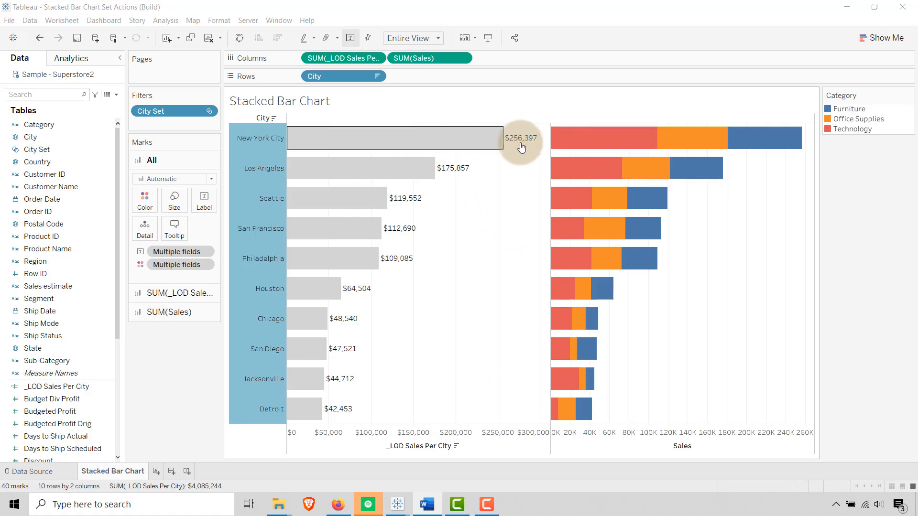
{"action": "mouse_move", "coordinate": [700, 137]}
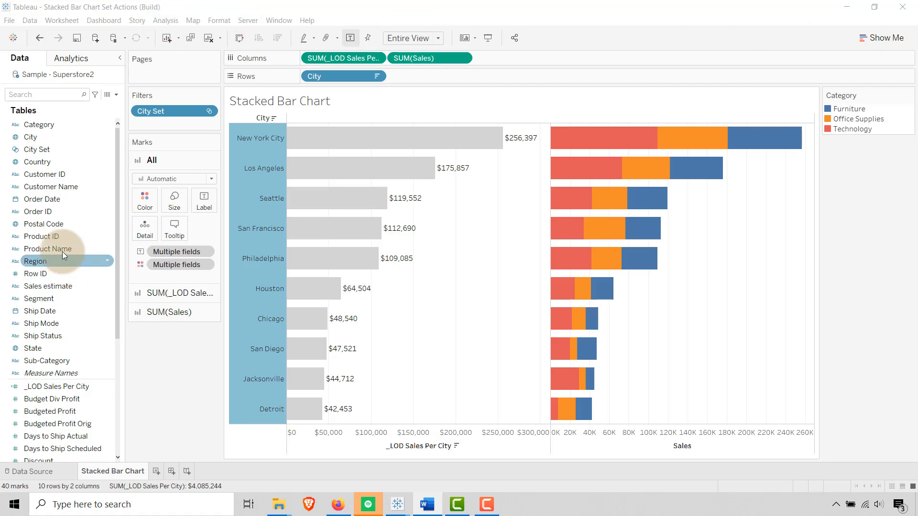
Step: Create a set from the Category field containing only Furniture and name it "Furniture Set"
{"action": "left_click", "coordinate": [47, 136]}
{"action": "right_click", "coordinate": [42, 125]}
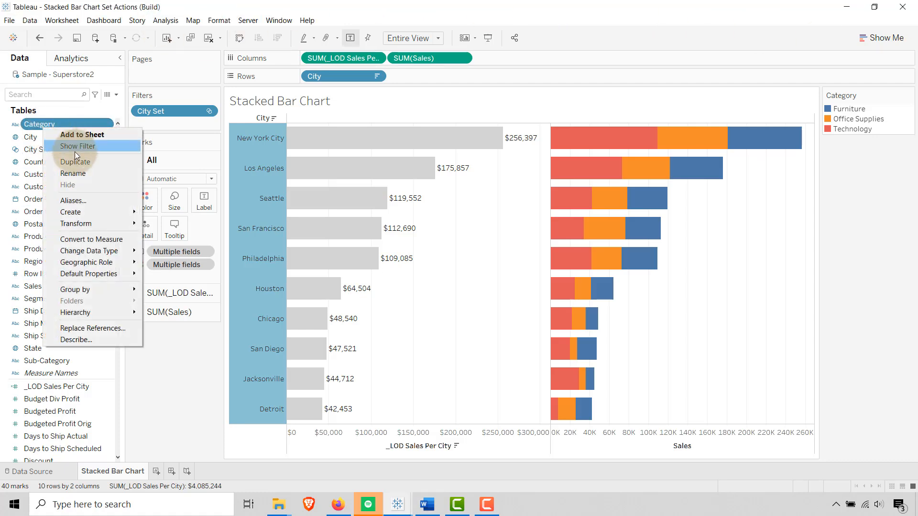
{"action": "mouse_move", "coordinate": [85, 210]}
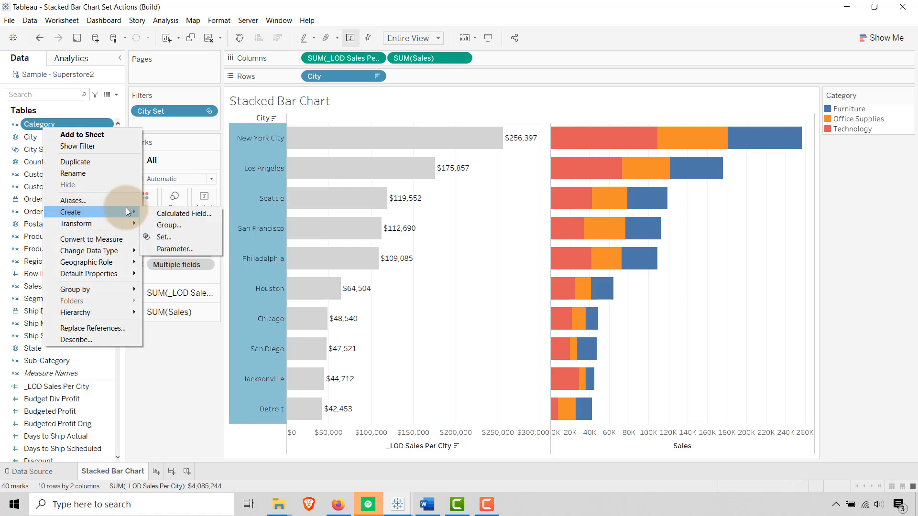
{"action": "left_click", "coordinate": [158, 233]}
{"action": "left_click", "coordinate": [371, 174]}
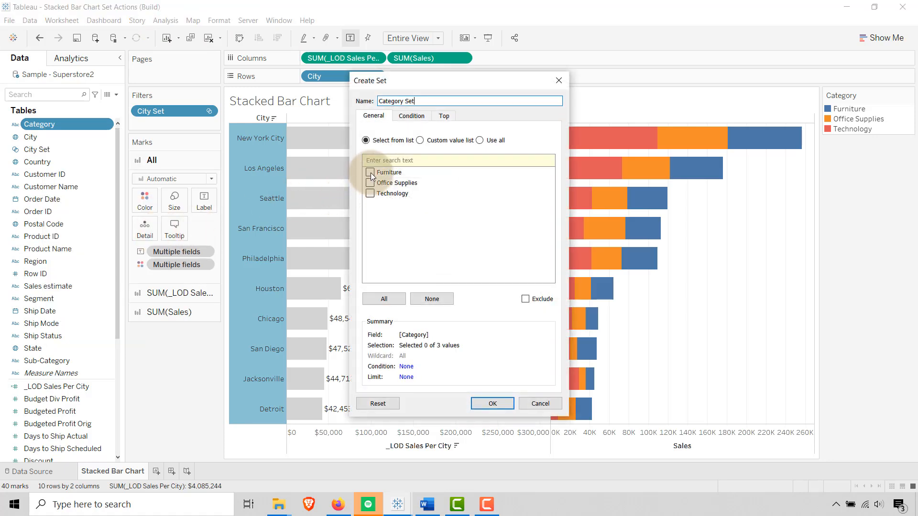
{"action": "double_click", "coordinate": [395, 102]}
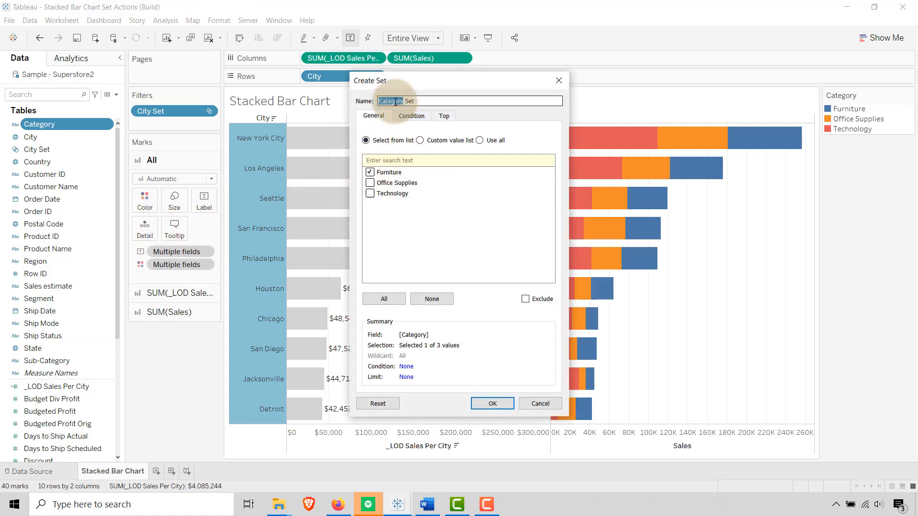
{"action": "type", "text": "Furnitur"}
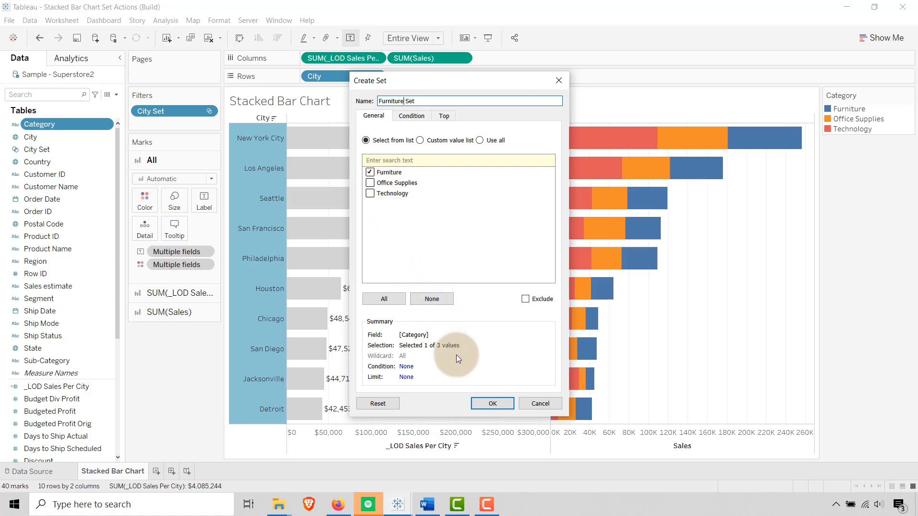
{"action": "left_click", "coordinate": [484, 402]}
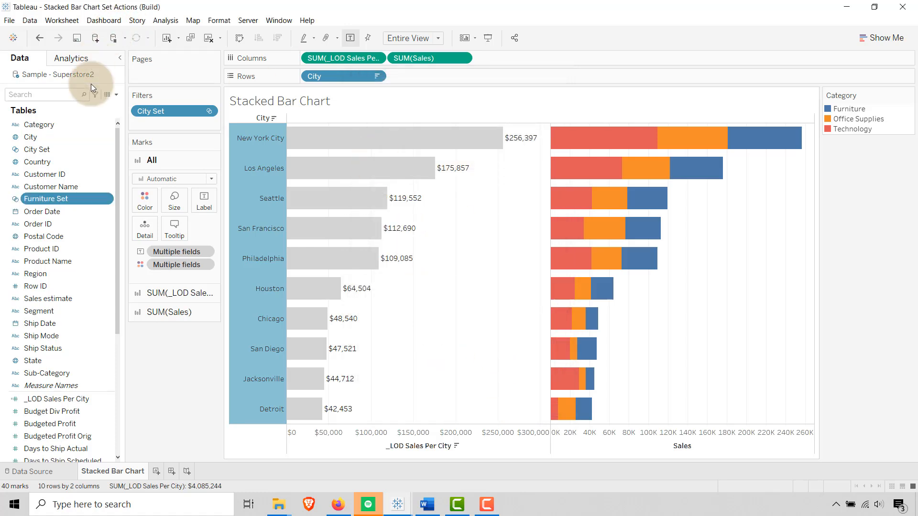
Step: Create a set from the Category field containing only Office Supplies and name it "Supplies Set"
{"action": "right_click", "coordinate": [53, 122]}
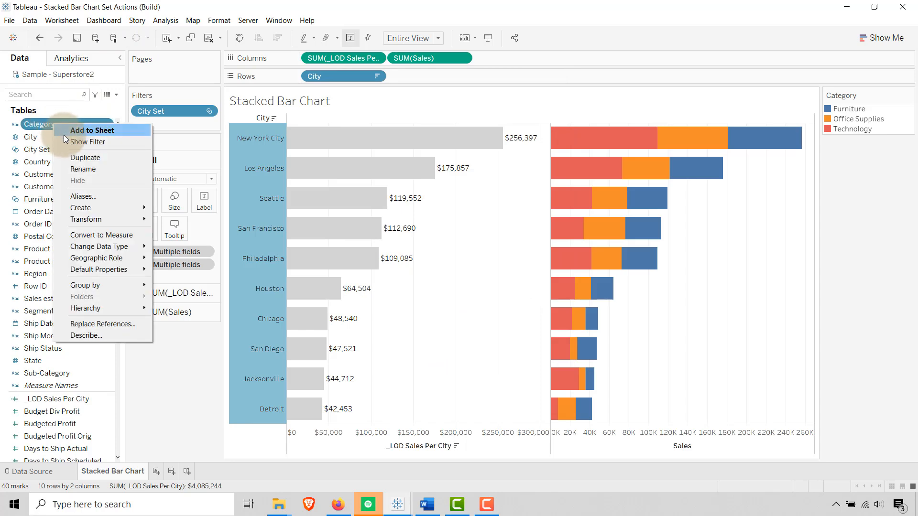
{"action": "mouse_move", "coordinate": [121, 208]}
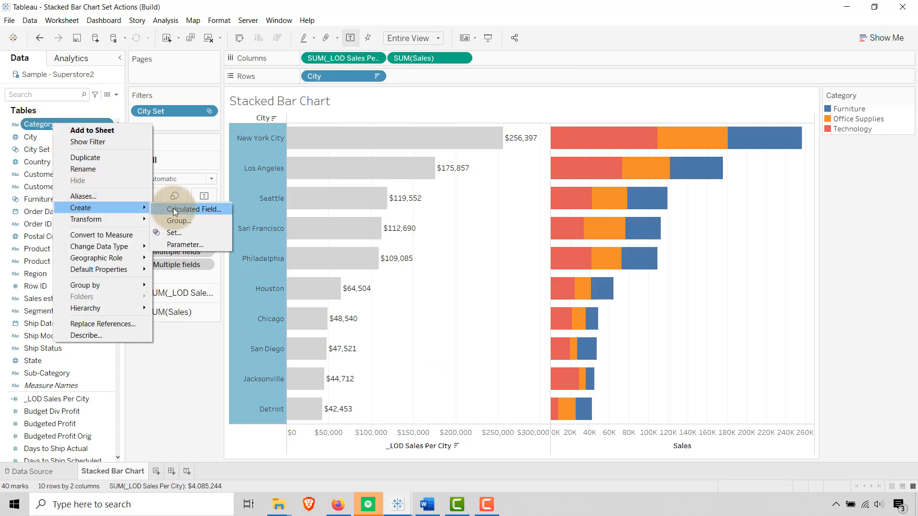
{"action": "left_click", "coordinate": [174, 233]}
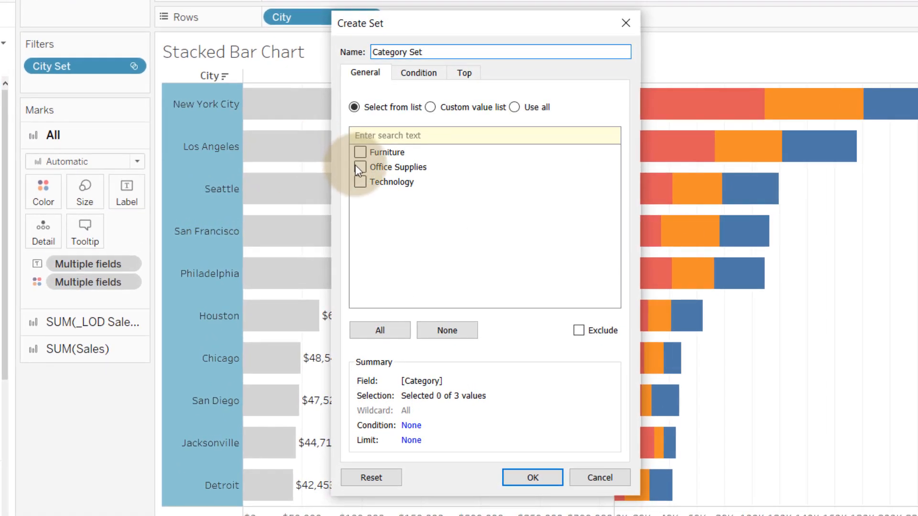
{"action": "left_click", "coordinate": [360, 167]}
{"action": "double_click", "coordinate": [391, 52]}
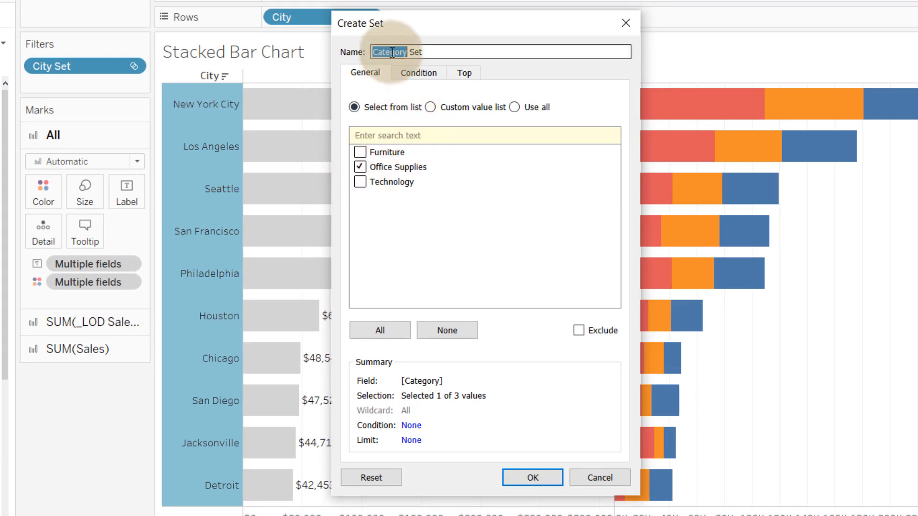
{"action": "type", "text": "Supplies"}
{"action": "left_click", "coordinate": [531, 478]}
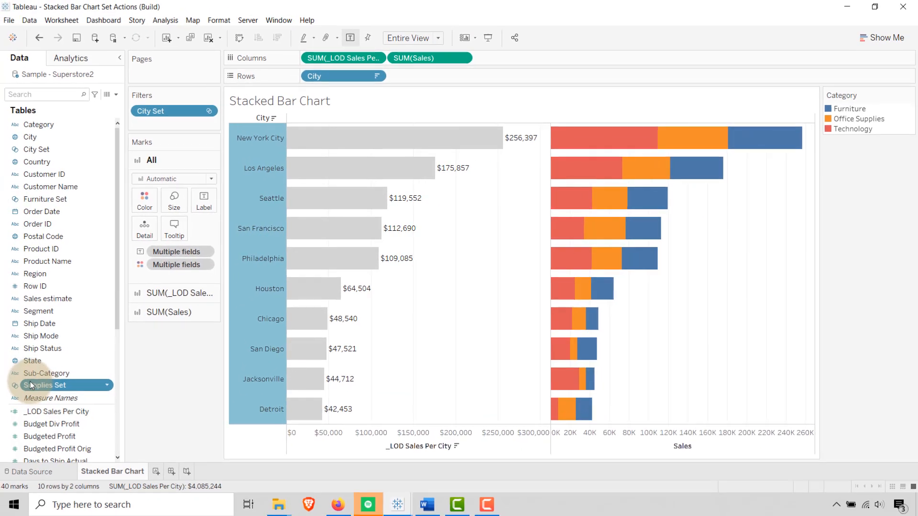
Step: Rename the Supplies Set as "_Supplies Set" in its set definition
{"action": "right_click", "coordinate": [38, 383]}
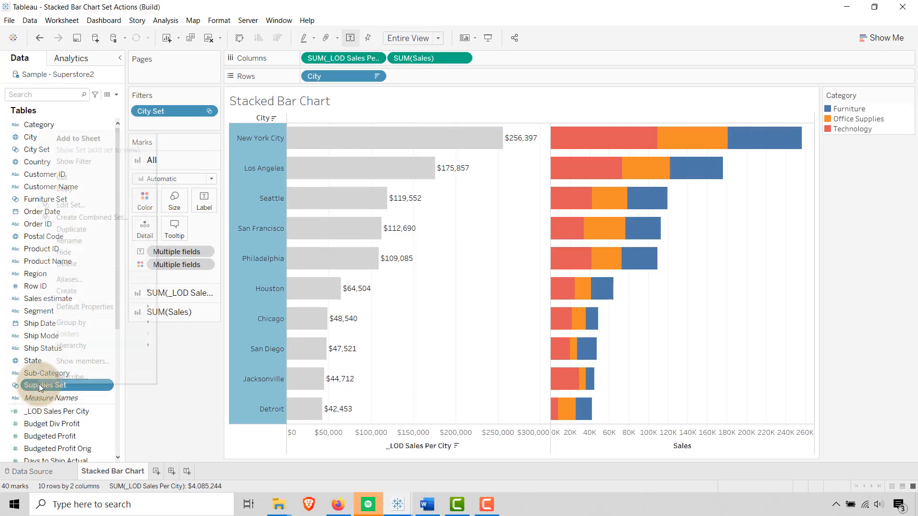
{"action": "left_click", "coordinate": [71, 202], "text": "ctrl"}
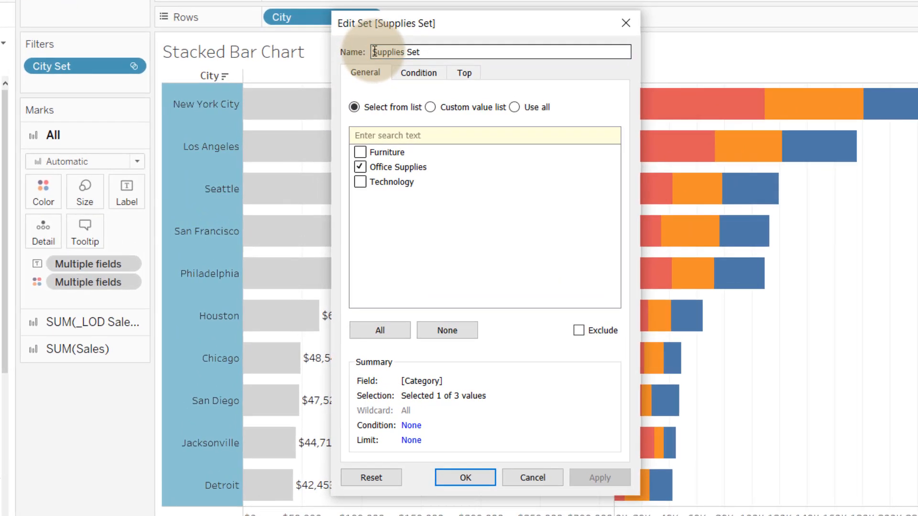
{"action": "left_click", "coordinate": [375, 51]}
{"action": "type", "text": "_"}
{"action": "left_click", "coordinate": [469, 474]}
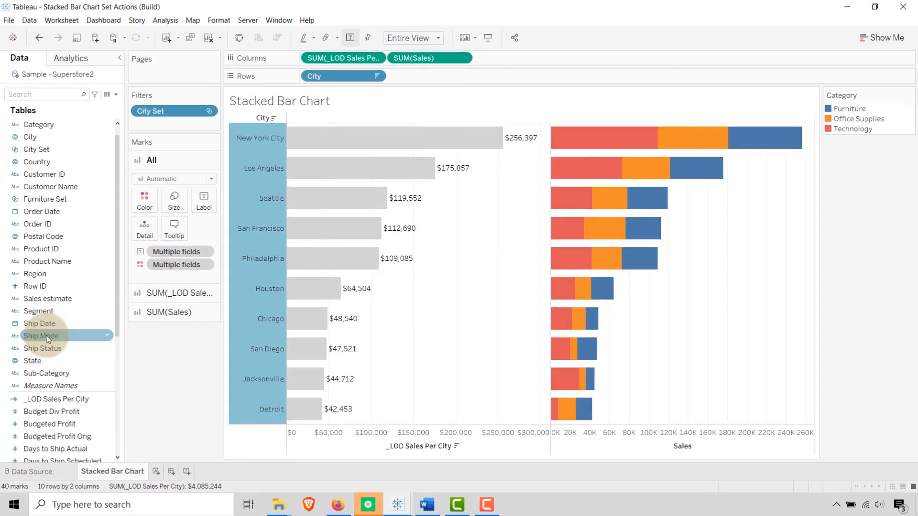
Step: Rename the Furniture Set as "_Furniture Set" in its set definition
{"action": "scroll", "coordinate": [58, 390], "scroll_direction": "down", "scroll_amount": 1}
{"action": "scroll", "coordinate": [58, 390], "scroll_direction": "up", "scroll_amount": 2}
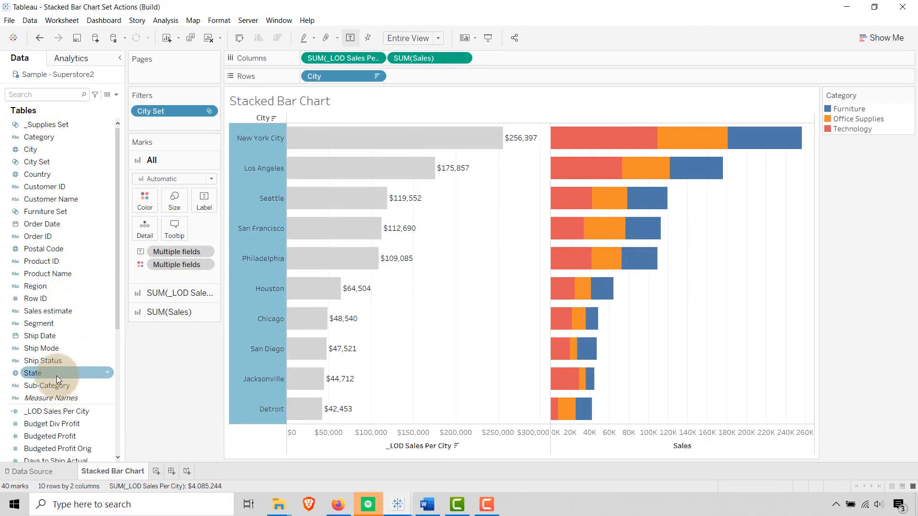
{"action": "scroll", "coordinate": [57, 360], "scroll_direction": "down", "scroll_amount": 1}
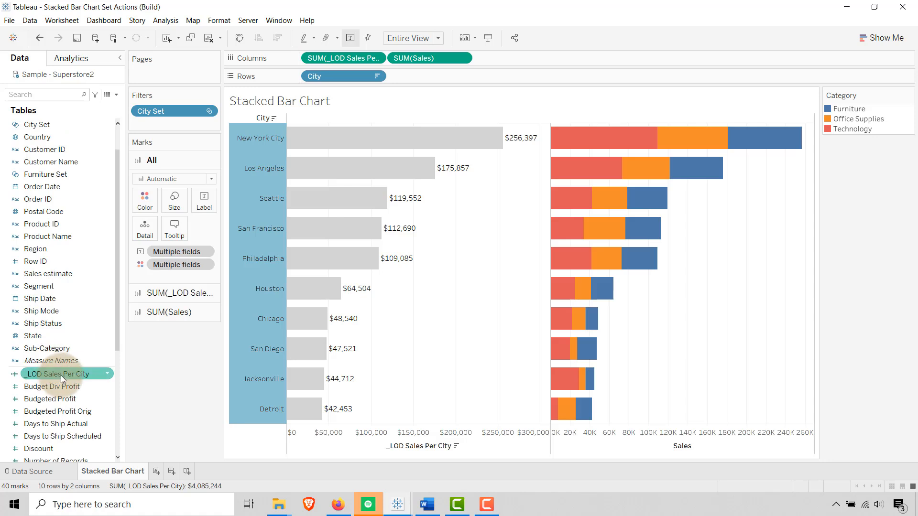
{"action": "scroll", "coordinate": [47, 200], "scroll_direction": "up", "scroll_amount": 1}
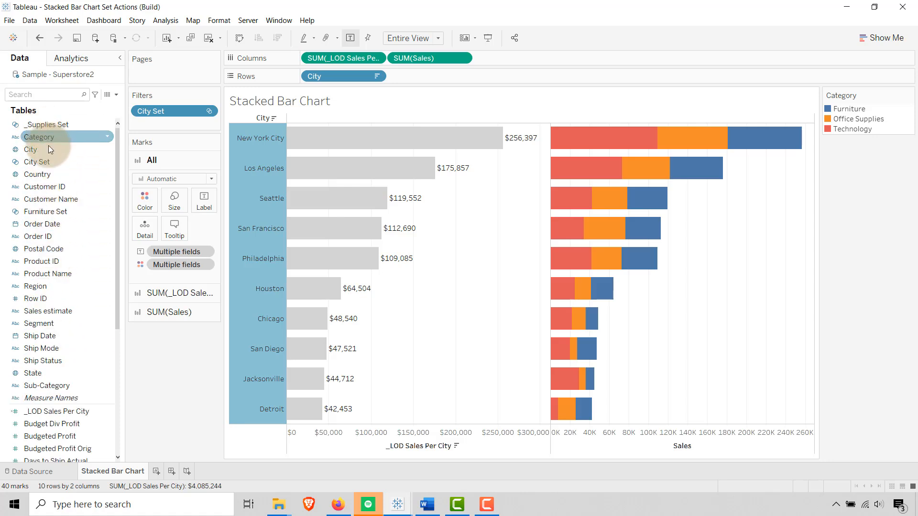
{"action": "right_click", "coordinate": [53, 211]}
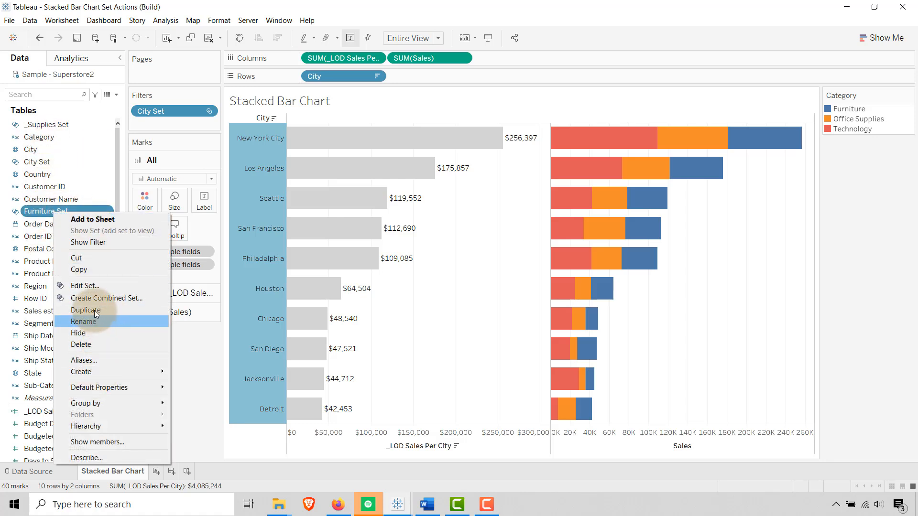
{"action": "left_click", "coordinate": [85, 285]}
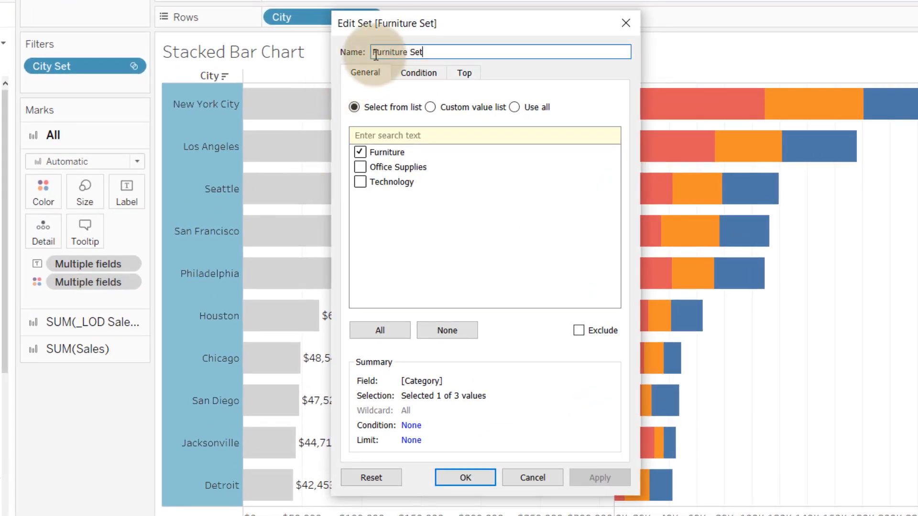
{"action": "left_click", "coordinate": [378, 74]}
{"action": "type", "text": "_"}
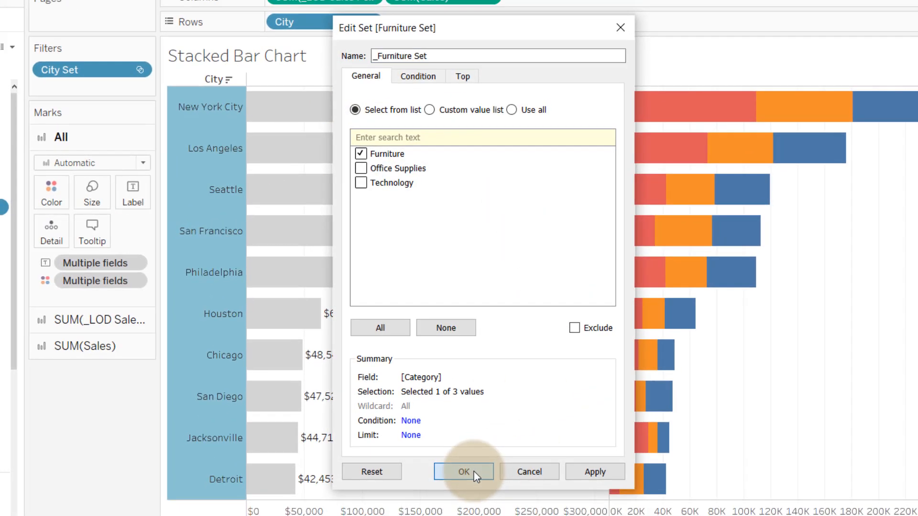
{"action": "left_click", "coordinate": [475, 473]}
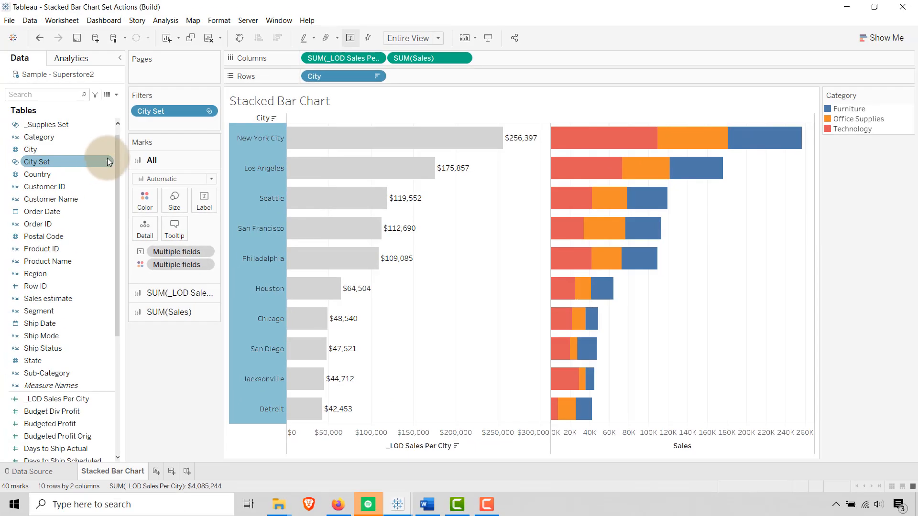
Step: Create a set from the Category field containing only Technology and name it "Technology Set"
{"action": "scroll", "coordinate": [119, 154], "scroll_direction": "up", "scroll_amount": 1}
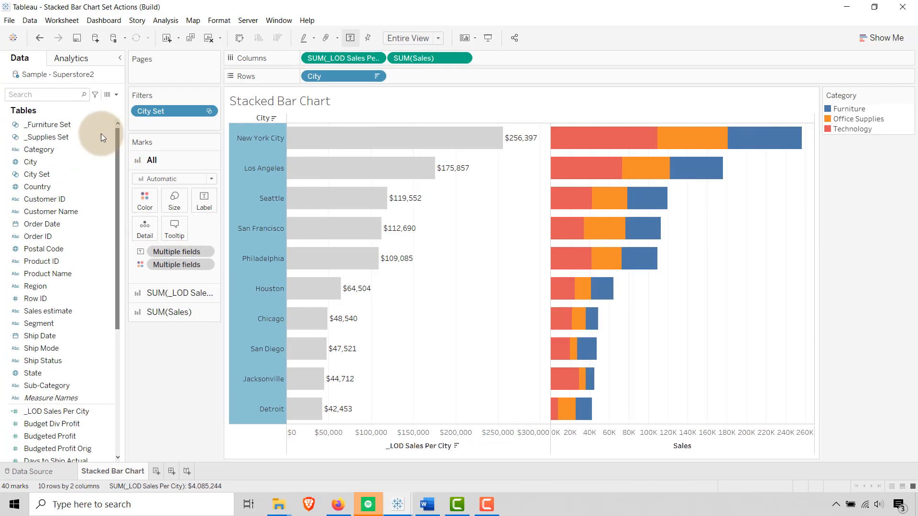
{"action": "right_click", "coordinate": [46, 149]}
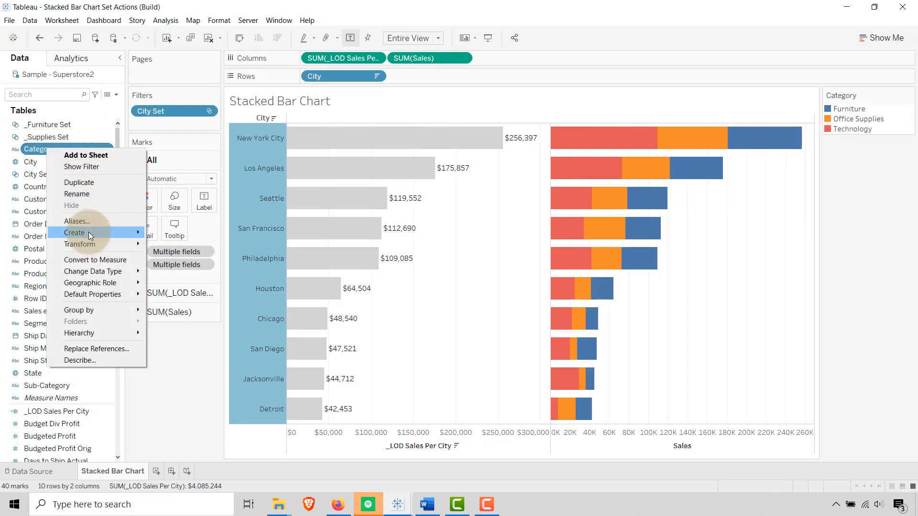
{"action": "mouse_move", "coordinate": [88, 232]}
{"action": "left_click", "coordinate": [175, 257]}
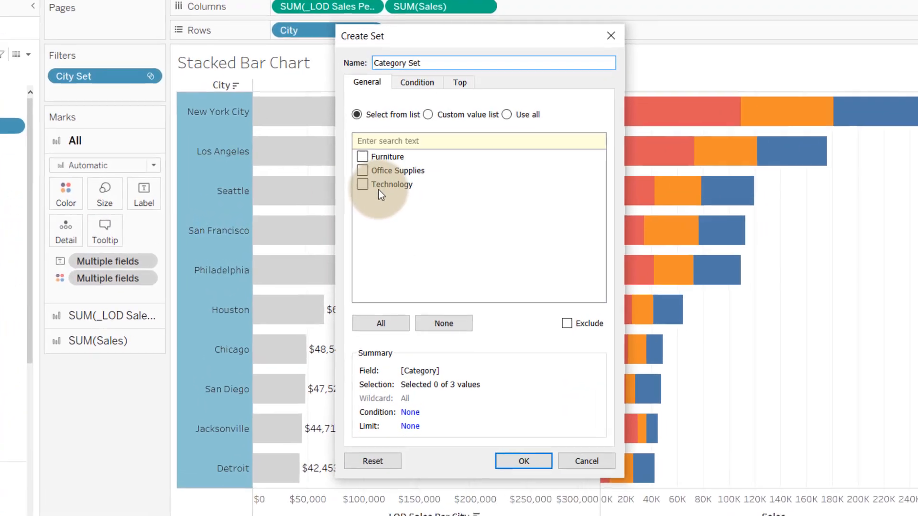
{"action": "left_click", "coordinate": [370, 193]}
{"action": "double_click", "coordinate": [389, 52]}
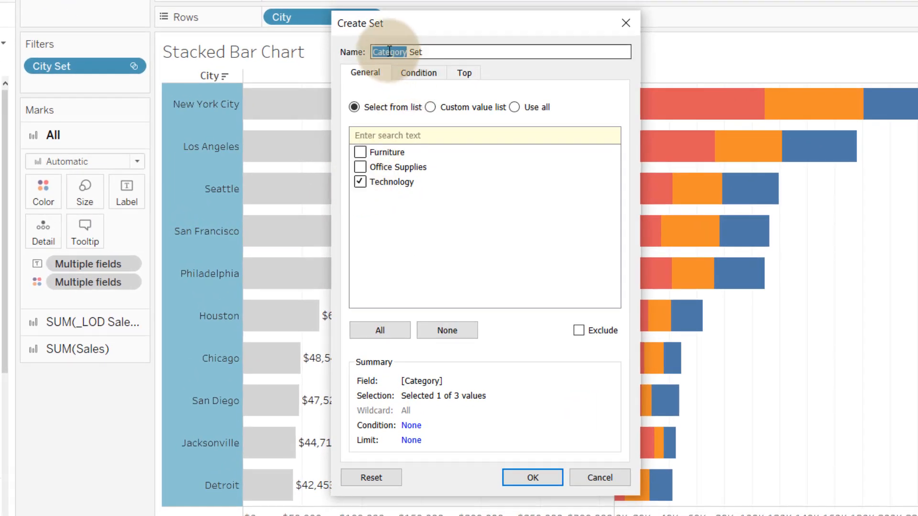
{"action": "type", "text": "Technology"}
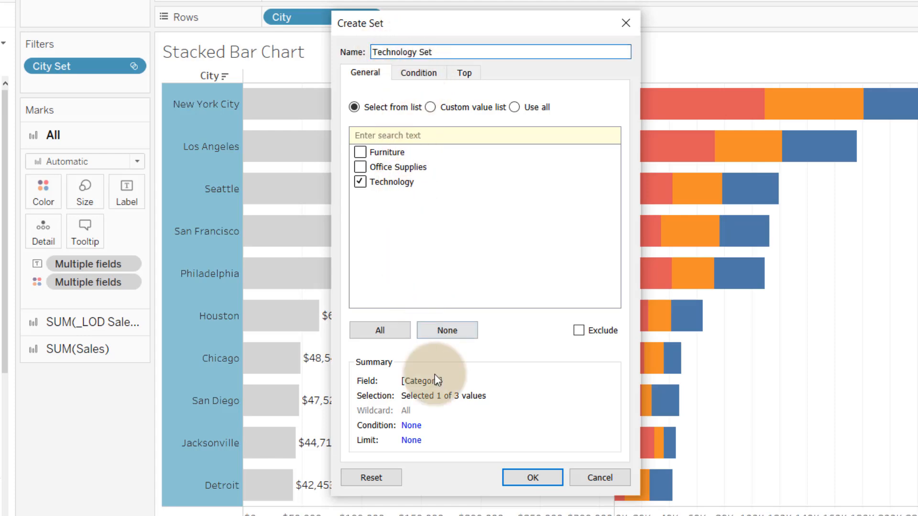
{"action": "left_click", "coordinate": [514, 473]}
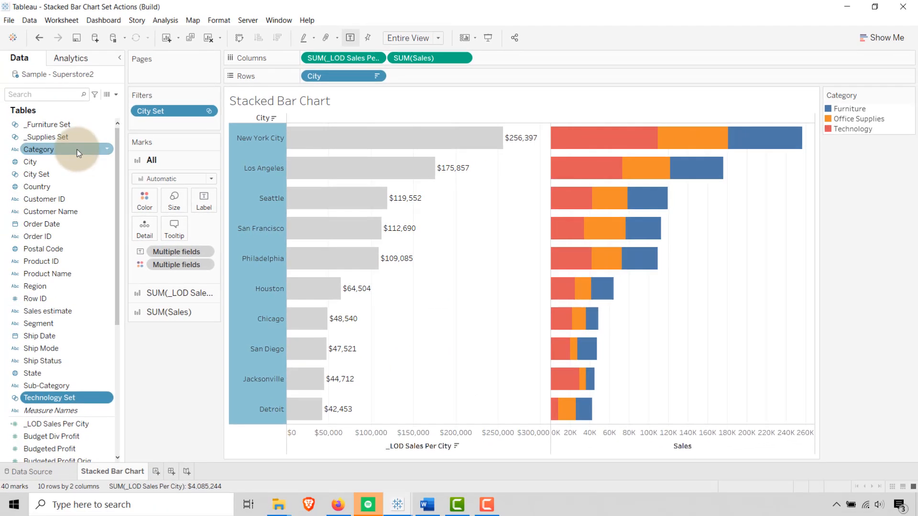
Step: Rename the Technology Set as "_Technology Set" in its set definition
{"action": "right_click", "coordinate": [47, 397]}
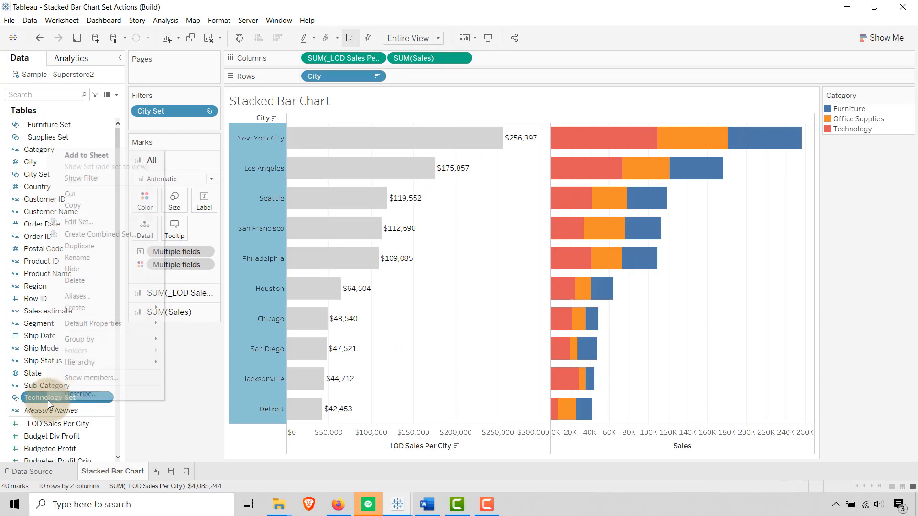
{"action": "left_click", "coordinate": [79, 222]}
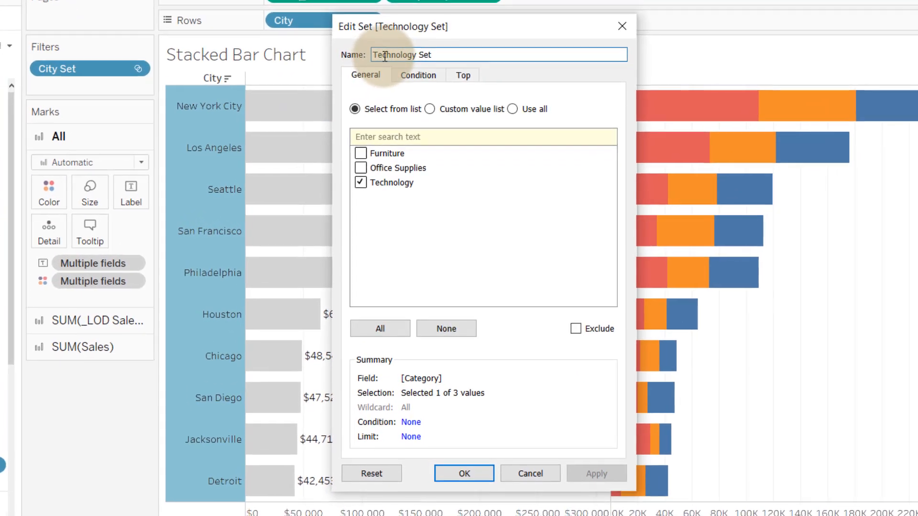
{"action": "left_click", "coordinate": [374, 52]}
{"action": "type", "text": "_"}
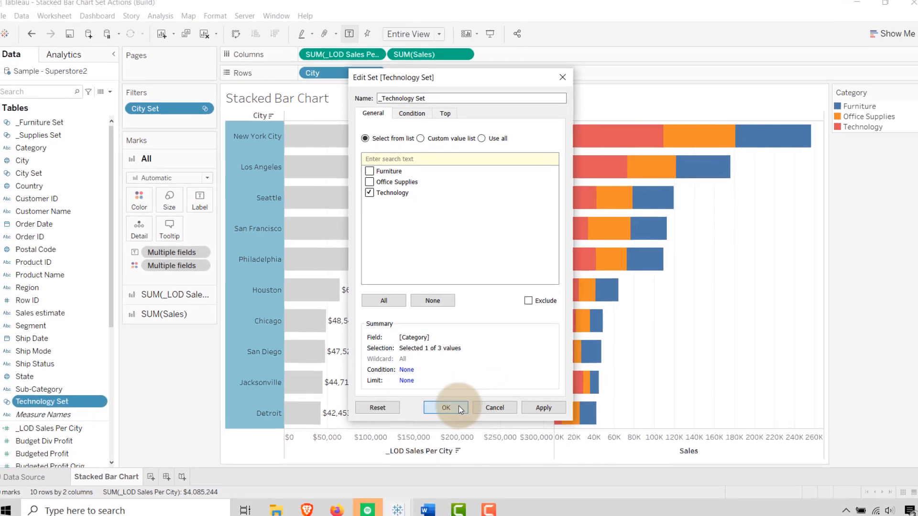
{"action": "left_click", "coordinate": [482, 454]}
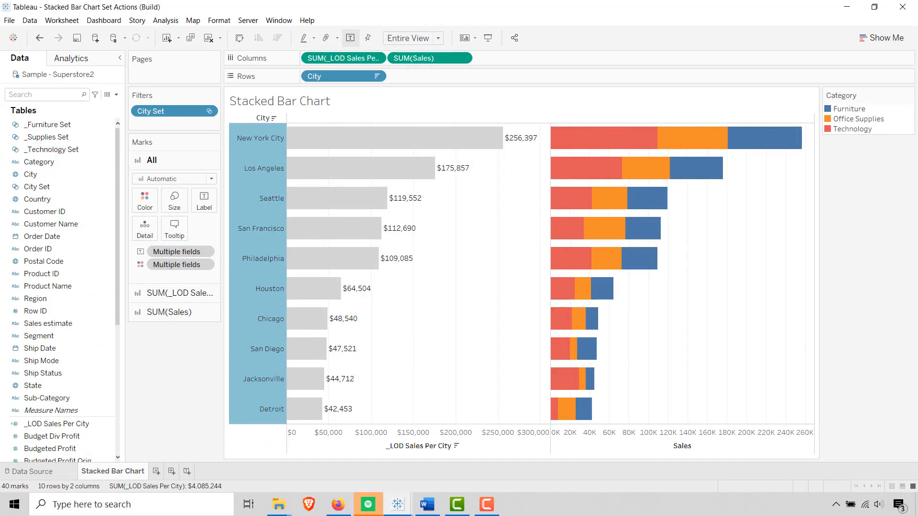
Step: Start a new calculated field named "_In At Least 1 Set" and move its editor clear of the top bar
{"action": "key", "text": "alt+Tab"}
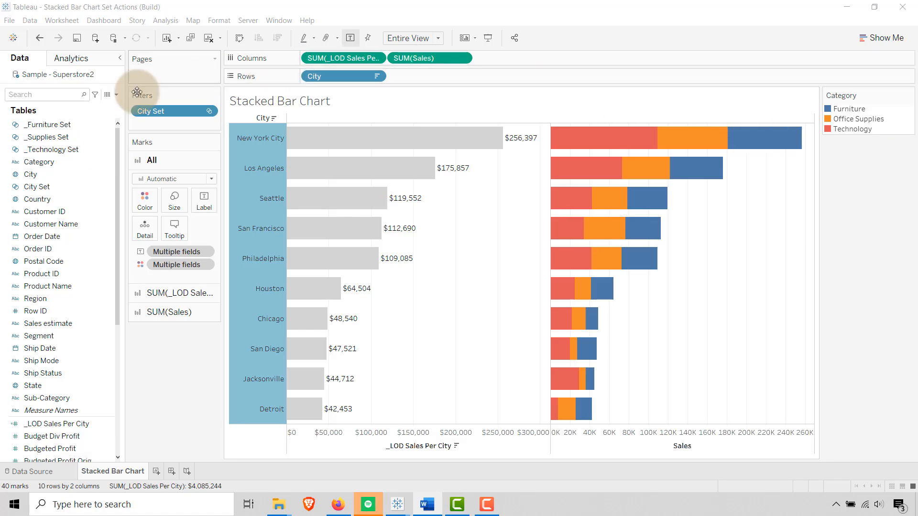
{"action": "left_click", "coordinate": [117, 94]}
{"action": "left_click", "coordinate": [117, 94]}
{"action": "left_click", "coordinate": [109, 104]}
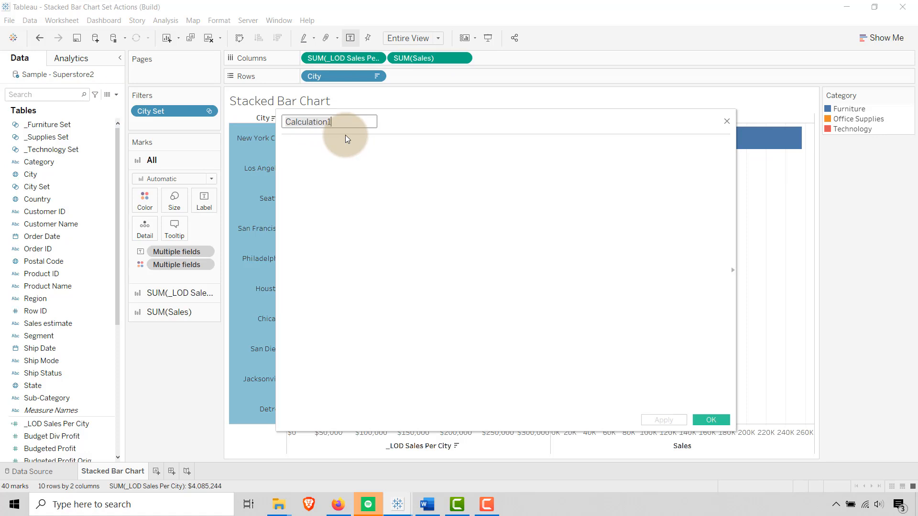
{"action": "type", "text": "_In"}
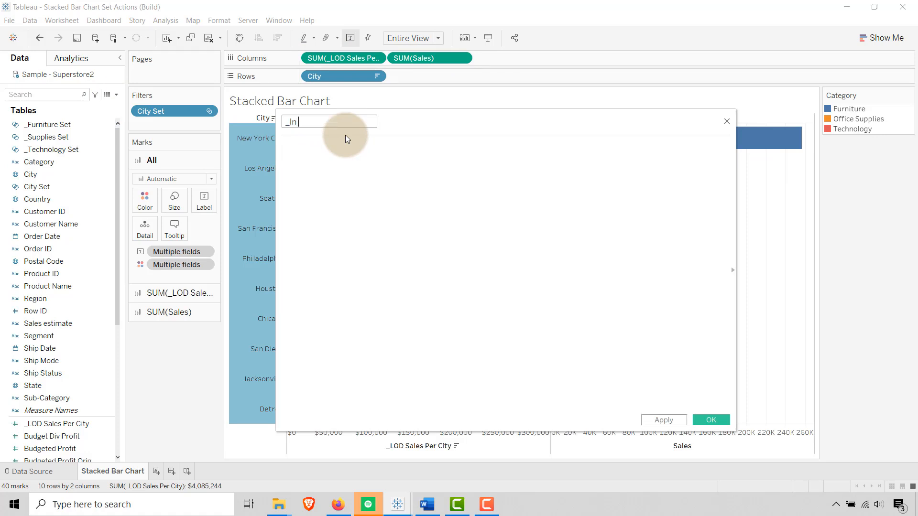
{"action": "type", "text": " At Least 1 Set"}
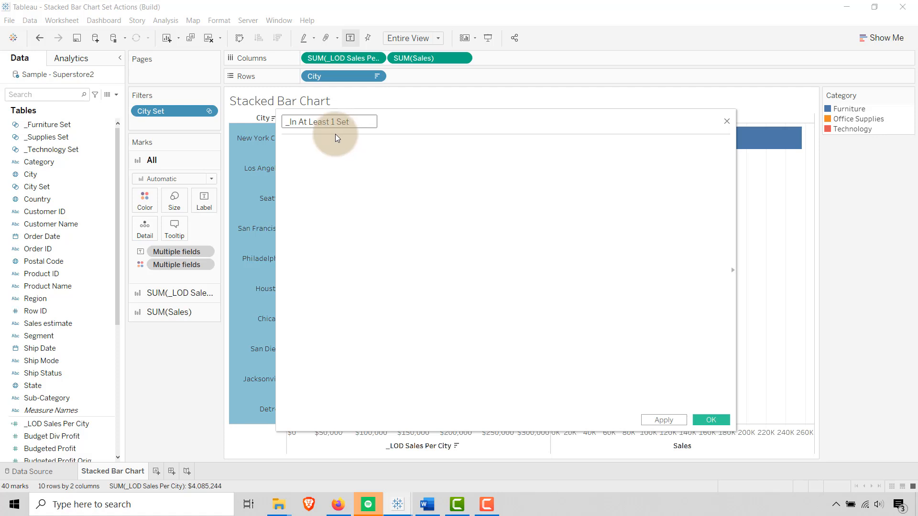
{"action": "left_click_drag", "start_coordinate": [396, 119], "coordinate": [356, 172]}
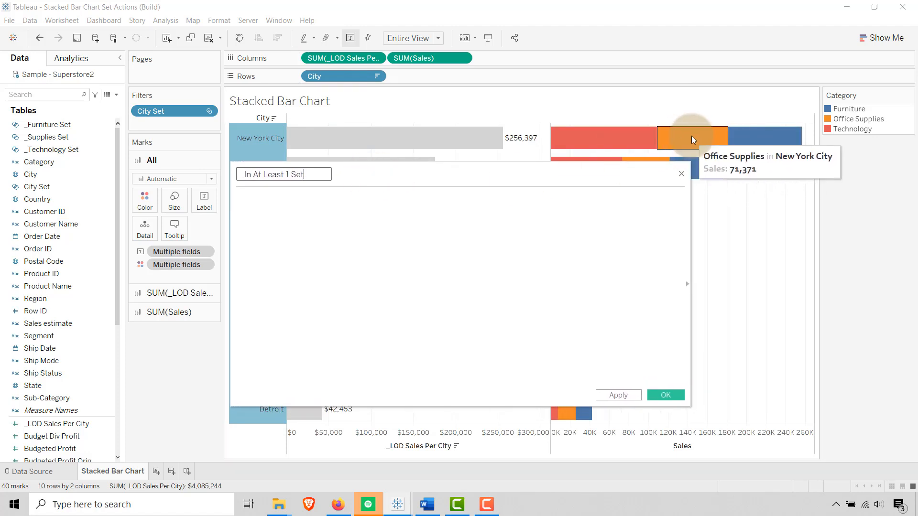
Step: Enter the formula [_Furniture Set] or [_Supplies Set] Or [_Technology Set] for the calculated field and save it
{"action": "left_click", "coordinate": [301, 206]}
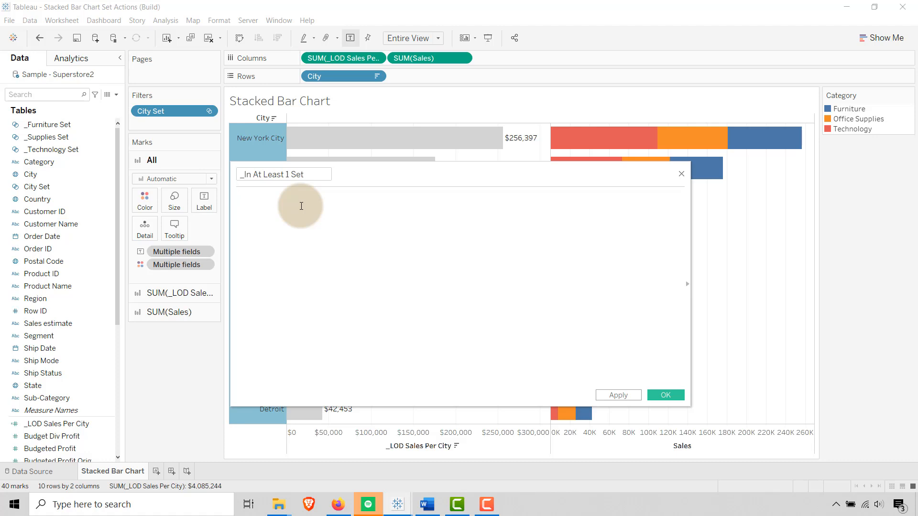
{"action": "type", "text": "_"}
{"action": "left_click", "coordinate": [302, 208]}
{"action": "type", "text": "or _S"}
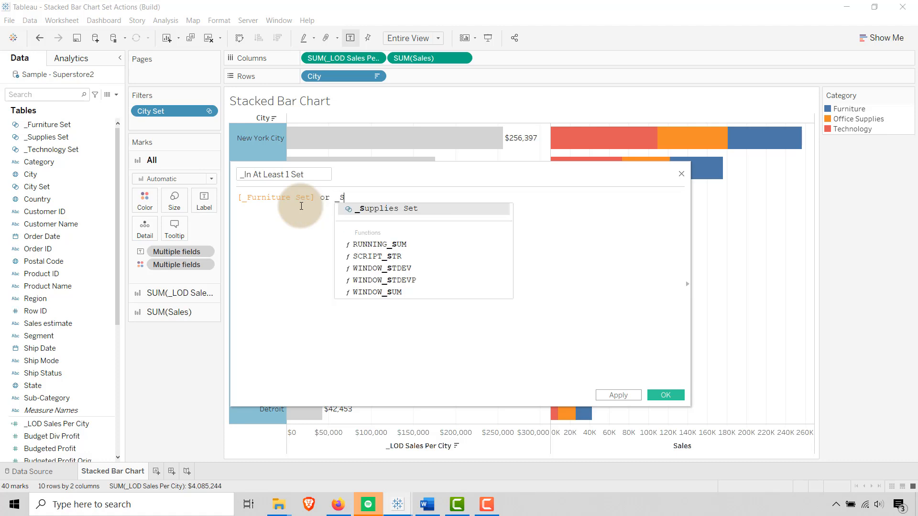
{"action": "key", "text": "Return"}
{"action": "type", "text": "Or"}
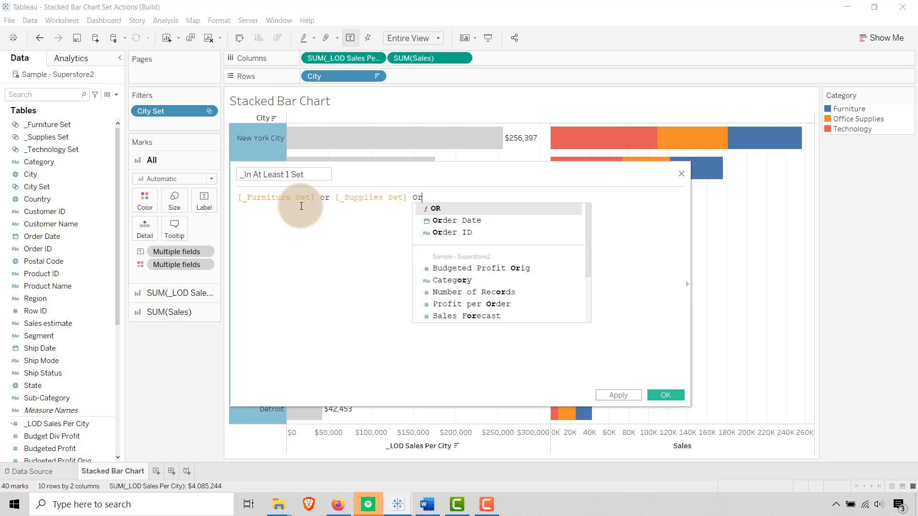
{"action": "type", "text": " _Tec"}
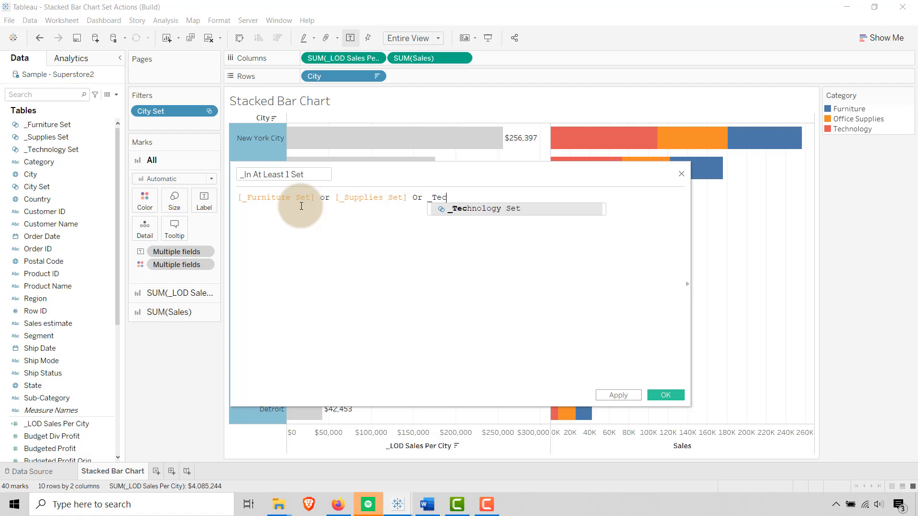
{"action": "left_click", "coordinate": [371, 242]}
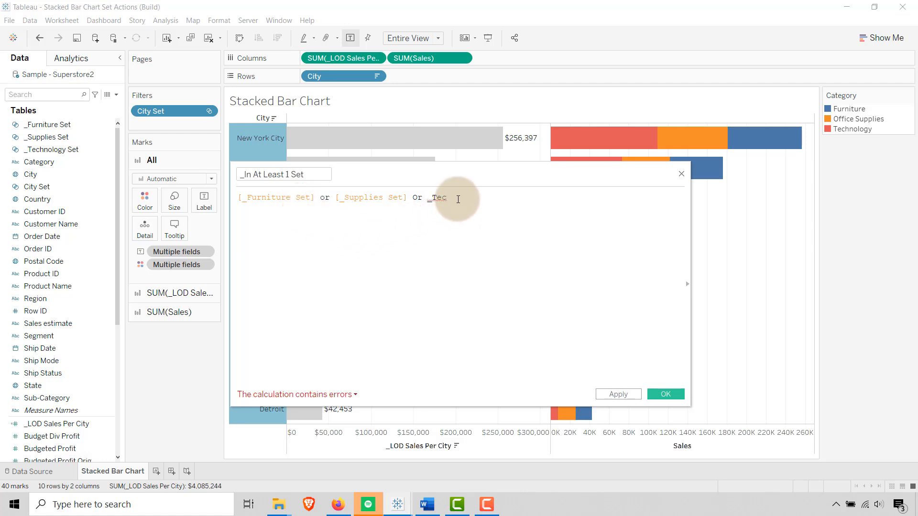
{"action": "key", "text": "BackSpace"}
{"action": "key", "text": "Return"}
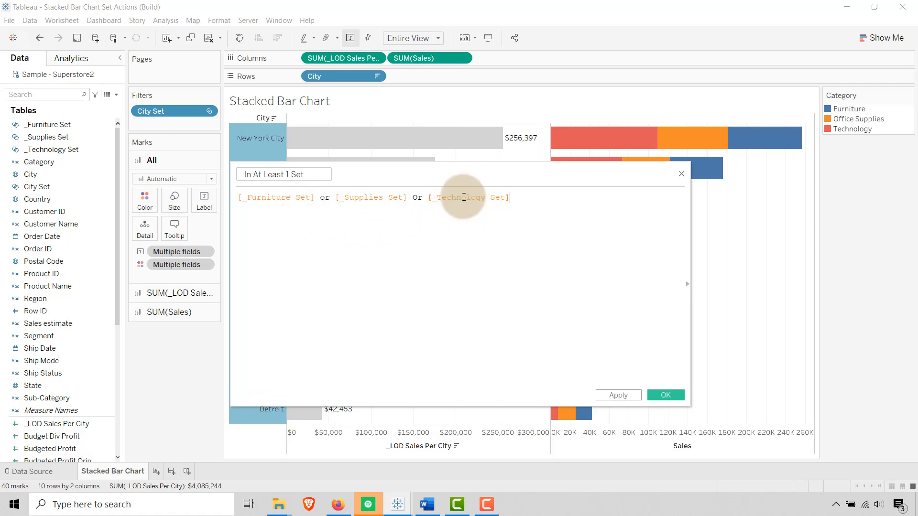
{"action": "left_click", "coordinate": [672, 393]}
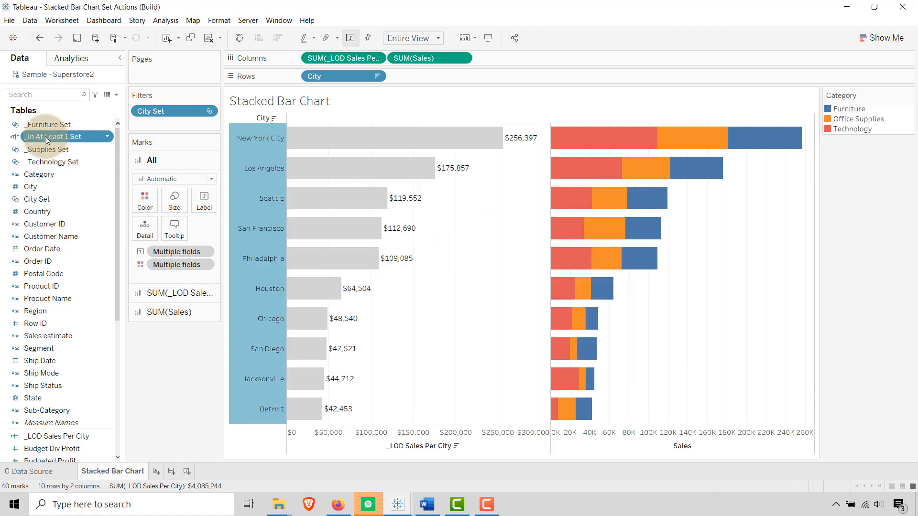
Step: Filter the chart by the _In At Least 1 Set field, keeping only True
{"action": "left_click_drag", "start_coordinate": [47, 139], "coordinate": [158, 122]}
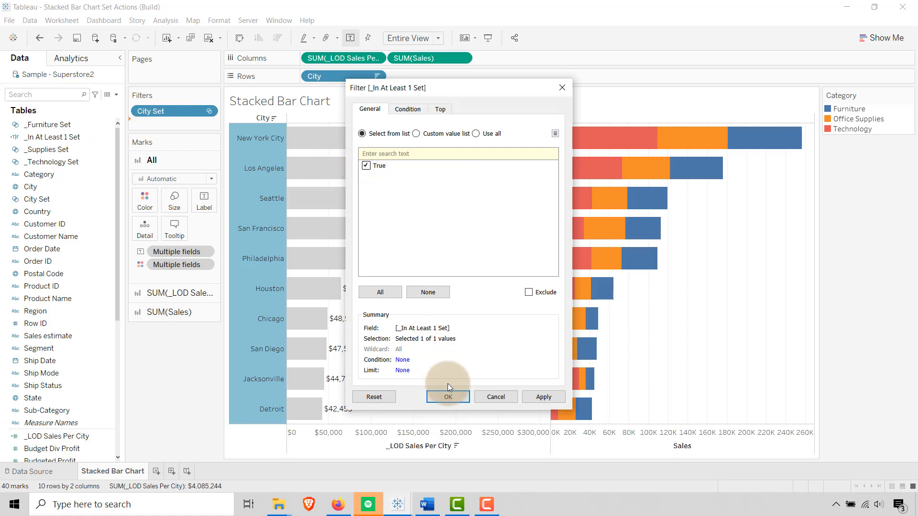
{"action": "left_click", "coordinate": [448, 397]}
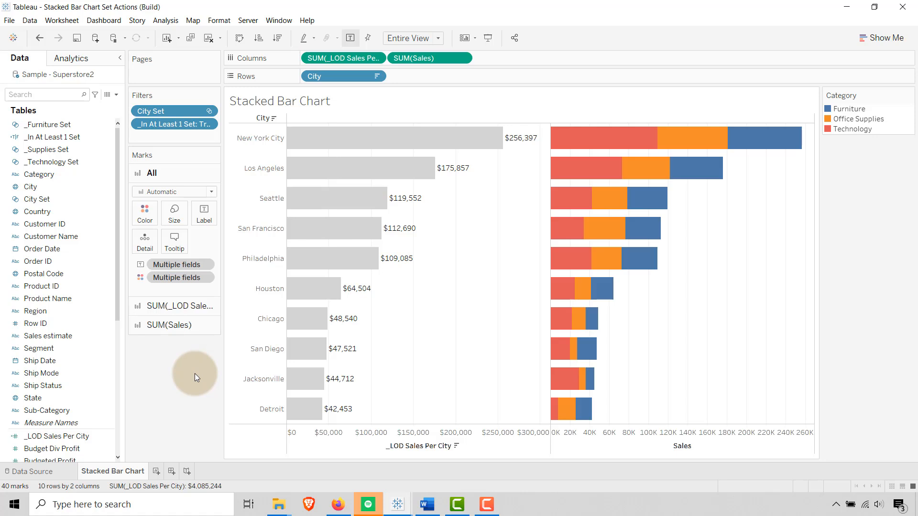
{"action": "mouse_move", "coordinate": [659, 139]}
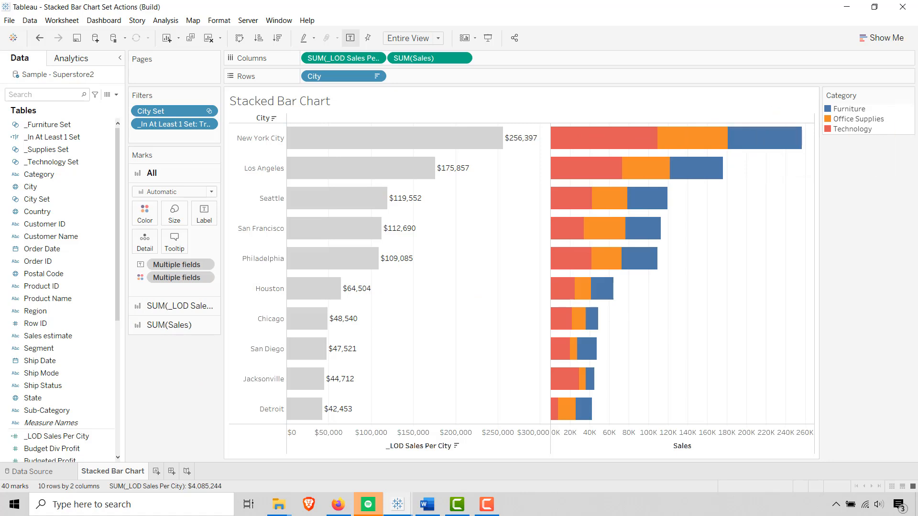
Step: Format the chart's column borders, setting the pane column divider to None
{"action": "right_click", "coordinate": [466, 248]}
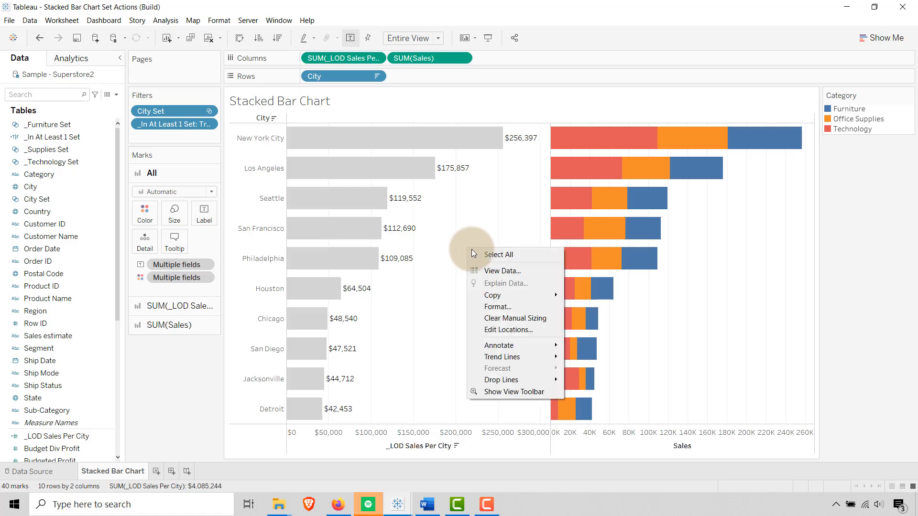
{"action": "left_click", "coordinate": [493, 306]}
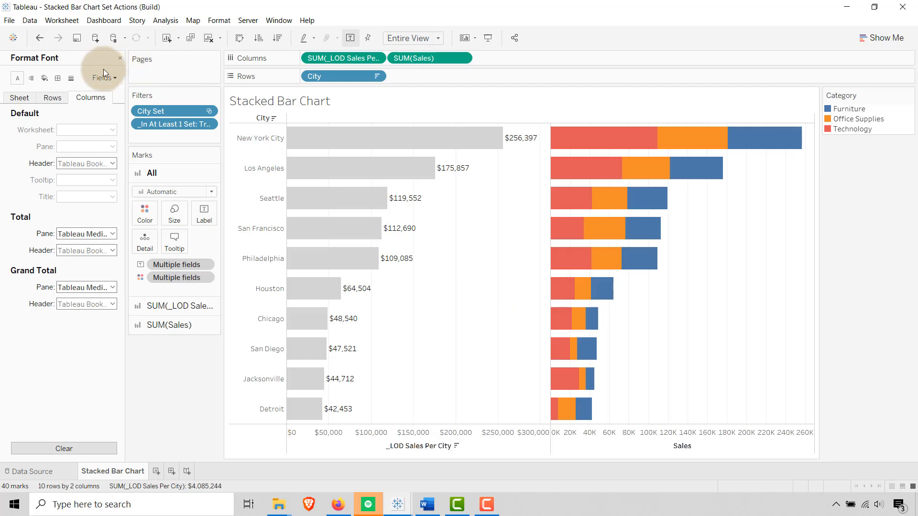
{"action": "left_click", "coordinate": [58, 78]}
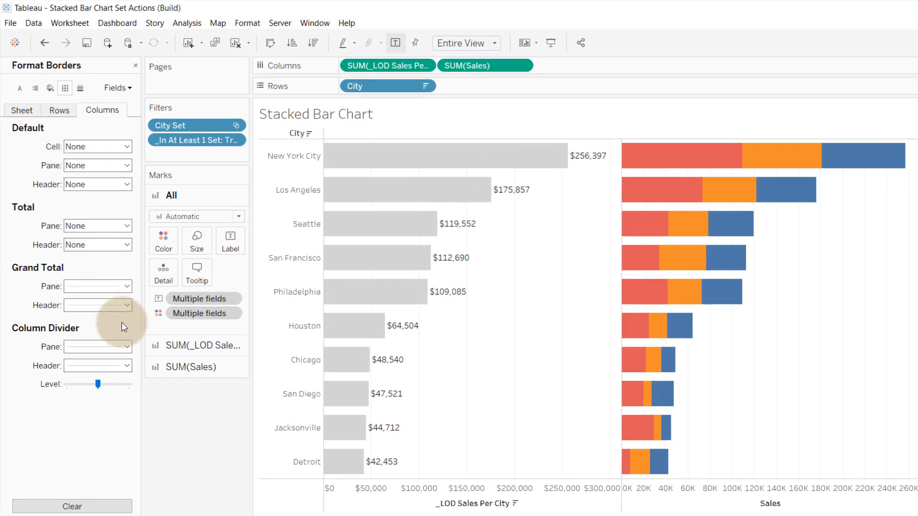
{"action": "left_click", "coordinate": [127, 347]}
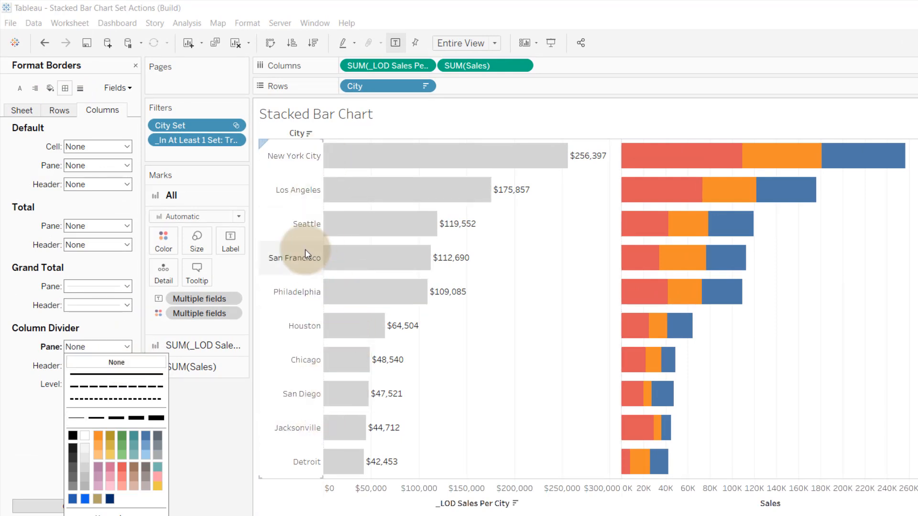
Step: Format the zero lines for the whole sheet as a solid black line in the second-thickest weight
{"action": "left_click", "coordinate": [75, 88]}
{"action": "left_click", "coordinate": [80, 89]}
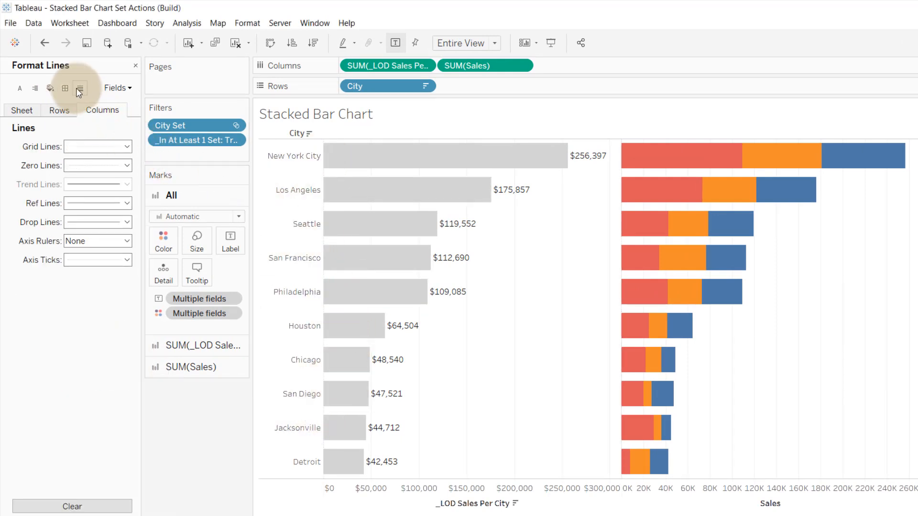
{"action": "left_click", "coordinate": [21, 111]}
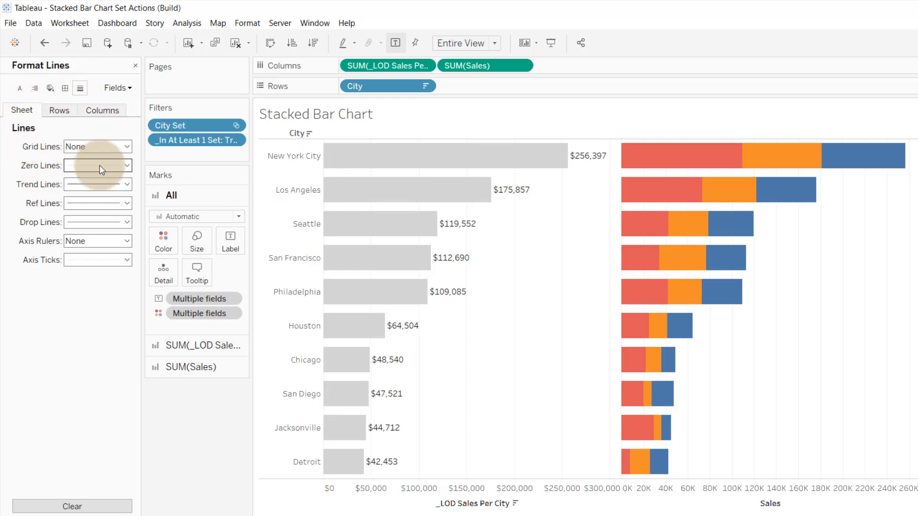
{"action": "left_click", "coordinate": [126, 165]}
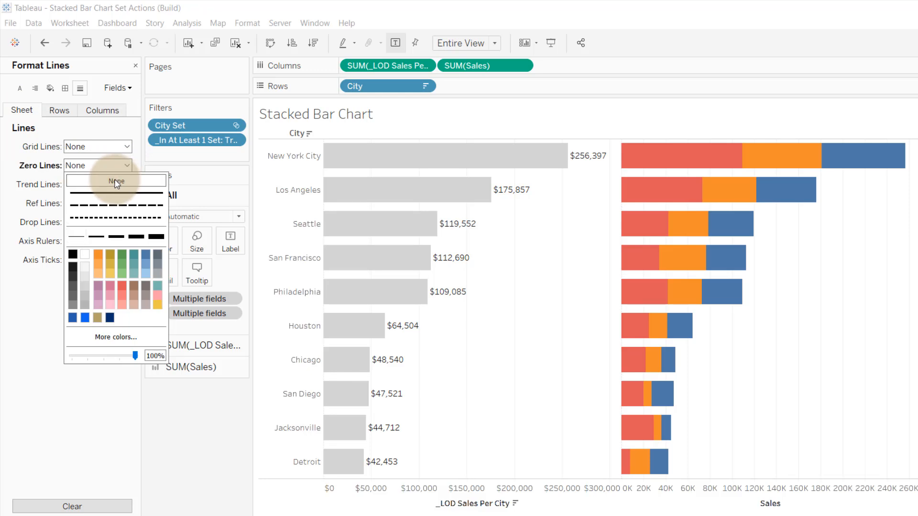
{"action": "left_click", "coordinate": [132, 239]}
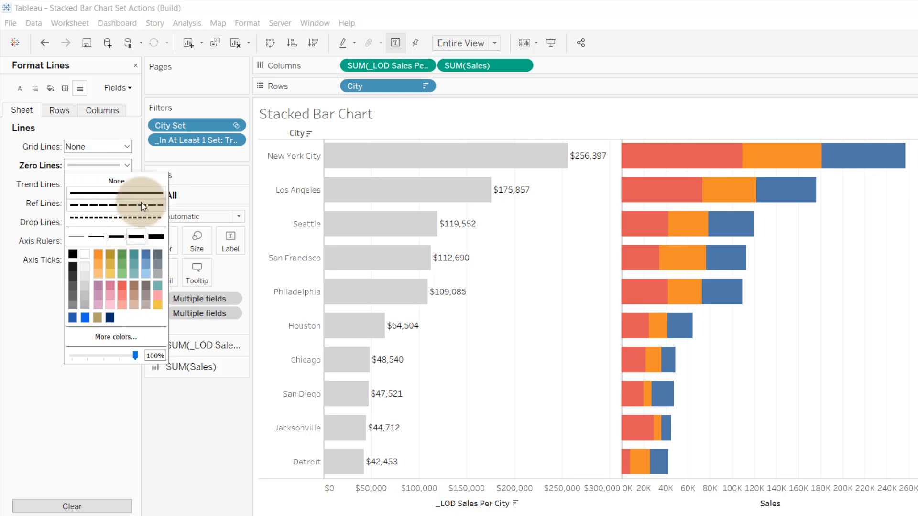
{"action": "left_click", "coordinate": [73, 255]}
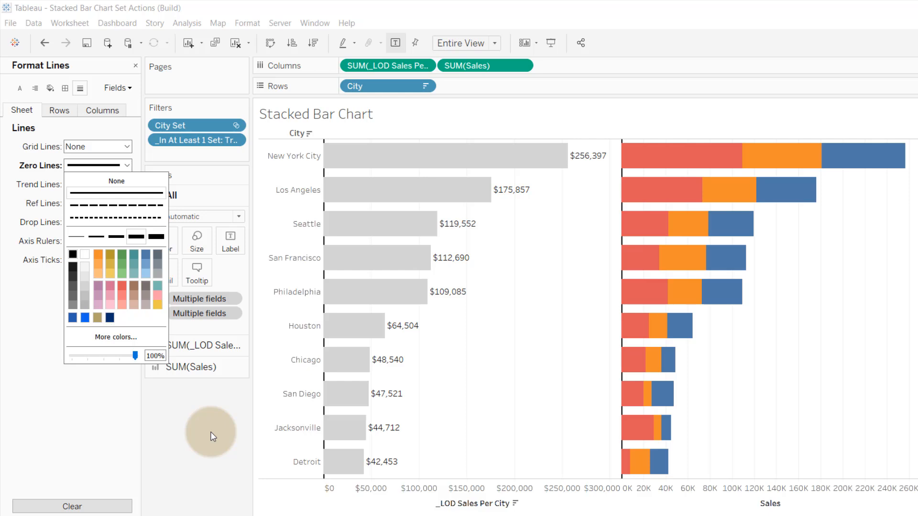
{"action": "left_click", "coordinate": [224, 455]}
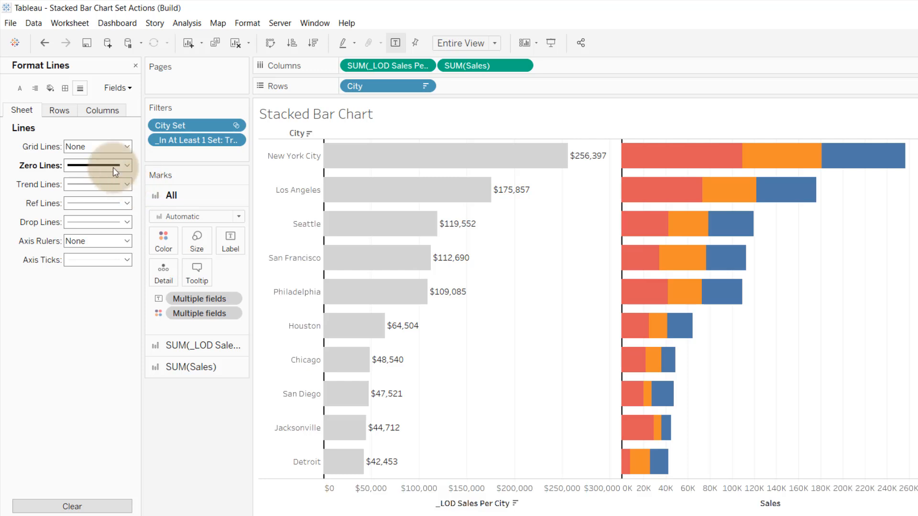
Step: Set the grid lines for the columns to None
{"action": "left_click", "coordinate": [100, 111]}
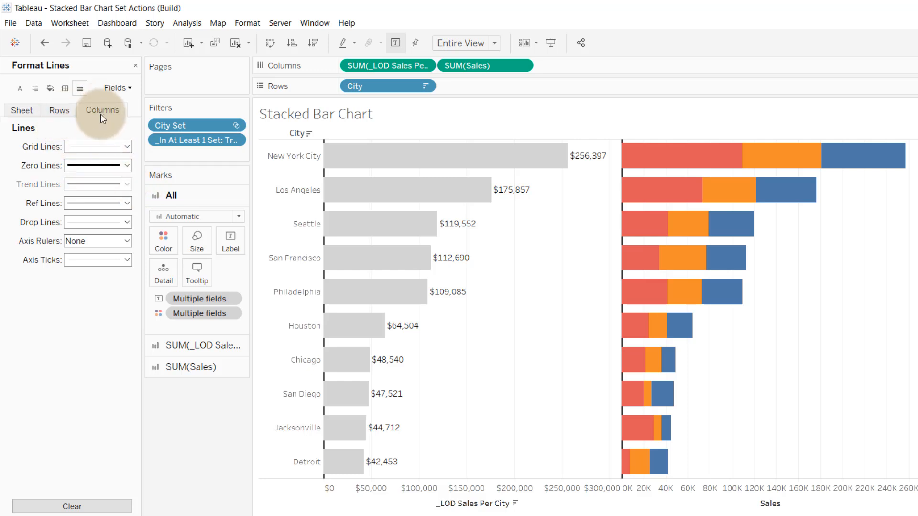
{"action": "left_click", "coordinate": [107, 147]}
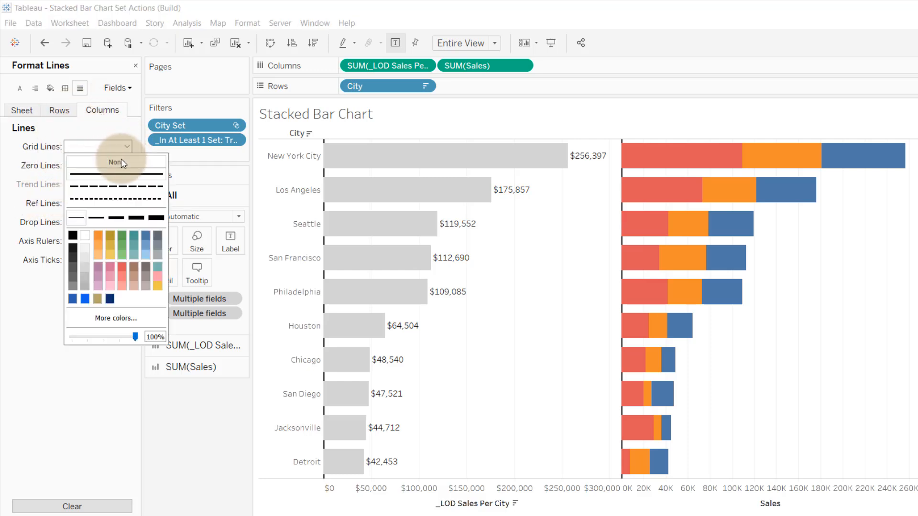
{"action": "left_click", "coordinate": [121, 162]}
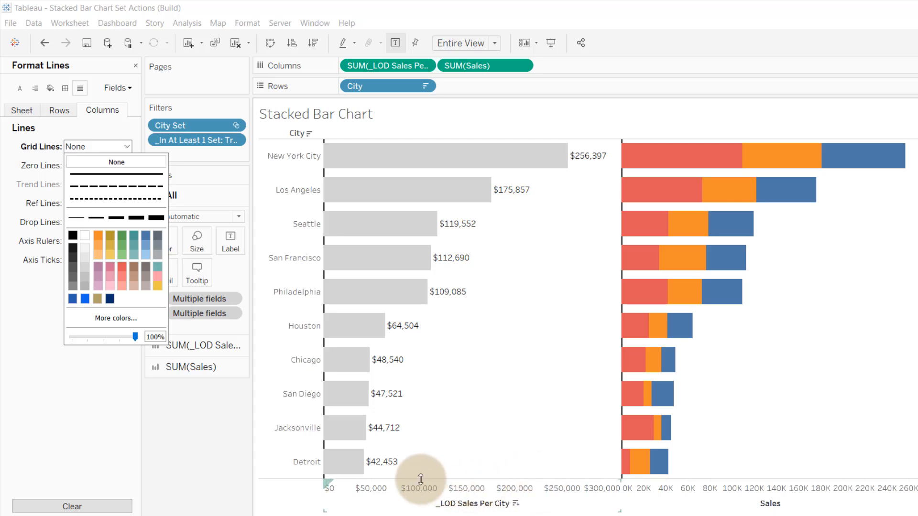
Step: Combine Sales and _LOD Sales Per City as a dual axis and set the mark type of both measures to Bar
{"action": "right_click", "coordinate": [667, 496]}
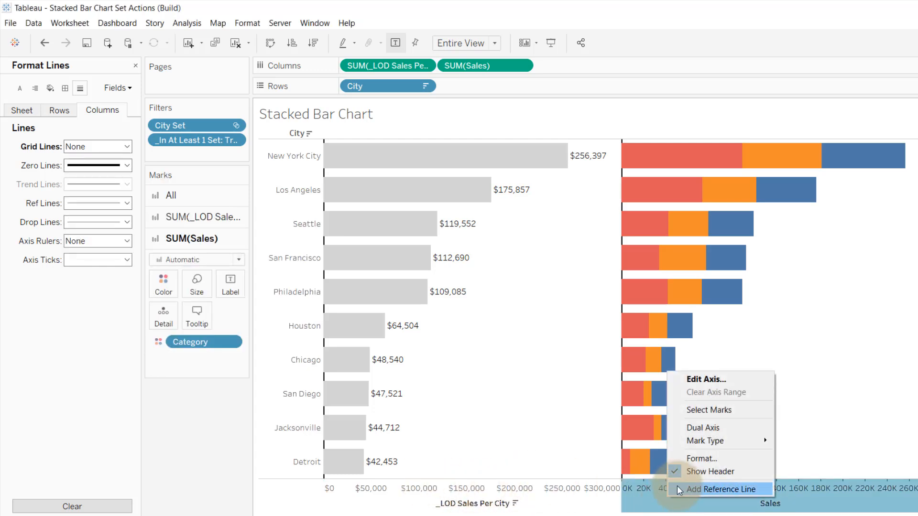
{"action": "left_click", "coordinate": [697, 424]}
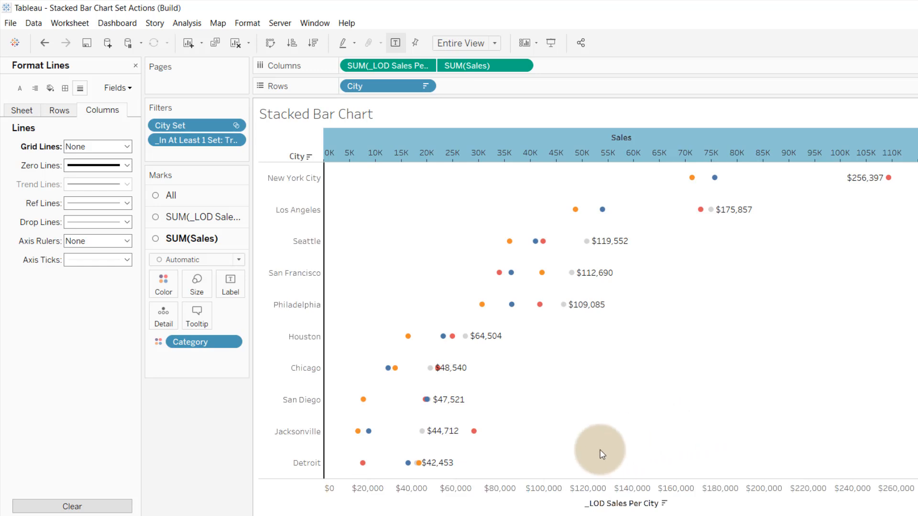
{"action": "left_click", "coordinate": [227, 221]}
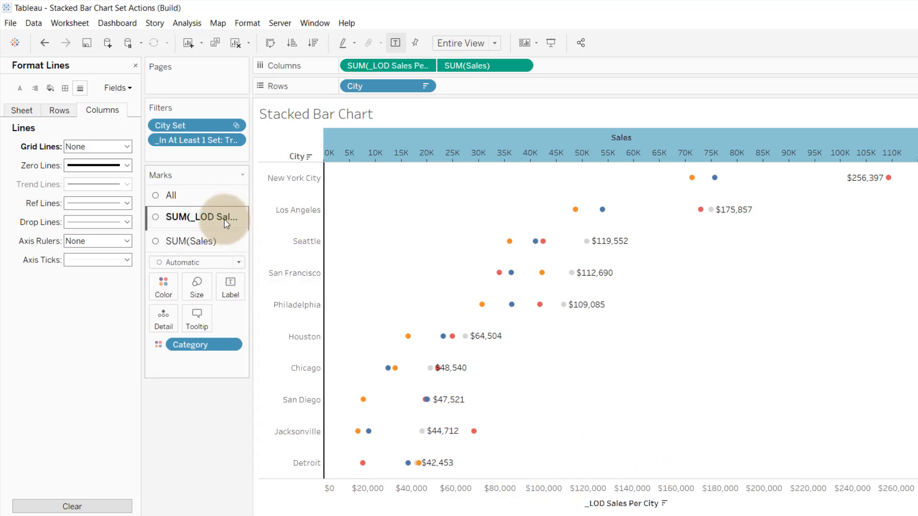
{"action": "left_click", "coordinate": [238, 237]}
{"action": "left_click", "coordinate": [200, 263]}
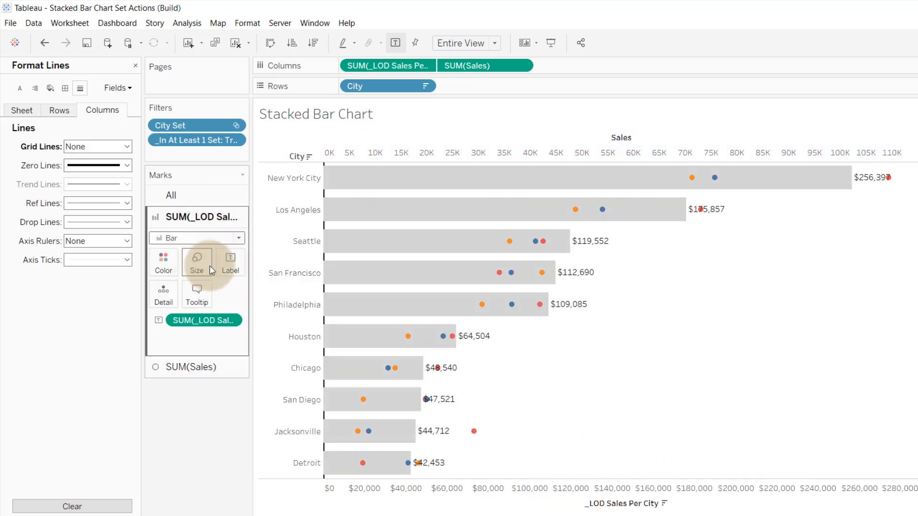
{"action": "left_click", "coordinate": [186, 367]}
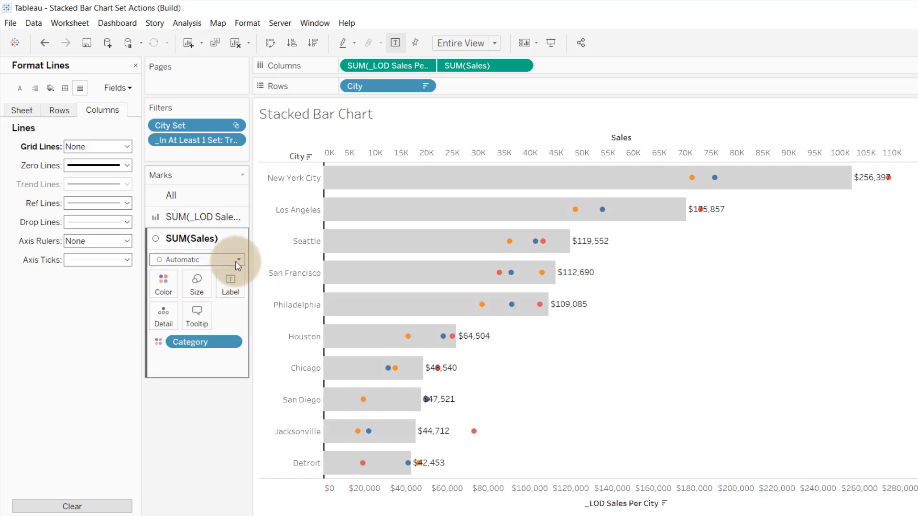
{"action": "left_click", "coordinate": [238, 259]}
{"action": "left_click", "coordinate": [201, 287]}
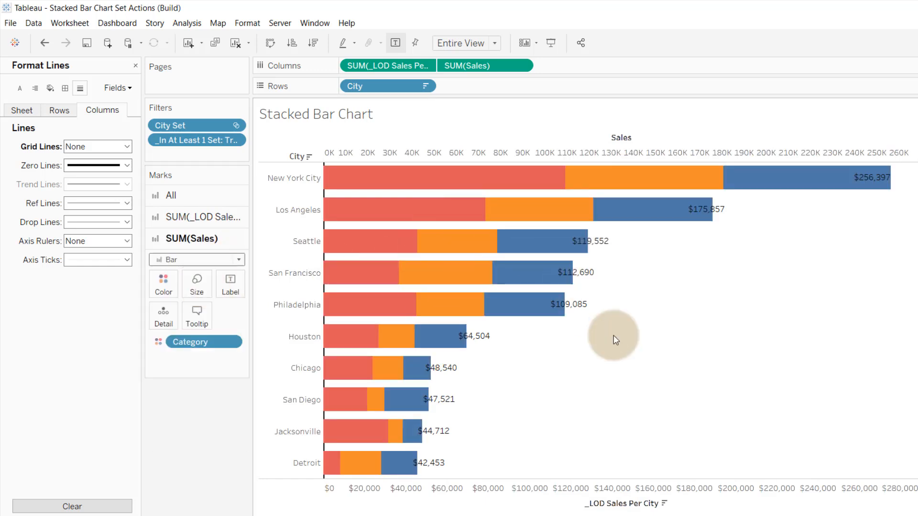
Step: Synchronize the _LOD Sales Per City axis with the Sales axis and hide the axis headers
{"action": "right_click", "coordinate": [467, 506]}
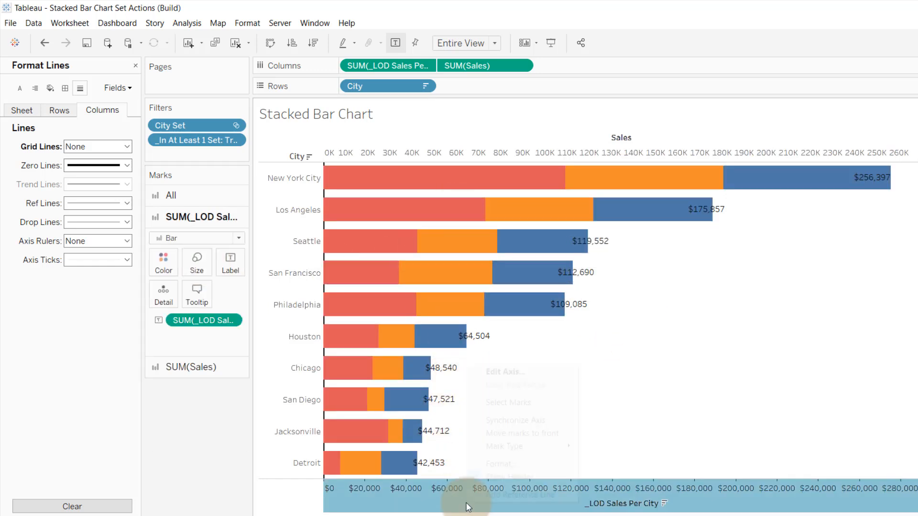
{"action": "left_click", "coordinate": [521, 420]}
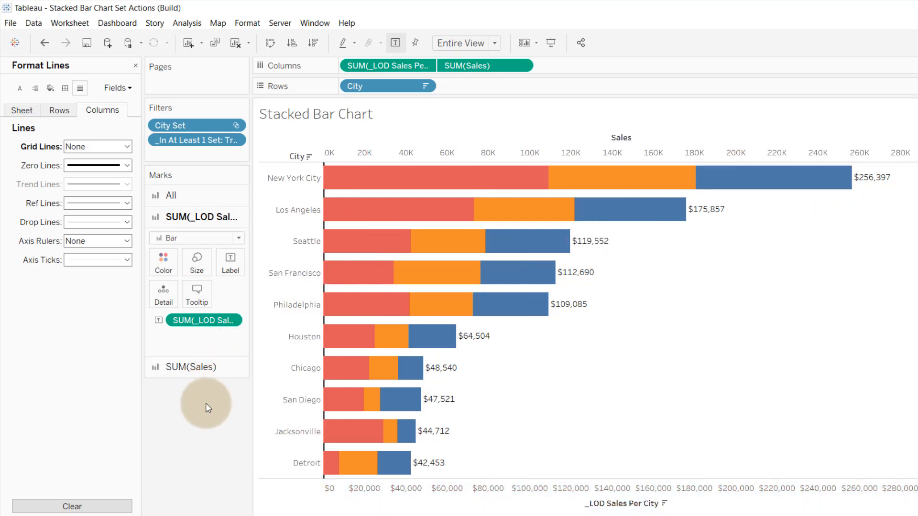
{"action": "right_click", "coordinate": [632, 502]}
{"action": "left_click", "coordinate": [656, 471]}
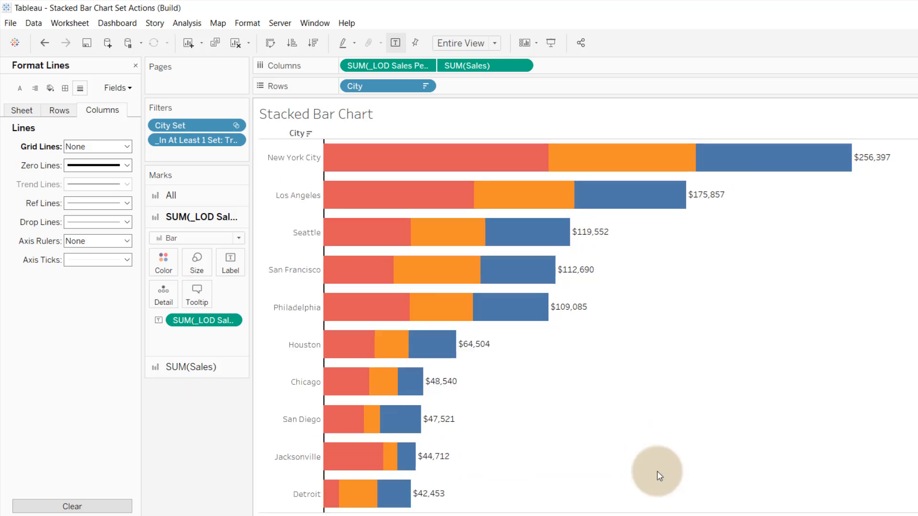
{"action": "left_click", "coordinate": [355, 124]}
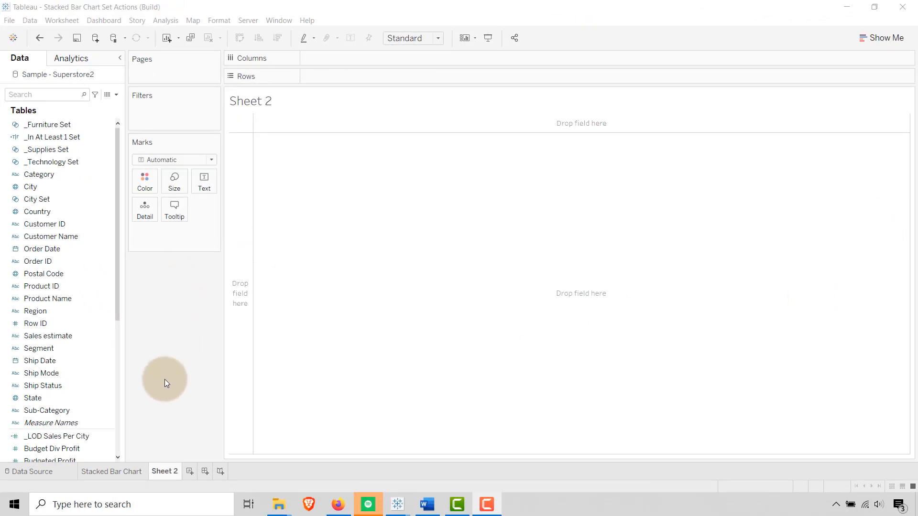
Step: Rename the blank worksheet Sheet 2 as "Furniture - Legend"
{"action": "double_click", "coordinate": [162, 472]}
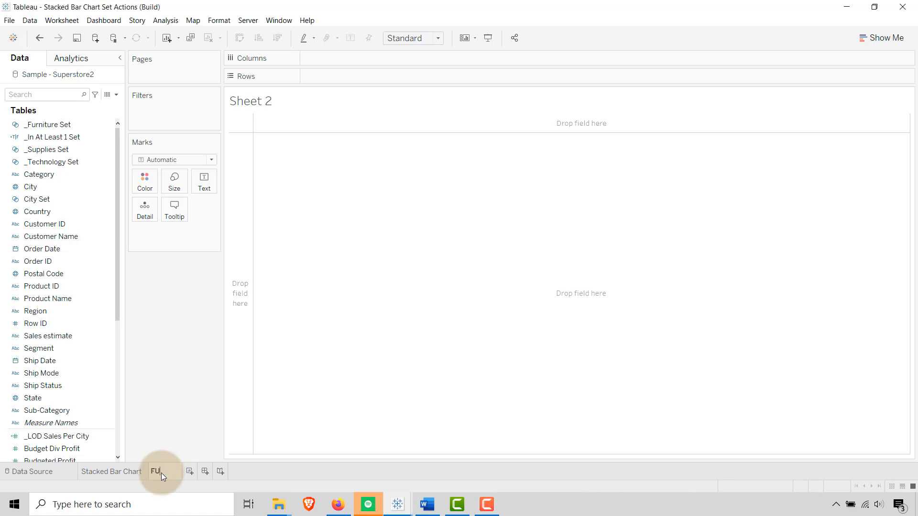
{"action": "type", "text": "Furniture - Legend"}
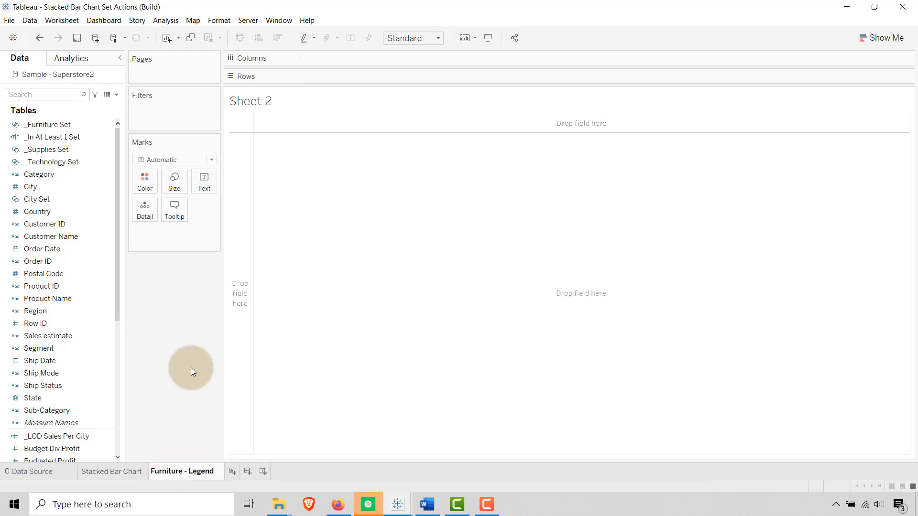
{"action": "key", "text": "Return"}
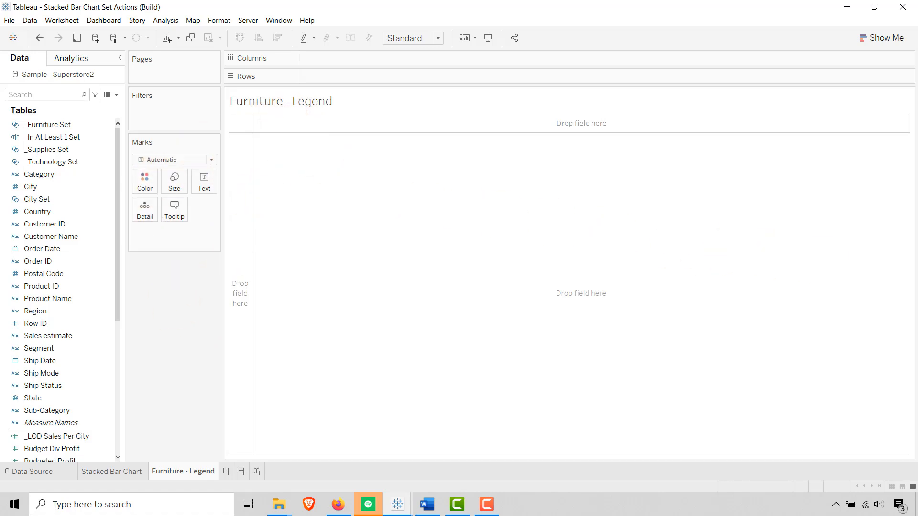
Step: Add two ad hoc MIN(1) calculations side by side to the columns of the Furniture - Legend sheet
{"action": "double_click", "coordinate": [332, 57]}
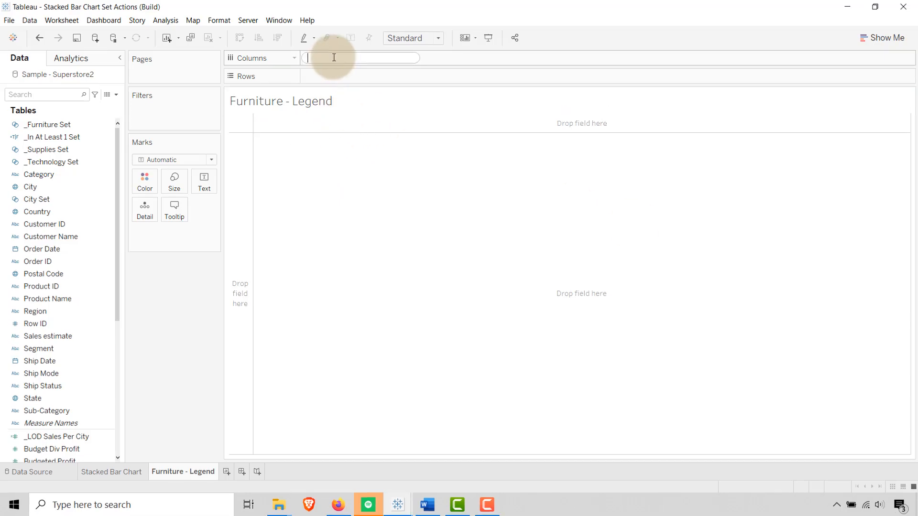
{"action": "type", "text": "MIN("}
{"action": "type", "text": "1)"}
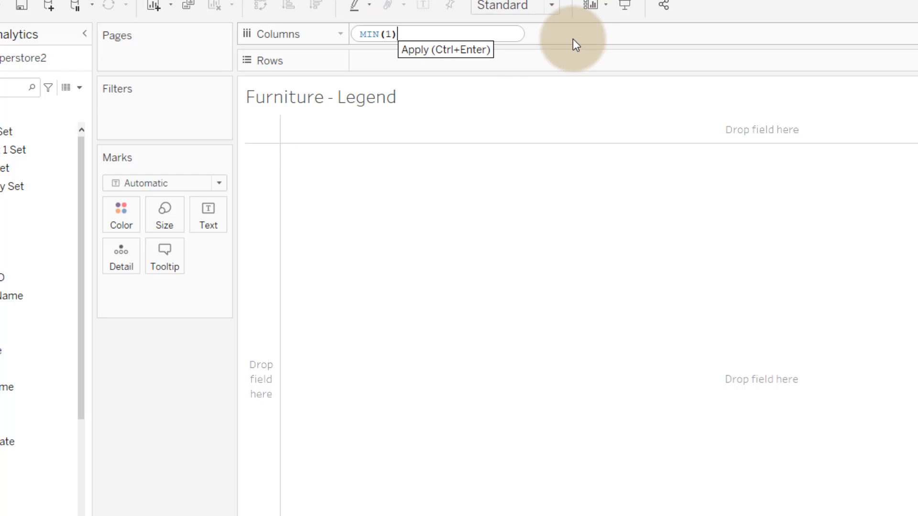
{"action": "key", "text": "Return"}
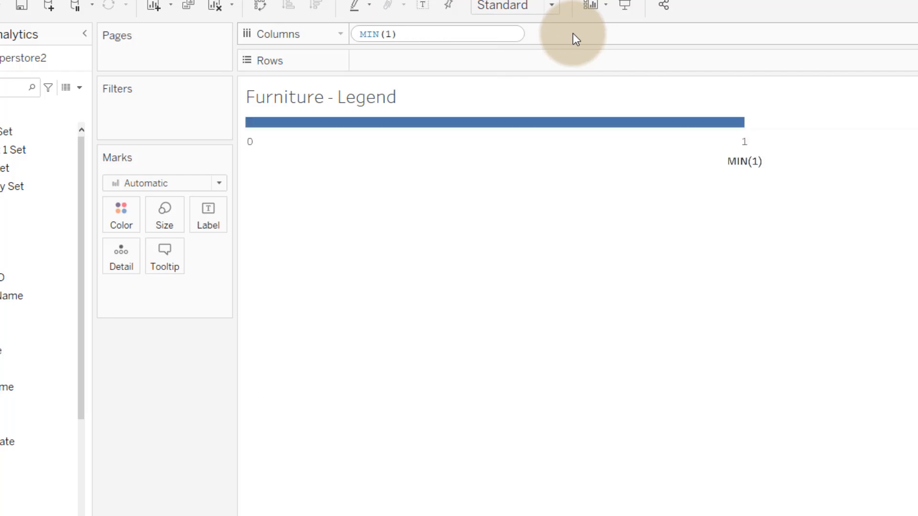
{"action": "double_click", "coordinate": [565, 35]}
{"action": "type", "text": "MIN(1)"}
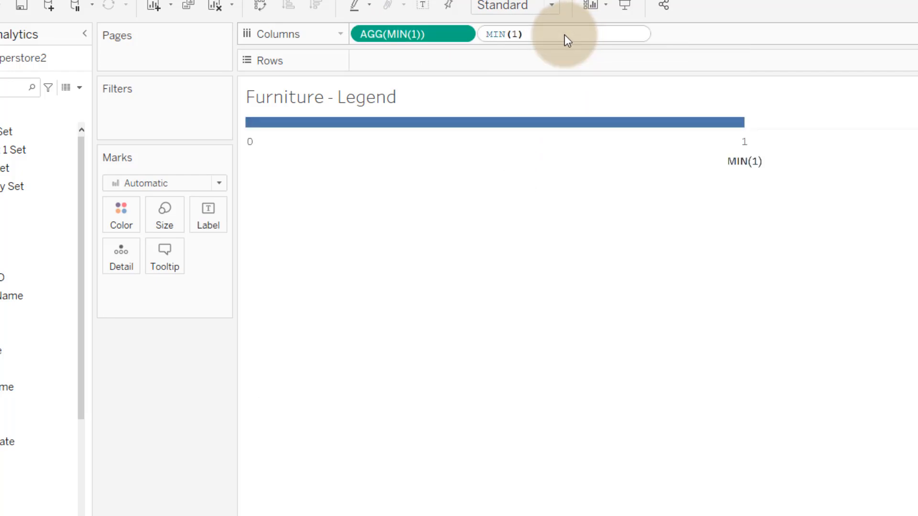
{"action": "left_click", "coordinate": [291, 387]}
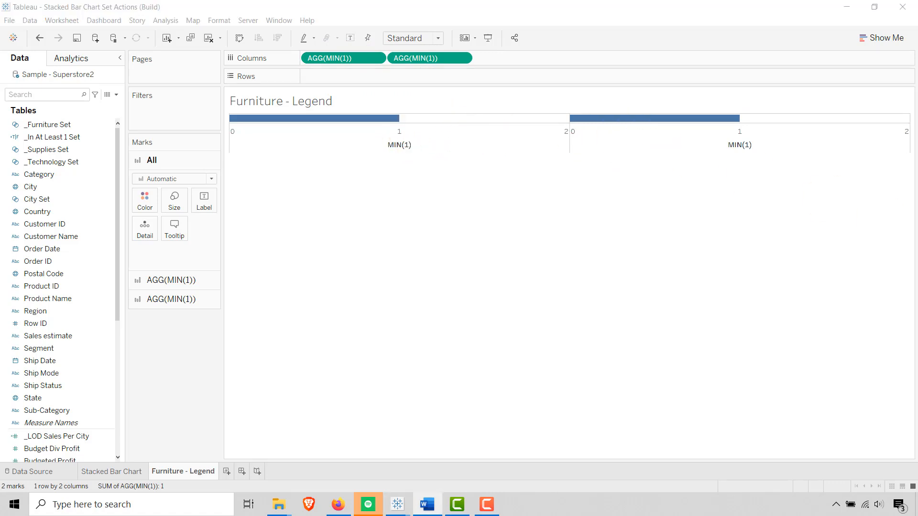
Step: Filter the Furniture - Legend sheet by Category, keeping only Furniture
{"action": "left_click", "coordinate": [180, 129]}
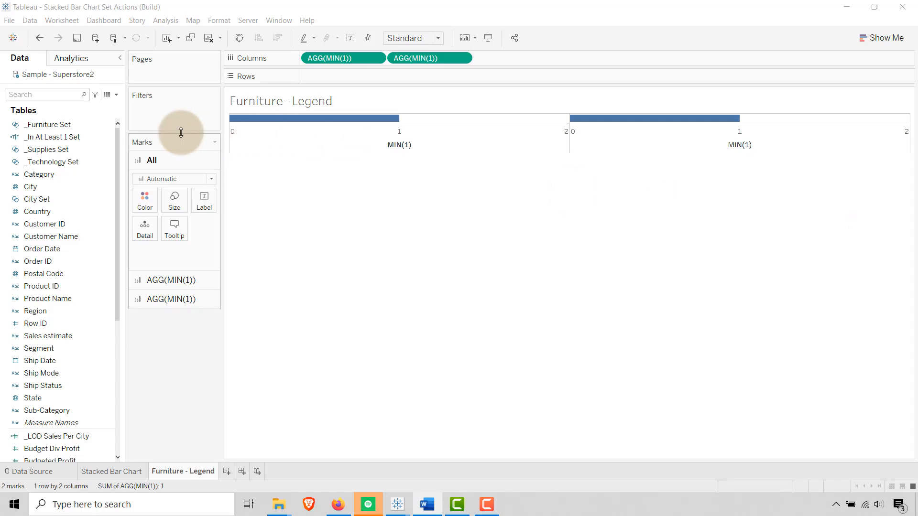
{"action": "left_click_drag", "start_coordinate": [37, 175], "coordinate": [148, 116]}
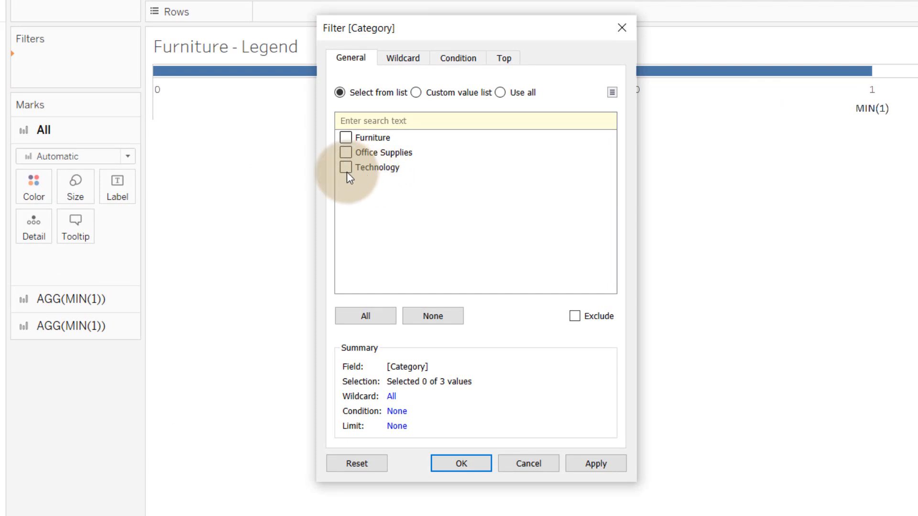
{"action": "left_click", "coordinate": [344, 138]}
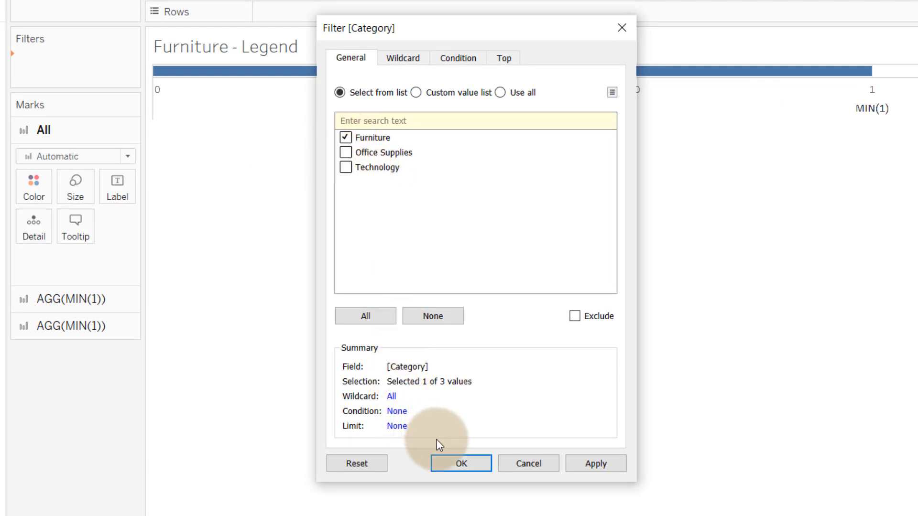
{"action": "left_click", "coordinate": [453, 465]}
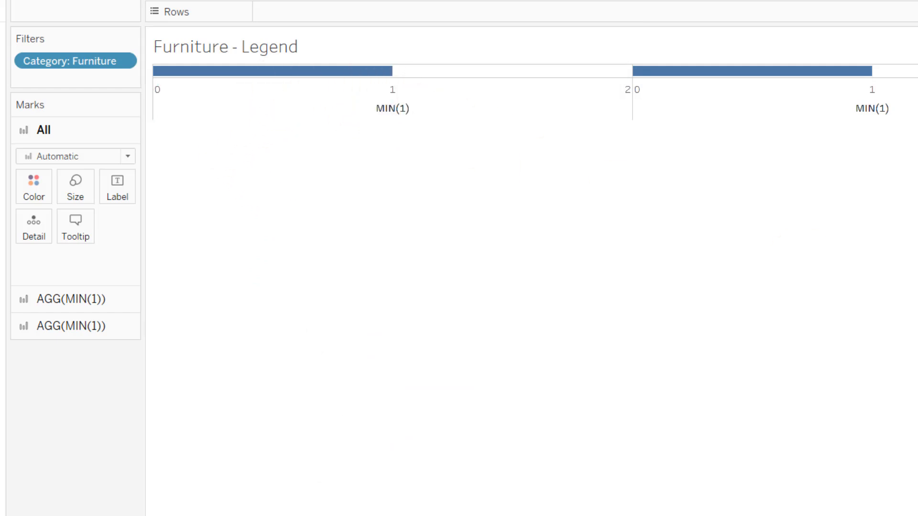
Step: Show the Category filter control on the Furniture - Legend sheet
{"action": "right_click", "coordinate": [43, 61]}
{"action": "left_click", "coordinate": [87, 94]}
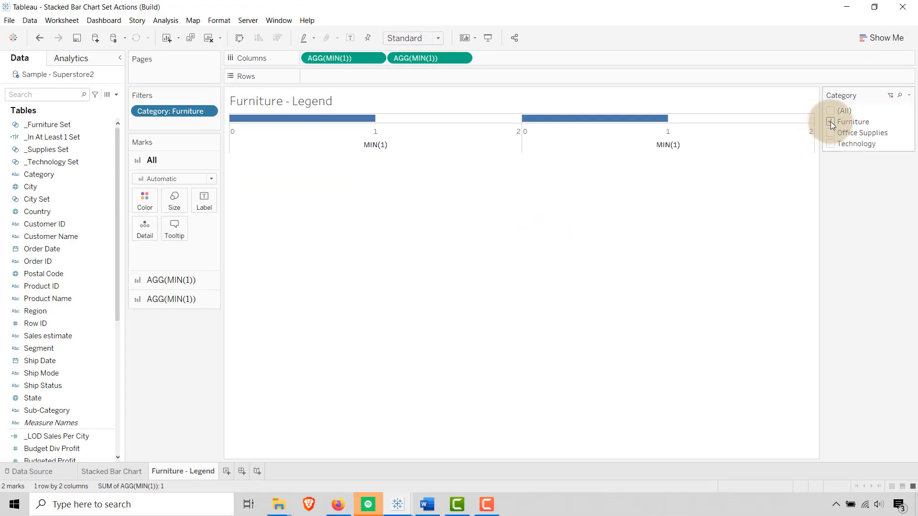
{"action": "key", "text": "alt+Tab"}
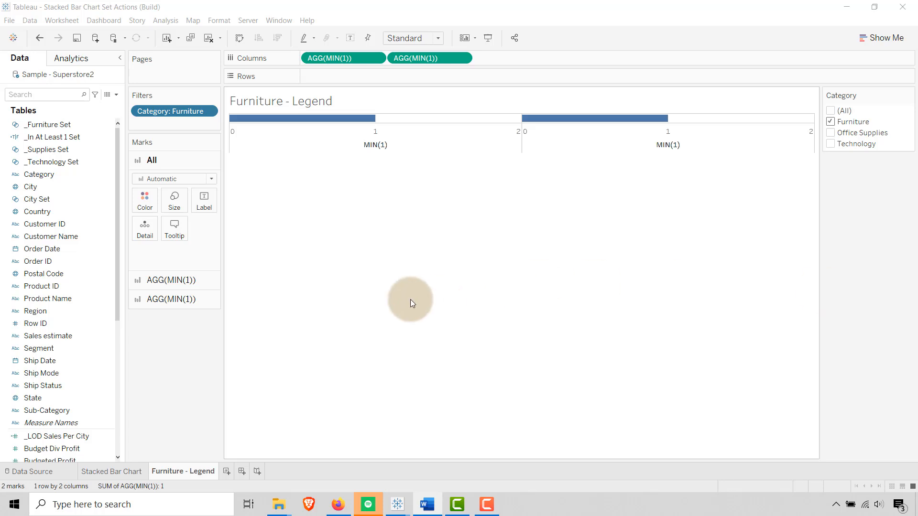
Step: Label the first MIN(1) marks with Category and set their mark type to Text
{"action": "left_click", "coordinate": [33, 174]}
{"action": "mouse_move", "coordinate": [33, 174]}
{"action": "left_mouse_down"}
{"action": "mouse_move", "coordinate": [142, 258]}
{"action": "mouse_move", "coordinate": [32, 175]}
{"action": "left_mouse_up"}
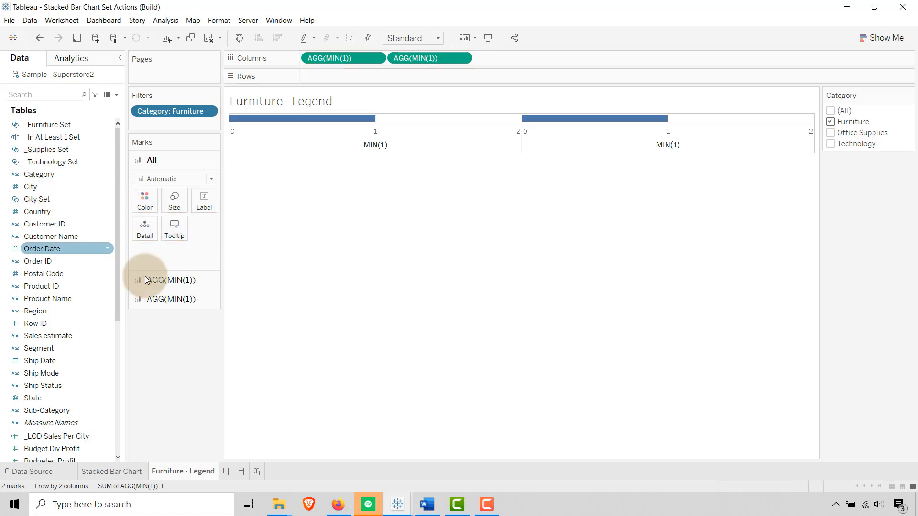
{"action": "left_click", "coordinate": [153, 281]}
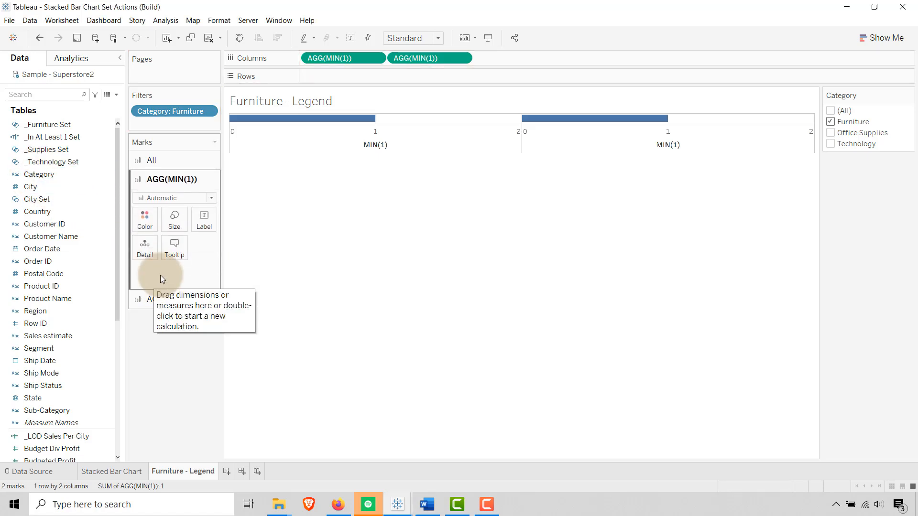
{"action": "left_click", "coordinate": [71, 184]}
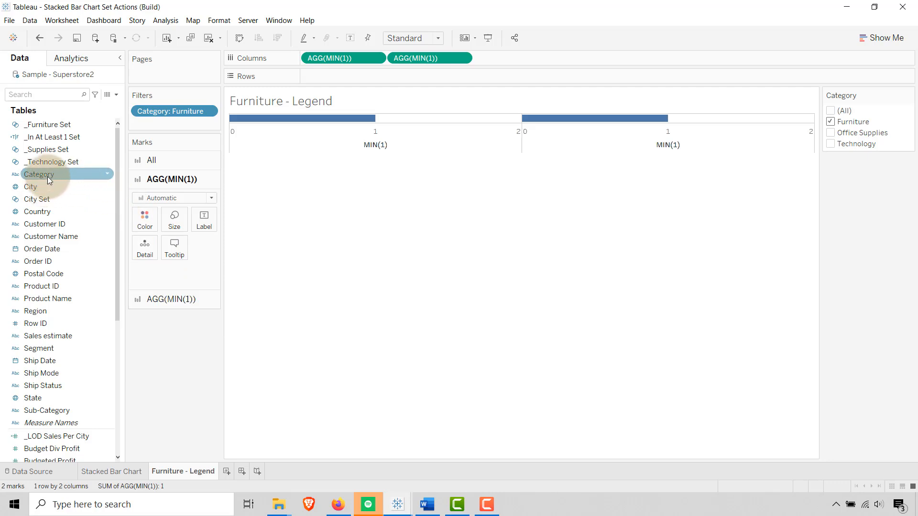
{"action": "left_click_drag", "start_coordinate": [40, 175], "coordinate": [202, 223]}
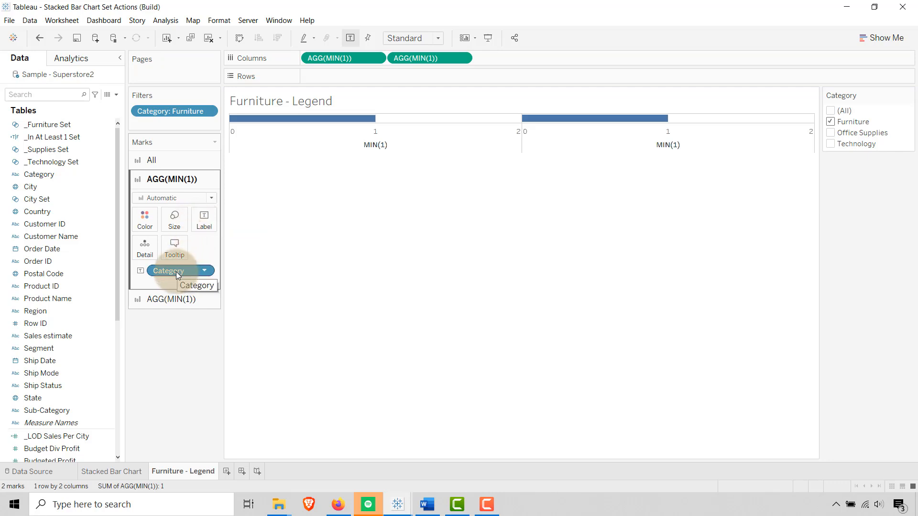
{"action": "left_click", "coordinate": [208, 198]}
{"action": "left_click", "coordinate": [153, 297]}
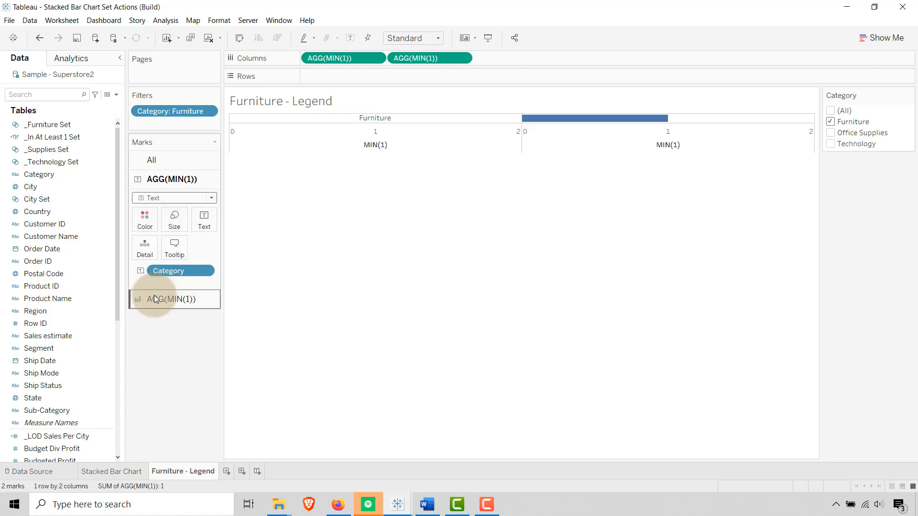
Step: Make the Category label text bold at size 14 and color the first MIN(1) marks by _Furniture Set
{"action": "left_click", "coordinate": [378, 137]}
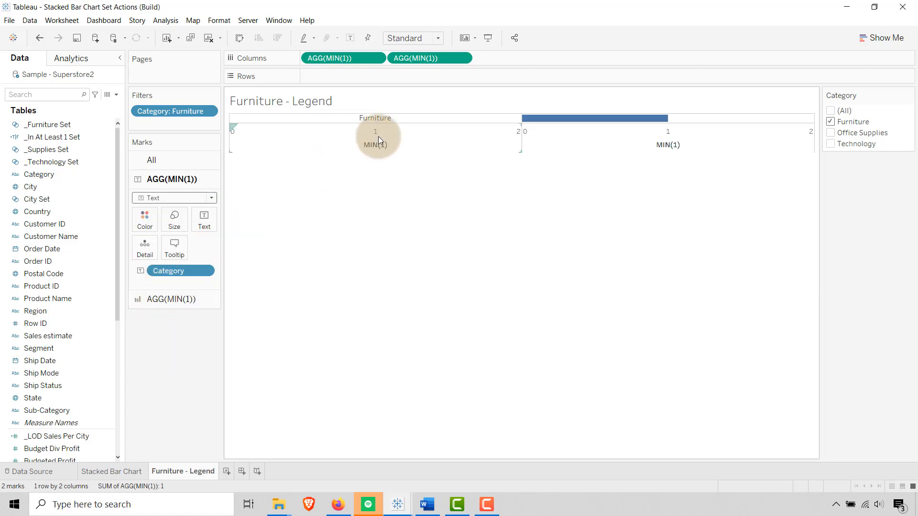
{"action": "left_click", "coordinate": [210, 216]}
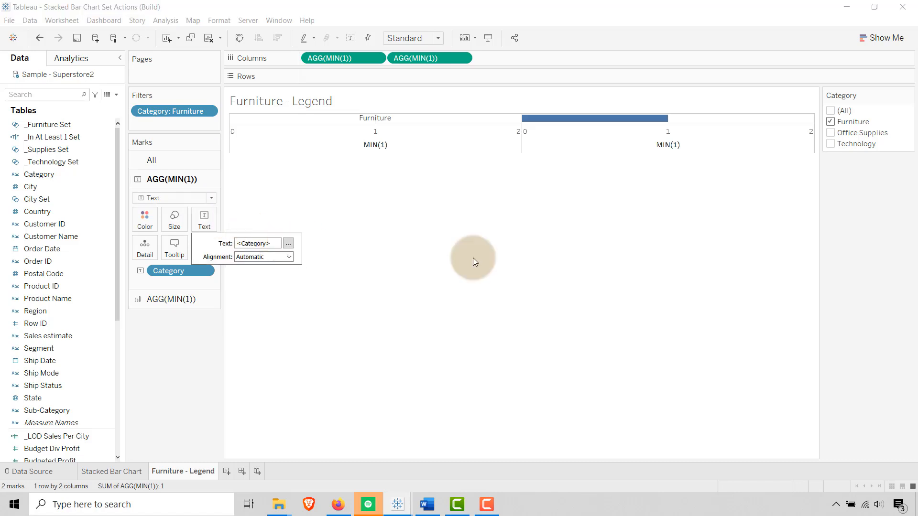
{"action": "left_click_drag", "start_coordinate": [841, 513], "coordinate": [446, 132]}
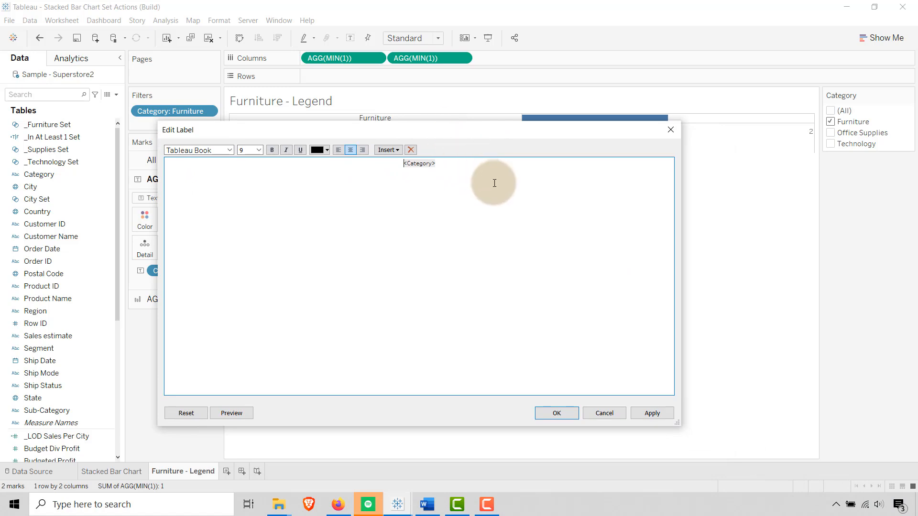
{"action": "left_click_drag", "start_coordinate": [445, 164], "coordinate": [344, 161]}
{"action": "left_click", "coordinate": [272, 150]}
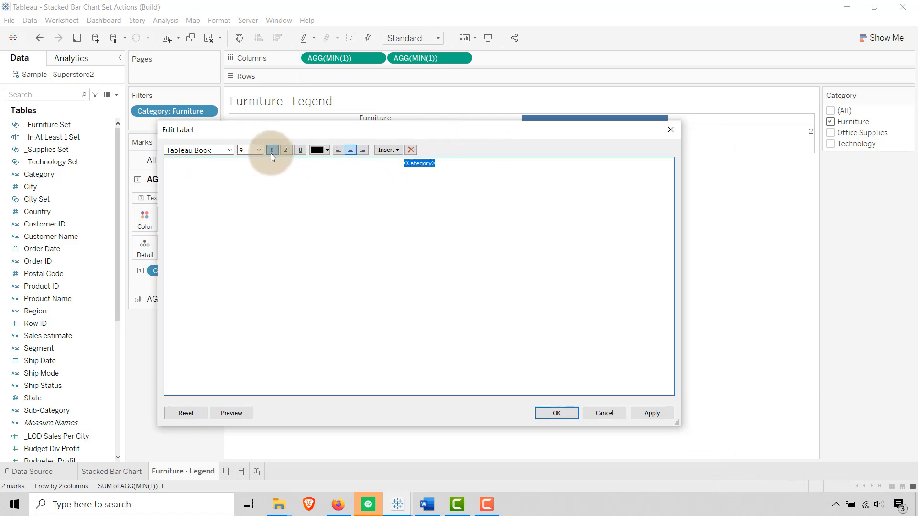
{"action": "left_click", "coordinate": [256, 151]}
{"action": "left_click", "coordinate": [244, 198]}
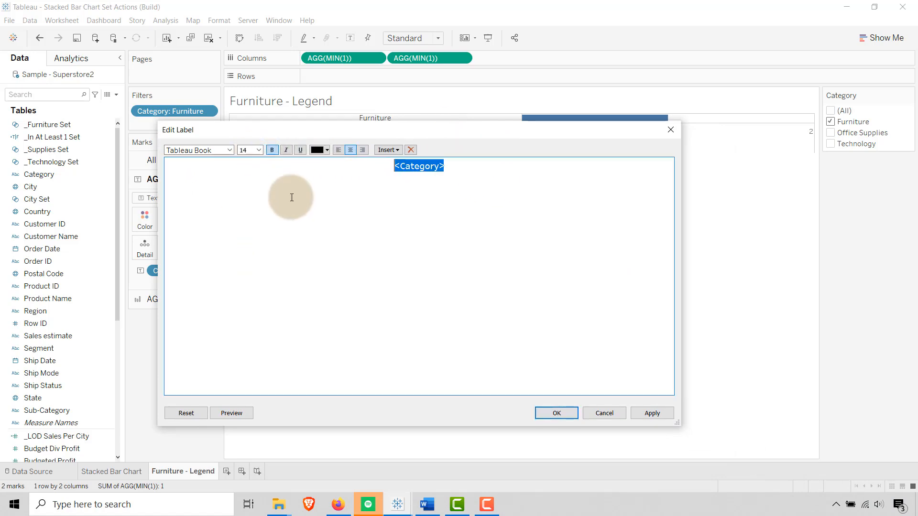
{"action": "left_click", "coordinate": [413, 201]}
{"action": "left_click", "coordinate": [557, 412]}
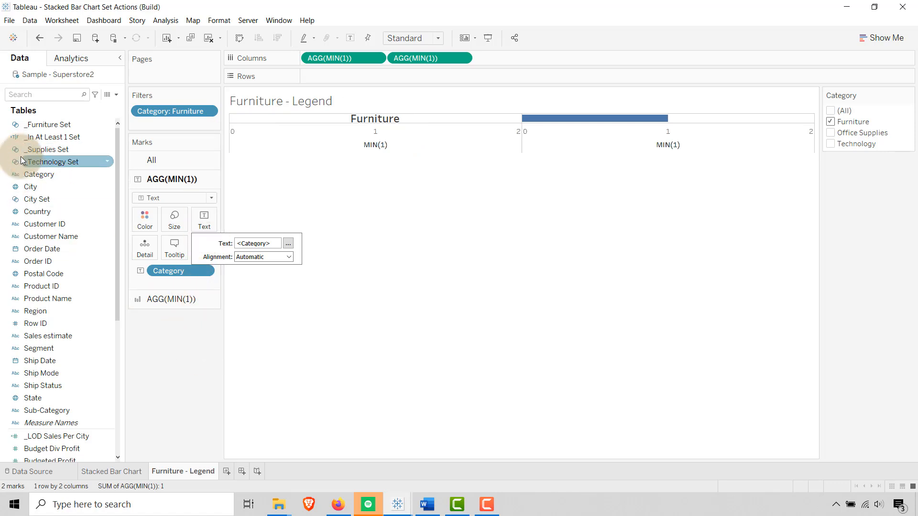
{"action": "left_click", "coordinate": [40, 125]}
{"action": "left_click_drag", "start_coordinate": [39, 127], "coordinate": [144, 219]}
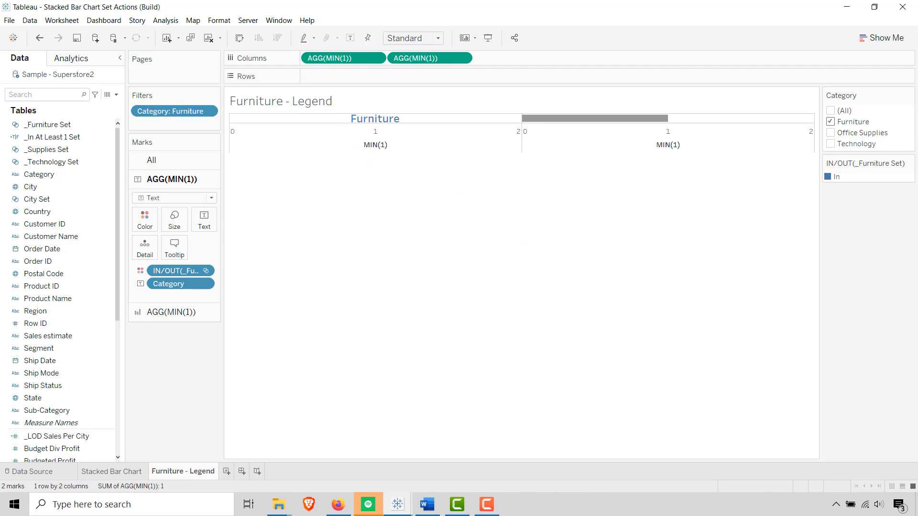
Step: Combine the two MIN(1) measures into a synchronized dual axis and hide the axis headers
{"action": "right_click", "coordinate": [572, 141]}
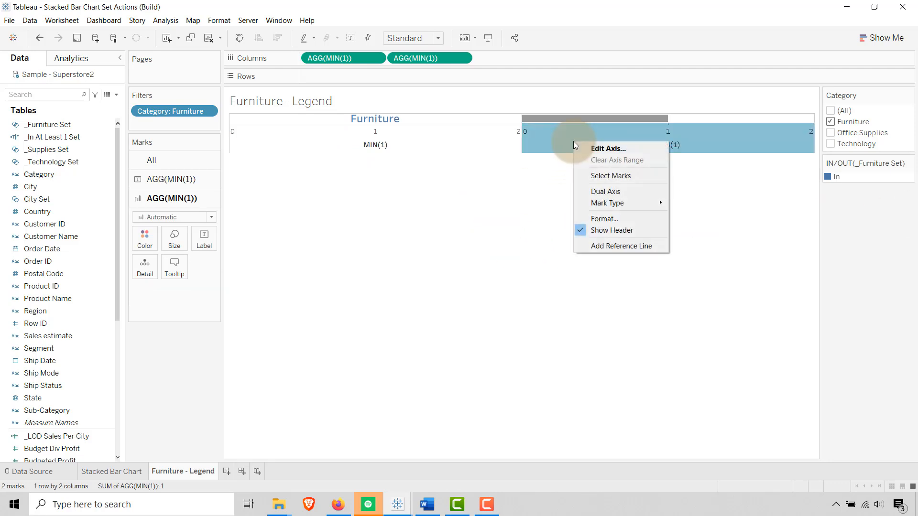
{"action": "left_click", "coordinate": [587, 190]}
{"action": "right_click", "coordinate": [549, 169]}
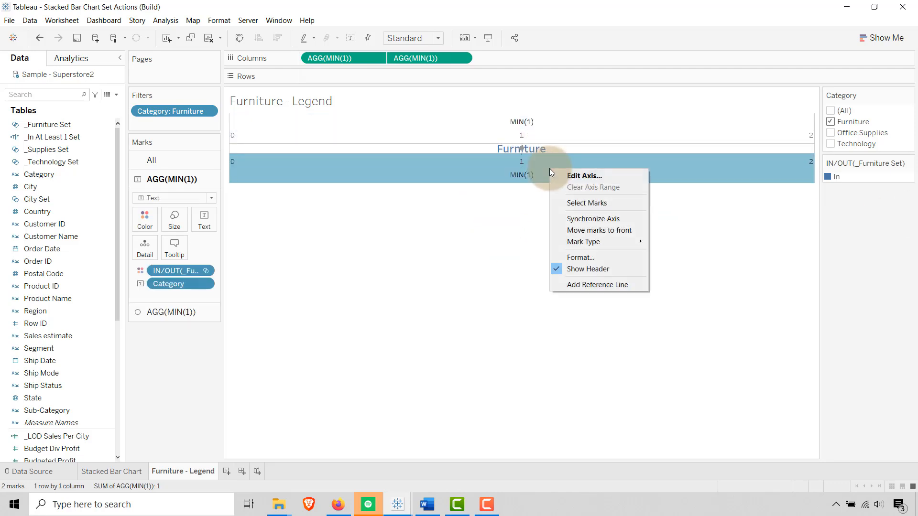
{"action": "left_click", "coordinate": [561, 217]}
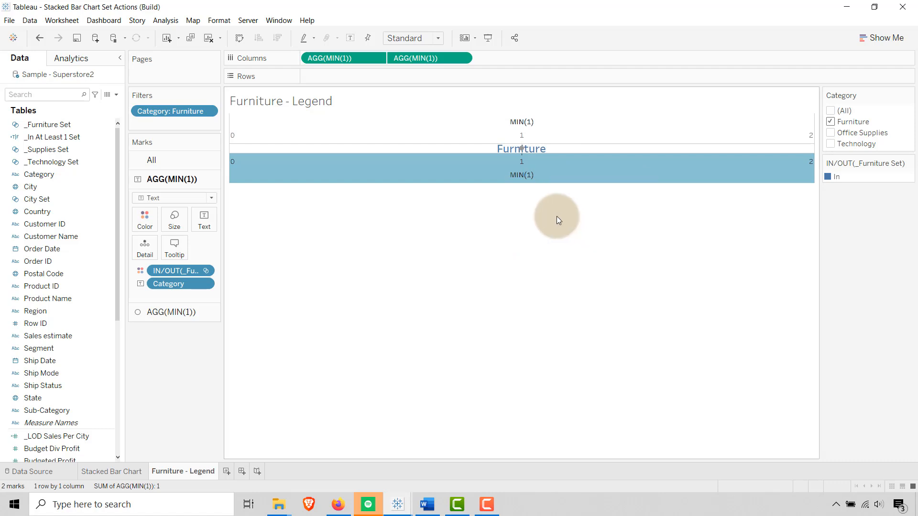
{"action": "right_click", "coordinate": [560, 169]}
{"action": "left_click", "coordinate": [571, 268]}
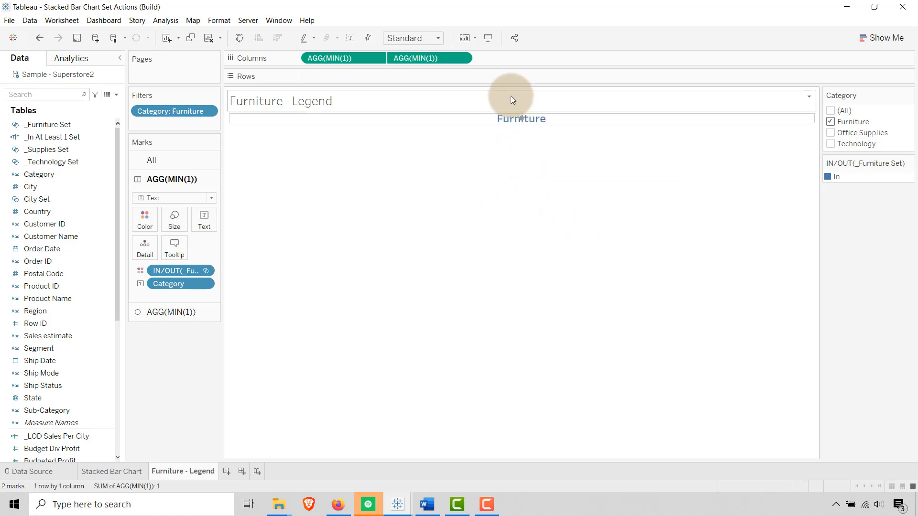
Step: Fit the Furniture - Legend sheet to Entire View
{"action": "left_click", "coordinate": [437, 38]}
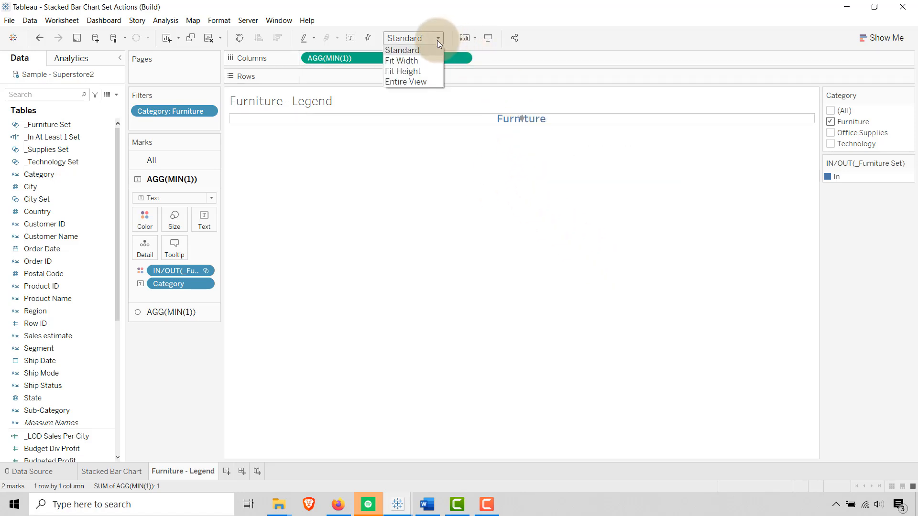
{"action": "left_click", "coordinate": [418, 82]}
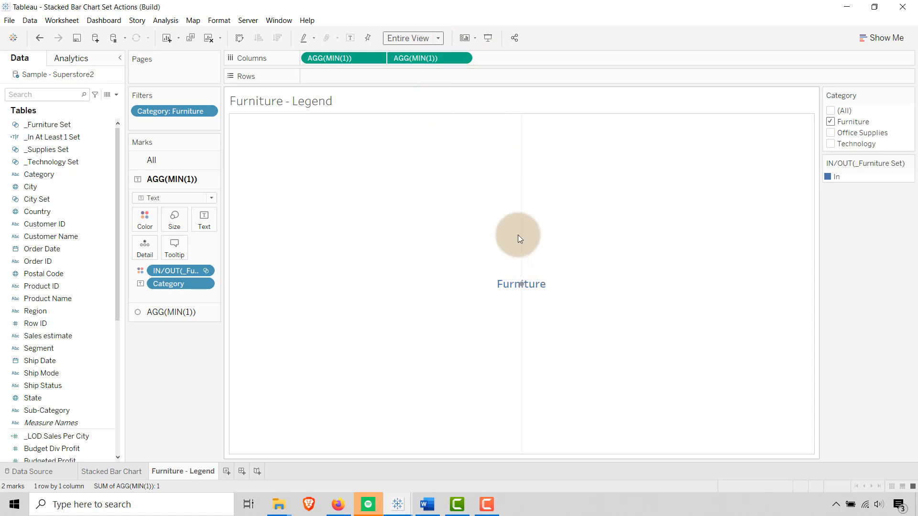
{"action": "mouse_move", "coordinate": [538, 280]}
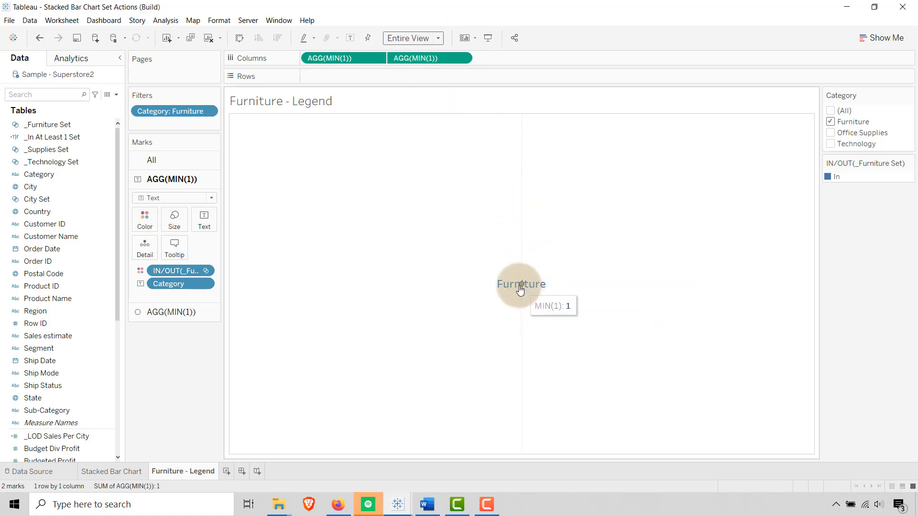
{"action": "mouse_move", "coordinate": [509, 290]}
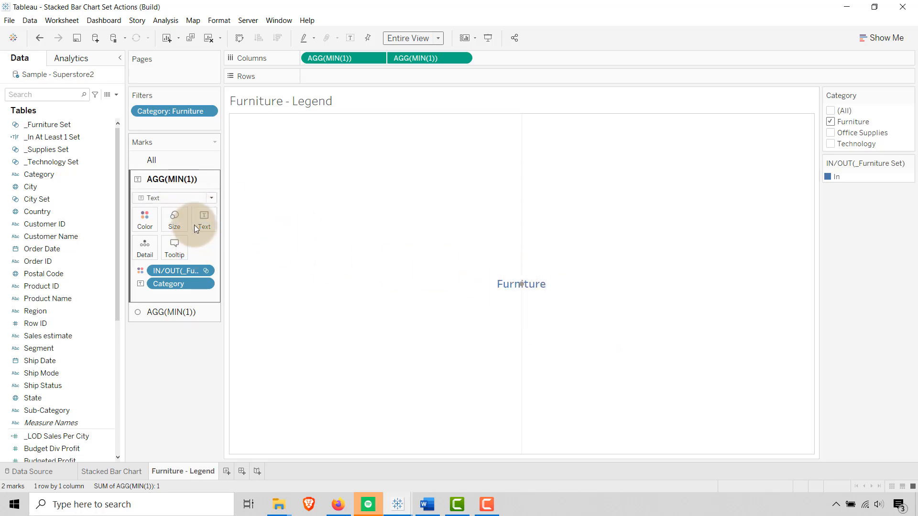
Step: Set the second MIN(1) mark type to Square and enlarge the mark to its maximum size
{"action": "left_click", "coordinate": [170, 311]}
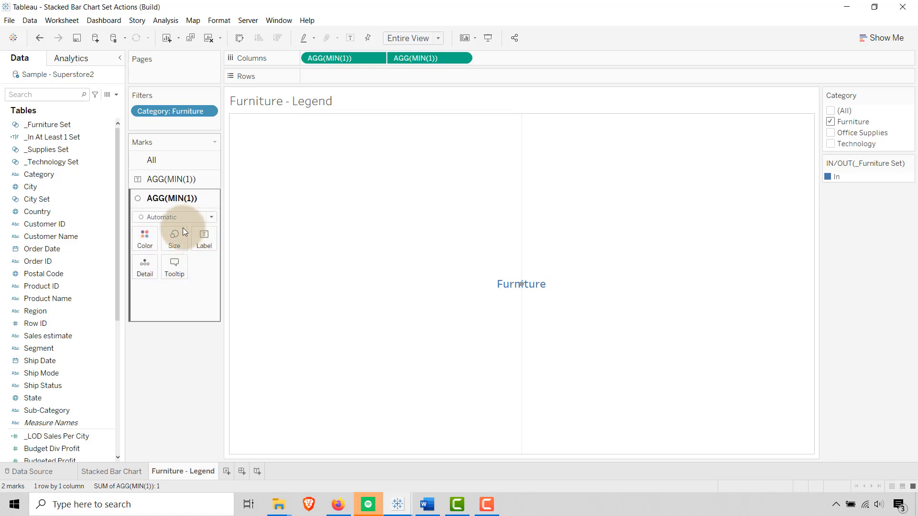
{"action": "left_click", "coordinate": [209, 217]}
{"action": "left_click", "coordinate": [157, 278]}
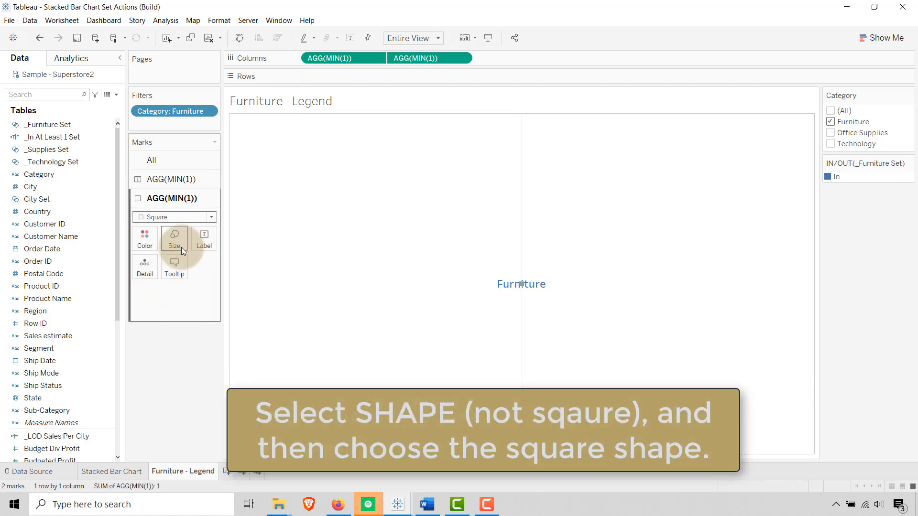
{"action": "left_click", "coordinate": [182, 248]}
{"action": "left_click_drag", "start_coordinate": [263, 277], "coordinate": [263, 276]}
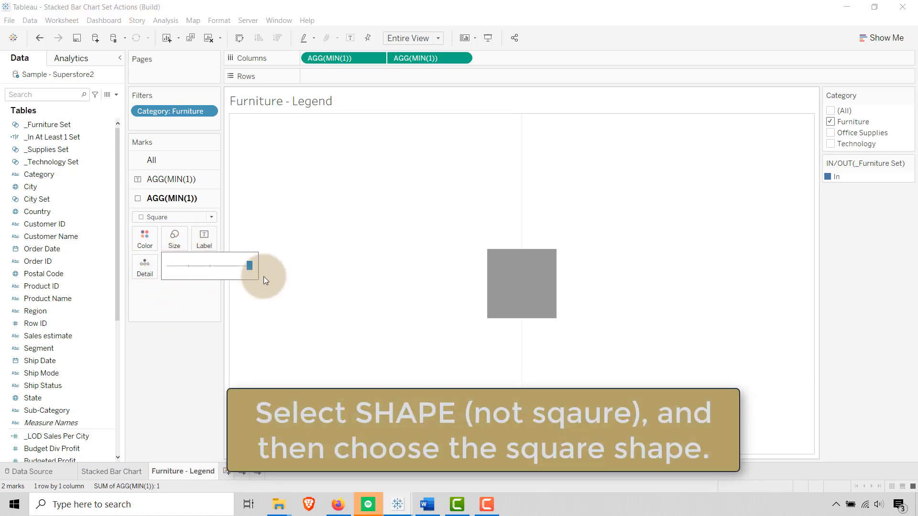
Step: Set the opacity of the second MIN(1) square mark to 0%
{"action": "left_click", "coordinate": [145, 241]}
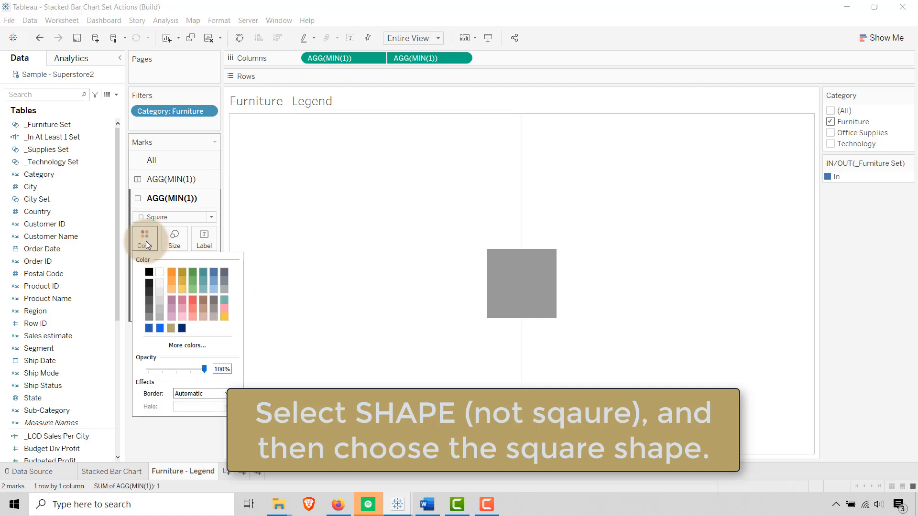
{"action": "left_click_drag", "start_coordinate": [191, 370], "coordinate": [146, 372]}
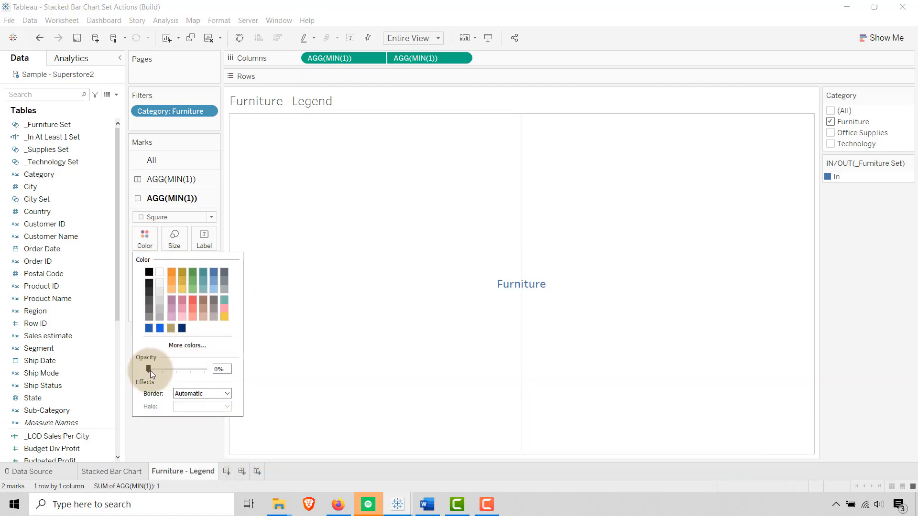
{"action": "left_click", "coordinate": [178, 429]}
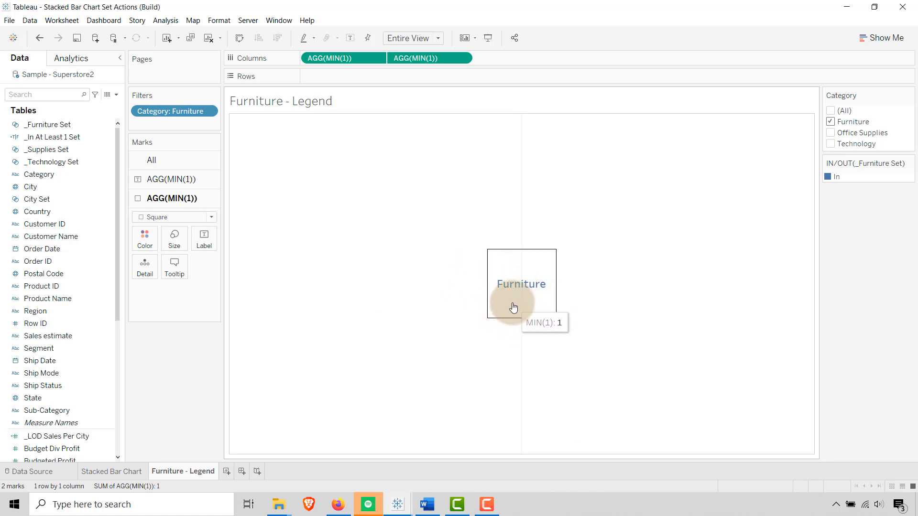
Step: Test selecting the transparent square around the Furniture label and review its color settings
{"action": "left_click", "coordinate": [512, 305]}
{"action": "left_click", "coordinate": [511, 305]}
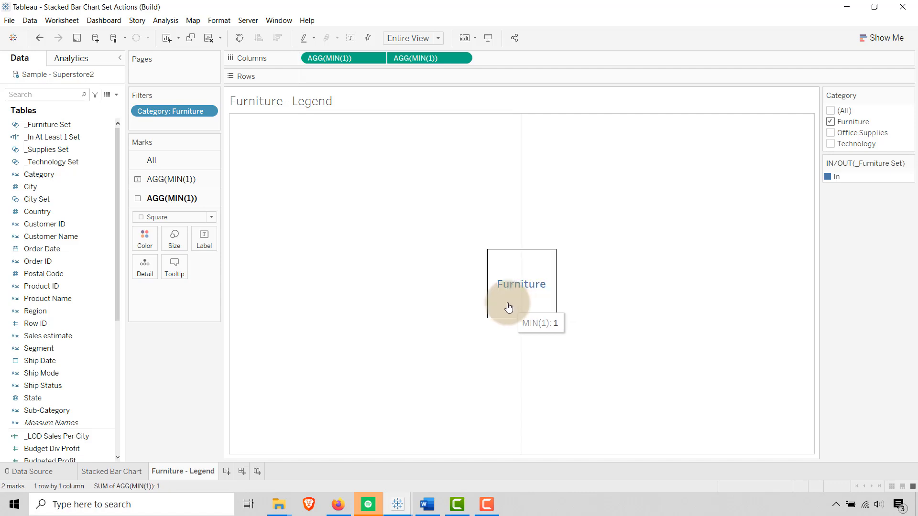
{"action": "left_click", "coordinate": [149, 244]}
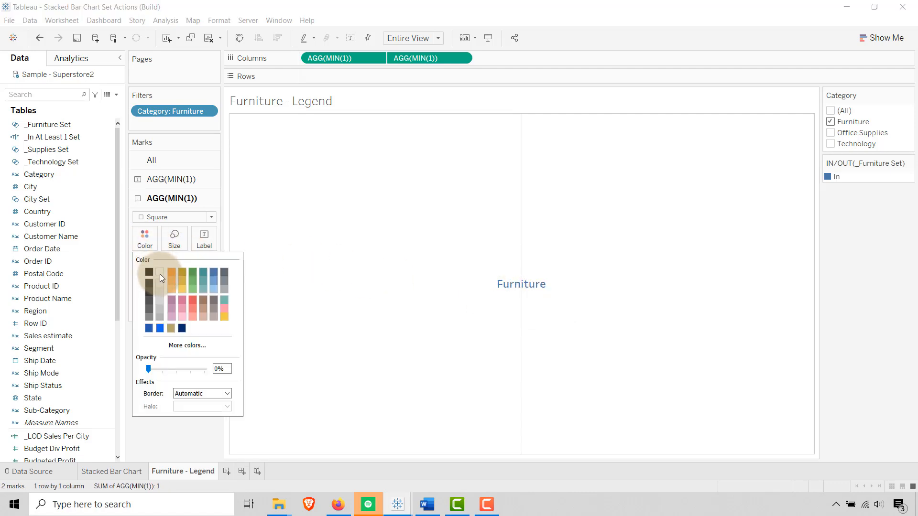
{"action": "left_click", "coordinate": [276, 320]}
{"action": "left_click", "coordinate": [510, 289]}
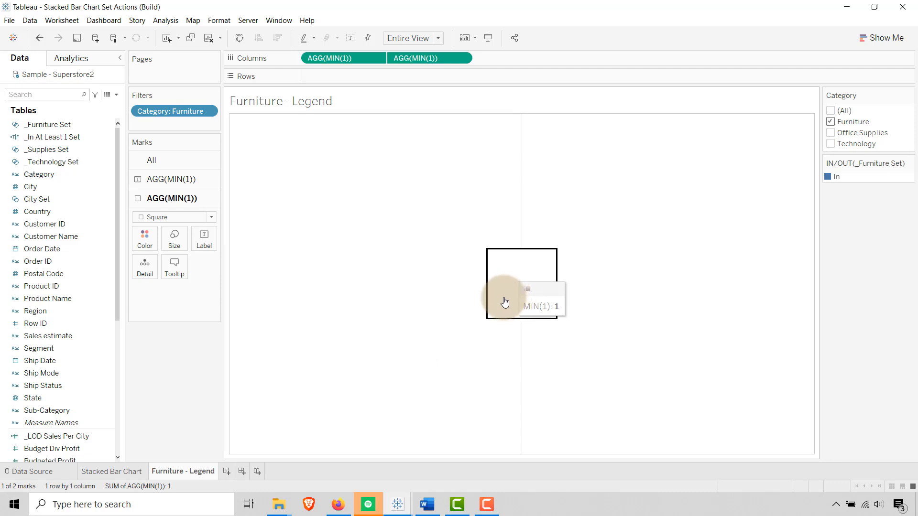
{"action": "left_click", "coordinate": [457, 285]}
{"action": "left_click", "coordinate": [427, 504]}
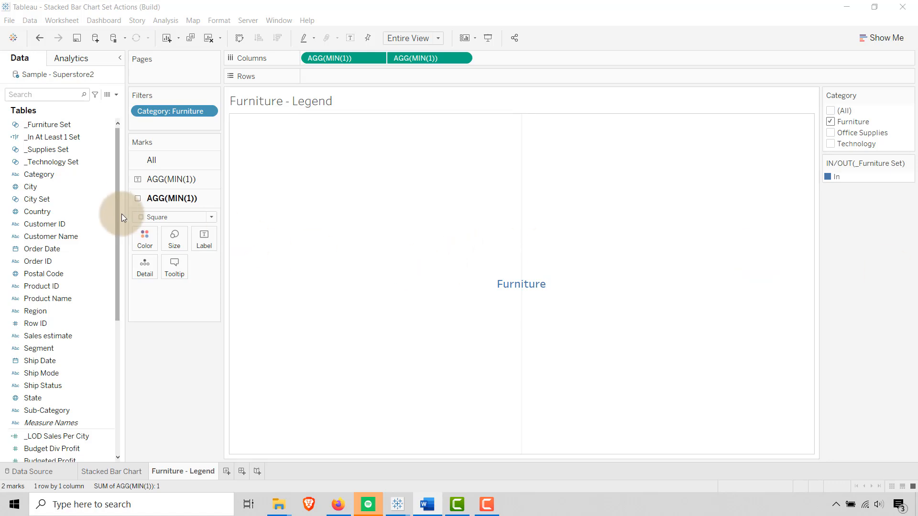
{"action": "left_click", "coordinate": [144, 239]}
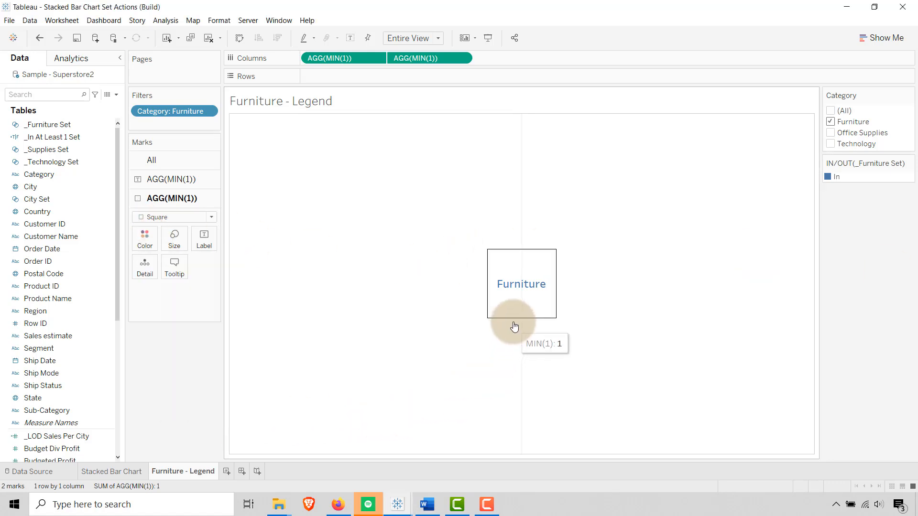
{"action": "left_click", "coordinate": [516, 306]}
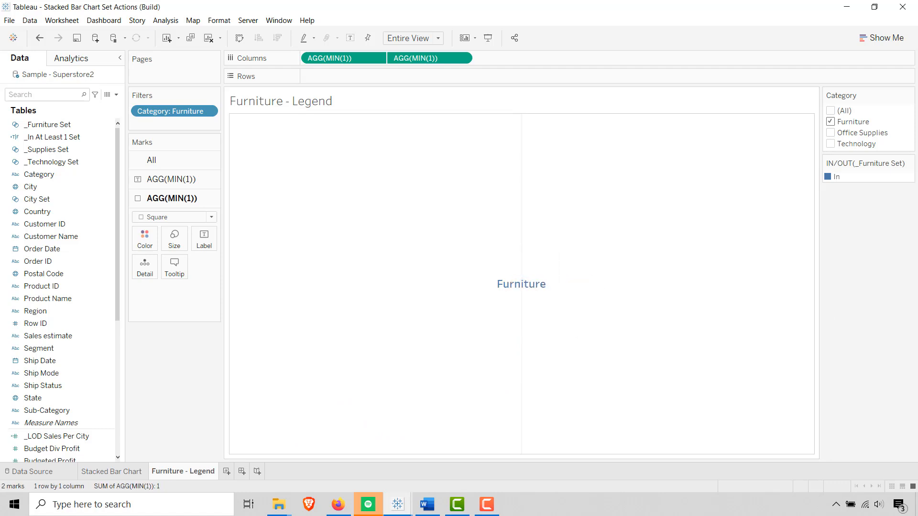
{"action": "key", "text": "alt+Tab"}
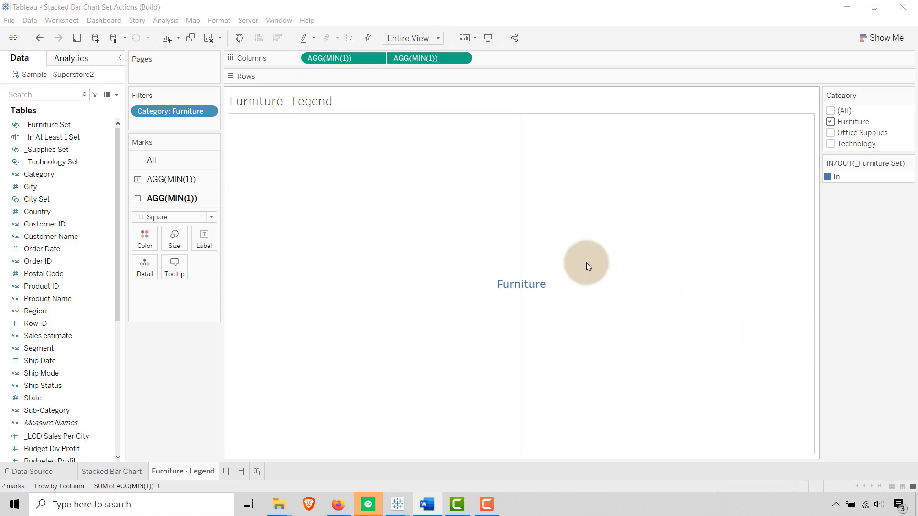
Step: Set the pane borders of the column divider and the row divider to None on the Furniture - Legend sheet
{"action": "right_click", "coordinate": [392, 145]}
{"action": "left_click", "coordinate": [422, 204]}
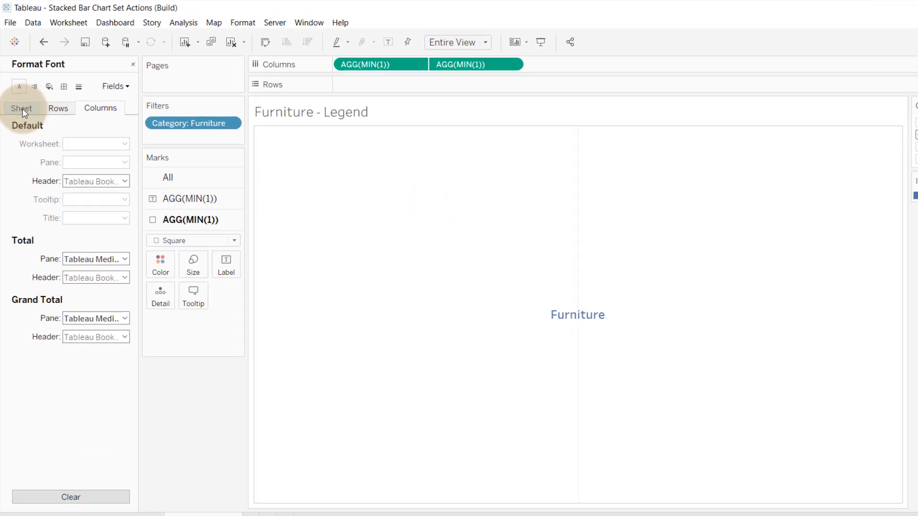
{"action": "left_click", "coordinate": [64, 87]}
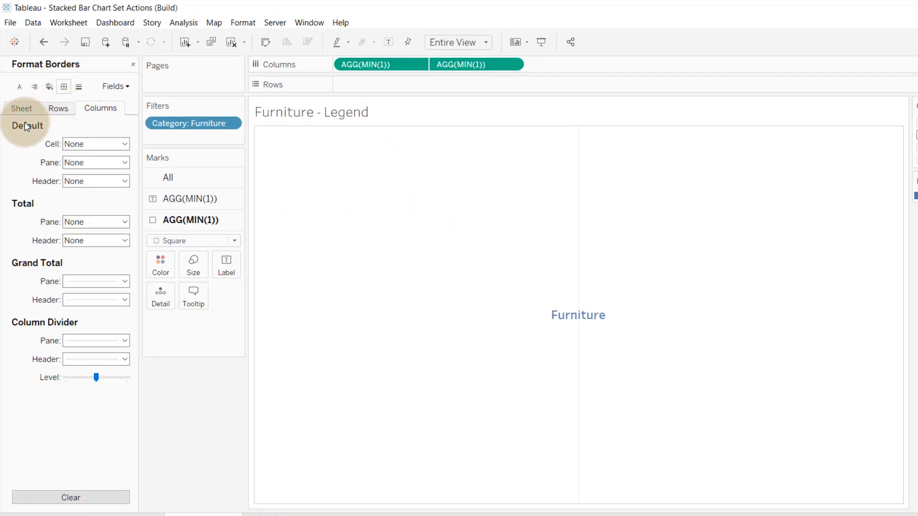
{"action": "left_click", "coordinate": [124, 340]}
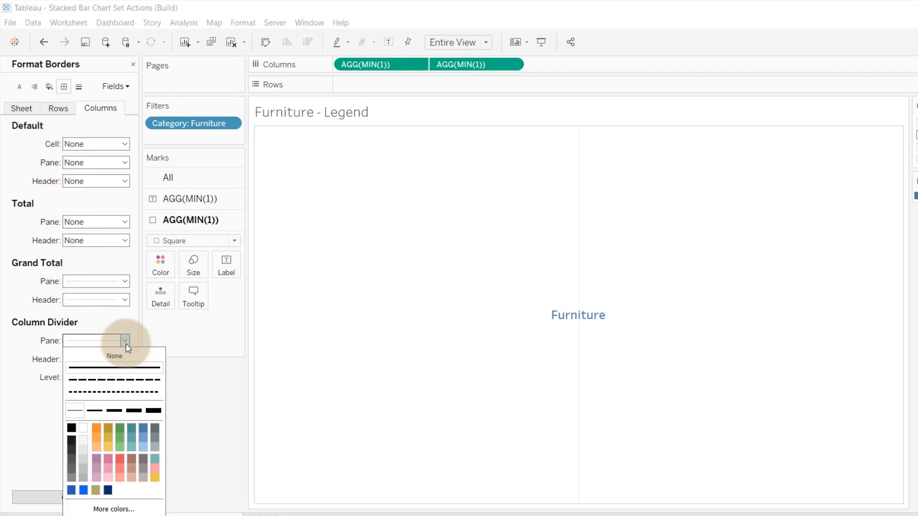
{"action": "left_click", "coordinate": [113, 355]}
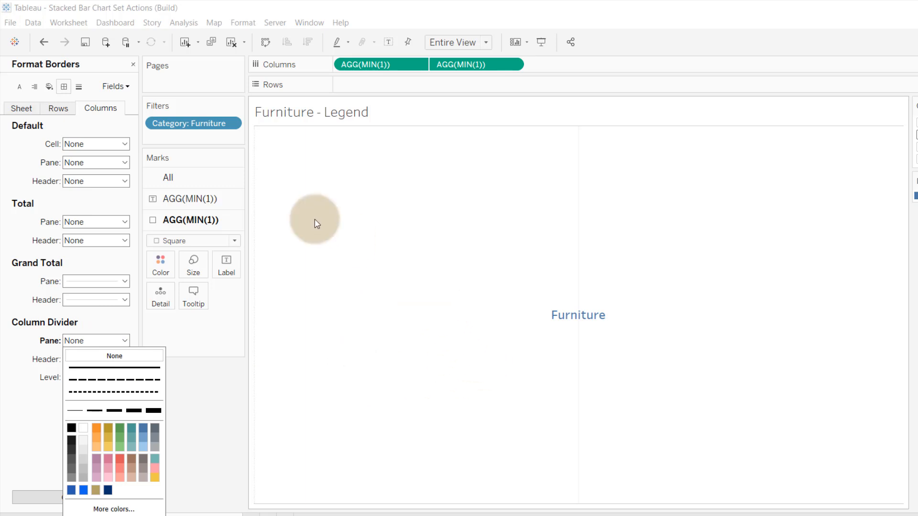
{"action": "left_click", "coordinate": [59, 106]}
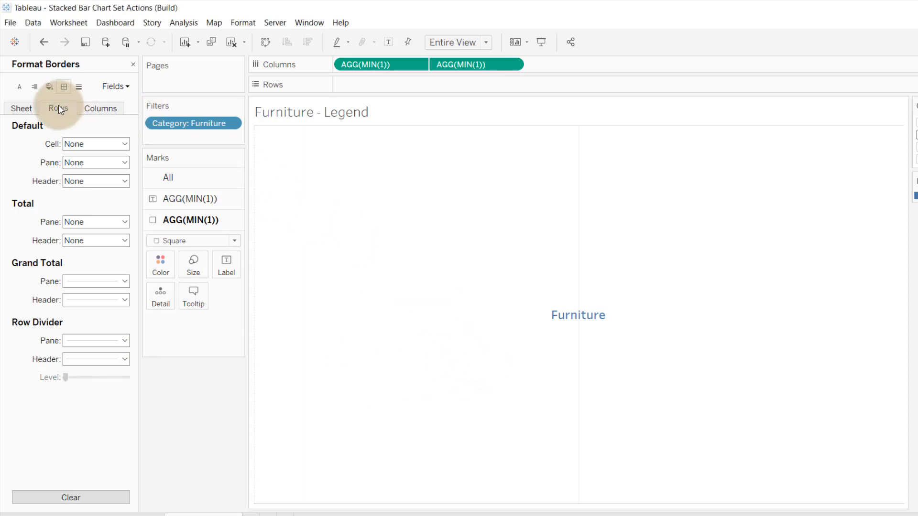
{"action": "left_click", "coordinate": [124, 340]}
{"action": "left_click", "coordinate": [116, 356]}
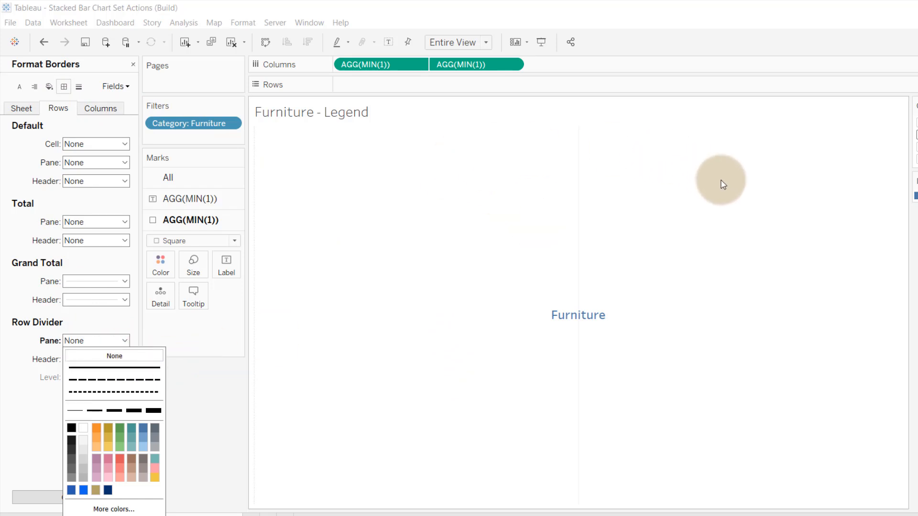
Step: Set the sheet's zero lines and the column grid lines to None
{"action": "left_click", "coordinate": [78, 85]}
{"action": "left_click", "coordinate": [79, 86]}
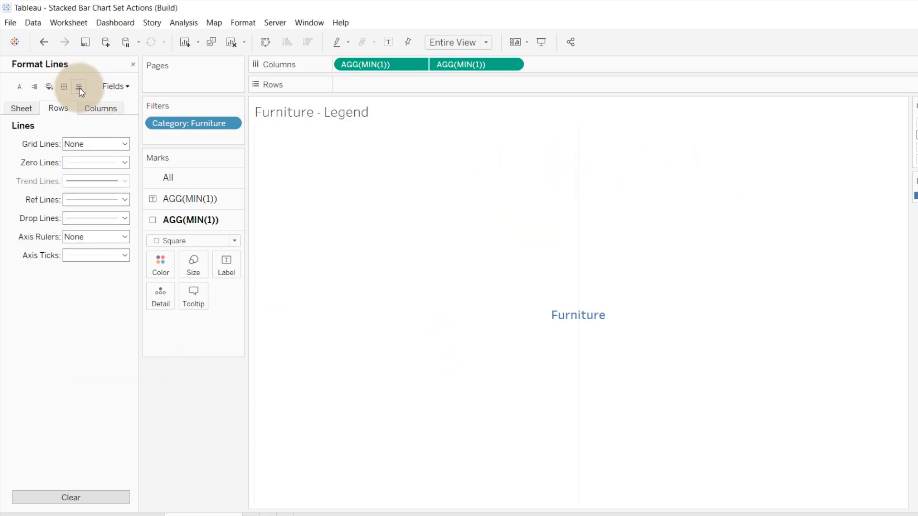
{"action": "left_click", "coordinate": [24, 108]}
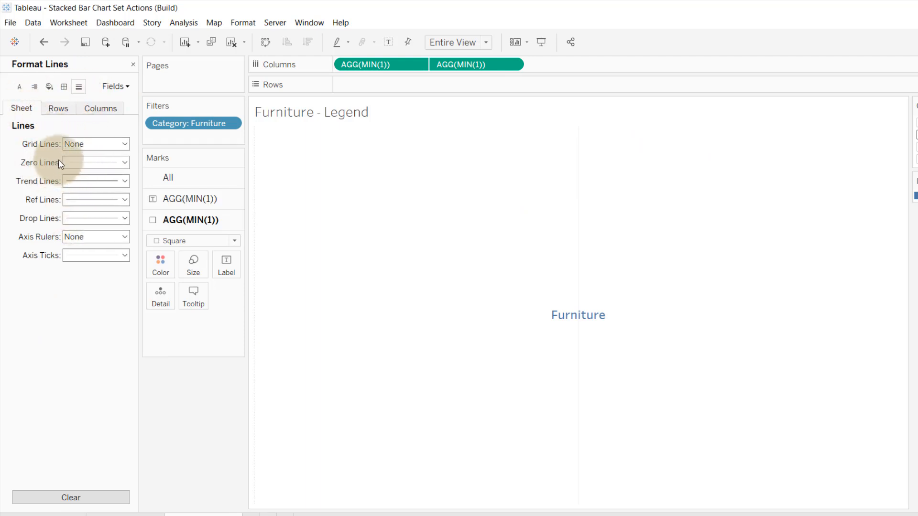
{"action": "left_click", "coordinate": [124, 162]}
{"action": "left_click", "coordinate": [111, 184]}
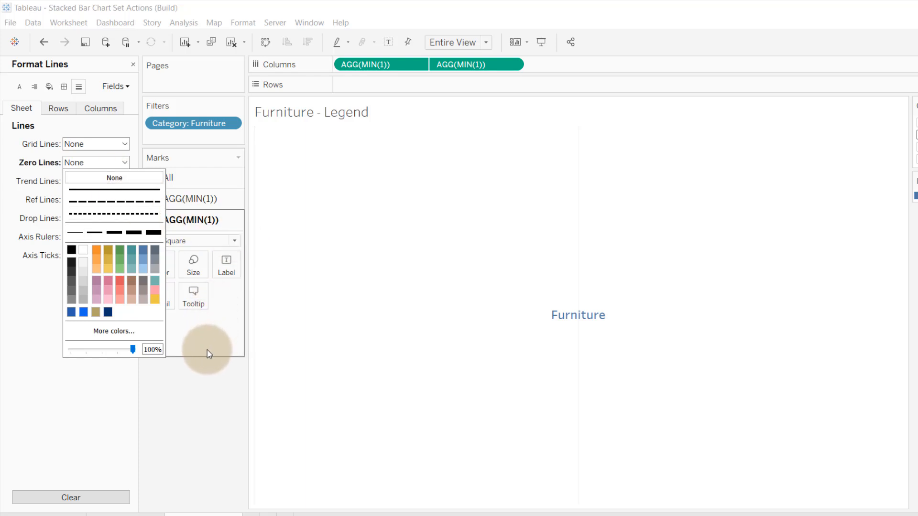
{"action": "left_click", "coordinate": [94, 116]}
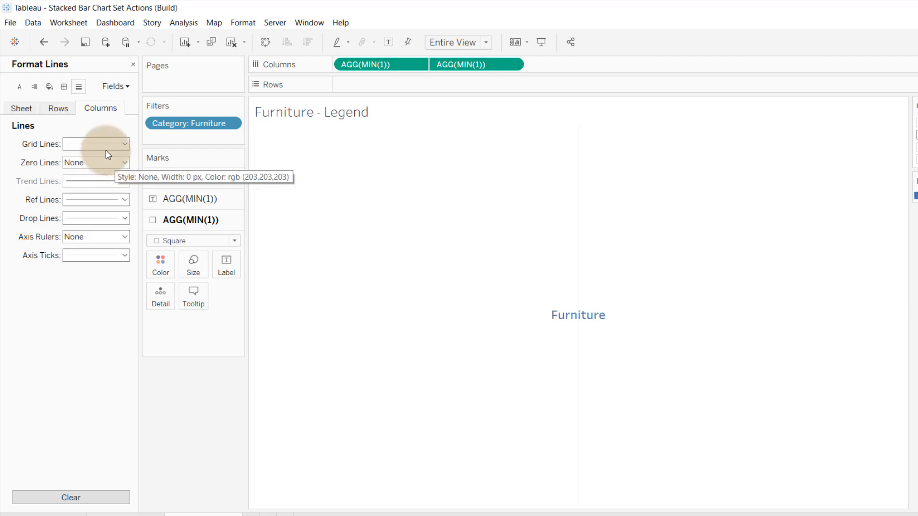
{"action": "left_click", "coordinate": [124, 144]}
{"action": "left_click", "coordinate": [110, 161]}
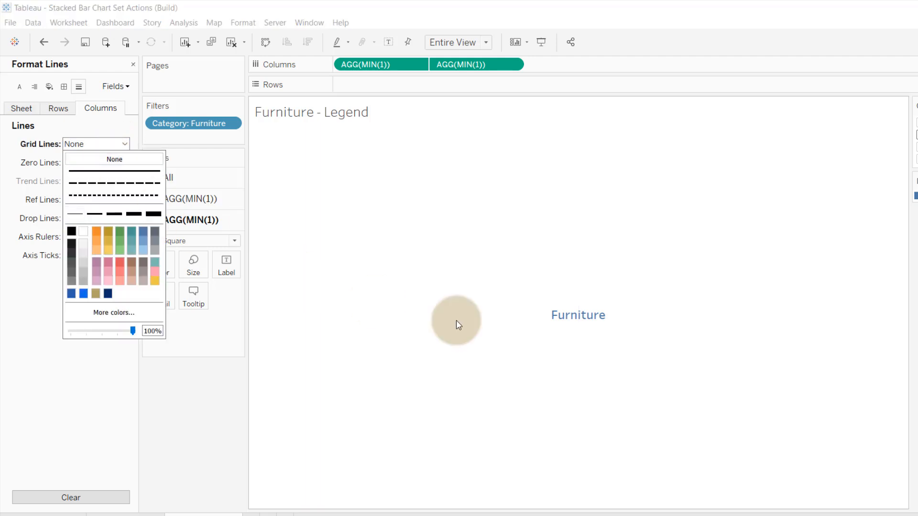
Step: Add Category to the detail of the second MIN(1) marks and test selecting the Furniture square
{"action": "left_click", "coordinate": [573, 342]}
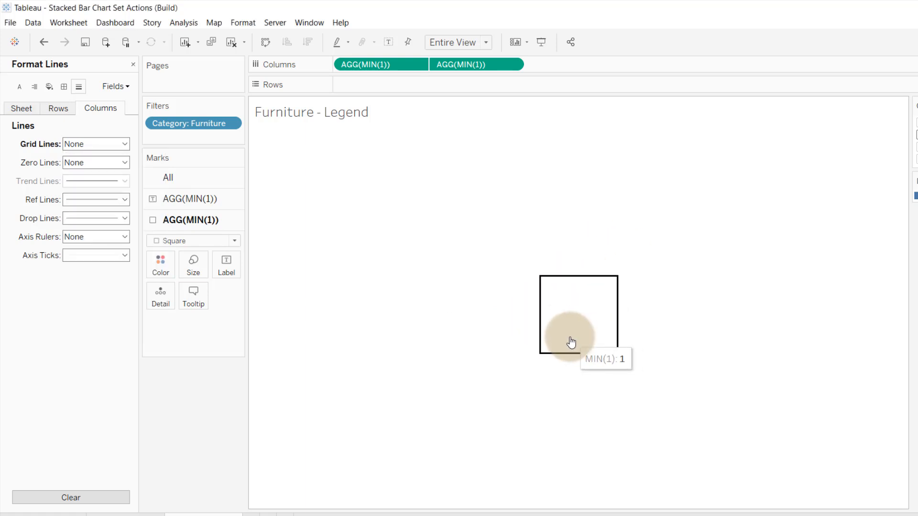
{"action": "left_click", "coordinate": [569, 338]}
{"action": "left_click", "coordinate": [573, 310]}
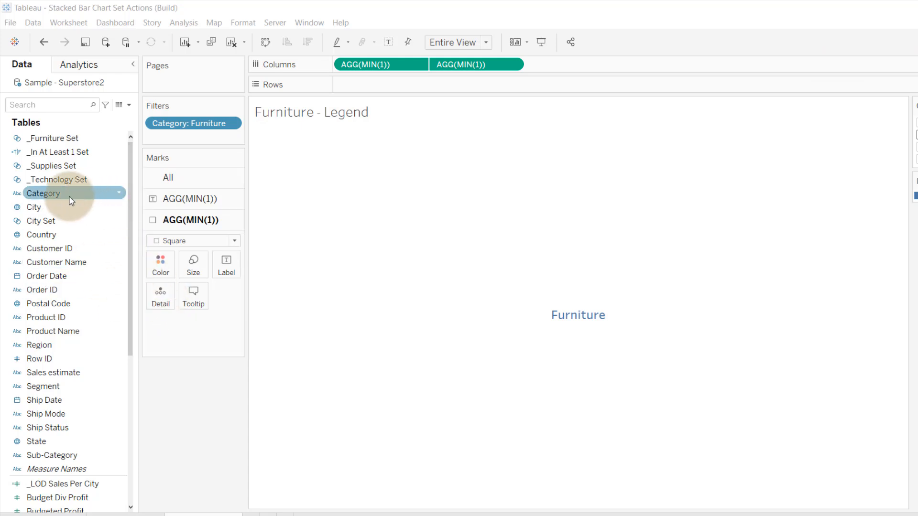
{"action": "left_click_drag", "start_coordinate": [67, 194], "coordinate": [155, 297]}
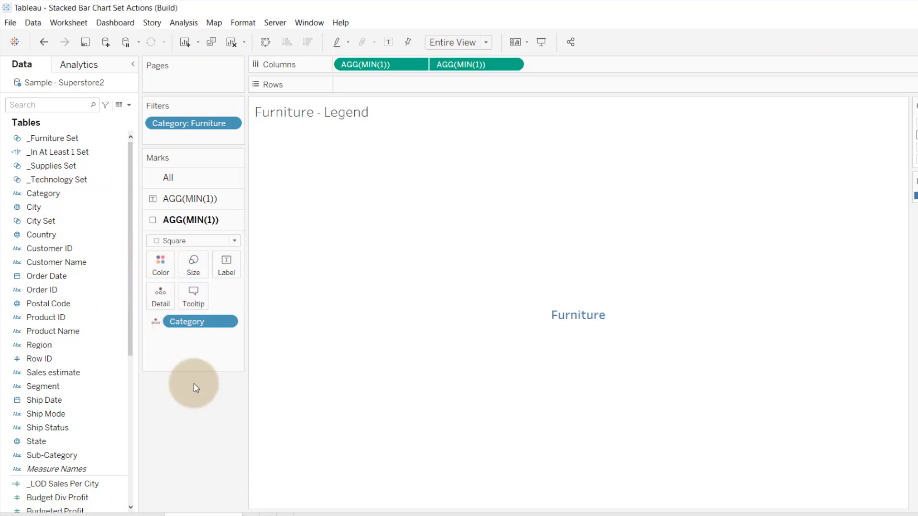
{"action": "mouse_move", "coordinate": [572, 313]}
{"action": "left_click", "coordinate": [567, 315]}
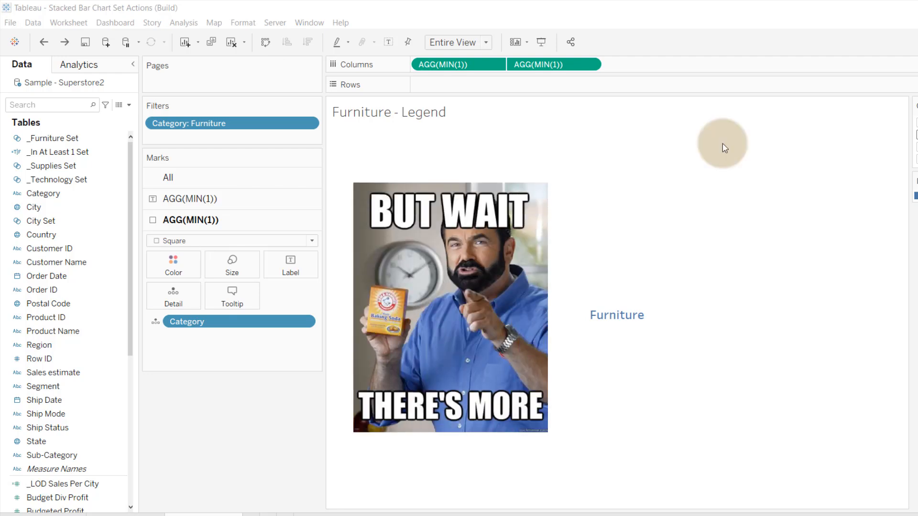
Step: Set the second MIN(1) mark type to Shape, keeping the open square as its shape
{"action": "left_click", "coordinate": [312, 241]}
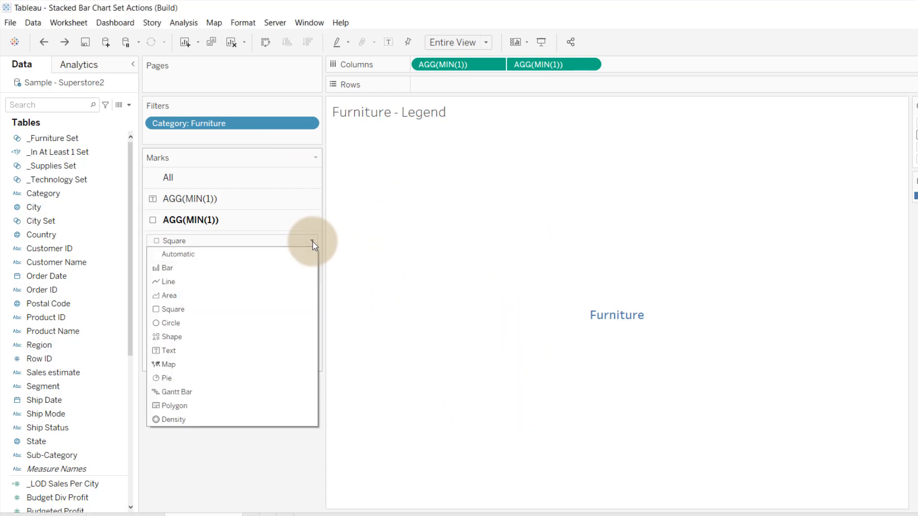
{"action": "left_click", "coordinate": [179, 336]}
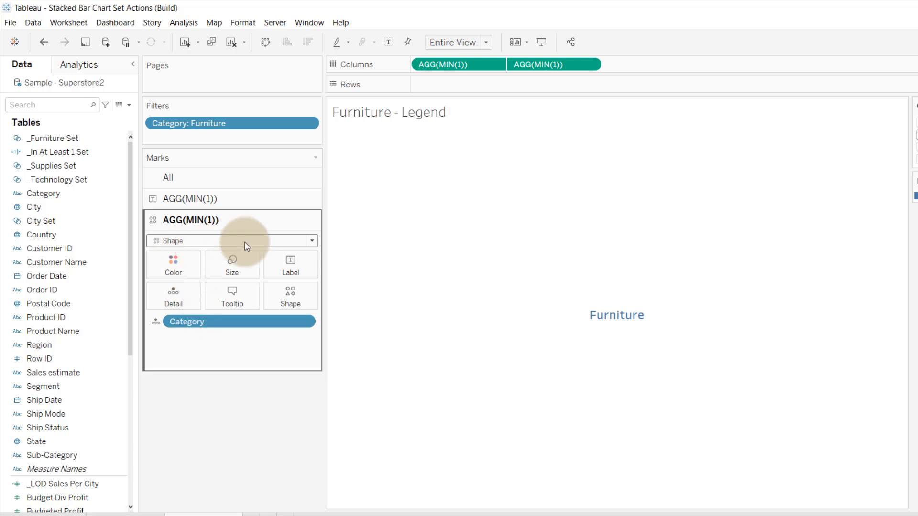
{"action": "left_click", "coordinate": [290, 296]}
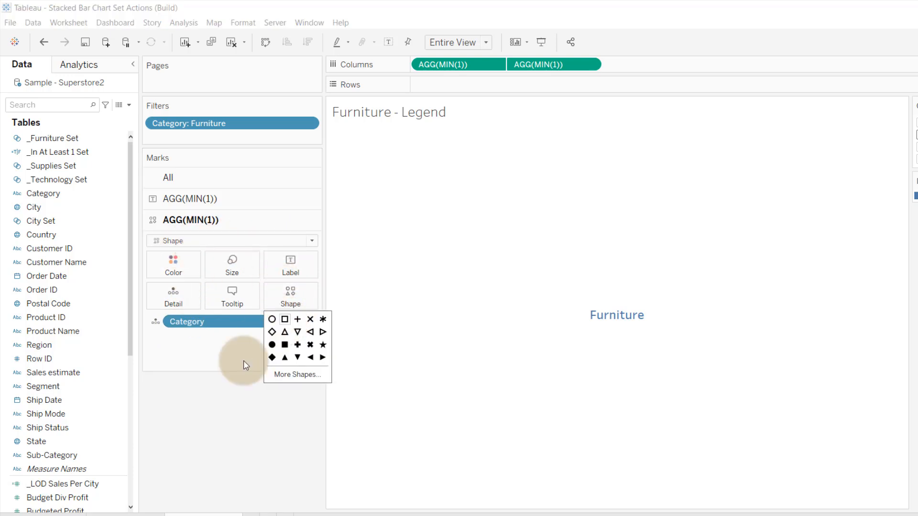
{"action": "left_click", "coordinate": [229, 404]}
Step: Test selecting and deselecting the transparent shape around the Furniture label and examine its tooltip
{"action": "mouse_move", "coordinate": [598, 330]}
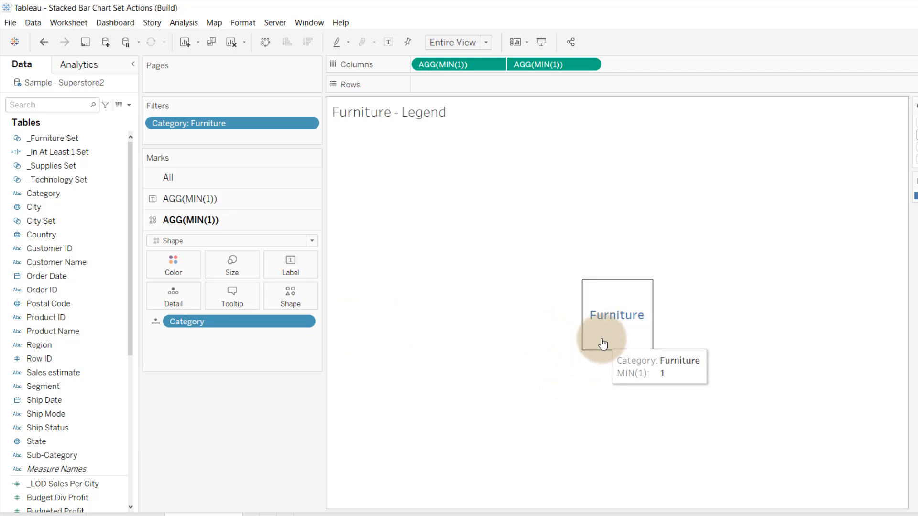
{"action": "left_click", "coordinate": [598, 336]}
{"action": "left_click", "coordinate": [596, 334]}
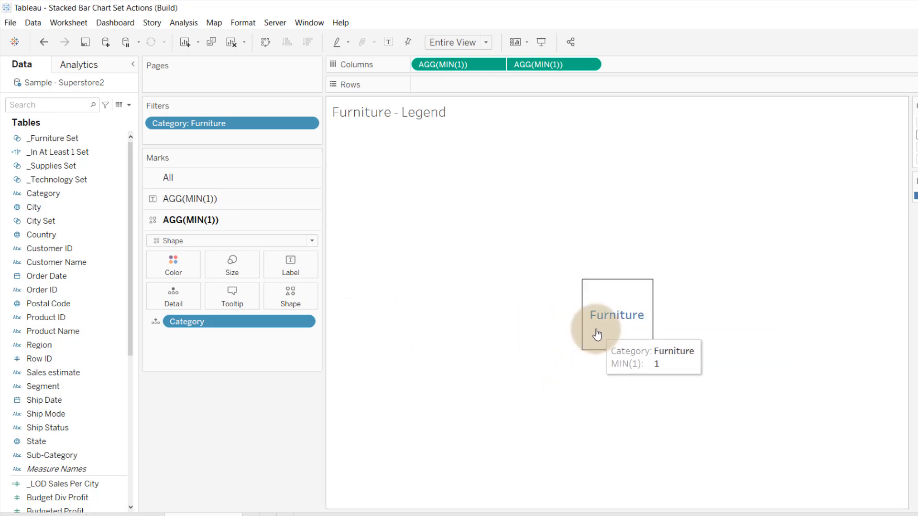
{"action": "left_click", "coordinate": [596, 334]}
{"action": "left_click", "coordinate": [601, 317]}
{"action": "left_click", "coordinate": [601, 317]}
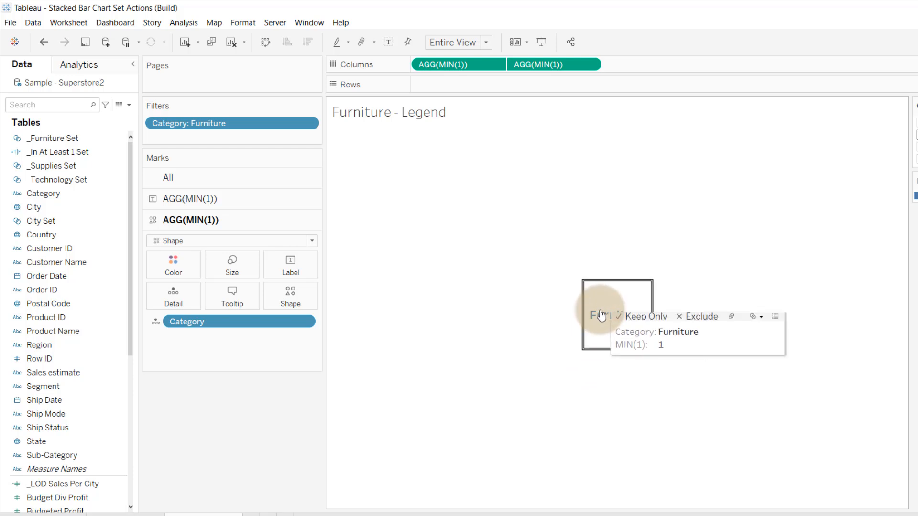
{"action": "left_click", "coordinate": [600, 317]}
{"action": "left_click", "coordinate": [594, 338]}
{"action": "left_click", "coordinate": [594, 338]}
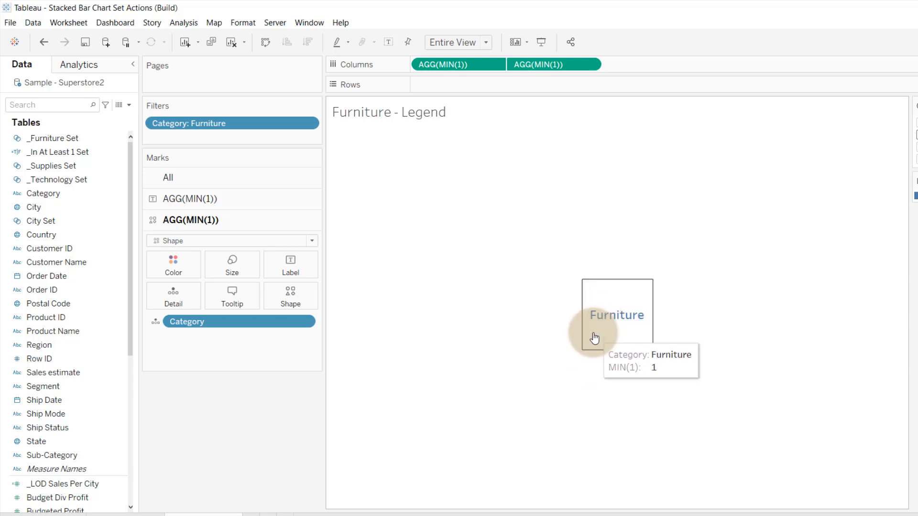
{"action": "left_click", "coordinate": [621, 325]}
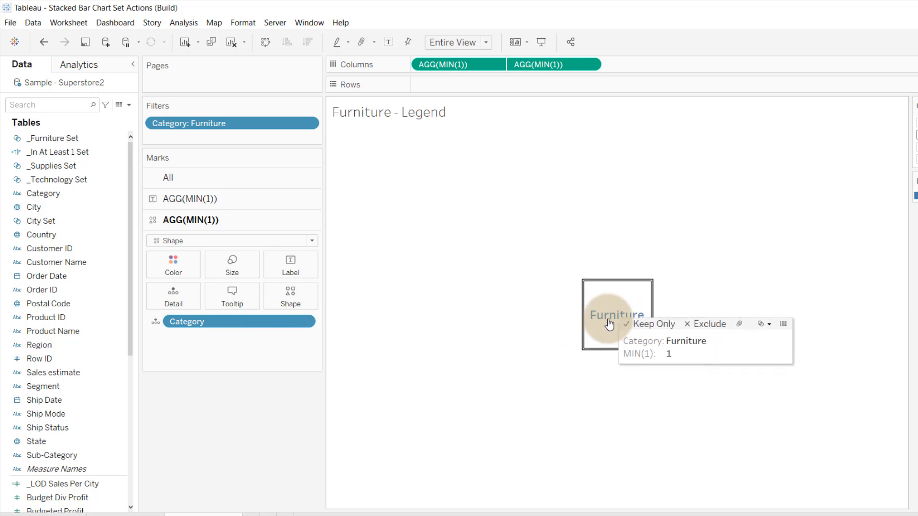
Step: Clear all text from the second MIN(1) mark's tooltip and test selecting the Furniture shape
{"action": "left_click", "coordinate": [257, 311]}
{"action": "left_click", "coordinate": [232, 293]}
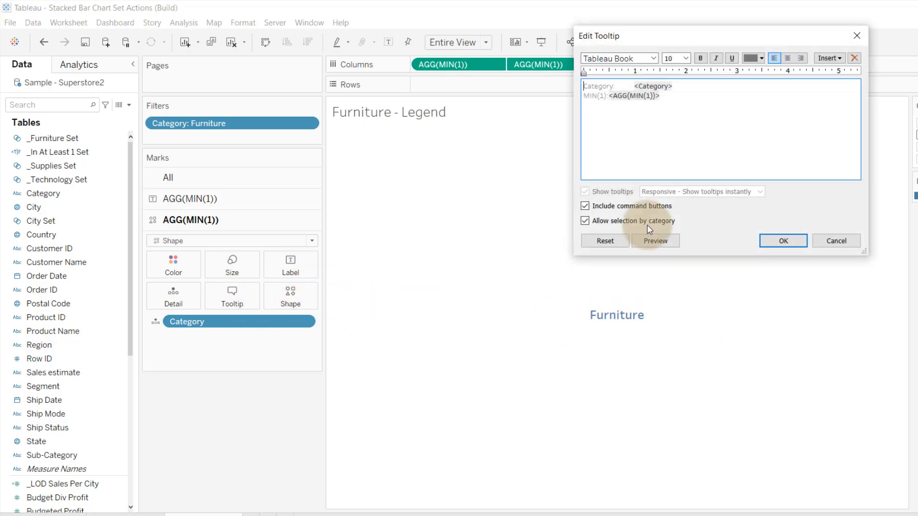
{"action": "left_click_drag", "start_coordinate": [676, 93], "coordinate": [570, 88]}
{"action": "key", "text": "Delete"}
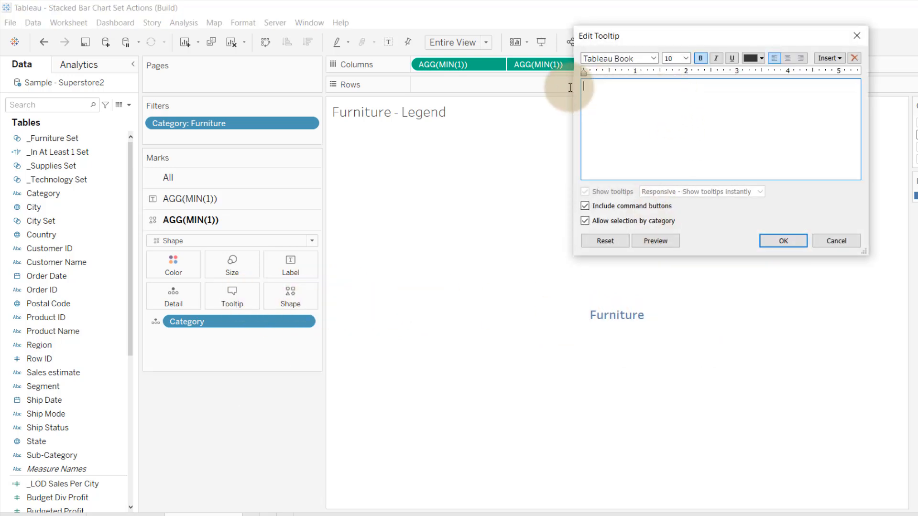
{"action": "left_click", "coordinate": [786, 239]}
{"action": "left_click", "coordinate": [624, 317]}
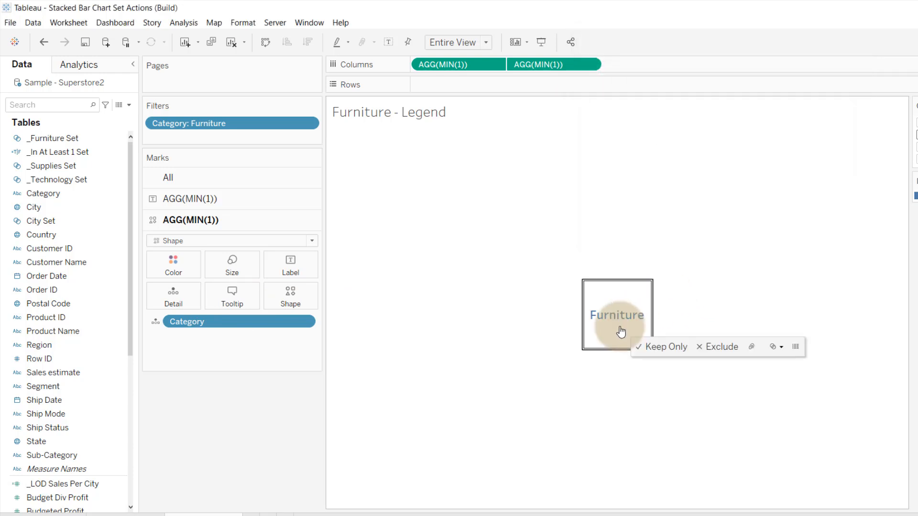
{"action": "left_click", "coordinate": [558, 312]}
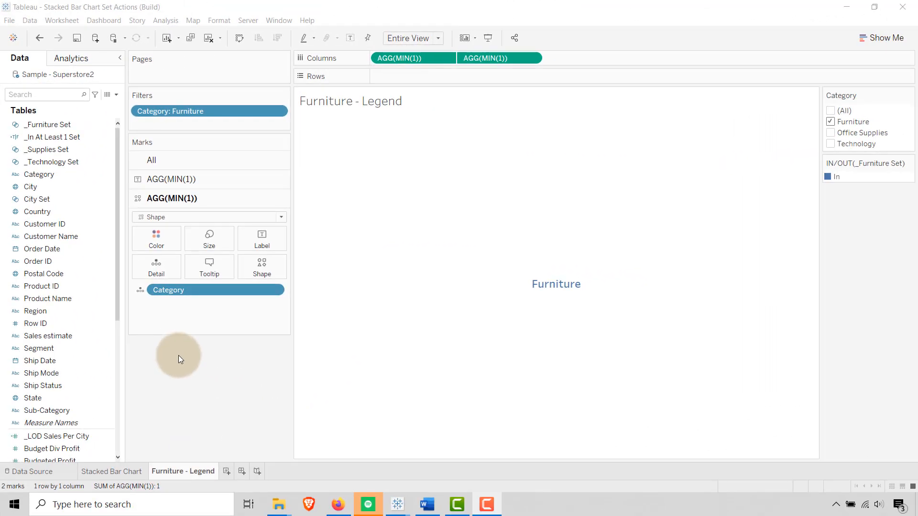
Step: Review the second MIN(1) mark's opacity setting and test selecting the shape around the Furniture label
{"action": "left_click", "coordinate": [159, 245]}
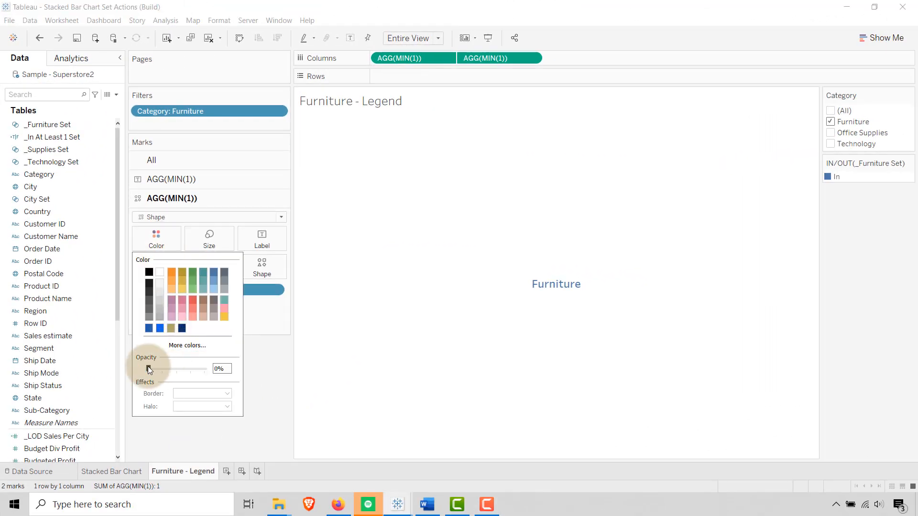
{"action": "left_click", "coordinate": [247, 368]}
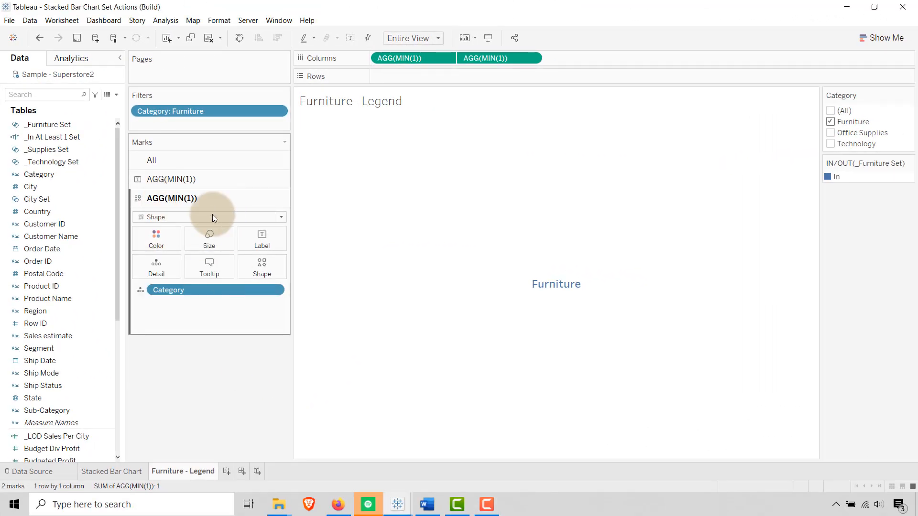
{"action": "left_click", "coordinate": [553, 288]}
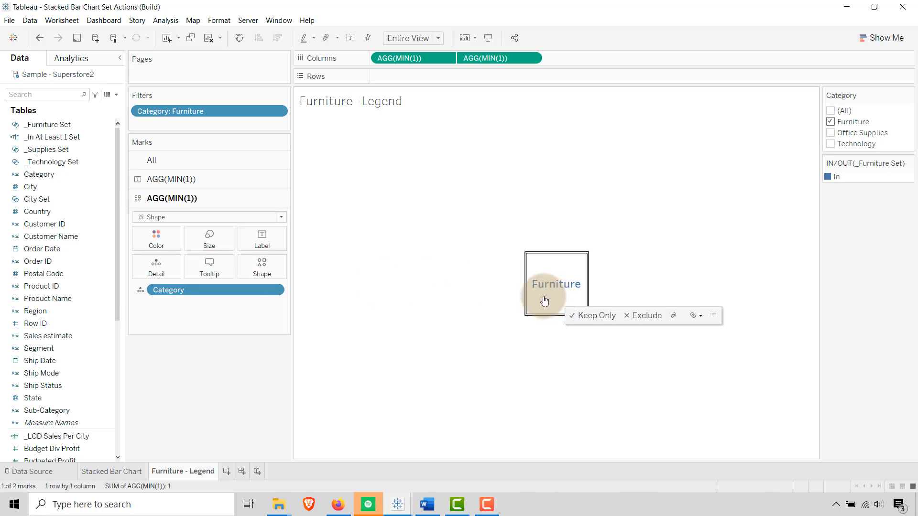
{"action": "left_click", "coordinate": [217, 385]}
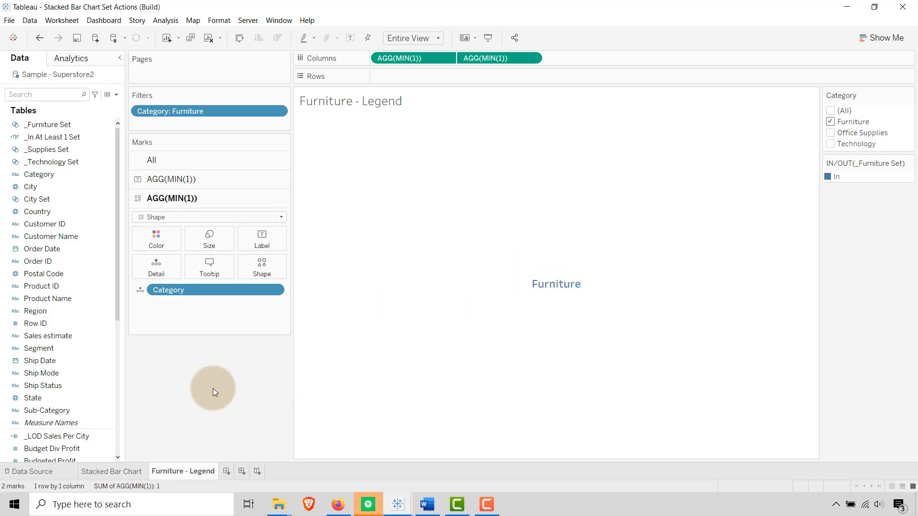
Step: Duplicate the Furniture - Legend sheet and rename the copy Technology - Legend
{"action": "right_click", "coordinate": [194, 471]}
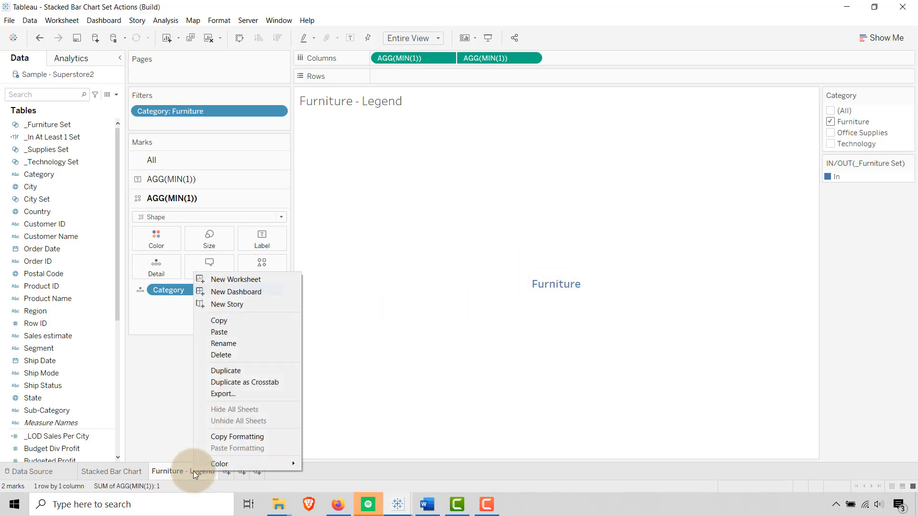
{"action": "left_click", "coordinate": [223, 369]}
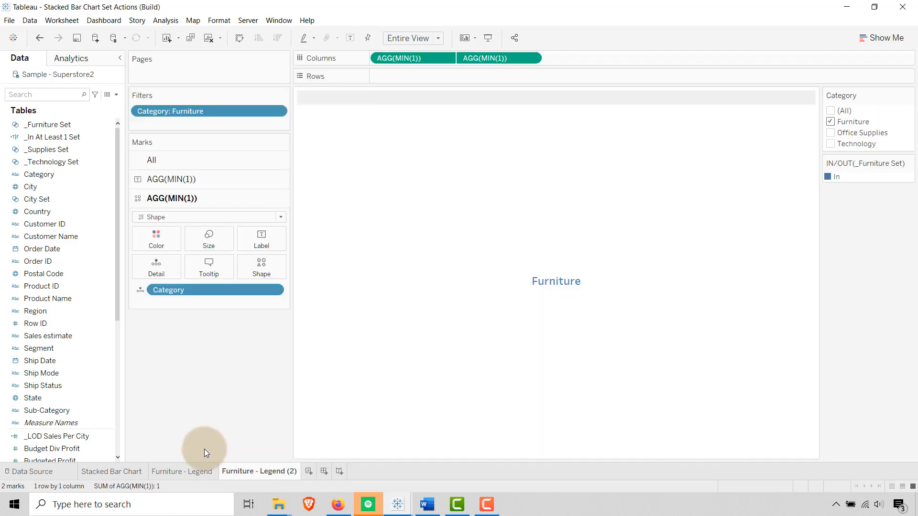
{"action": "double_click", "coordinate": [244, 469]}
{"action": "left_click", "coordinate": [254, 471]}
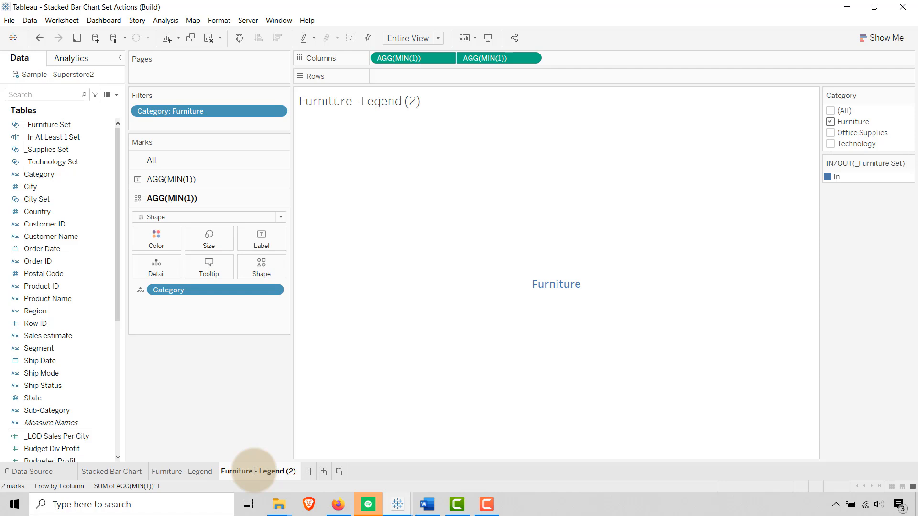
{"action": "key", "text": "BackSpace"}
{"action": "key", "text": "BackSpace"}
{"action": "key", "text": "BackSpace"}
{"action": "key", "text": "BackSpace"}
{"action": "key", "text": "BackSpace"}
{"action": "key", "text": "BackSpace"}
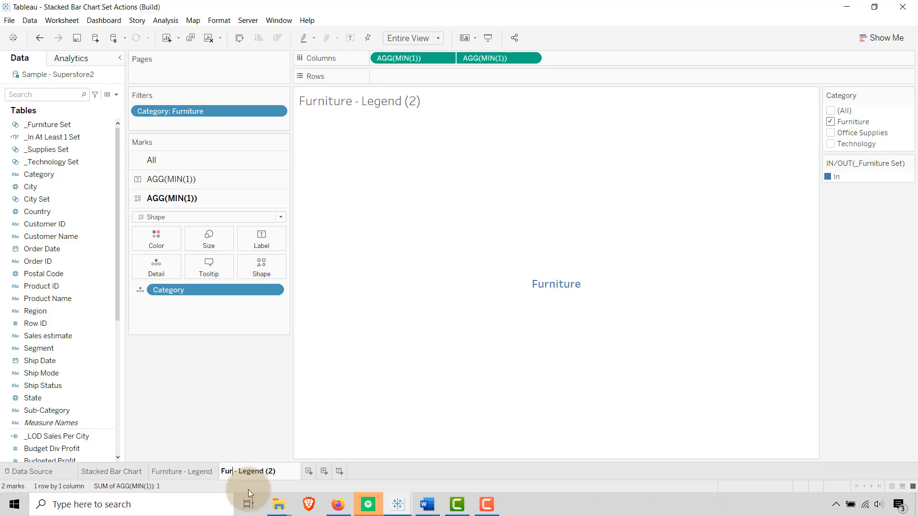
{"action": "type", "text": "Technology"}
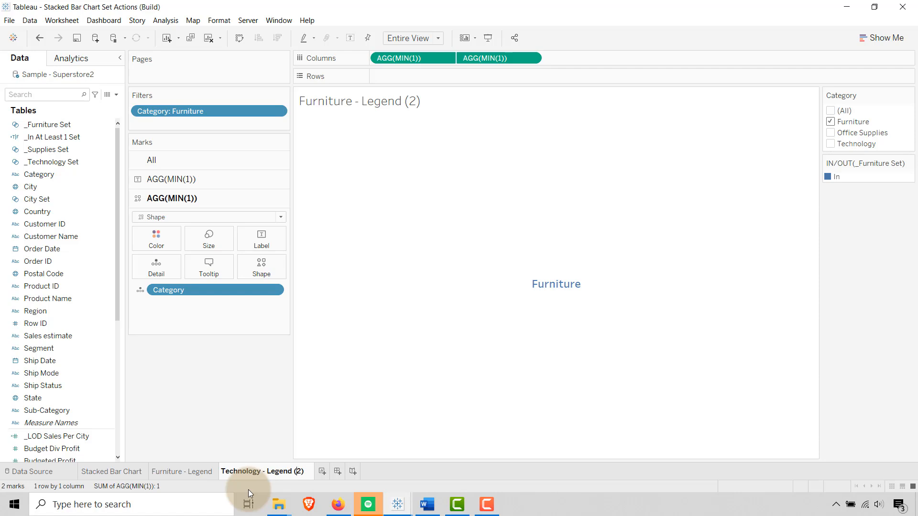
{"action": "key", "text": "Delete"}
{"action": "key", "text": "Delete"}
{"action": "key", "text": "BackSpace"}
{"action": "key", "text": "BackSpace"}
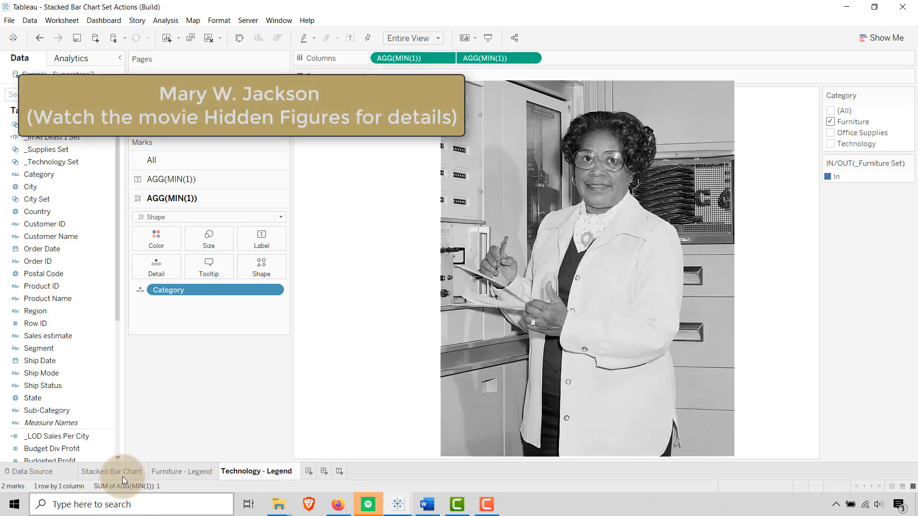
{"action": "left_click", "coordinate": [201, 403]}
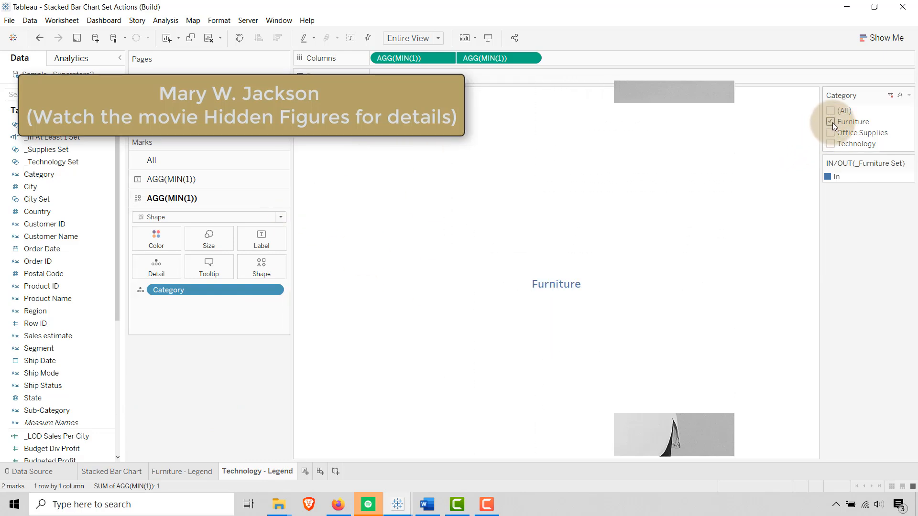
Step: Filter the Technology - Legend sheet to show only the Technology category
{"action": "left_click", "coordinate": [832, 121]}
{"action": "left_click", "coordinate": [831, 143]}
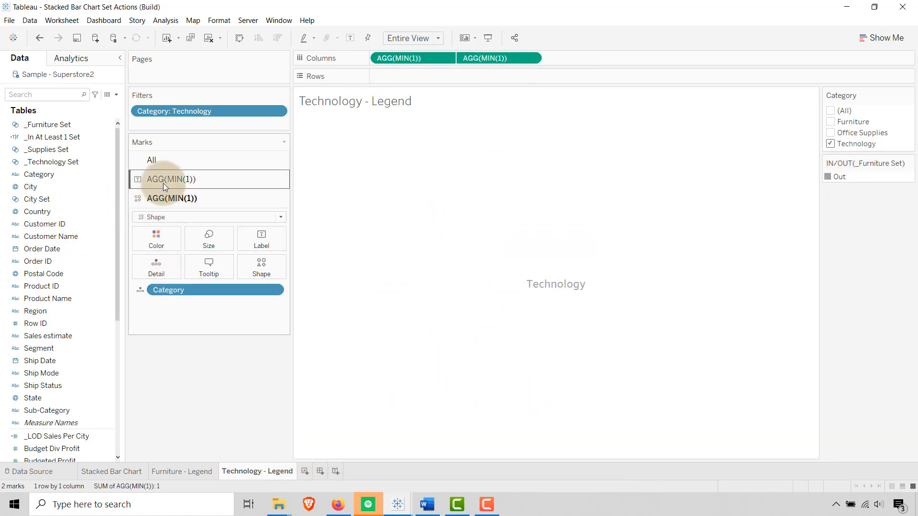
Step: Review the color settings of both MIN(1) marks, including the colors assigned to _Furniture Set and the shape's opacity
{"action": "left_click", "coordinate": [162, 180]}
{"action": "left_click", "coordinate": [159, 223]}
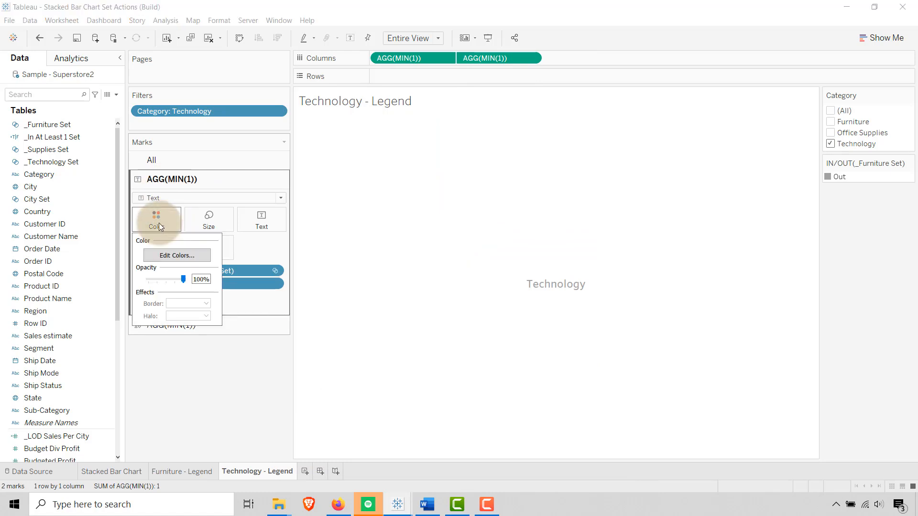
{"action": "left_click", "coordinate": [159, 223]}
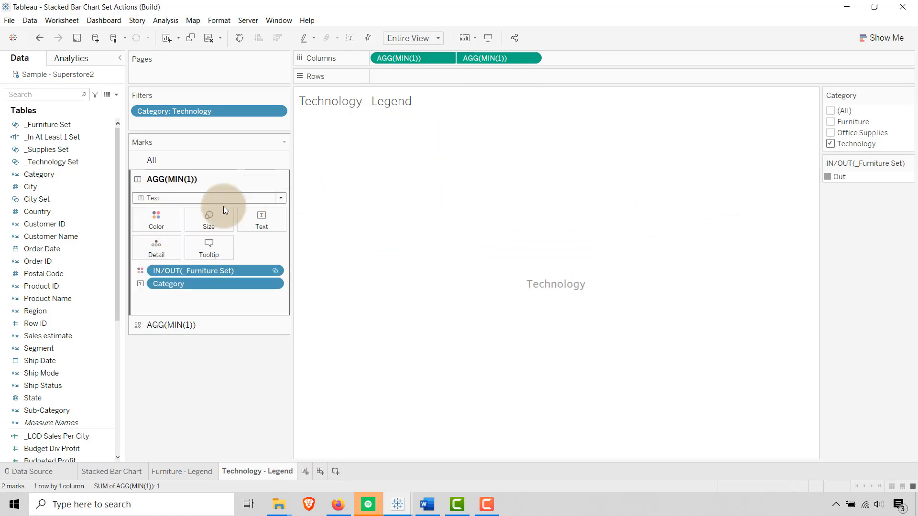
{"action": "left_click", "coordinate": [156, 220]}
{"action": "left_click", "coordinate": [176, 256]}
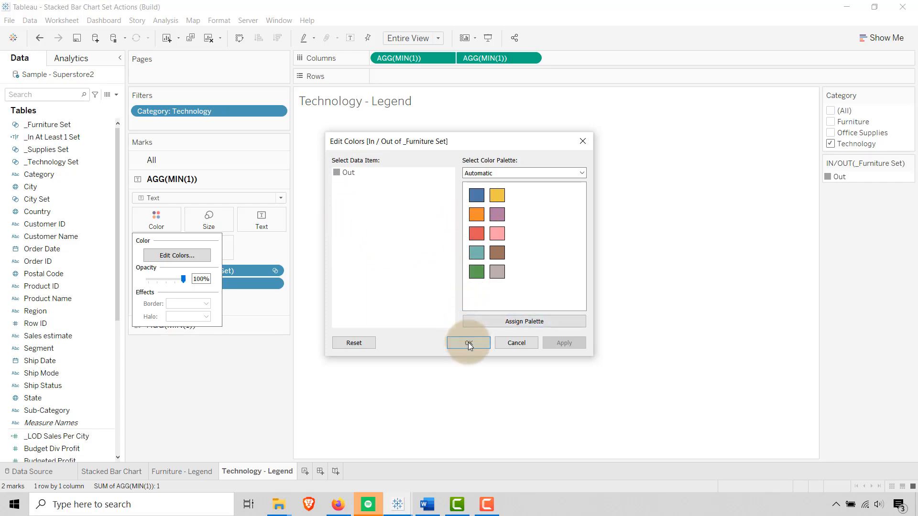
{"action": "left_click", "coordinate": [511, 343]}
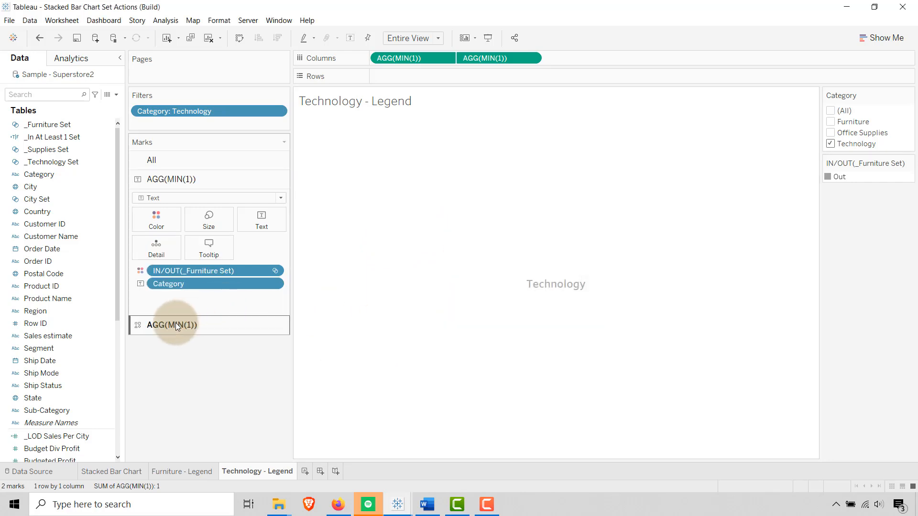
{"action": "left_click", "coordinate": [176, 324]}
{"action": "left_click", "coordinate": [162, 243]}
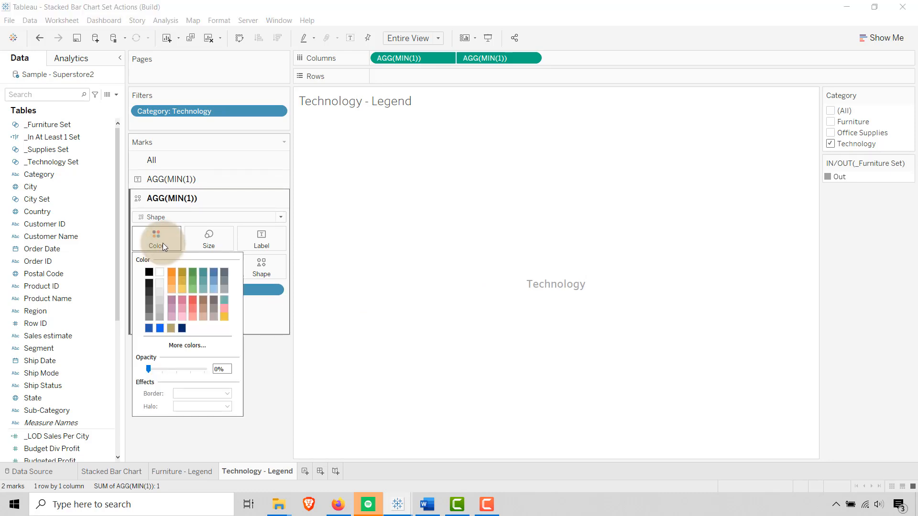
{"action": "left_click", "coordinate": [273, 385]}
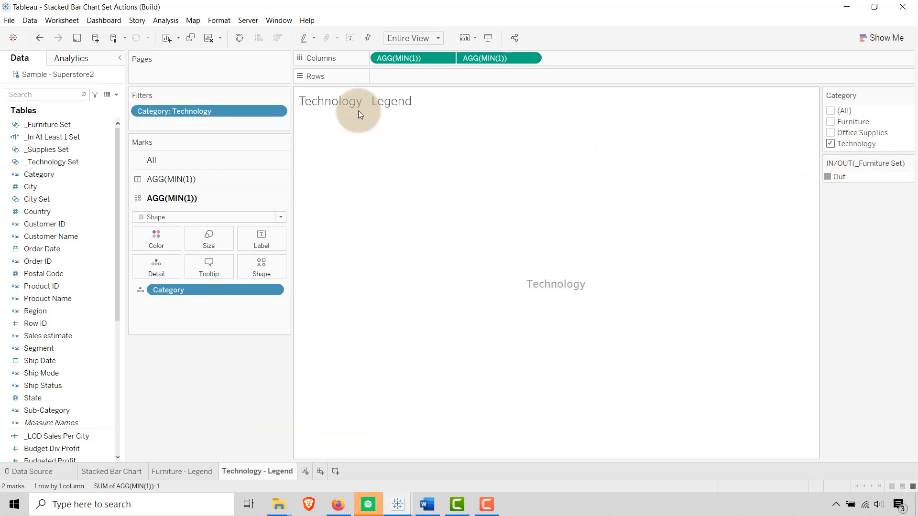
Step: Replace _Furniture Set with _Technology Set as the color of the first MIN(1) mark
{"action": "left_click", "coordinate": [170, 182]}
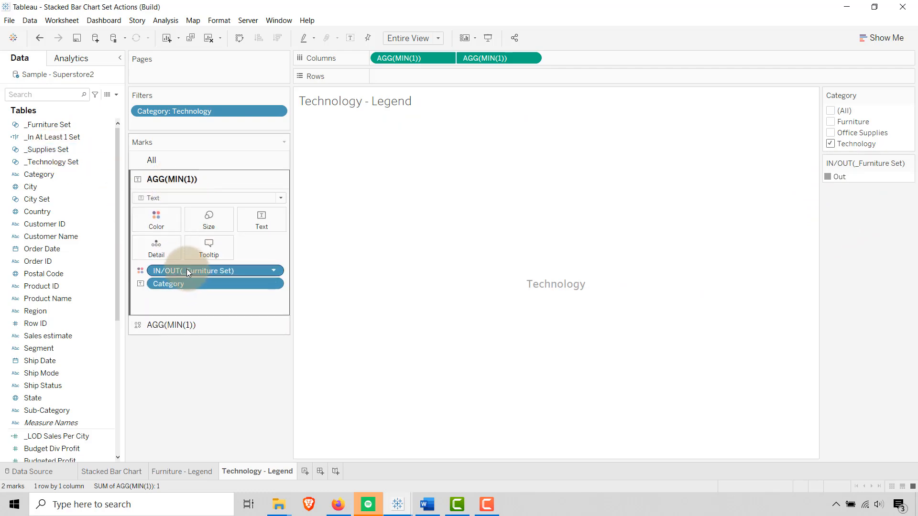
{"action": "left_click_drag", "start_coordinate": [193, 268], "coordinate": [194, 377]}
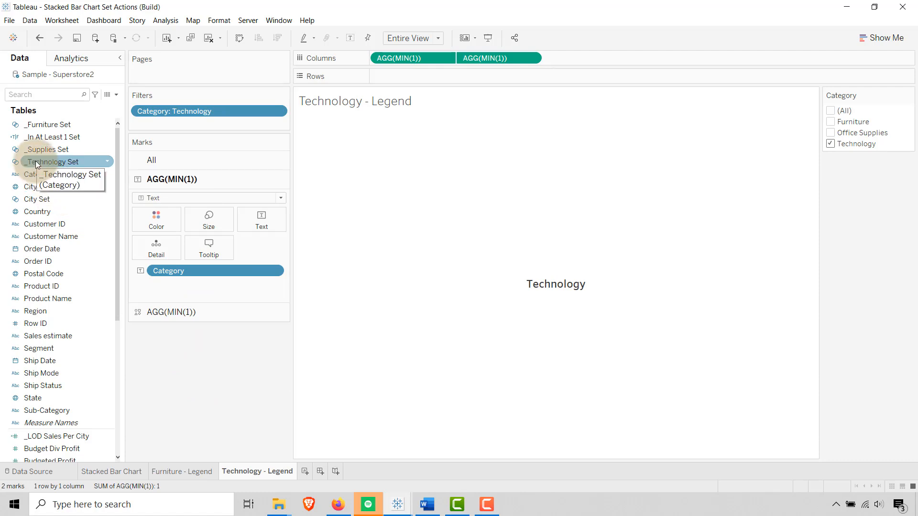
{"action": "left_click_drag", "start_coordinate": [37, 164], "coordinate": [147, 218]}
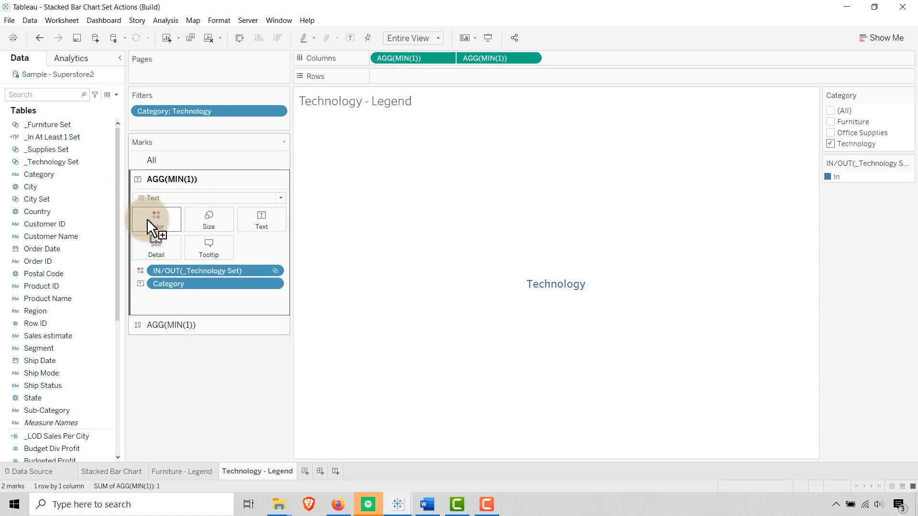
{"action": "left_click", "coordinate": [256, 403]}
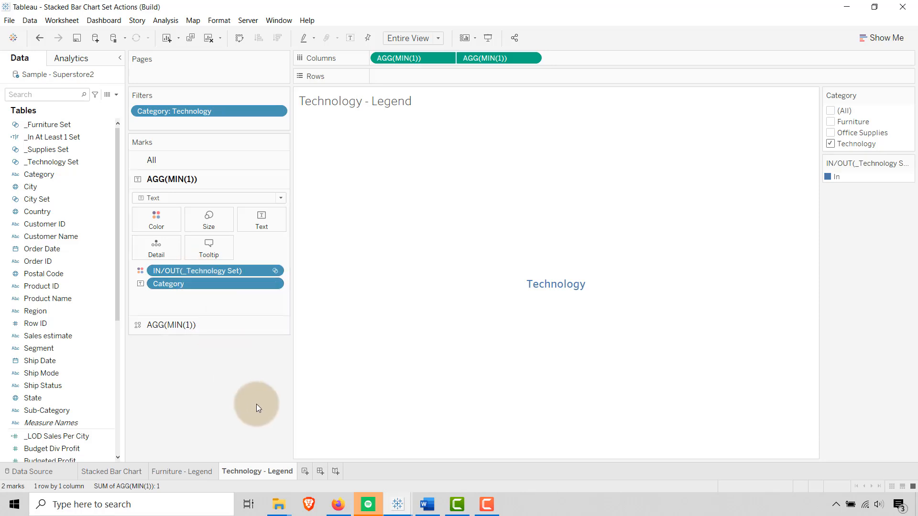
Step: Assign red from the Automatic palette to the In value of _Technology Set
{"action": "double_click", "coordinate": [827, 176]}
{"action": "left_click", "coordinate": [476, 234]}
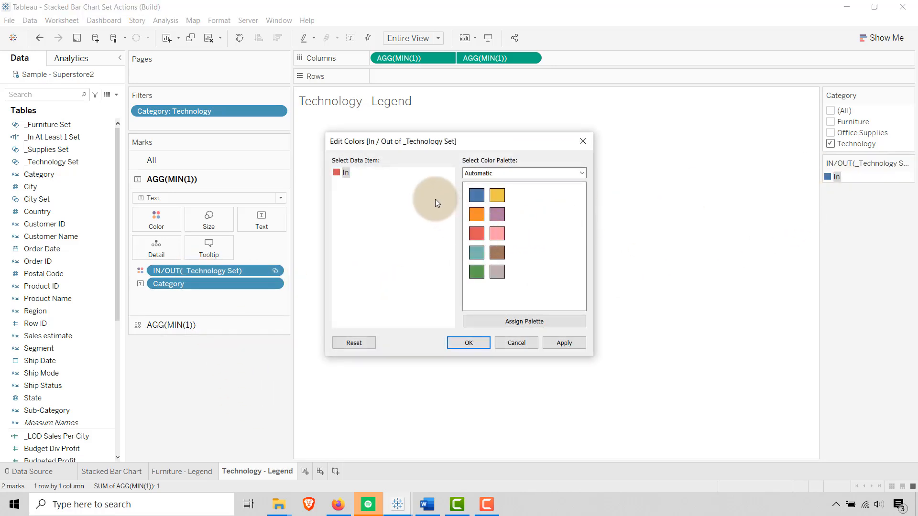
{"action": "left_click", "coordinate": [562, 342]}
{"action": "left_click", "coordinate": [470, 342]}
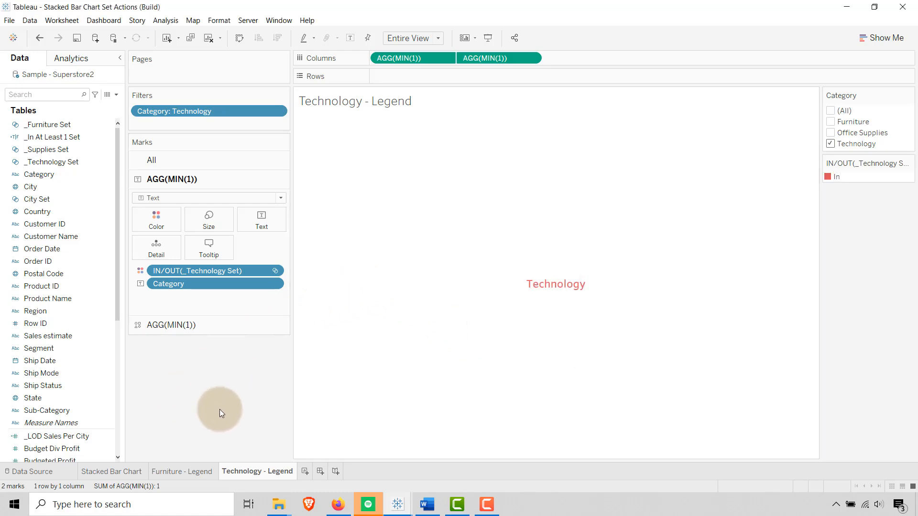
Step: Test selecting and deselecting the transparent shape around the Technology label
{"action": "left_click", "coordinate": [551, 296]}
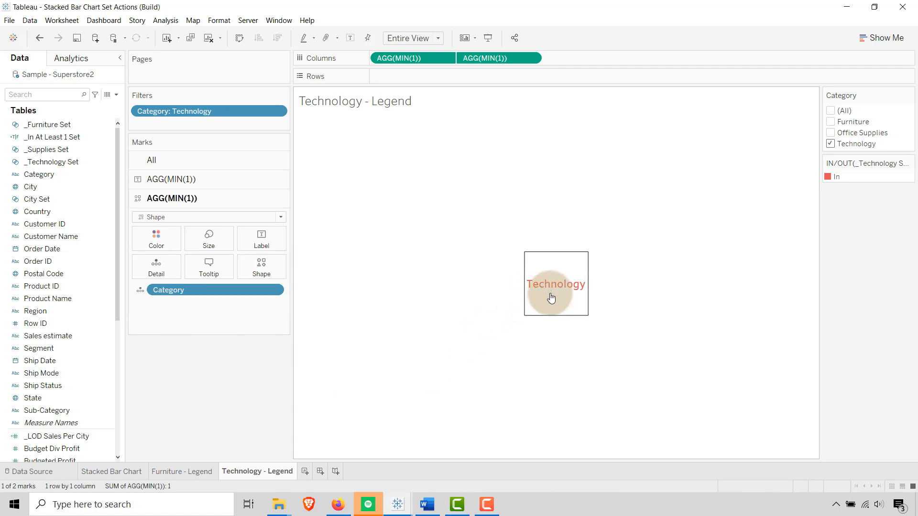
{"action": "left_click", "coordinate": [551, 296]}
{"action": "left_click", "coordinate": [551, 296]}
{"action": "left_click", "coordinate": [551, 296]}
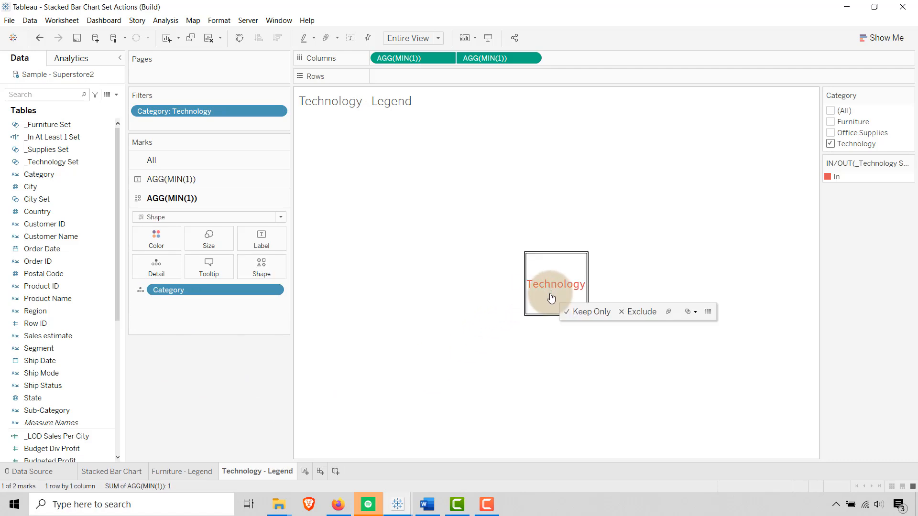
{"action": "left_click", "coordinate": [551, 296]}
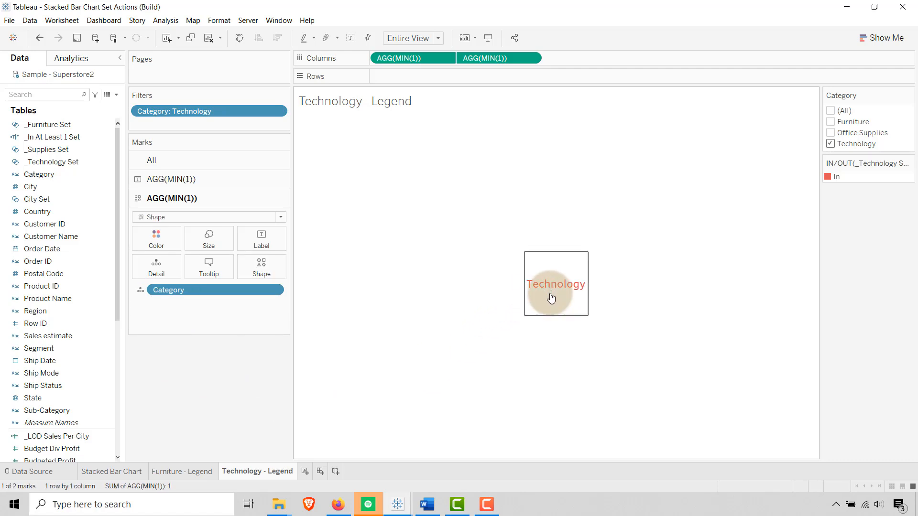
Step: Duplicate the Technology - Legend sheet and rename the copy Supplies - Legend
{"action": "right_click", "coordinate": [249, 473]}
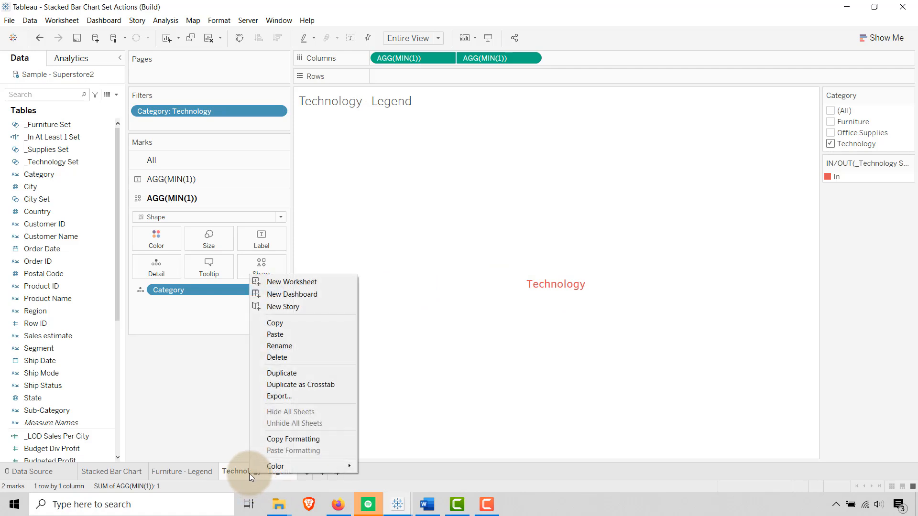
{"action": "left_click", "coordinate": [294, 373]}
{"action": "double_click", "coordinate": [317, 470]}
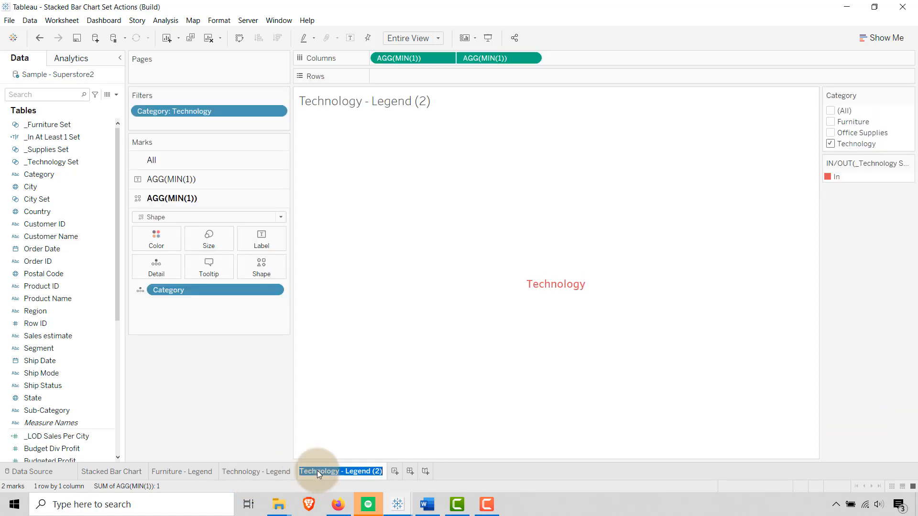
{"action": "left_click", "coordinate": [317, 470]}
{"action": "double_click", "coordinate": [317, 471]}
{"action": "type", "text": "Supplie"}
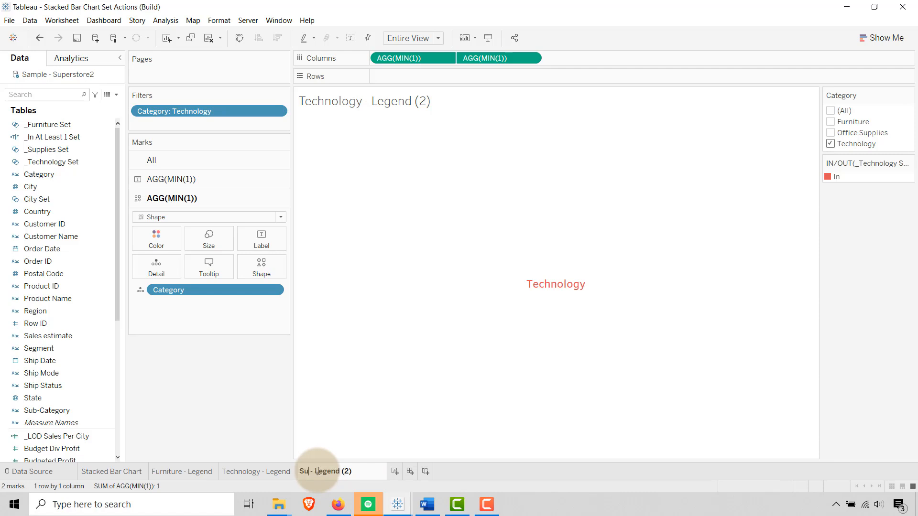
{"action": "type", "text": "s"}
{"action": "key", "text": "BackSpace"}
{"action": "key", "text": "BackSpace"}
{"action": "key", "text": "BackSpace"}
{"action": "left_click", "coordinate": [197, 435]}
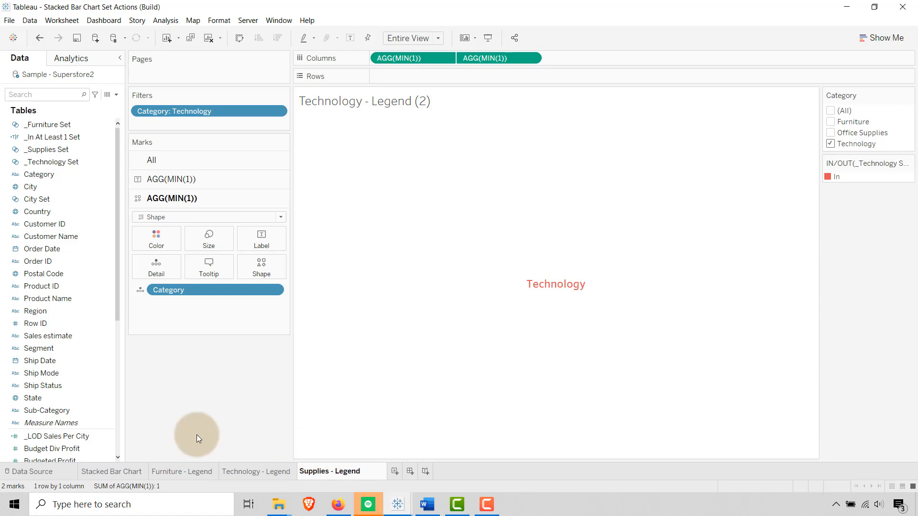
Step: Filter the Supplies - Legend sheet to Office Supplies only and color the first MIN(1) mark by _Supplies Set instead of _Technology Set
{"action": "left_click", "coordinate": [830, 133]}
{"action": "left_click", "coordinate": [830, 143]}
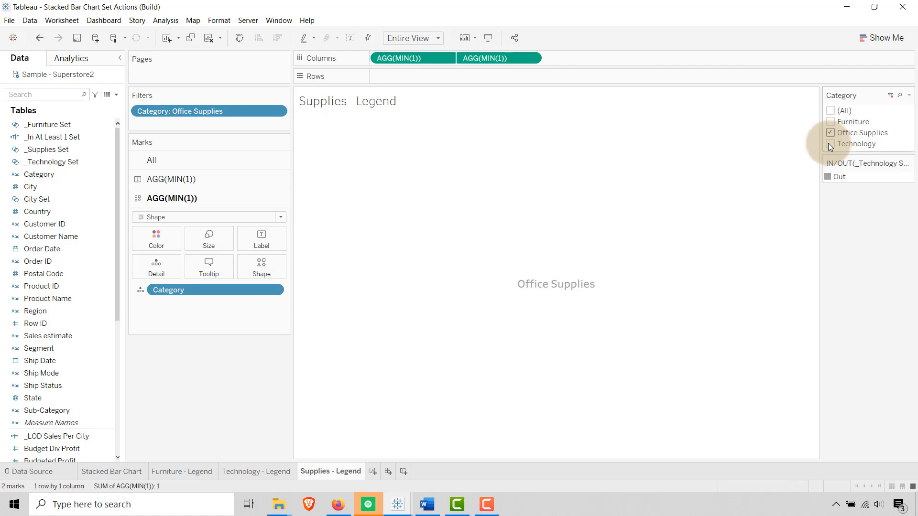
{"action": "left_click", "coordinate": [158, 178]}
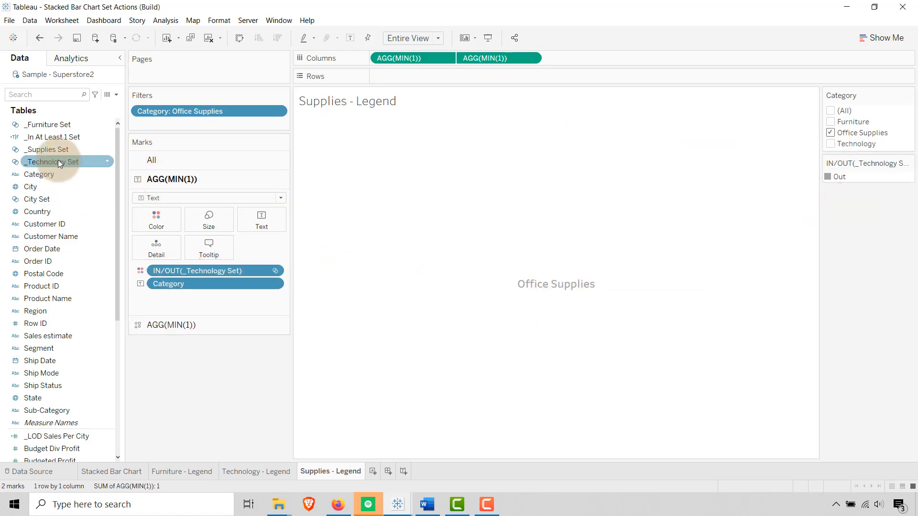
{"action": "left_click_drag", "start_coordinate": [58, 159], "coordinate": [153, 260]}
{"action": "left_click_drag", "start_coordinate": [48, 149], "coordinate": [159, 221]}
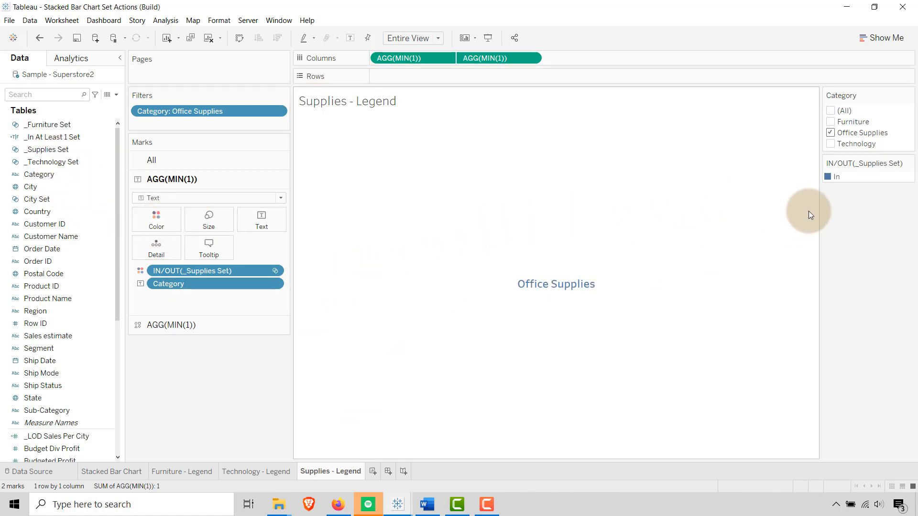
Step: Assign orange from the Automatic palette to the In value of _Supplies Set and test selecting the Office Supplies label
{"action": "double_click", "coordinate": [828, 176]}
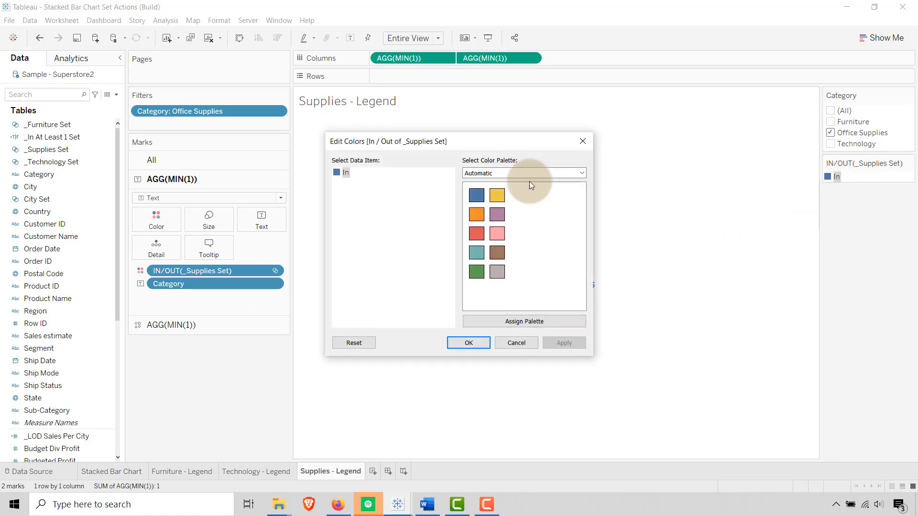
{"action": "left_click", "coordinate": [476, 214]}
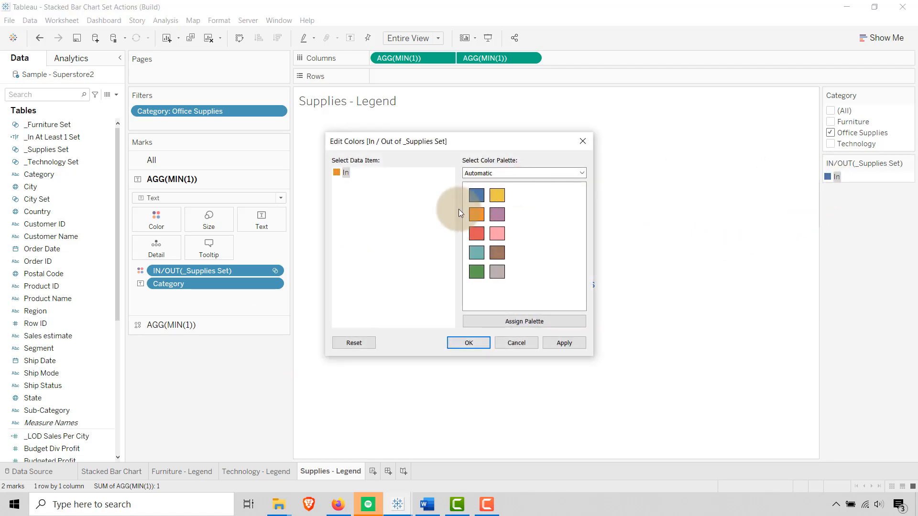
{"action": "left_click", "coordinate": [555, 342]}
{"action": "left_click", "coordinate": [480, 343]}
{"action": "left_click", "coordinate": [540, 292]}
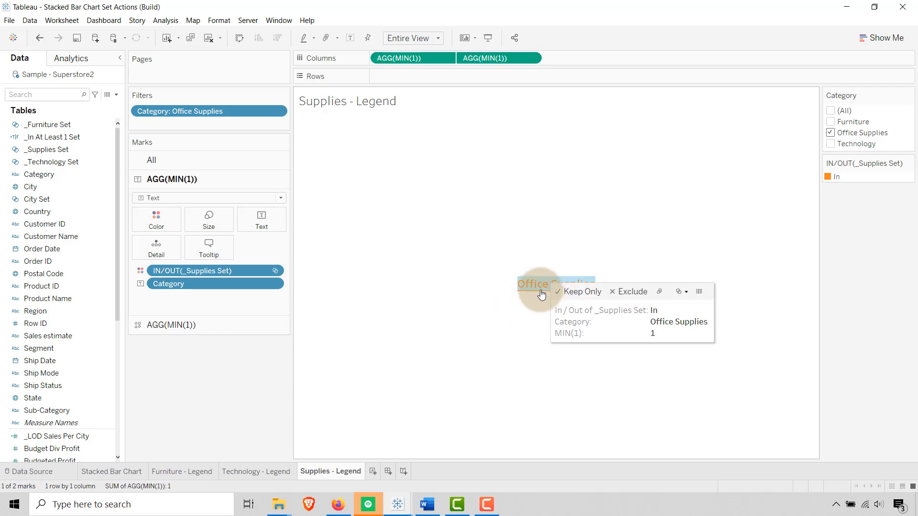
{"action": "left_click", "coordinate": [525, 245]}
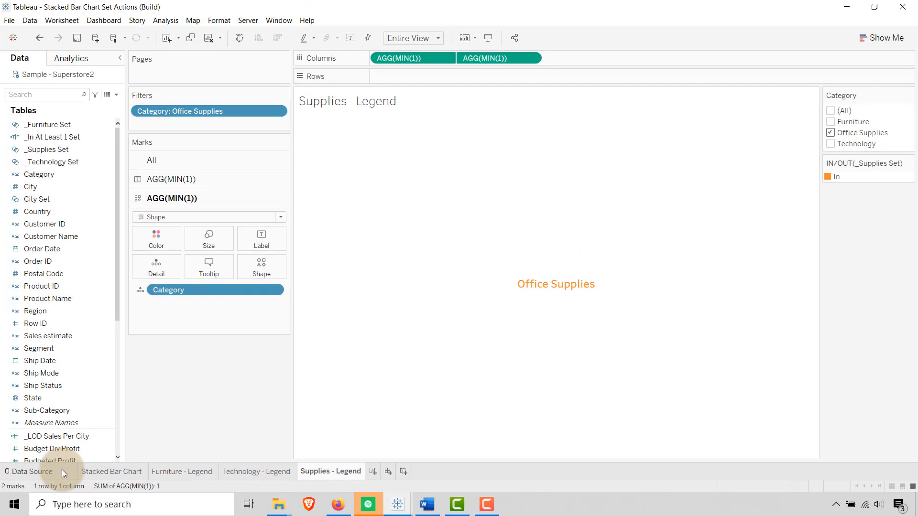
Step: Switch to Microsoft Word
{"action": "left_click", "coordinate": [427, 504]}
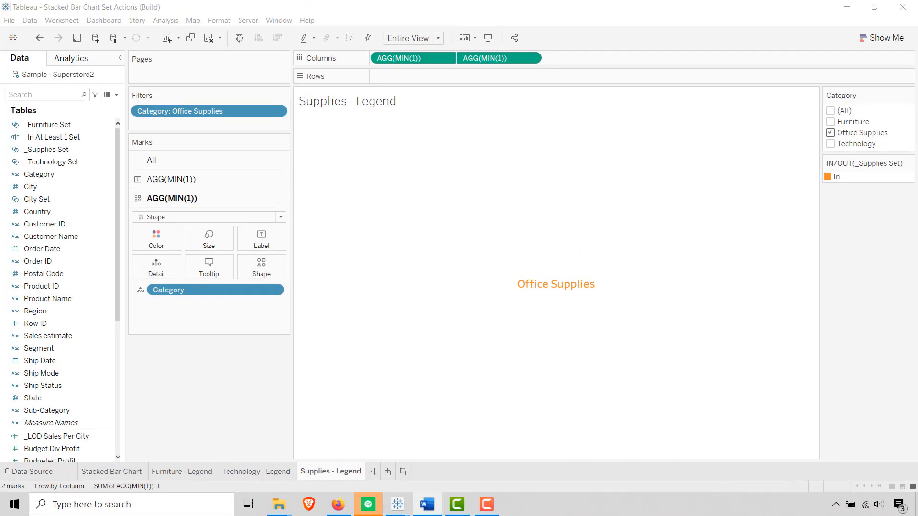
Step: In the data source, change the alias of the Category member Office Supplies to "Supplies"
{"action": "left_click", "coordinate": [51, 469]}
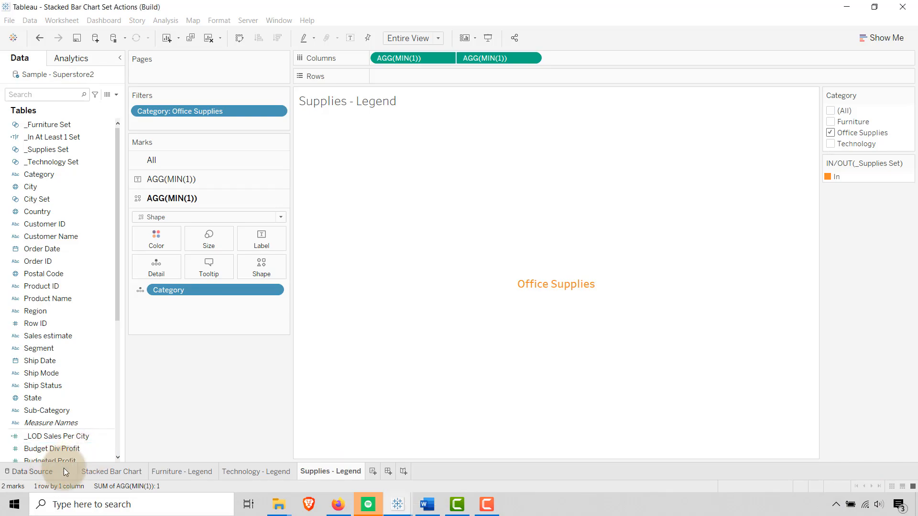
{"action": "left_click", "coordinate": [64, 468]}
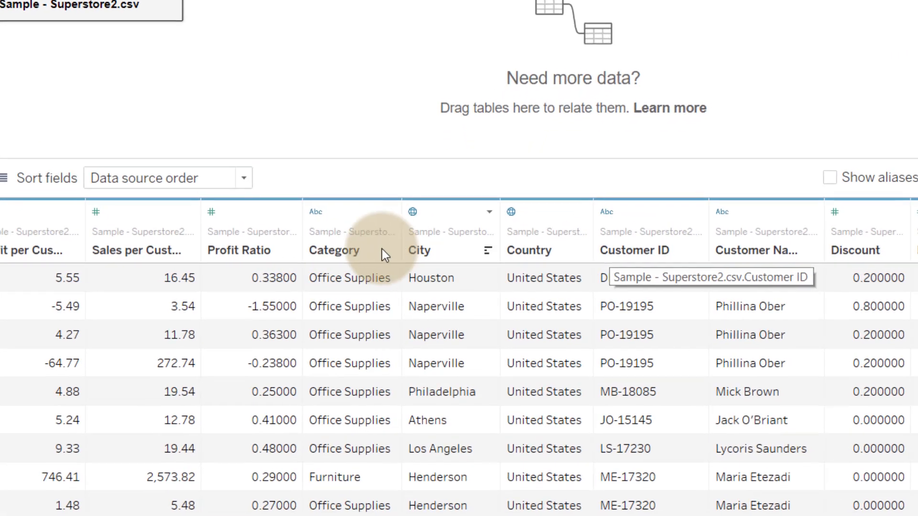
{"action": "left_click", "coordinate": [415, 229]}
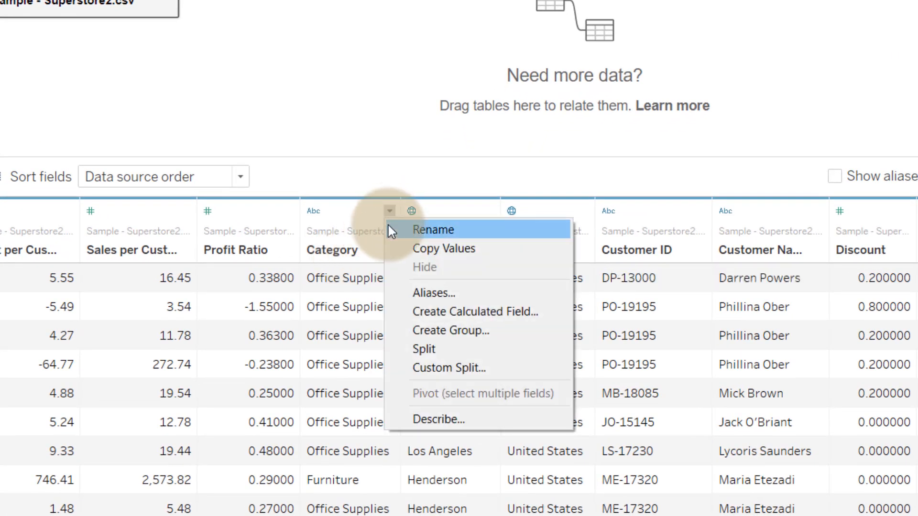
{"action": "left_click", "coordinate": [401, 292]}
{"action": "left_click", "coordinate": [336, 179]}
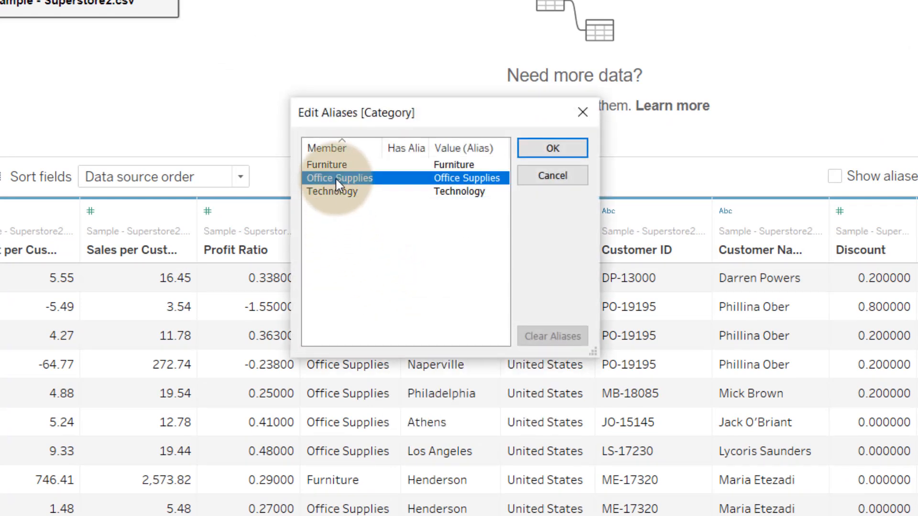
{"action": "left_click", "coordinate": [447, 178]}
{"action": "left_click", "coordinate": [460, 178]}
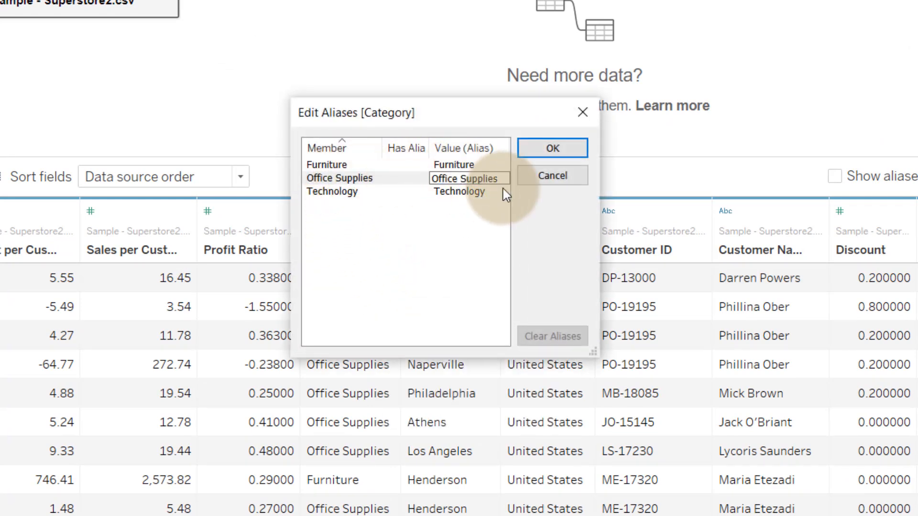
{"action": "key", "text": "BackSpace"}
{"action": "key", "text": "BackSpace"}
{"action": "key", "text": "BackSpace"}
{"action": "key", "text": "BackSpace"}
{"action": "key", "text": "BackSpace"}
{"action": "key", "text": "BackSpace"}
{"action": "key", "text": "BackSpace"}
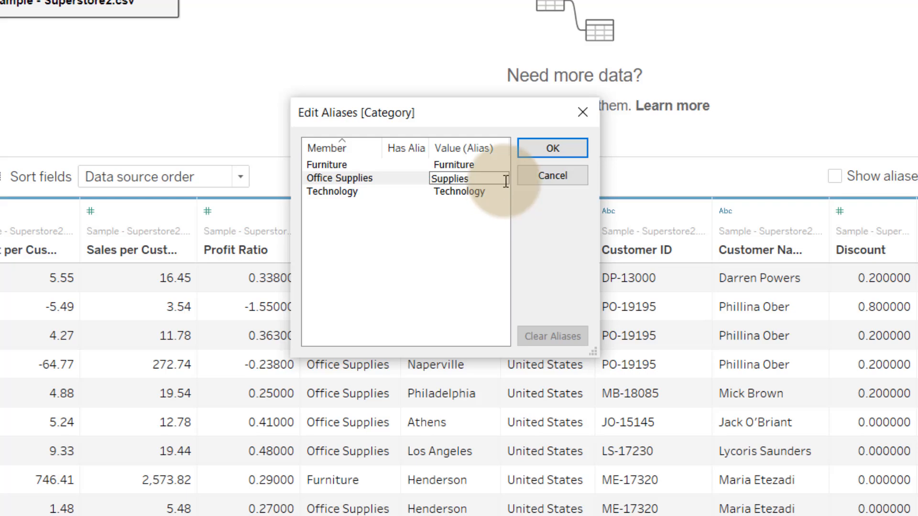
{"action": "left_click", "coordinate": [549, 151]}
{"action": "left_click", "coordinate": [554, 150]}
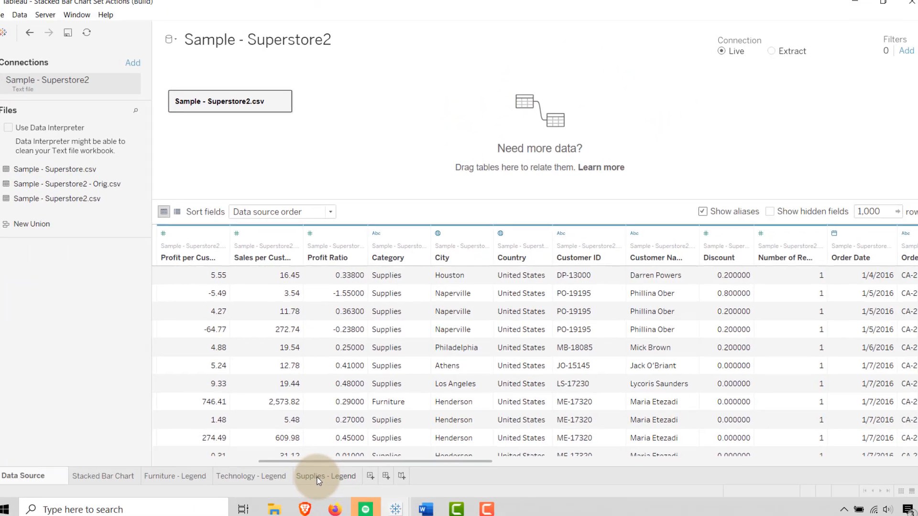
Step: Examine the shortened label and its selection box on the Supplies - Legend sheet, comparing it with the Technology - Legend sheet
{"action": "left_click", "coordinate": [317, 477]}
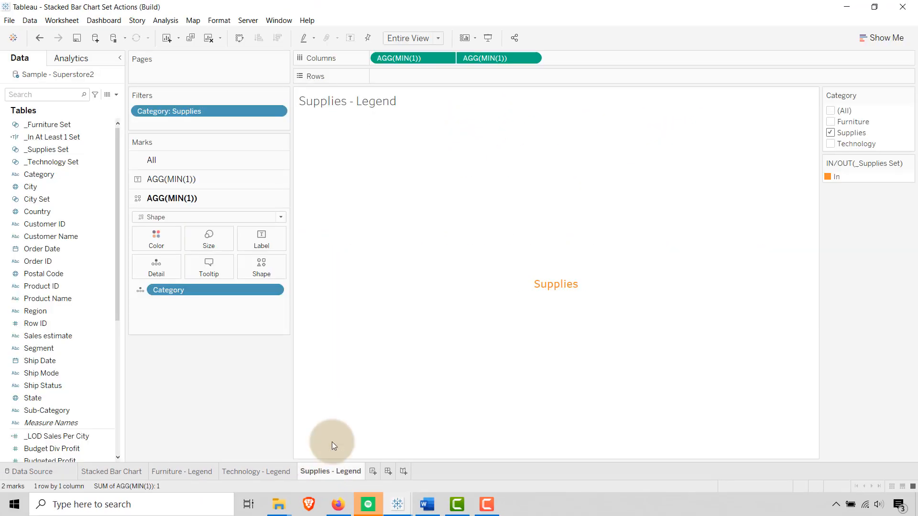
{"action": "left_click", "coordinate": [557, 284]}
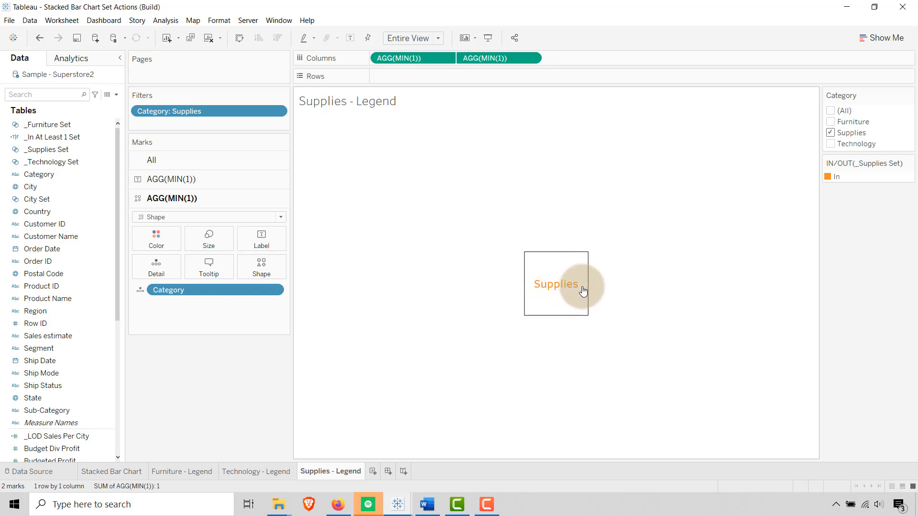
{"action": "left_click", "coordinate": [550, 299]}
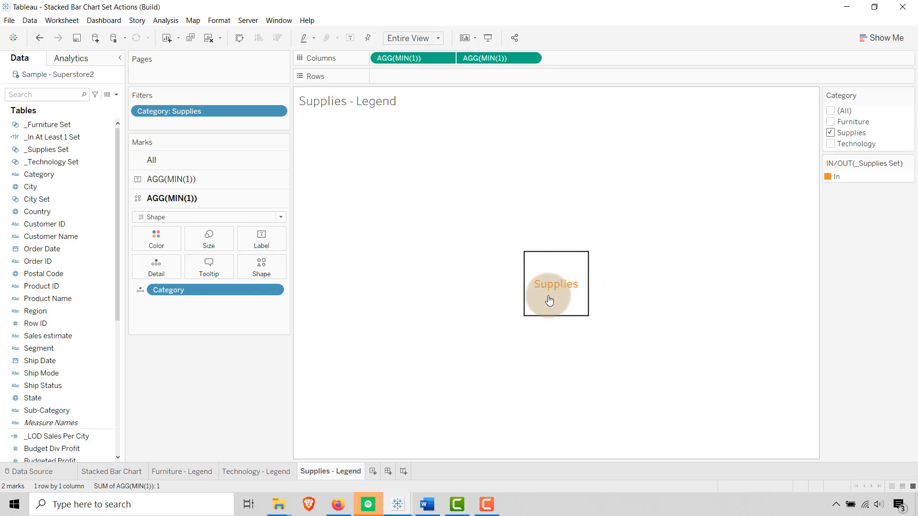
{"action": "left_click", "coordinate": [550, 301]}
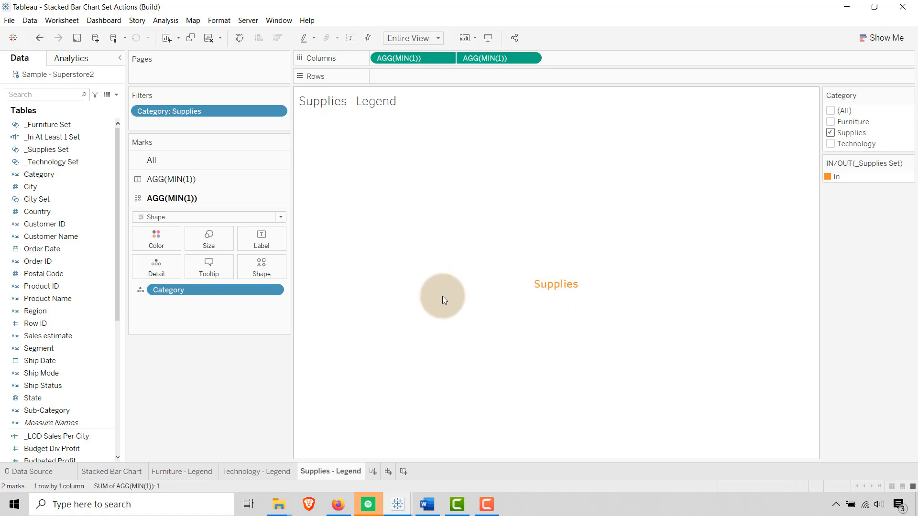
{"action": "left_click", "coordinate": [206, 472]}
{"action": "left_click", "coordinate": [250, 472]}
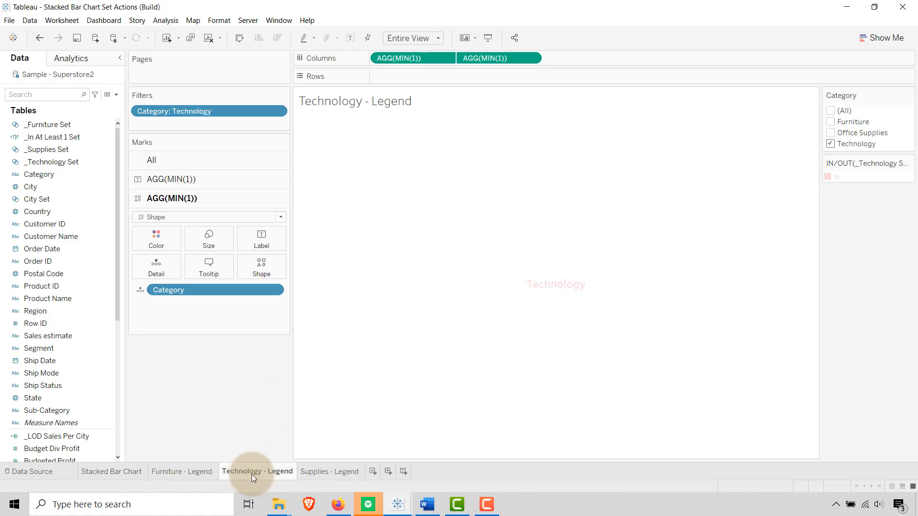
{"action": "left_click", "coordinate": [326, 474]}
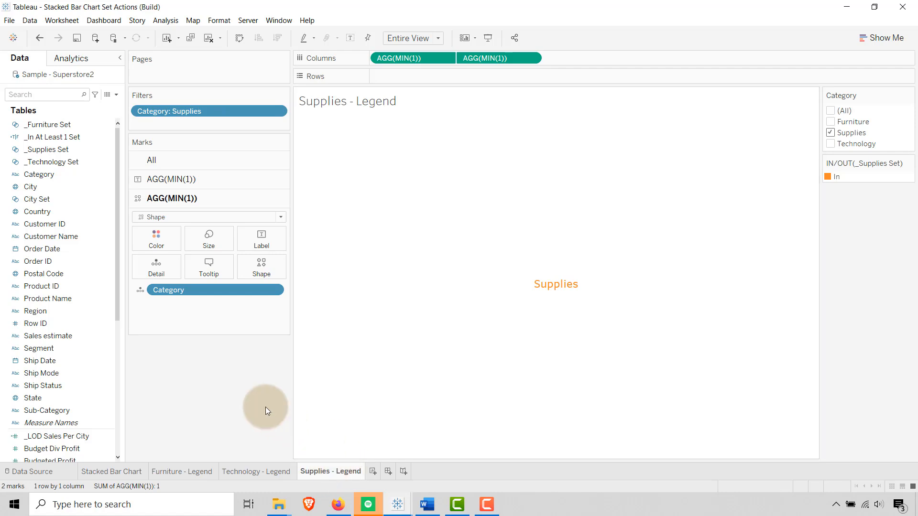
{"action": "key", "text": "alt+Tab"}
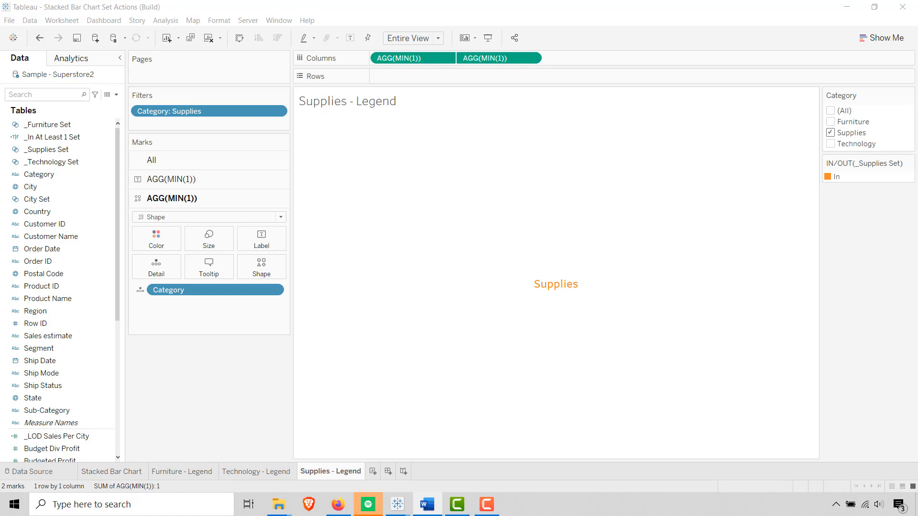
{"action": "left_click", "coordinate": [552, 301]}
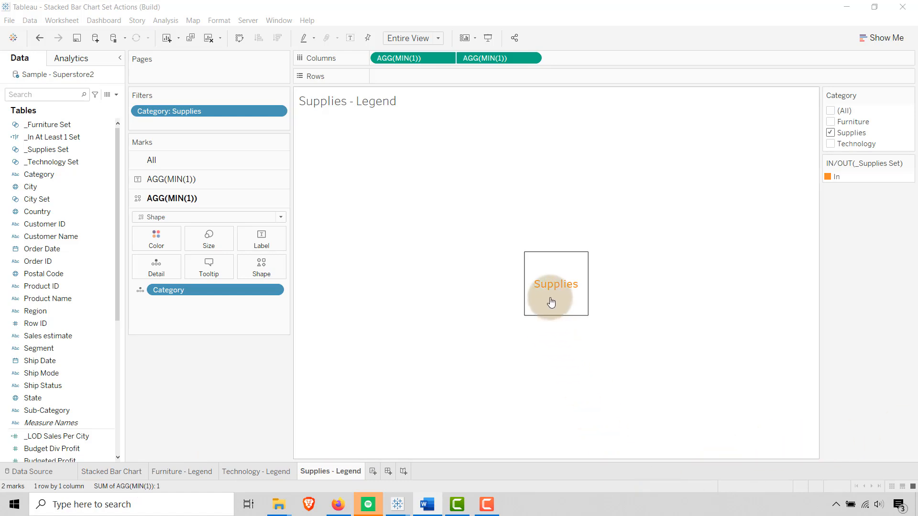
{"action": "left_click", "coordinate": [551, 296]}
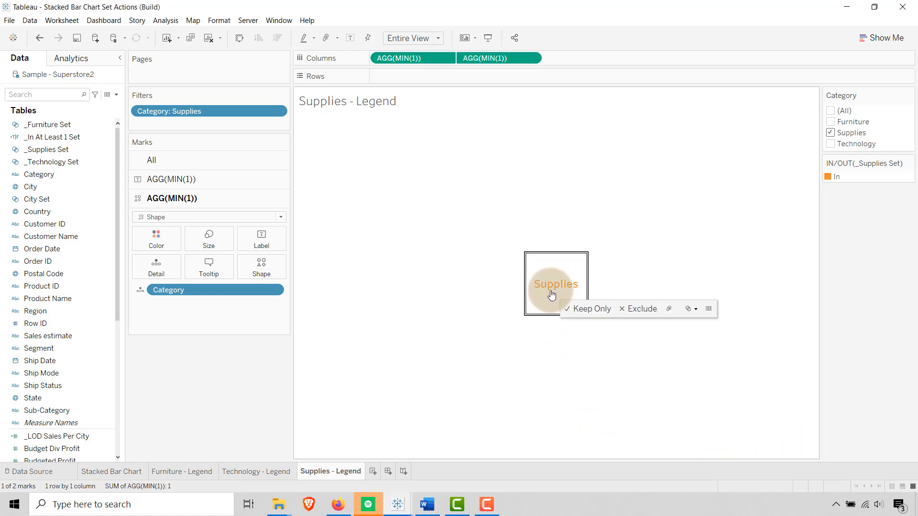
{"action": "left_click", "coordinate": [550, 294]}
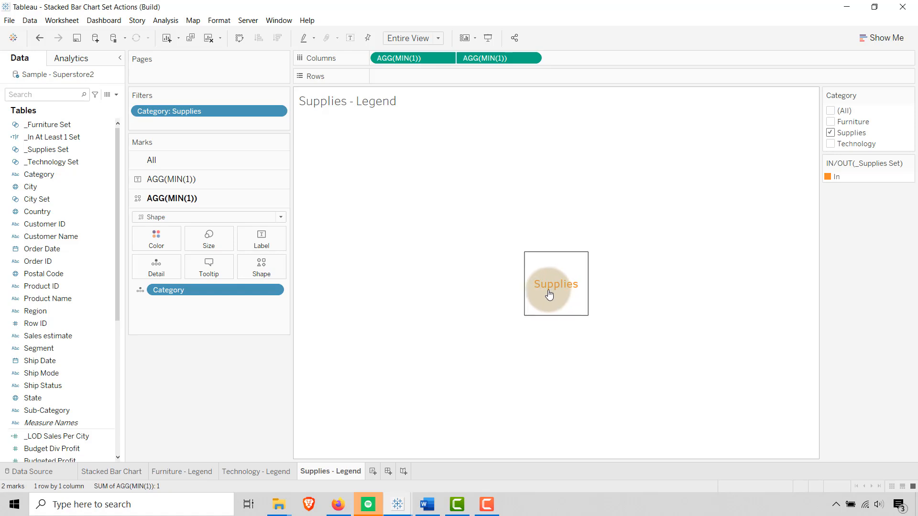
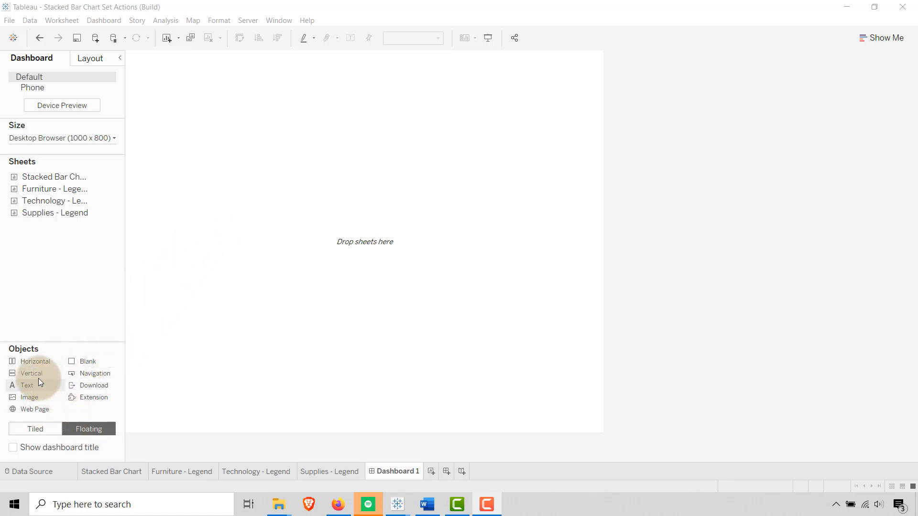
Step: Add a floating vertical container to the dashboard and set its position to x 1, y 1
{"action": "left_click_drag", "start_coordinate": [39, 378], "coordinate": [230, 165]}
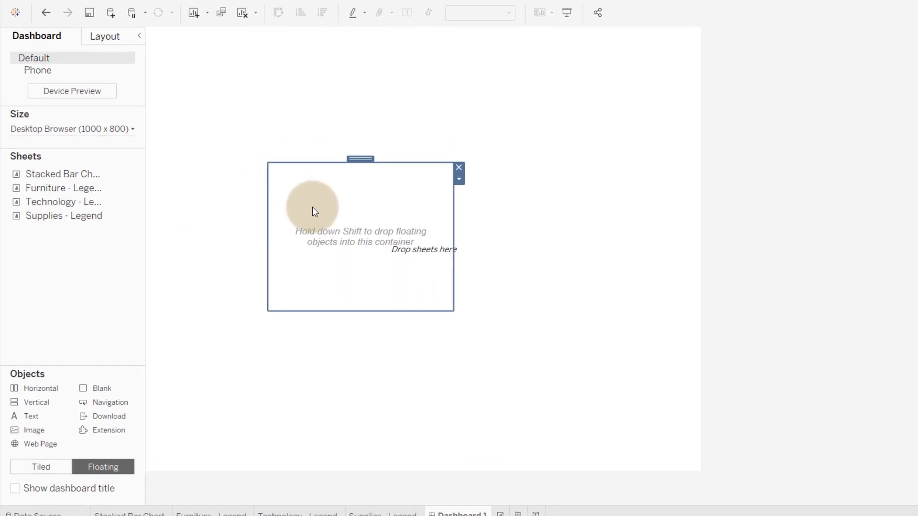
{"action": "left_click", "coordinate": [103, 36]}
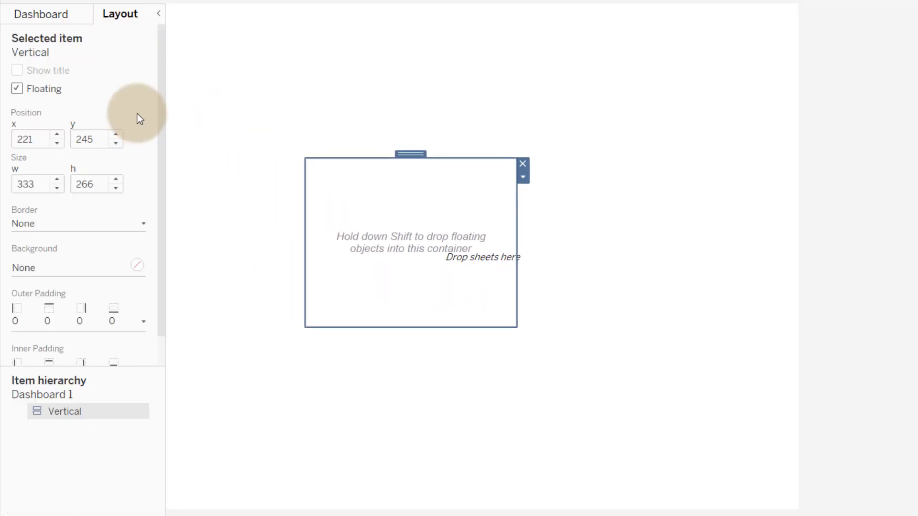
{"action": "left_click", "coordinate": [37, 139]}
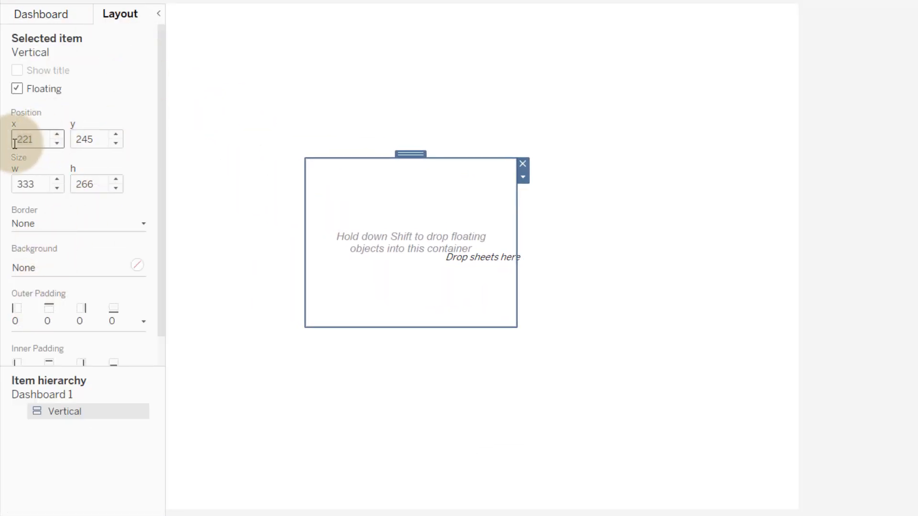
{"action": "double_click", "coordinate": [15, 143]}
{"action": "type", "text": "1"}
{"action": "left_click", "coordinate": [98, 140]}
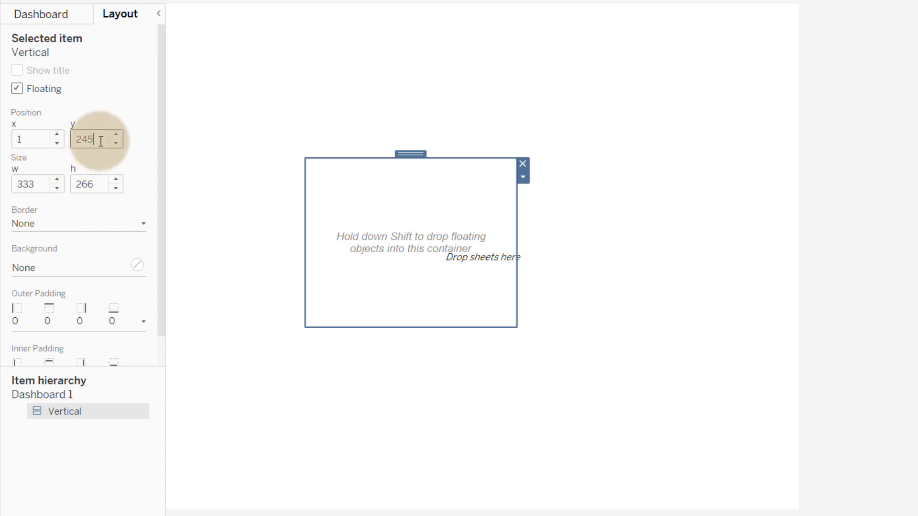
{"action": "double_click", "coordinate": [100, 140]}
{"action": "type", "text": "1"}
Step: Set the floating vertical container's size to 1,000 wide by 800 high
{"action": "left_click", "coordinate": [38, 186]}
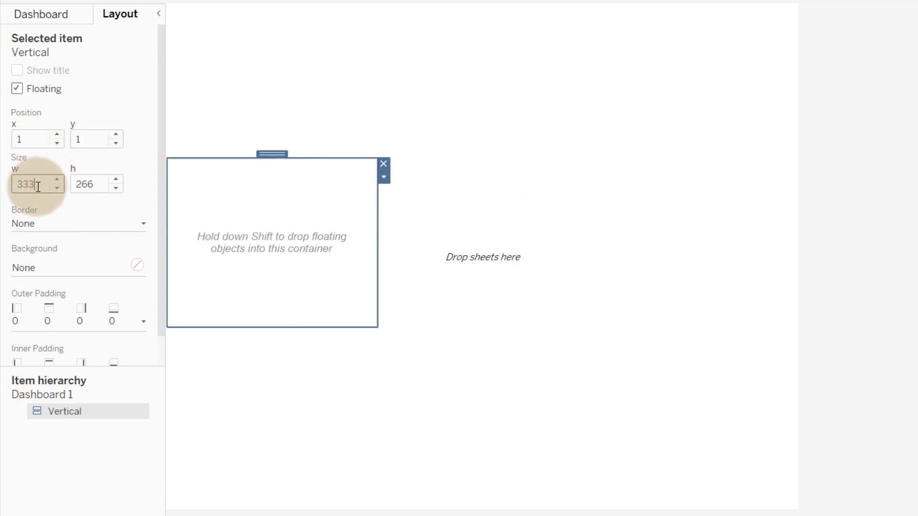
{"action": "double_click", "coordinate": [10, 186]}
{"action": "type", "text": "1,00"}
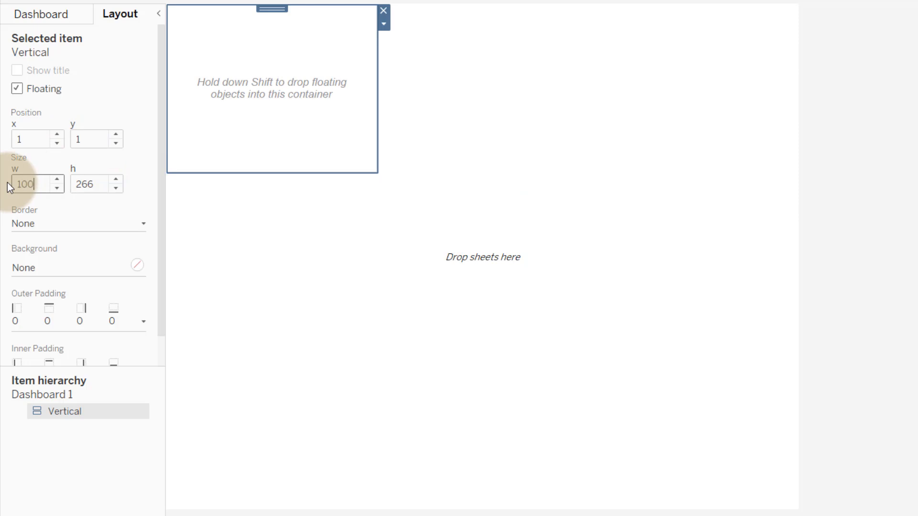
{"action": "type", "text": "0"}
{"action": "key", "text": "Tab"}
{"action": "type", "text": "8"}
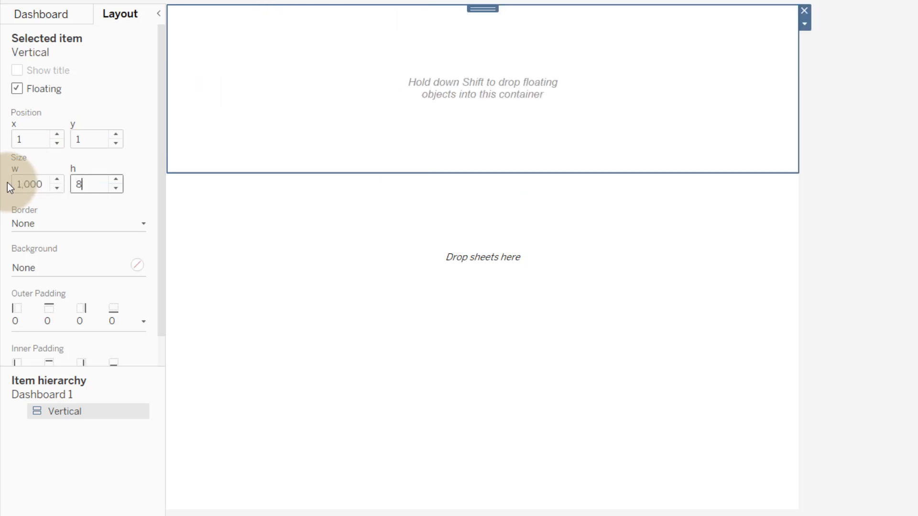
{"action": "type", "text": "00"}
{"action": "key", "text": "Return"}
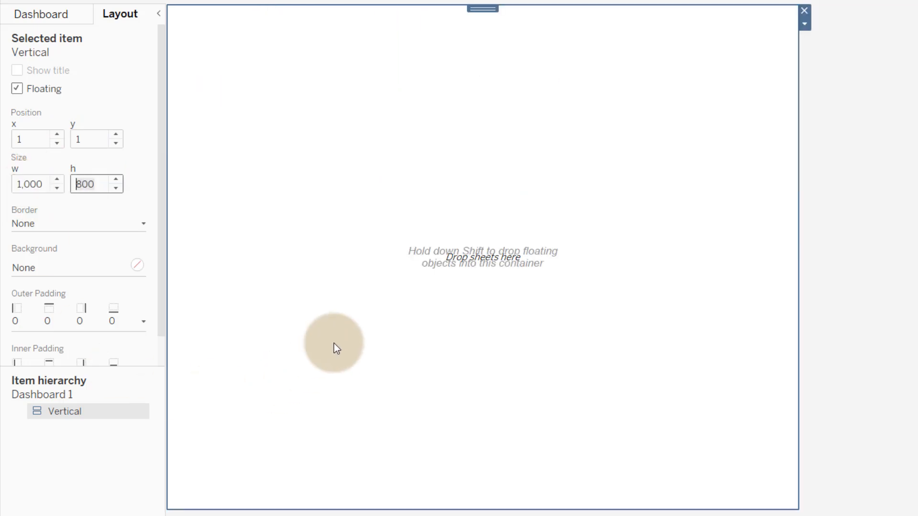
{"action": "left_click", "coordinate": [400, 139]}
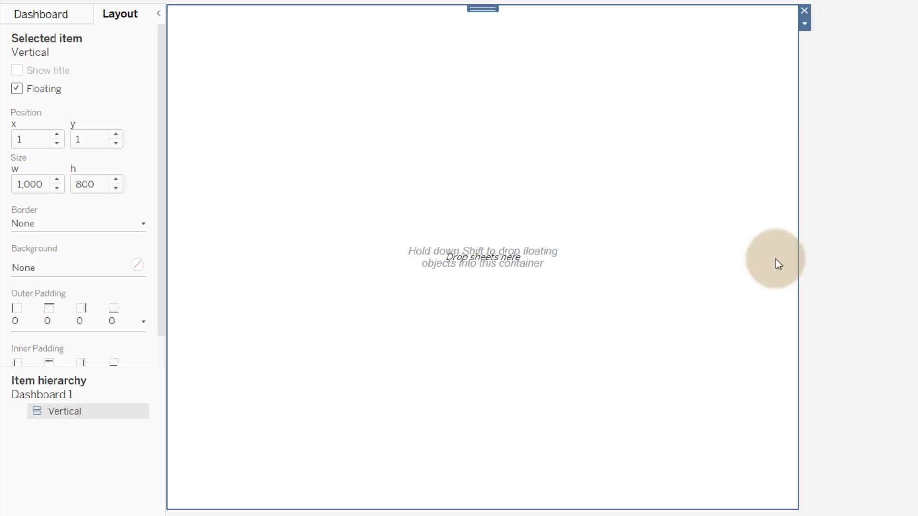
Step: Nest a second vertical container inside the floating one and check it in the item hierarchy
{"action": "left_click", "coordinate": [42, 18]}
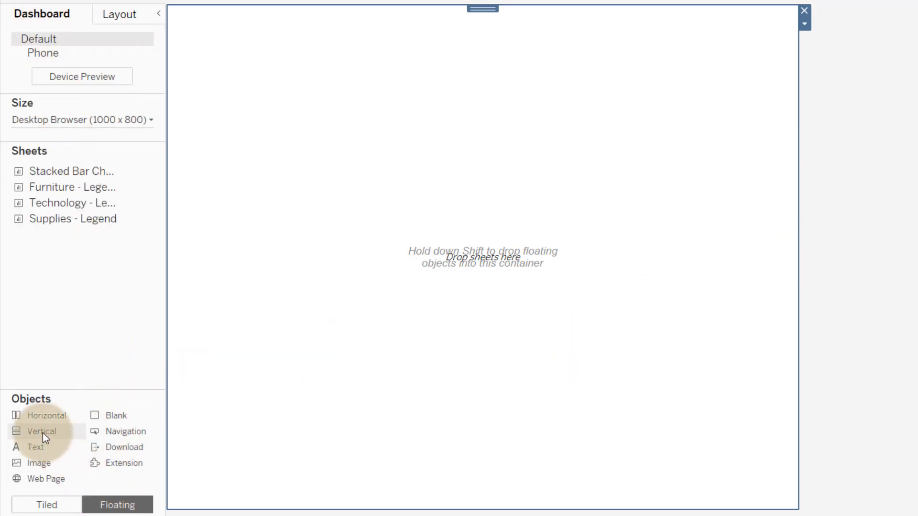
{"action": "left_click_drag", "start_coordinate": [42, 432], "coordinate": [380, 274]}
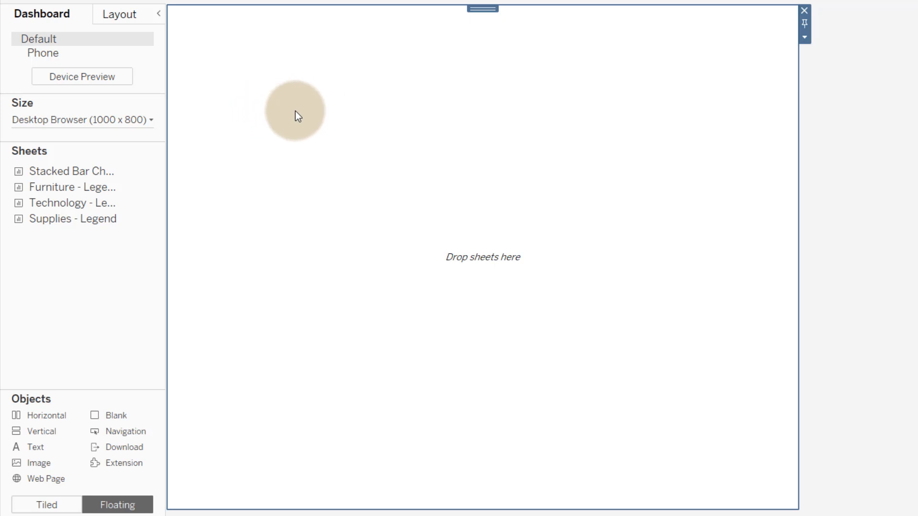
{"action": "left_click", "coordinate": [119, 19]}
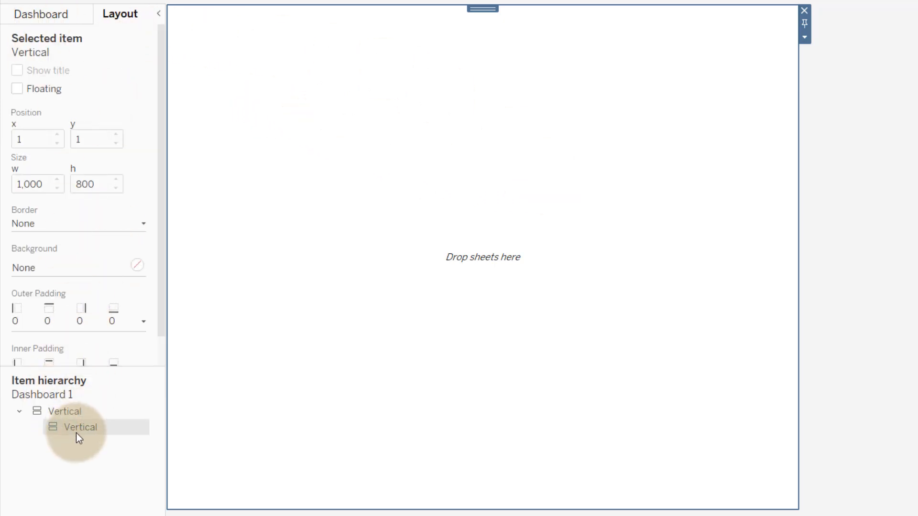
Step: Add a horizontal container below the nested vertical container and check the areas of both containers
{"action": "left_click", "coordinate": [62, 16]}
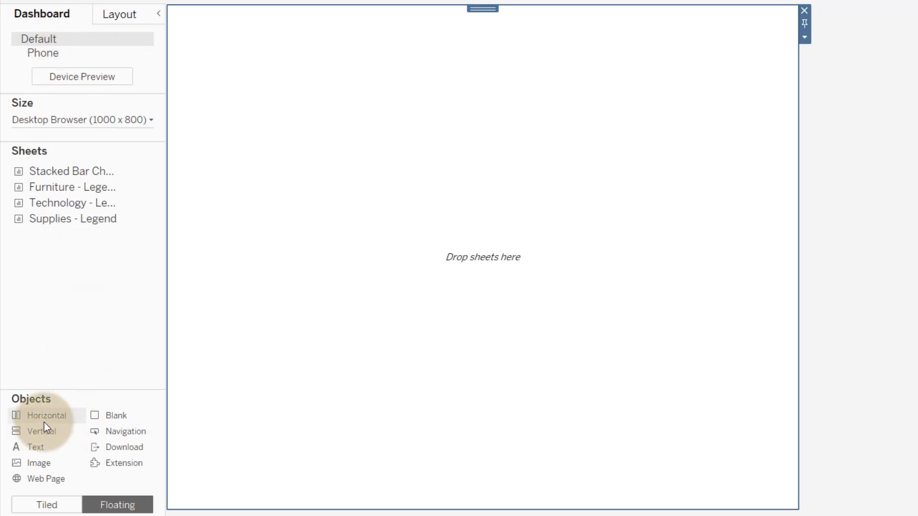
{"action": "left_click_drag", "start_coordinate": [44, 423], "coordinate": [337, 508]}
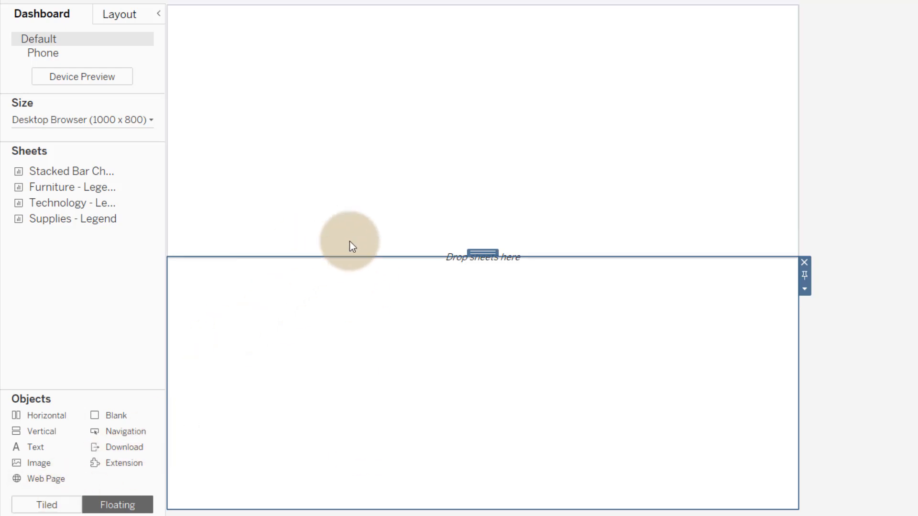
{"action": "left_click", "coordinate": [384, 197]}
{"action": "left_click", "coordinate": [387, 354]}
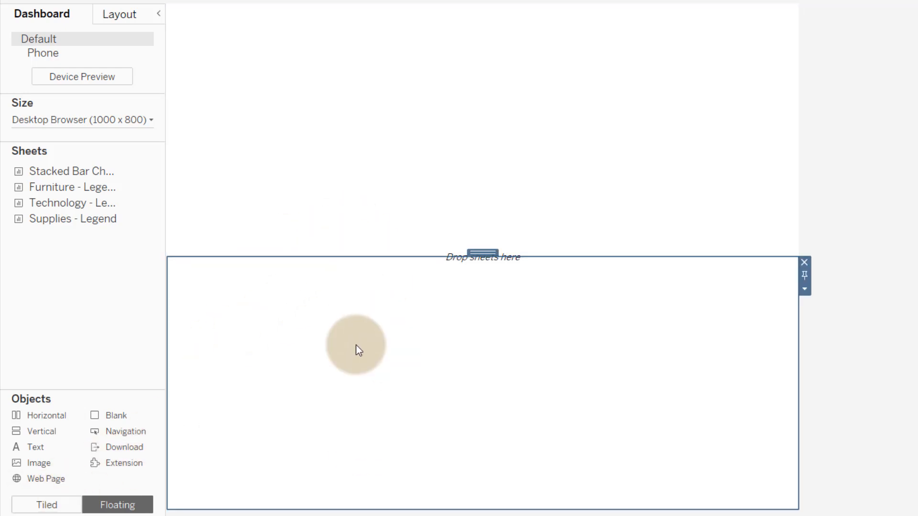
{"action": "left_click", "coordinate": [384, 225]}
{"action": "left_click", "coordinate": [397, 358]}
{"action": "left_click", "coordinate": [409, 192]}
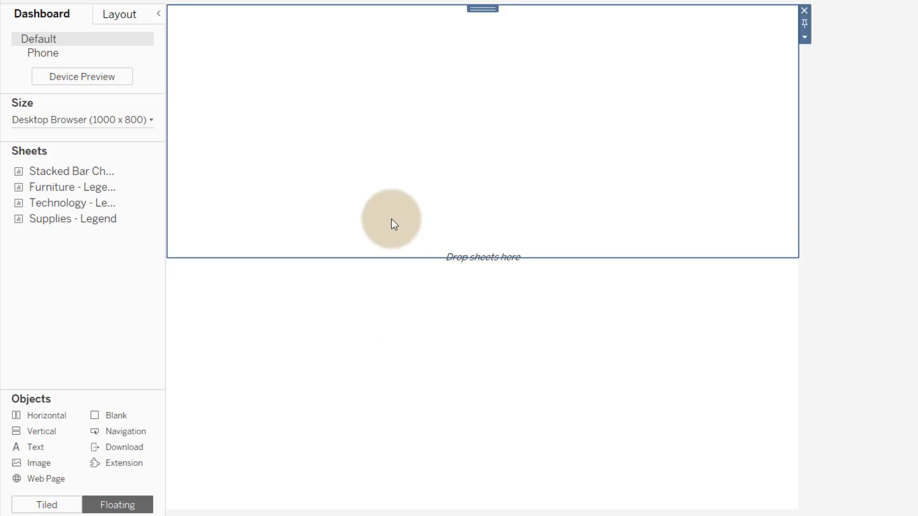
{"action": "left_click", "coordinate": [397, 376]}
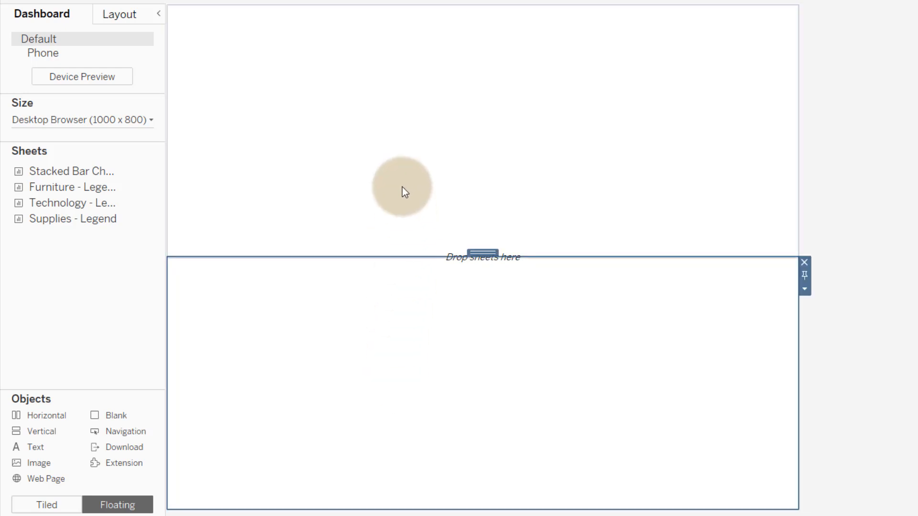
Step: Add two more horizontal containers inside the outer vertical container, stacked below the nested vertical container
{"action": "left_click", "coordinate": [402, 188]}
{"action": "left_click", "coordinate": [373, 335]}
{"action": "left_click", "coordinate": [110, 24]}
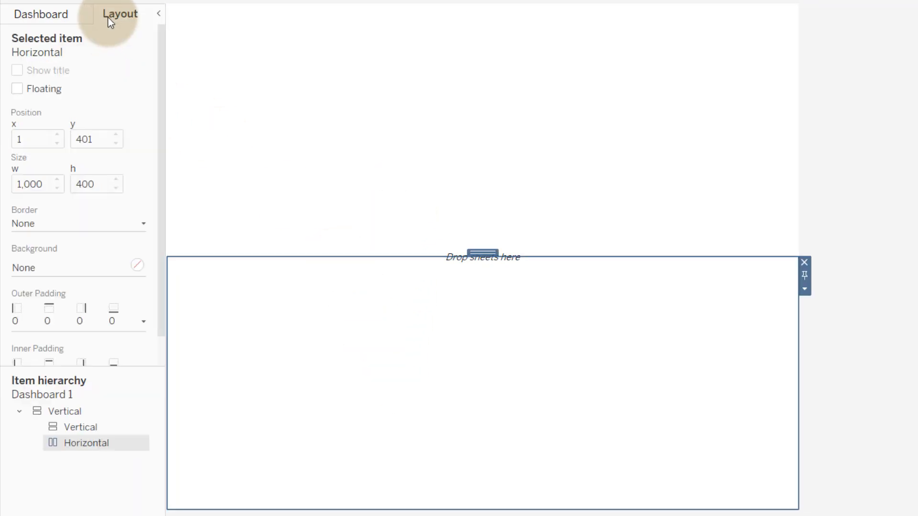
{"action": "left_click", "coordinate": [58, 13]}
{"action": "left_click_drag", "start_coordinate": [59, 419], "coordinate": [389, 250]}
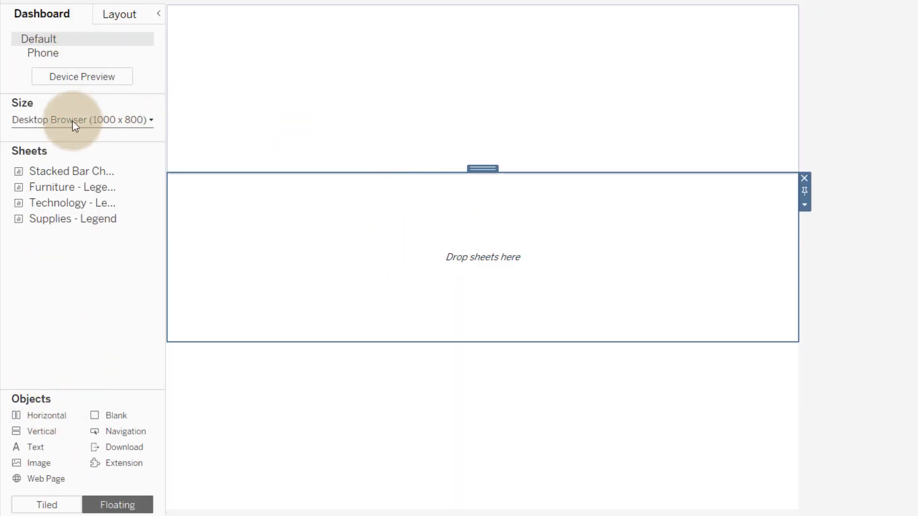
{"action": "left_click_drag", "start_coordinate": [47, 414], "coordinate": [392, 338]}
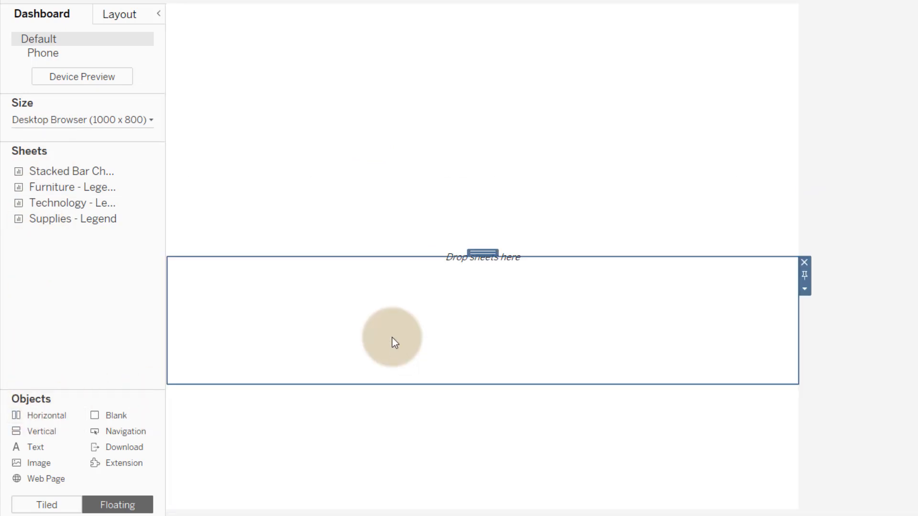
Step: Examine the nested vertical container and the three horizontal containers in the item hierarchy, including each one's position and size
{"action": "left_click_drag", "start_coordinate": [325, 211], "coordinate": [340, 188]}
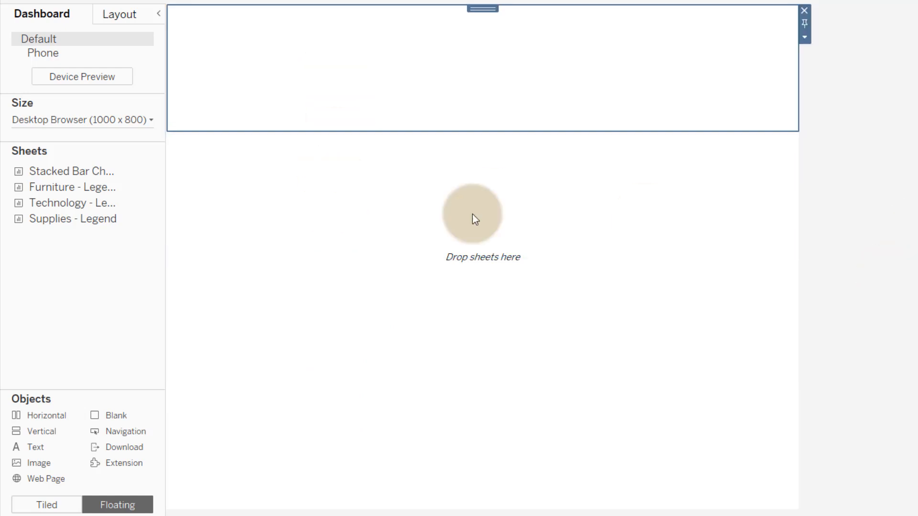
{"action": "left_click", "coordinate": [131, 10]}
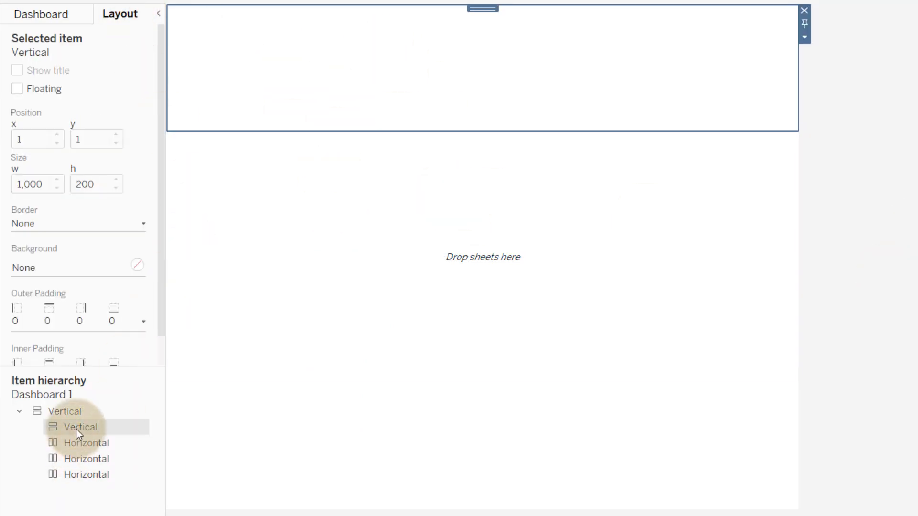
{"action": "left_click", "coordinate": [88, 444]}
{"action": "left_click", "coordinate": [93, 460]}
{"action": "left_click", "coordinate": [94, 474]}
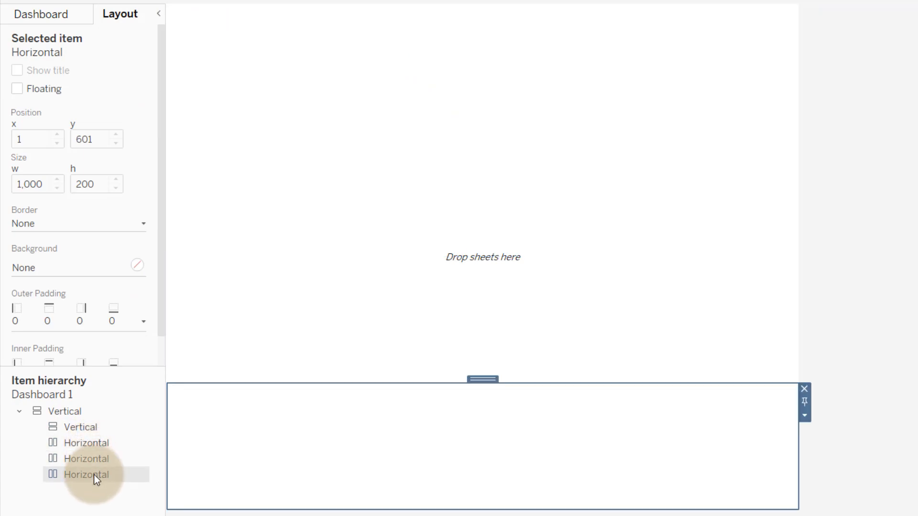
{"action": "left_click", "coordinate": [72, 411]}
{"action": "left_click", "coordinate": [78, 426]}
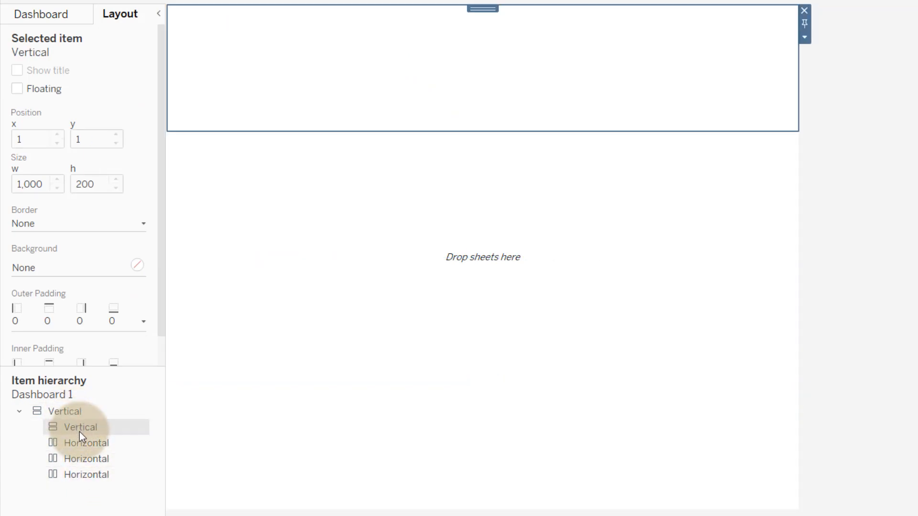
{"action": "left_click", "coordinate": [82, 444]}
{"action": "left_click", "coordinate": [79, 459]}
{"action": "left_click", "coordinate": [81, 473]}
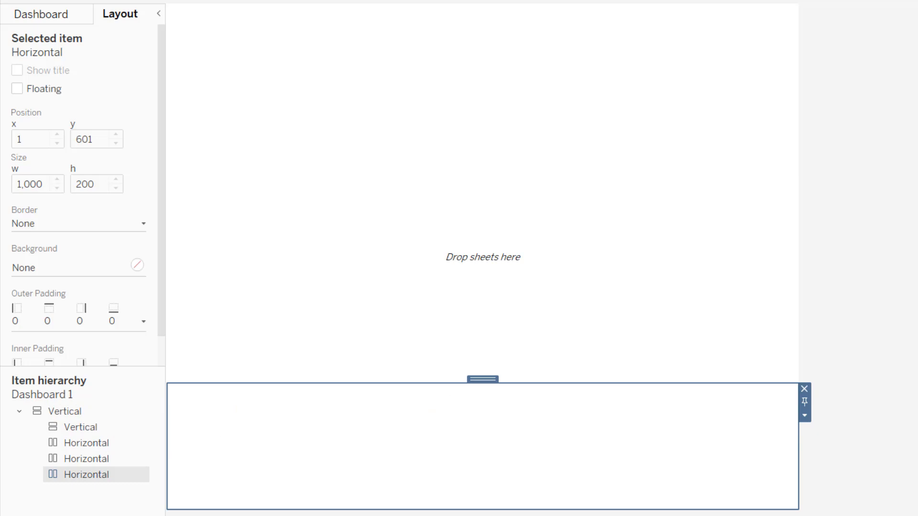
Step: Add a text object reading "Superstore Category Sales By City" to the nested vertical container at the head of the dashboard
{"action": "left_click", "coordinate": [65, 15]}
{"action": "left_click", "coordinate": [299, 76]}
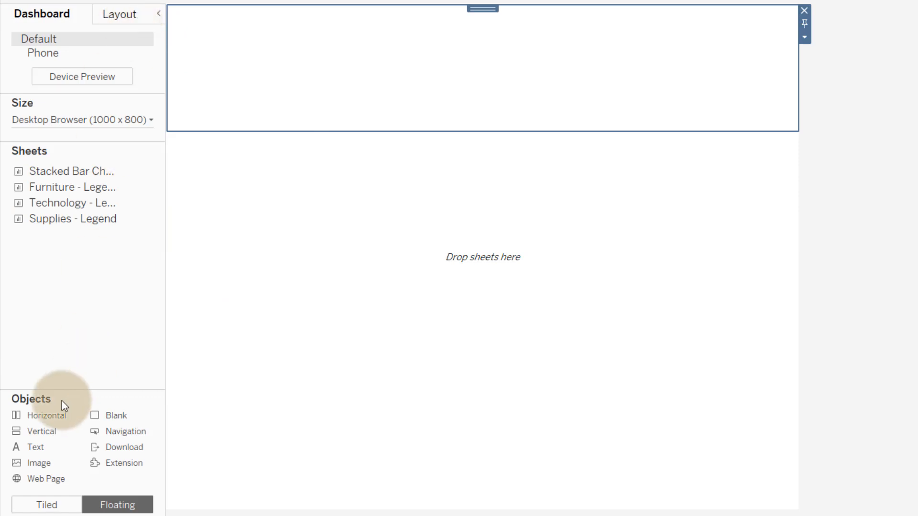
{"action": "left_click_drag", "start_coordinate": [28, 452], "coordinate": [306, 80]}
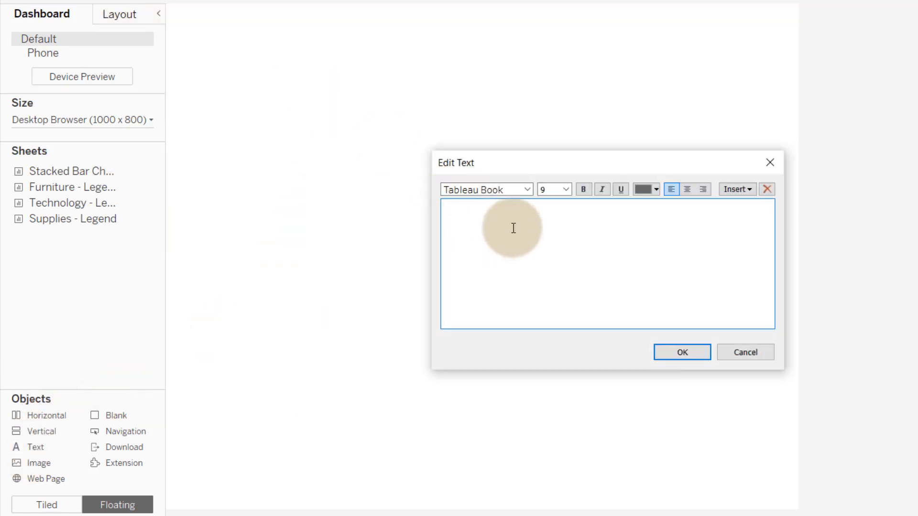
{"action": "type", "text": "Superstore Category Sales By City"}
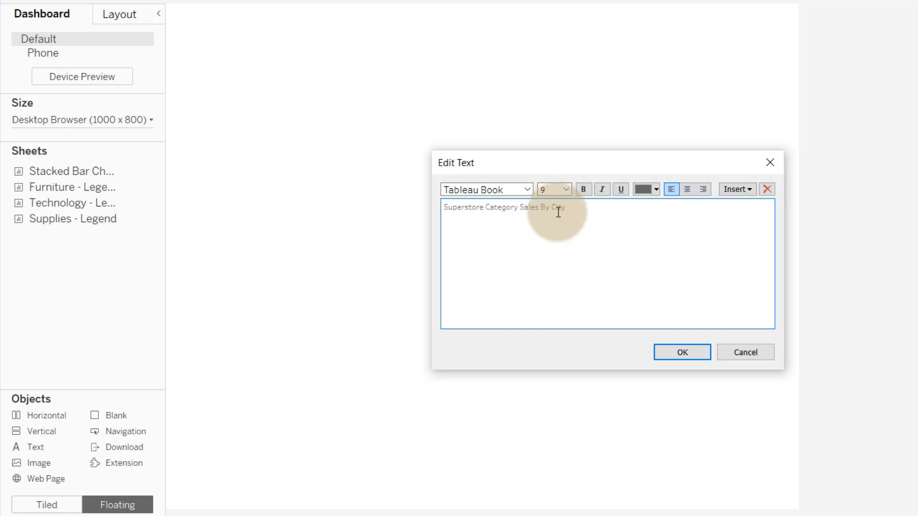
Step: Format the dashboard title text as 18 pt, bold and black, and apply the text edit
{"action": "left_click_drag", "start_coordinate": [566, 207], "coordinate": [442, 207]}
{"action": "left_click", "coordinate": [565, 189]}
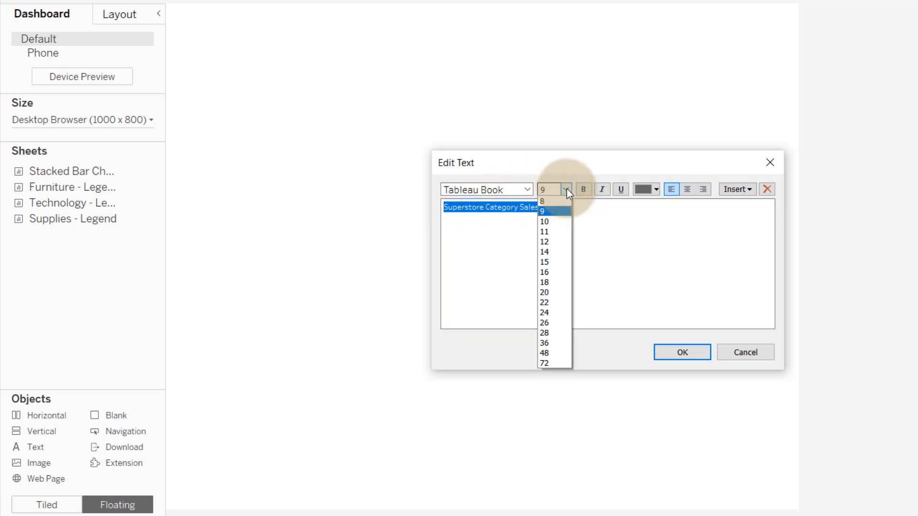
{"action": "left_click", "coordinate": [568, 275]}
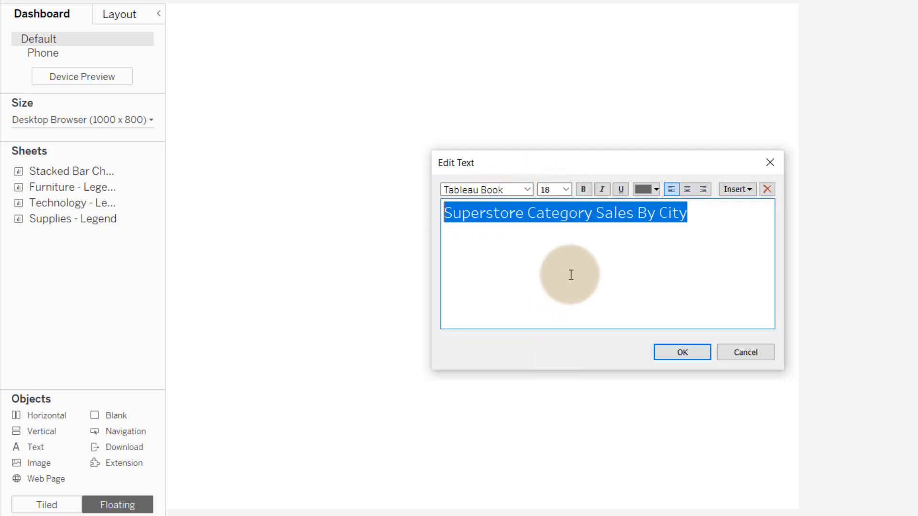
{"action": "left_click", "coordinate": [583, 189]}
{"action": "left_click", "coordinate": [655, 189]}
{"action": "left_click", "coordinate": [643, 203]}
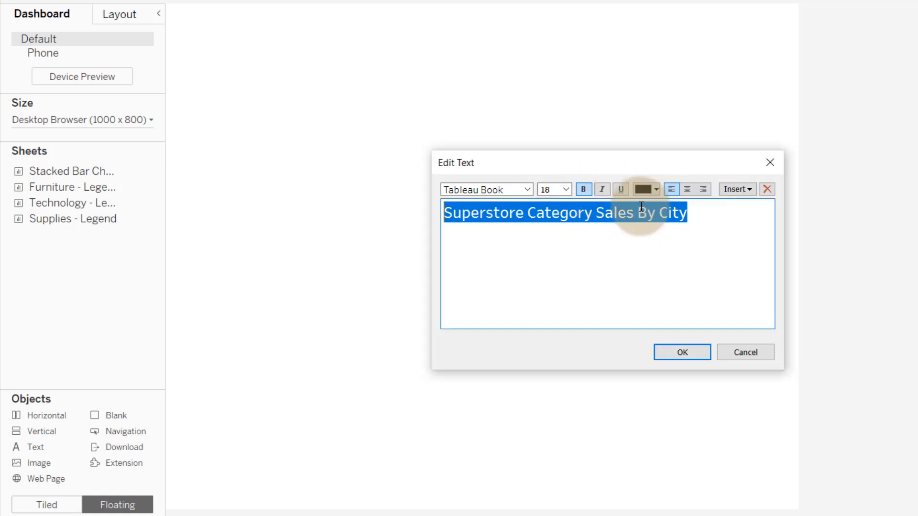
{"action": "left_click", "coordinate": [700, 231]}
{"action": "left_click_drag", "start_coordinate": [679, 168], "coordinate": [609, 93]}
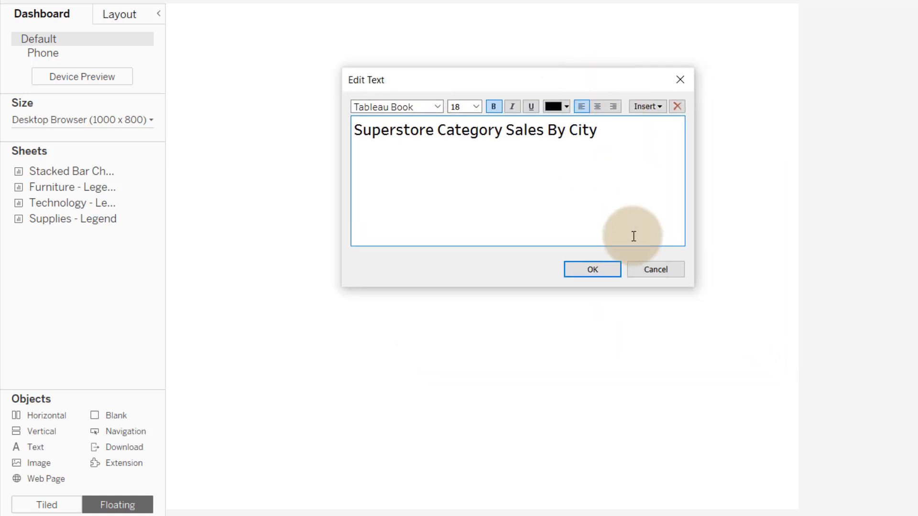
{"action": "left_click", "coordinate": [607, 268]}
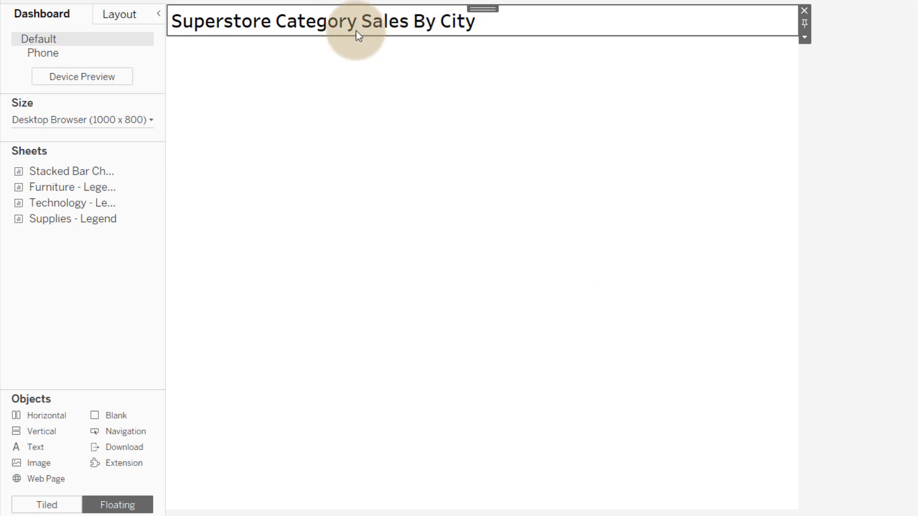
Step: Widen the sidebar to show full sheet names and place the Furniture - Legend sheet in the horizontal container below the title
{"action": "left_click", "coordinate": [403, 74]}
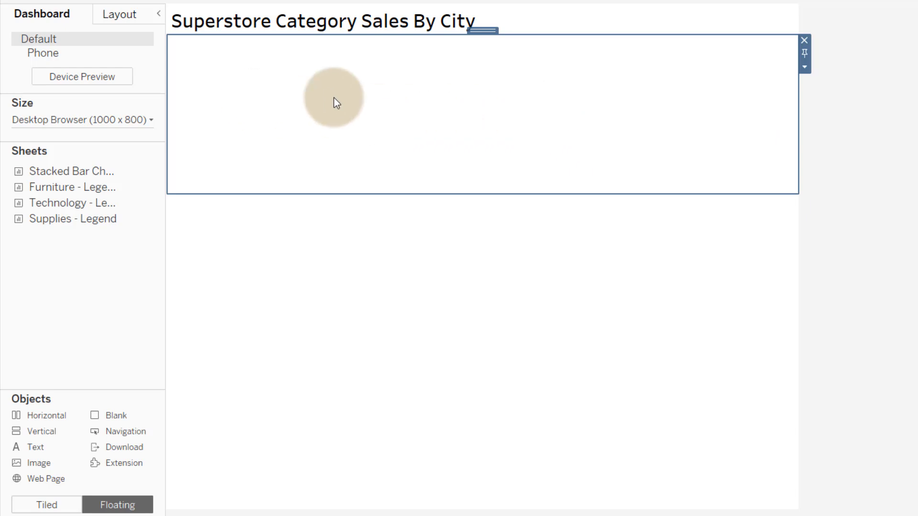
{"action": "left_click", "coordinate": [117, 14]}
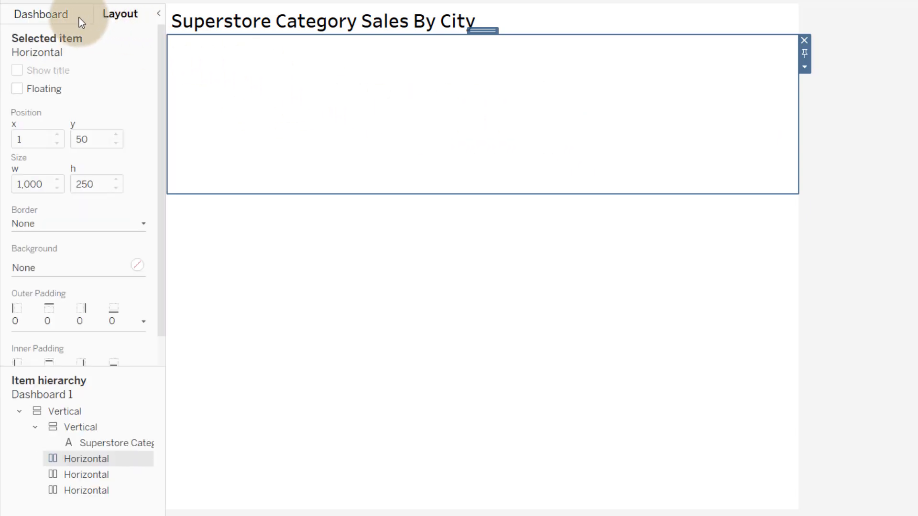
{"action": "left_click", "coordinate": [51, 15]}
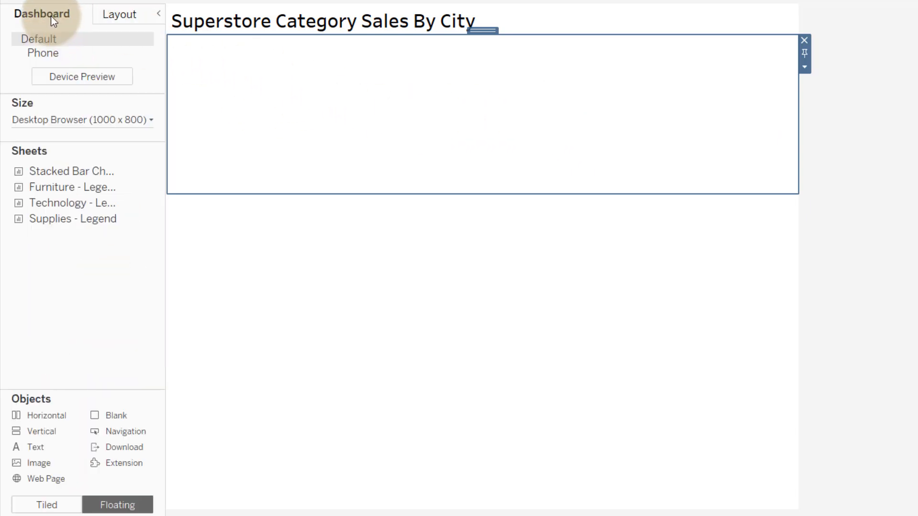
{"action": "mouse_move", "coordinate": [159, 215]}
{"action": "mouse_move", "coordinate": [164, 215]}
{"action": "left_mouse_down"}
{"action": "mouse_move", "coordinate": [192, 215]}
{"action": "mouse_move", "coordinate": [181, 217]}
{"action": "left_mouse_up"}
{"action": "mouse_move", "coordinate": [115, 187]}
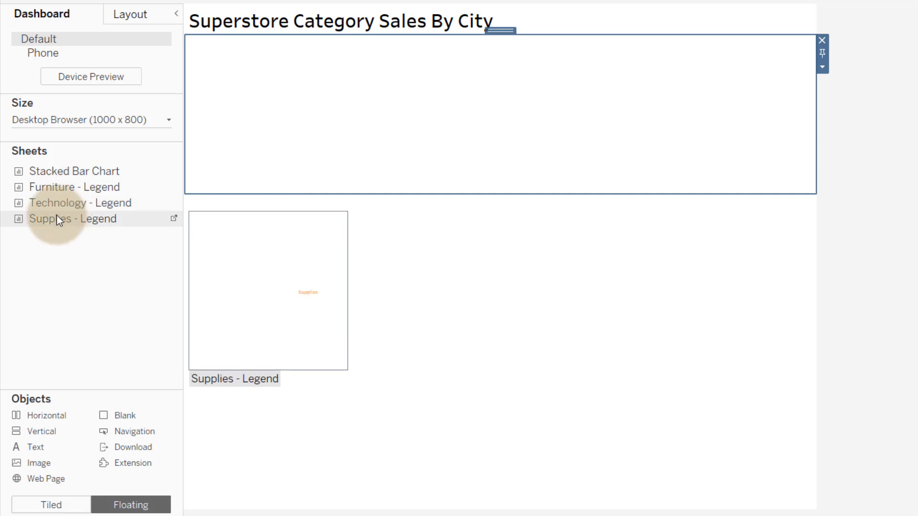
{"action": "left_click_drag", "start_coordinate": [47, 187], "coordinate": [258, 107]}
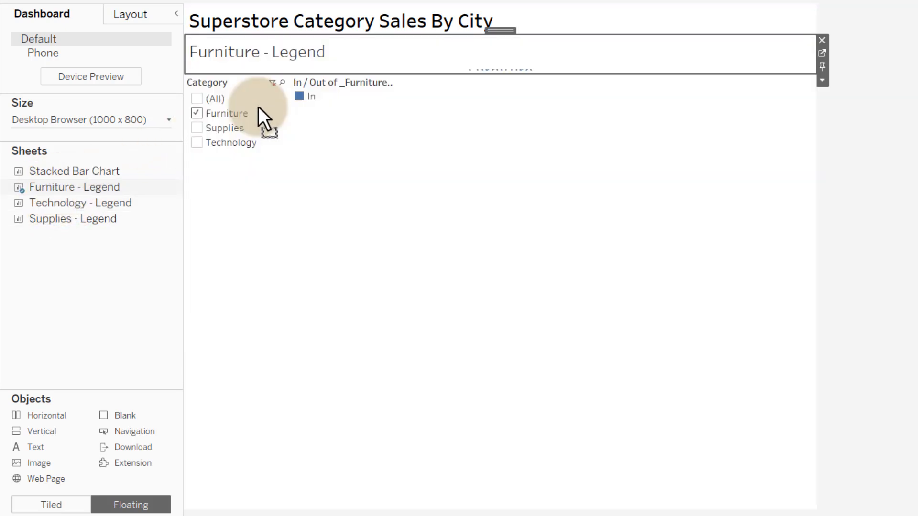
Step: Increase the height of the horizontal container holding the Furniture legend sheet
{"action": "left_click", "coordinate": [277, 226]}
{"action": "left_click", "coordinate": [363, 129]}
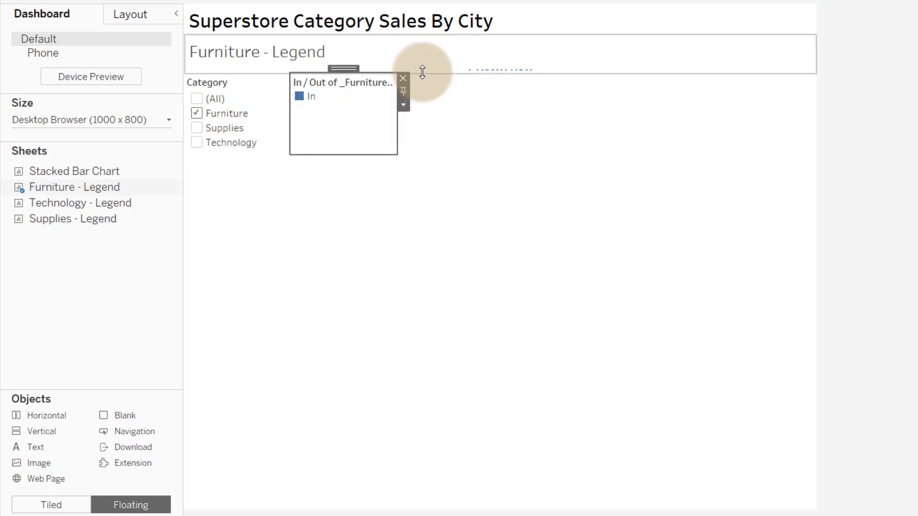
{"action": "left_click_drag", "start_coordinate": [420, 74], "coordinate": [417, 91]}
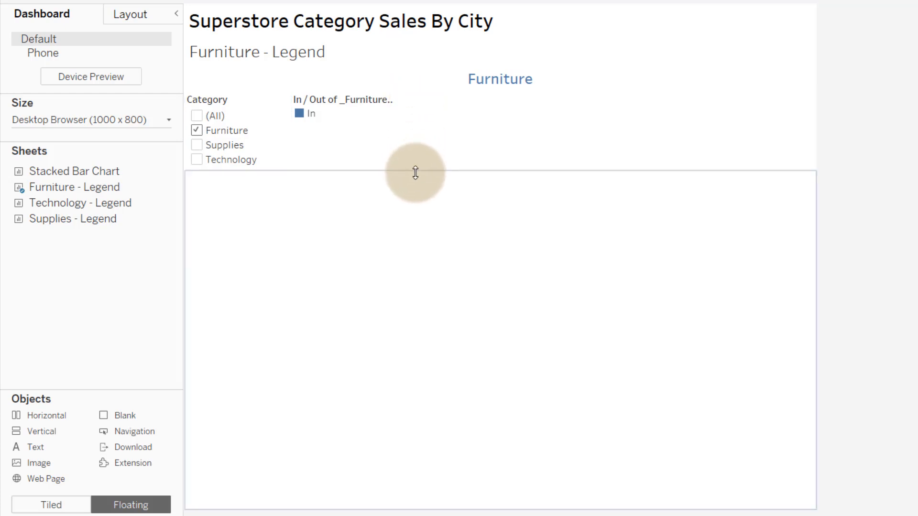
{"action": "left_click_drag", "start_coordinate": [415, 173], "coordinate": [402, 238]}
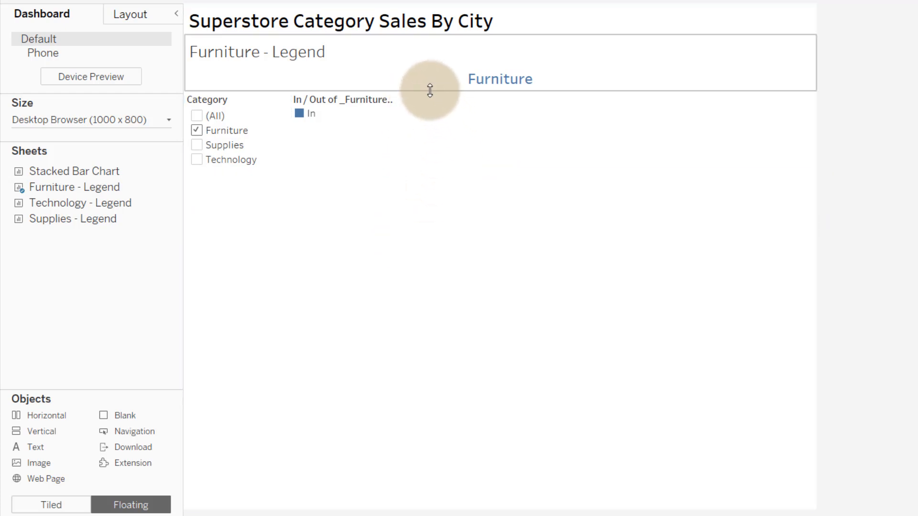
{"action": "left_click_drag", "start_coordinate": [430, 91], "coordinate": [417, 144]}
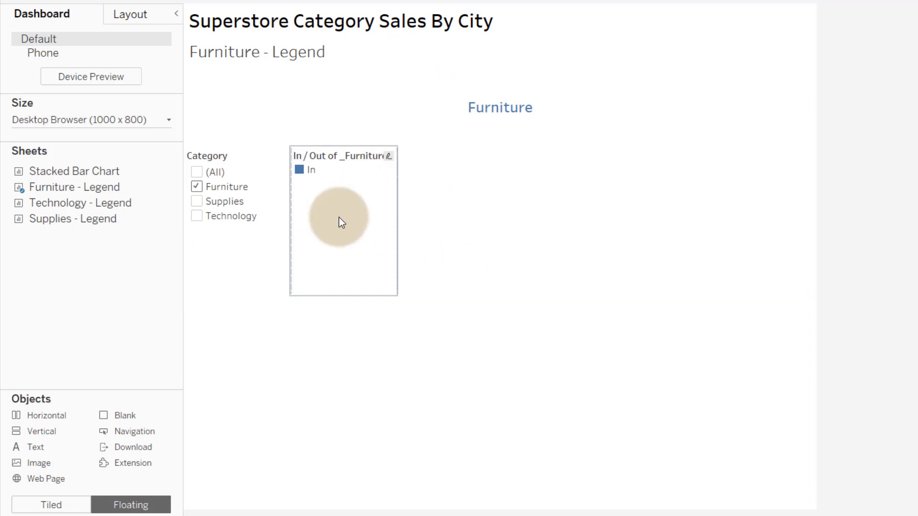
Step: Place the Supplies - Legend sheet to the right of the Furniture legend and hide both sheets' titles
{"action": "left_click", "coordinate": [506, 126]}
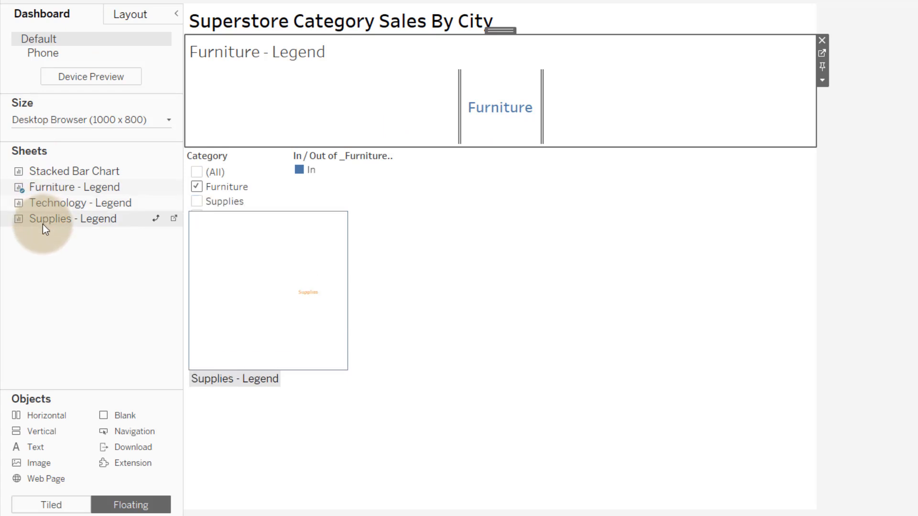
{"action": "left_click_drag", "start_coordinate": [42, 223], "coordinate": [564, 96]}
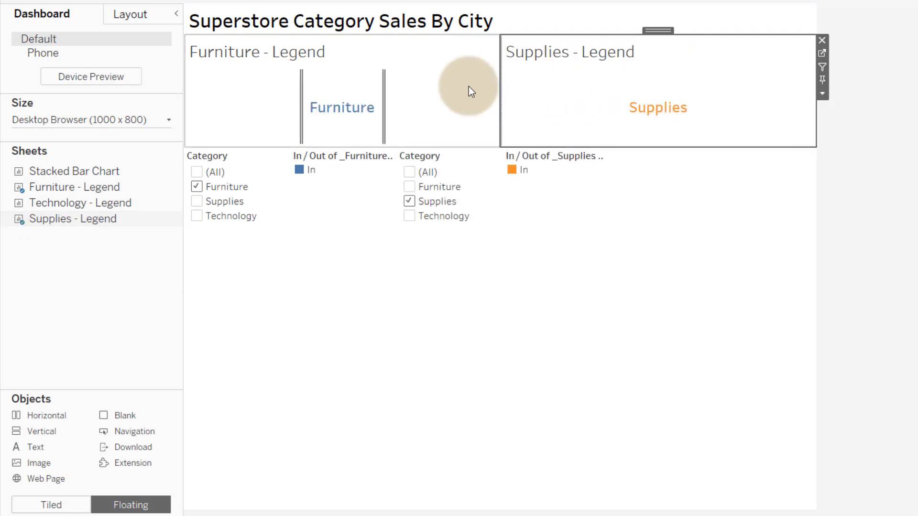
{"action": "right_click", "coordinate": [282, 53]}
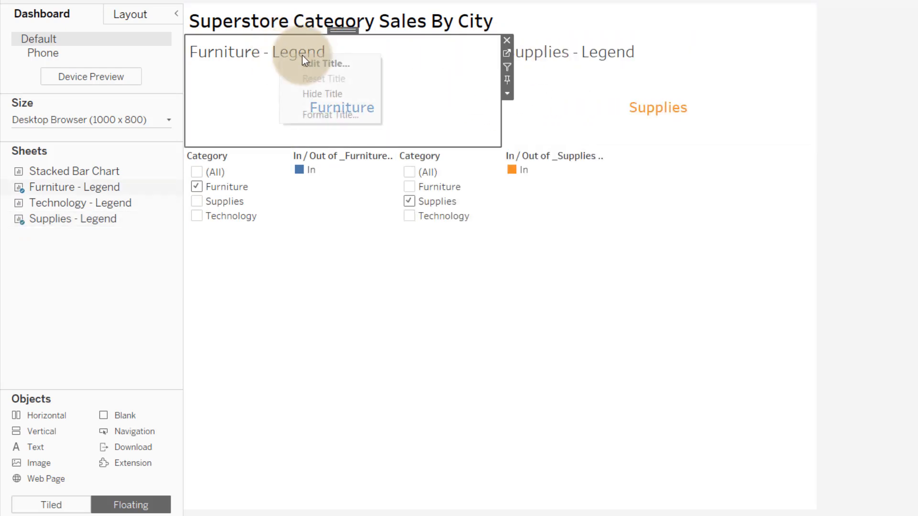
{"action": "left_click", "coordinate": [323, 95]}
{"action": "right_click", "coordinate": [558, 58]}
{"action": "left_click", "coordinate": [578, 95]}
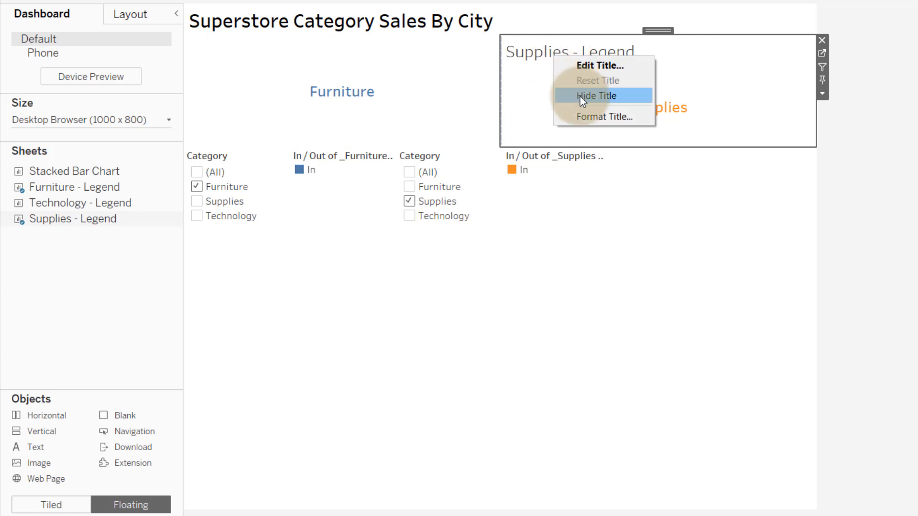
Step: Place the Technology - Legend sheet to the right of the Supplies legend and hide its title
{"action": "left_click", "coordinate": [55, 204]}
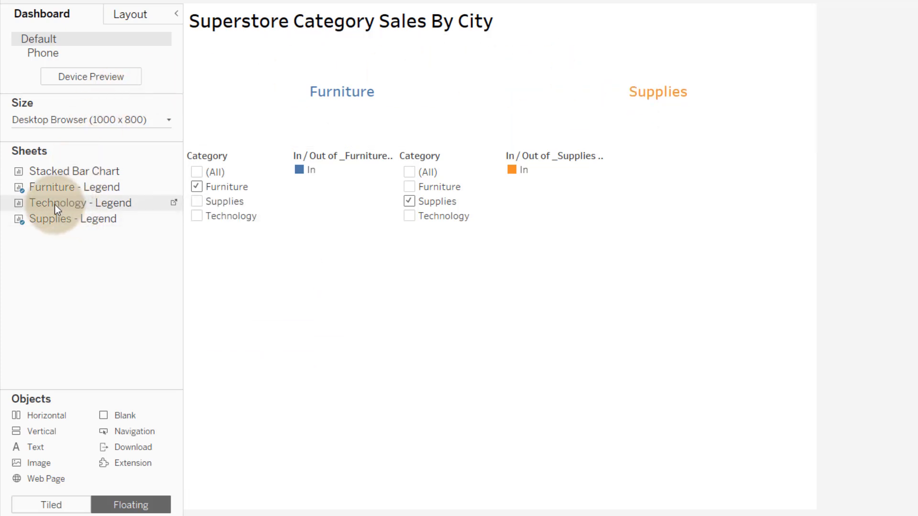
{"action": "left_click_drag", "start_coordinate": [49, 205], "coordinate": [808, 92]}
{"action": "right_click", "coordinate": [680, 53]}
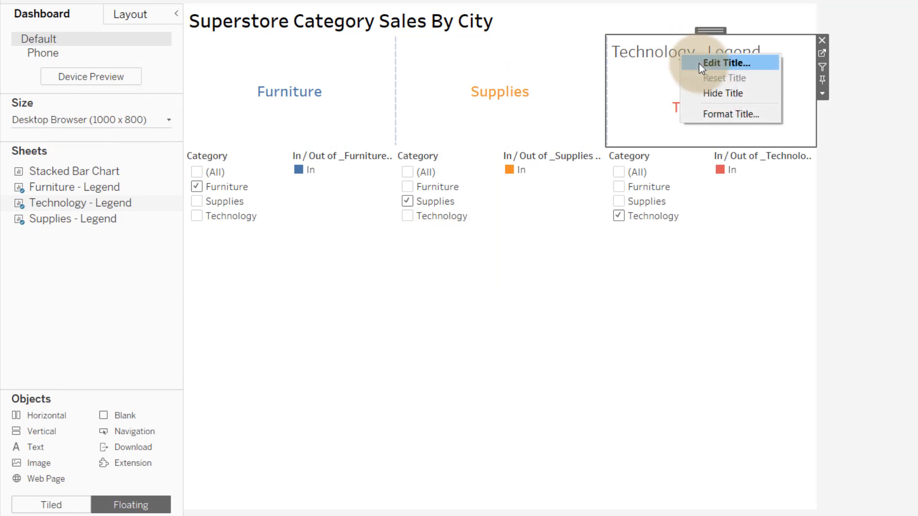
{"action": "left_click", "coordinate": [707, 93]}
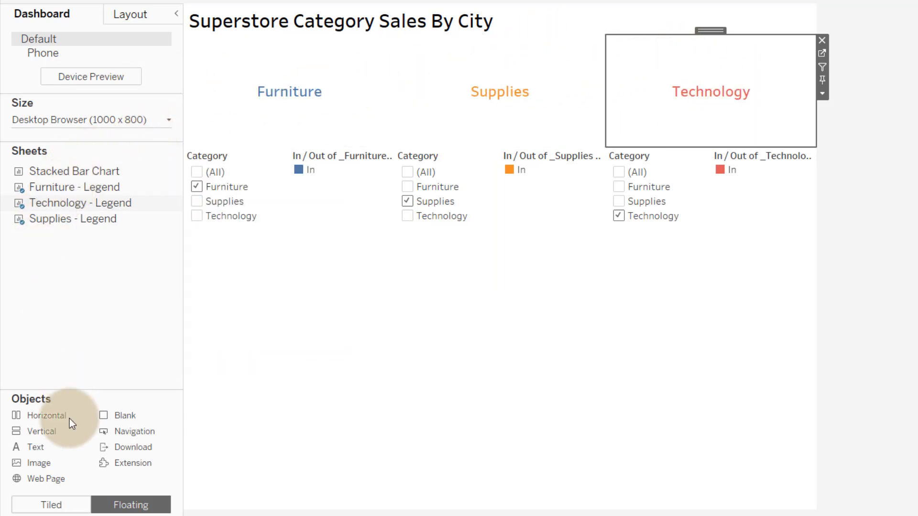
Step: Add a blank object after the Technology legend, and reduce the Furniture legend's width and the legend row's height
{"action": "left_click_drag", "start_coordinate": [127, 413], "coordinate": [787, 85]}
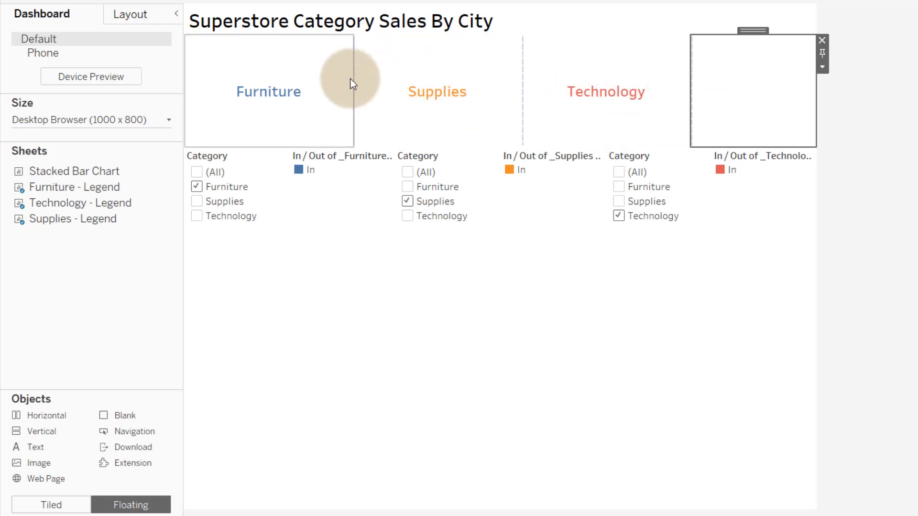
{"action": "left_click_drag", "start_coordinate": [353, 78], "coordinate": [270, 88]}
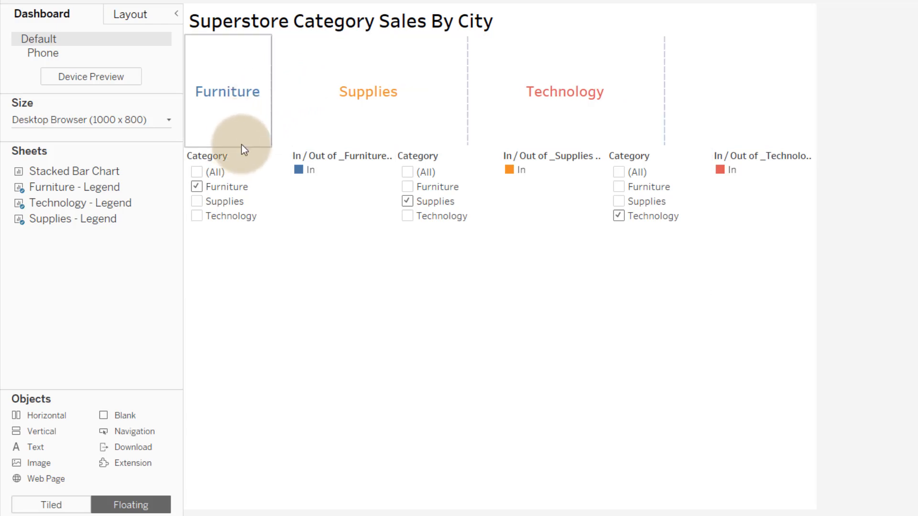
{"action": "left_click_drag", "start_coordinate": [242, 145], "coordinate": [248, 116]}
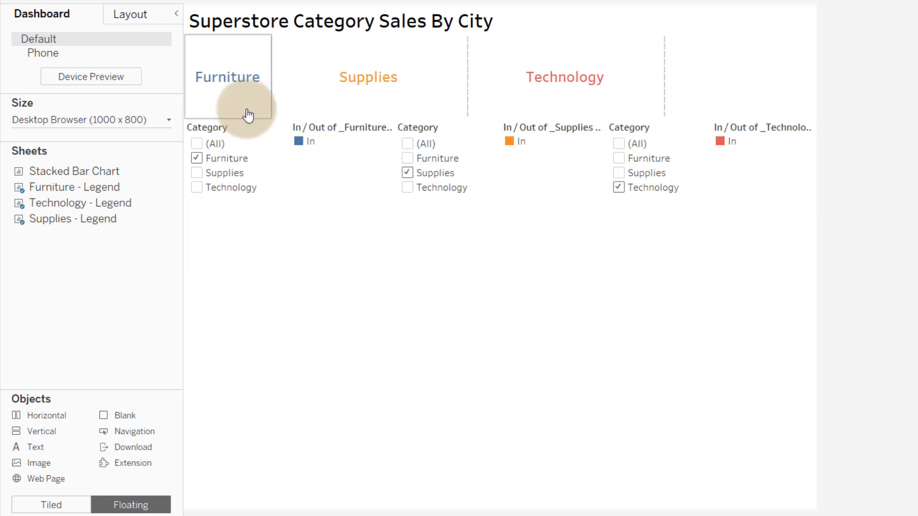
Step: Narrow the Furniture legend to fit its label and reduce the height of the legend row
{"action": "left_click", "coordinate": [222, 101]}
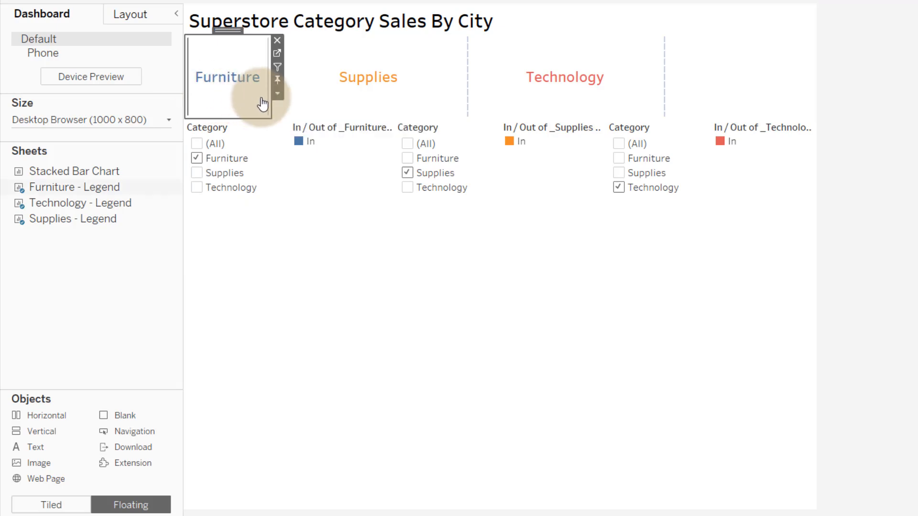
{"action": "left_click_drag", "start_coordinate": [270, 102], "coordinate": [259, 100]}
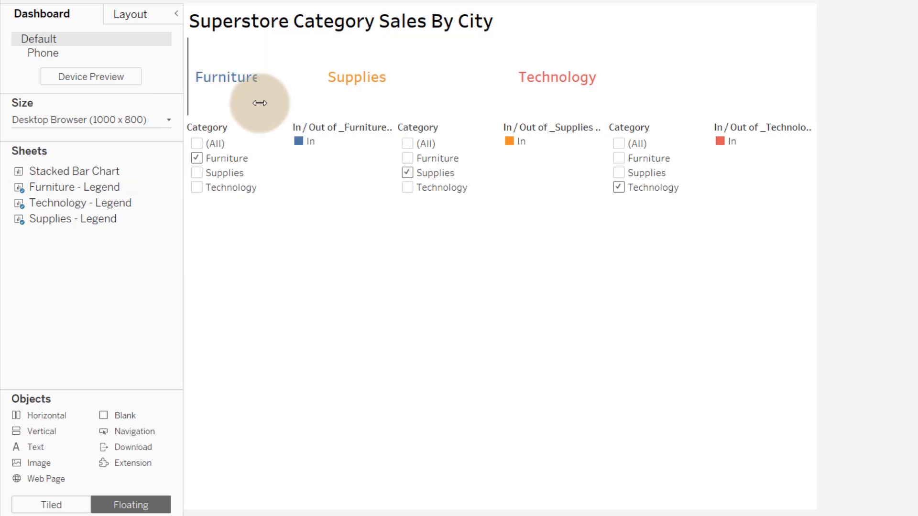
{"action": "left_click", "coordinate": [218, 94]}
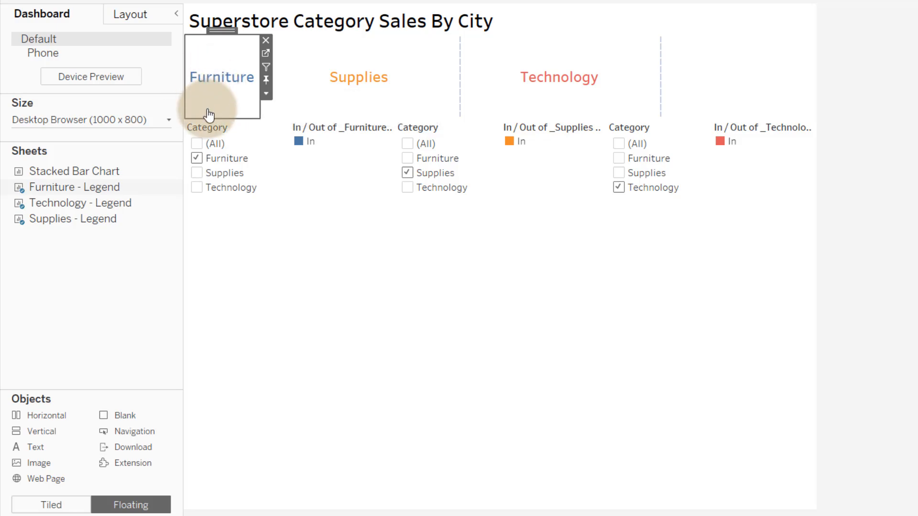
{"action": "left_click_drag", "start_coordinate": [208, 118], "coordinate": [213, 98]}
{"action": "left_click", "coordinate": [214, 73]}
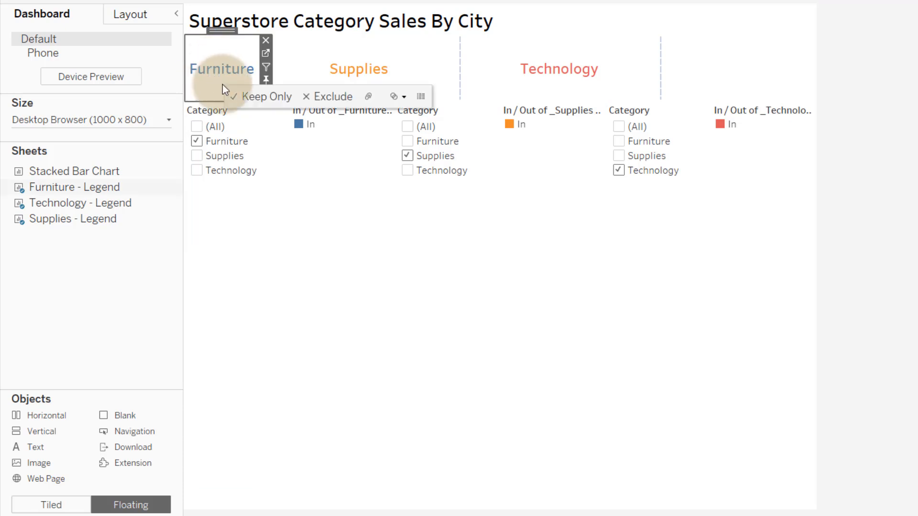
Step: Narrow the Supplies legend so it fits closely around its label beside the Furniture legend
{"action": "left_click", "coordinate": [464, 68]}
{"action": "left_click_drag", "start_coordinate": [457, 76], "coordinate": [331, 77]}
{"action": "left_click", "coordinate": [301, 76]}
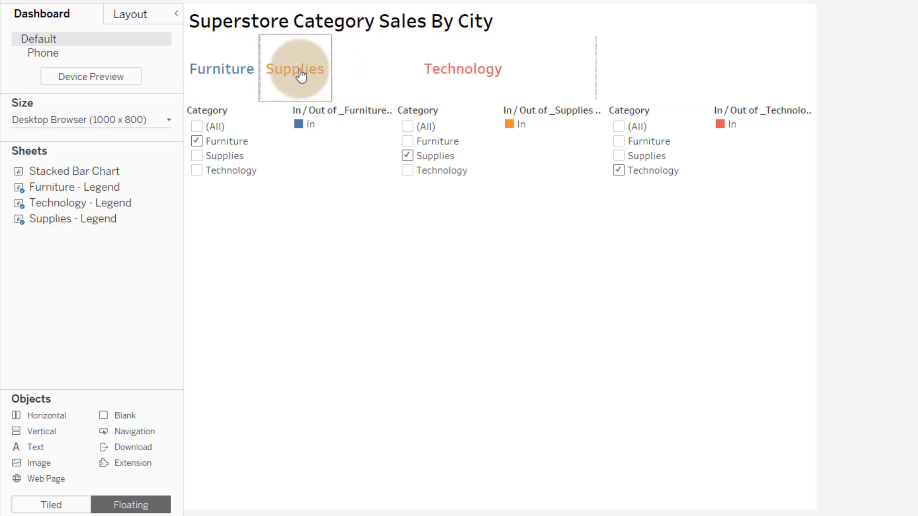
{"action": "left_click", "coordinate": [221, 77]}
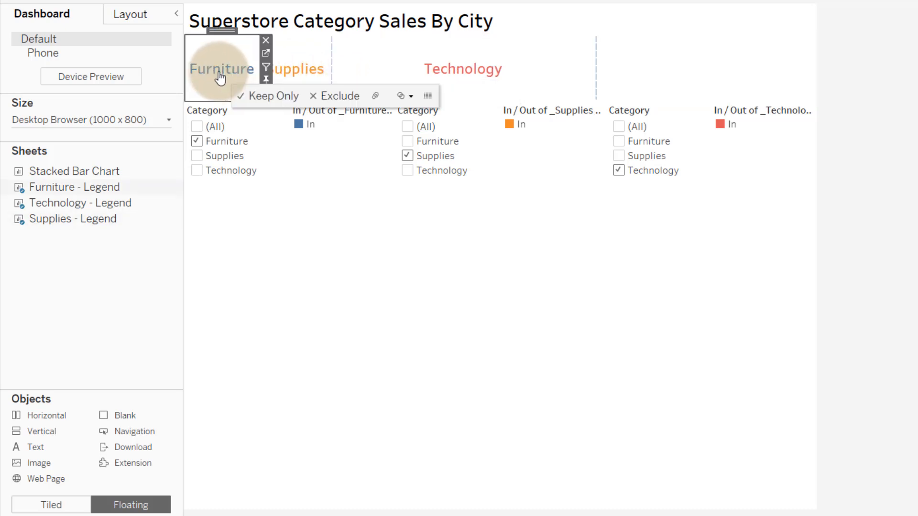
{"action": "left_click", "coordinate": [284, 69]}
Step: Narrow the Technology legend so it sits closely beside the Supplies legend
{"action": "left_click", "coordinate": [464, 67]}
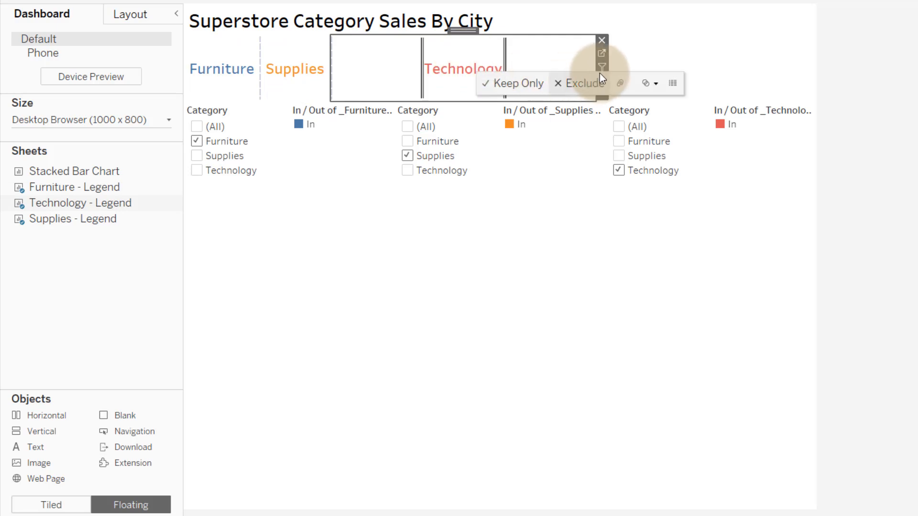
{"action": "left_click_drag", "start_coordinate": [597, 63], "coordinate": [423, 67]}
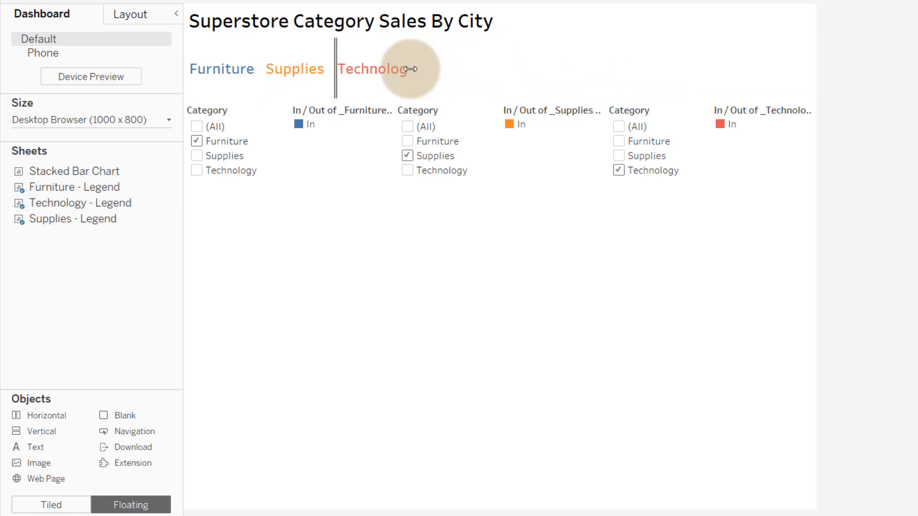
{"action": "left_click", "coordinate": [368, 74]}
{"action": "left_click", "coordinate": [232, 75]}
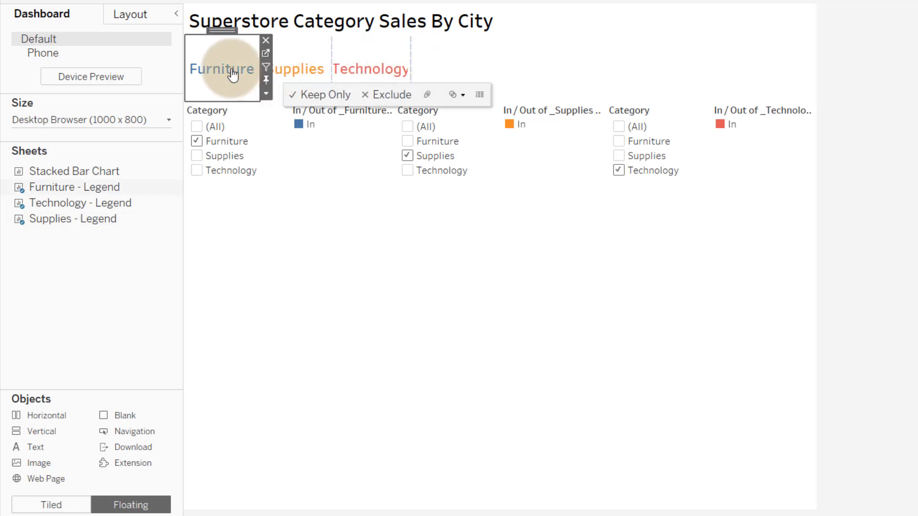
Step: Reduce the legend row's height further and widen the Technology legend slightly so its full label fits
{"action": "left_click", "coordinate": [577, 65]}
{"action": "left_click_drag", "start_coordinate": [471, 100], "coordinate": [471, 84]}
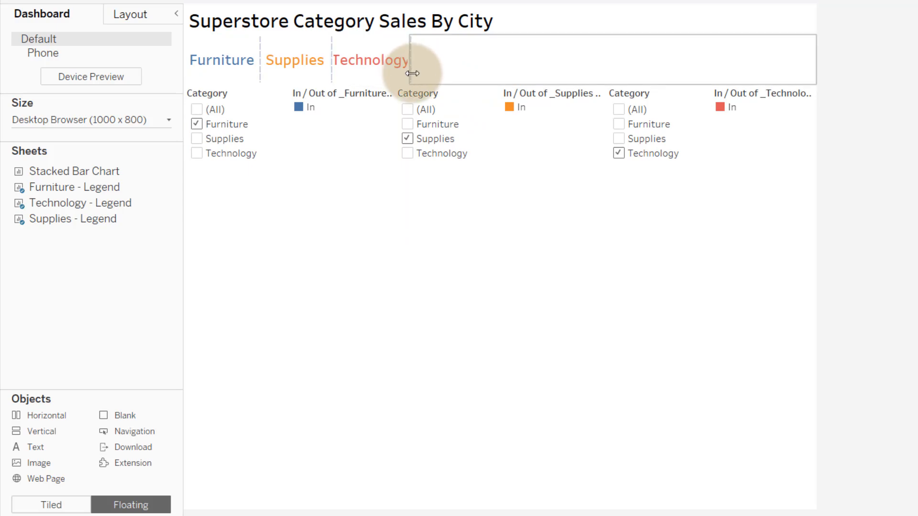
{"action": "left_click", "coordinate": [415, 73]}
{"action": "left_click_drag", "start_coordinate": [417, 73], "coordinate": [442, 74]}
{"action": "left_click", "coordinate": [446, 65]}
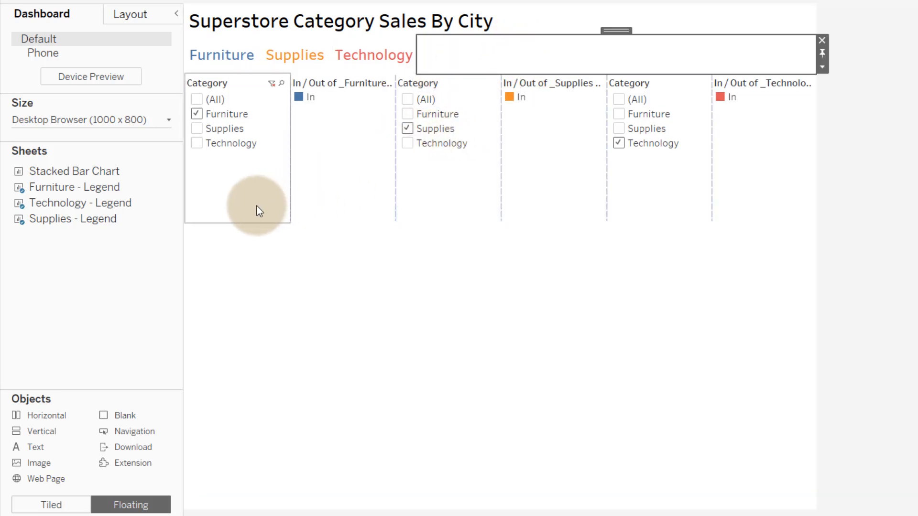
Step: Remove the container of Category filters and In / Out color legends below the legend row from the dashboard
{"action": "left_click", "coordinate": [243, 210]}
{"action": "left_click", "coordinate": [323, 209]}
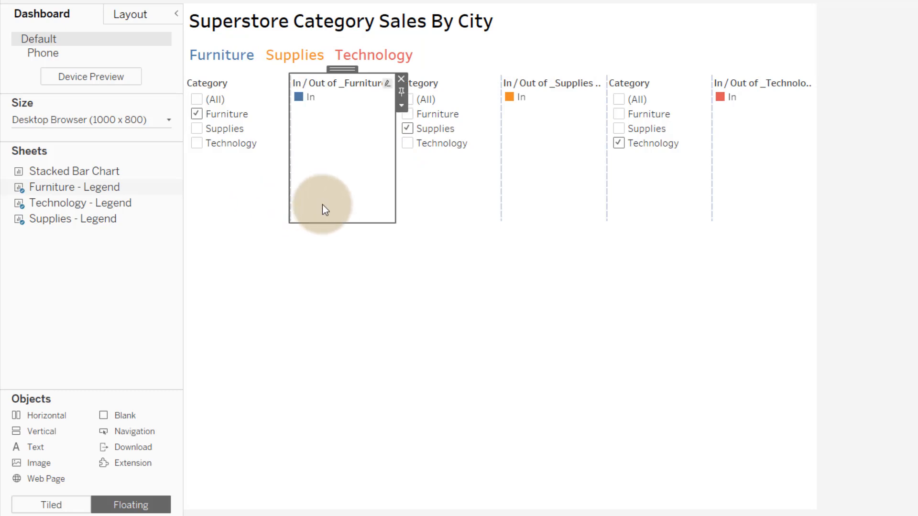
{"action": "left_click", "coordinate": [483, 198]}
{"action": "left_click", "coordinate": [588, 186]}
{"action": "left_click", "coordinate": [632, 185]}
{"action": "left_click", "coordinate": [765, 141]}
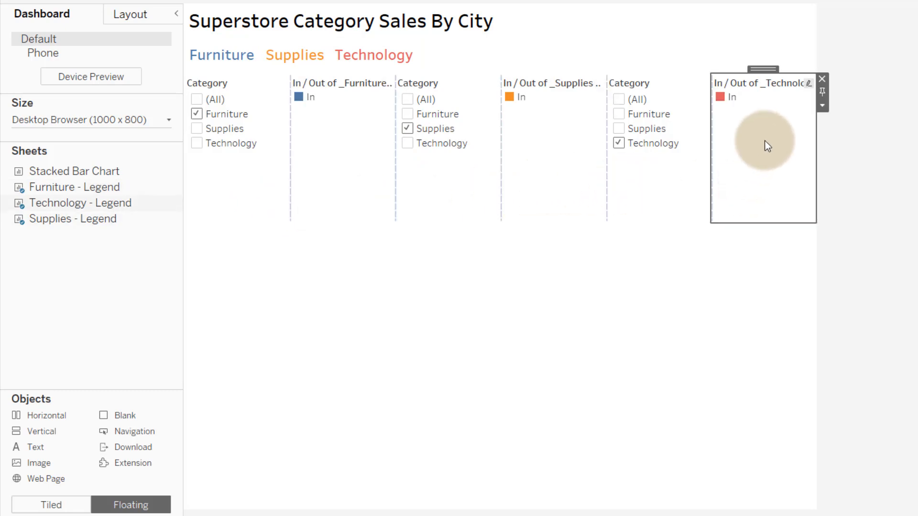
{"action": "left_click", "coordinate": [822, 80]}
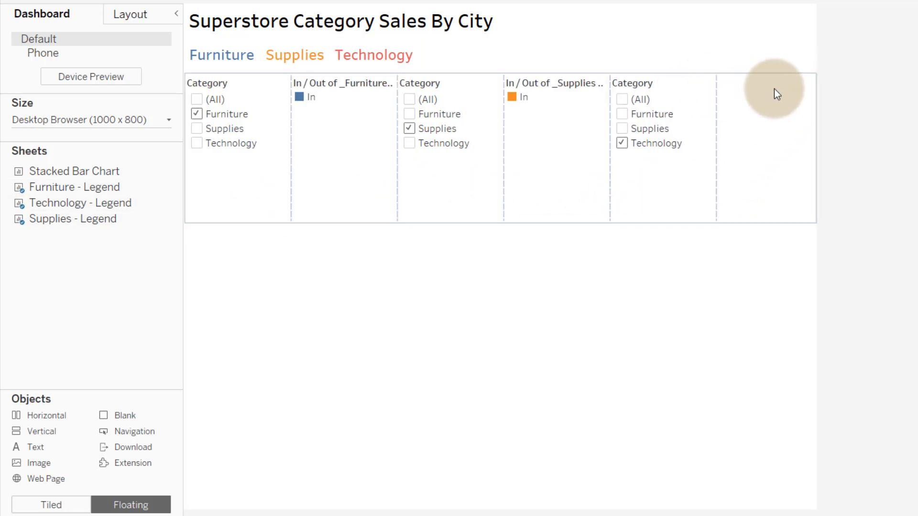
{"action": "left_click", "coordinate": [776, 89]}
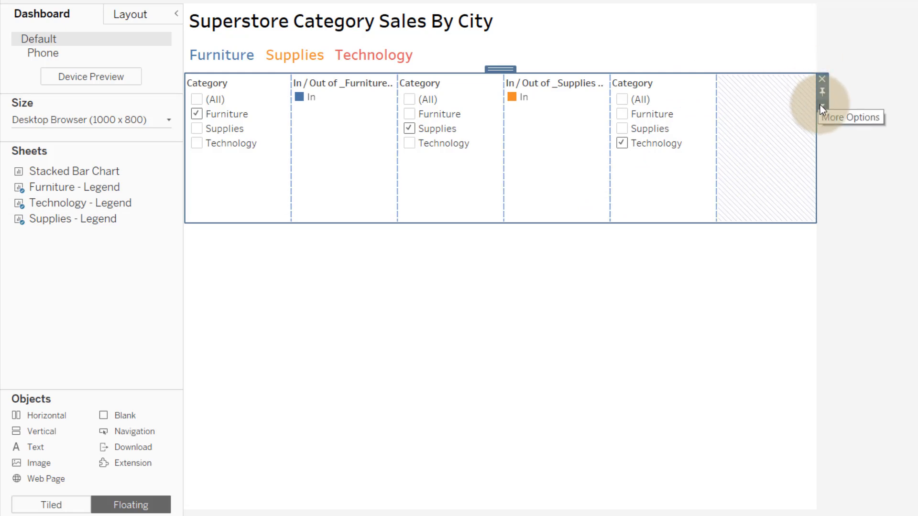
{"action": "left_click", "coordinate": [821, 106]}
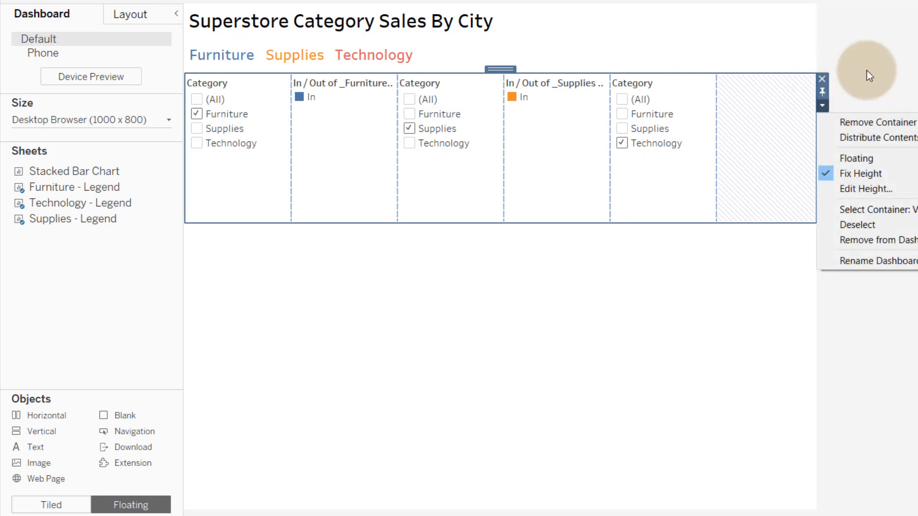
{"action": "left_click", "coordinate": [856, 239]}
{"action": "left_click", "coordinate": [651, 305]}
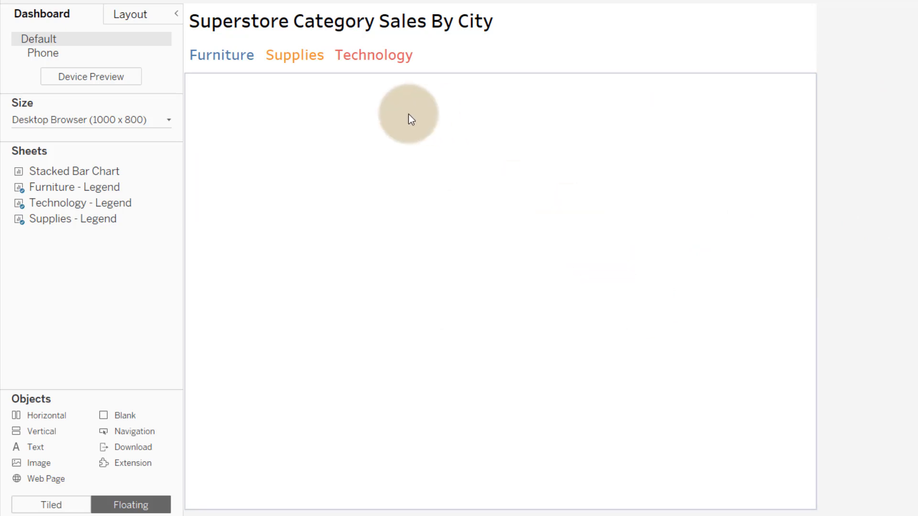
Step: Add a horizontal container at the lower edge of the empty container beneath the legend row
{"action": "left_click", "coordinate": [445, 92]}
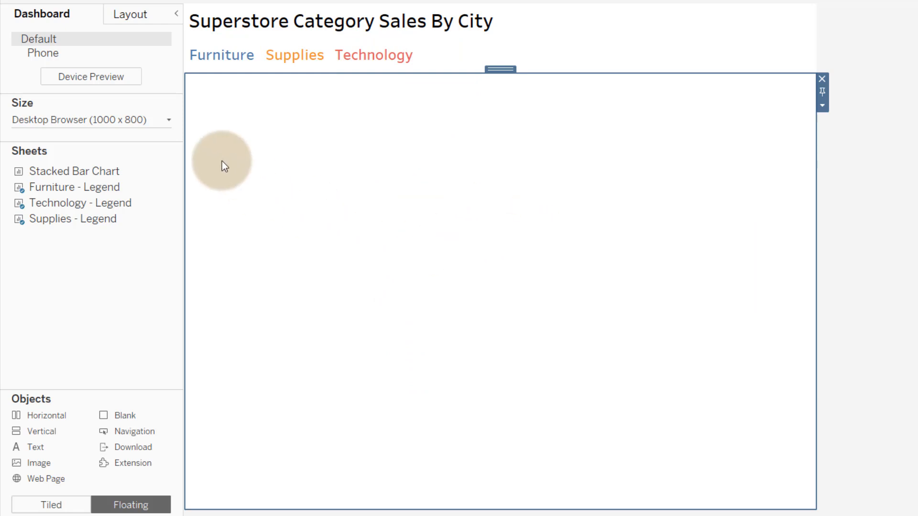
{"action": "left_click", "coordinate": [133, 14]}
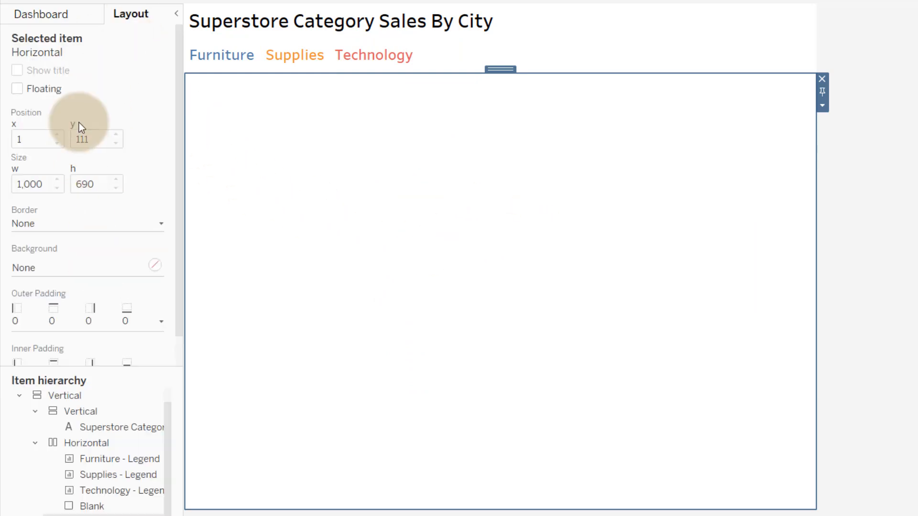
{"action": "left_click", "coordinate": [38, 19]}
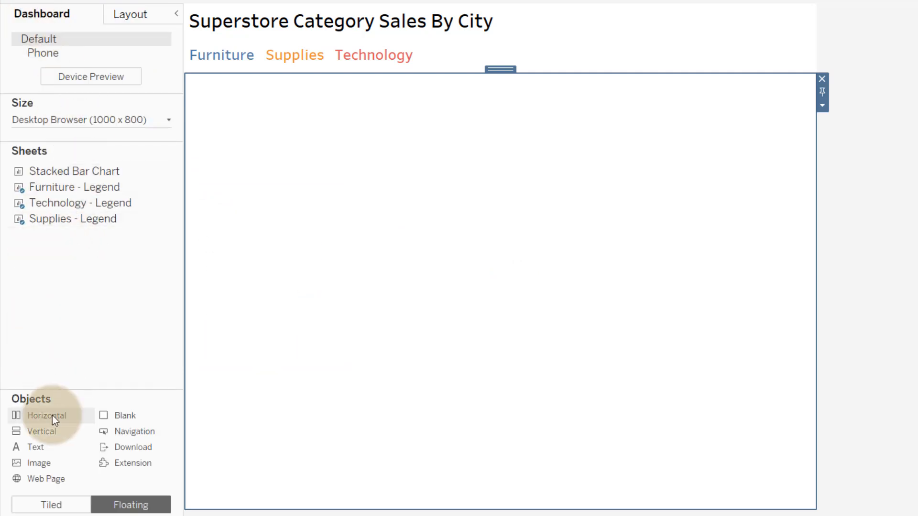
{"action": "left_click_drag", "start_coordinate": [53, 416], "coordinate": [363, 308]}
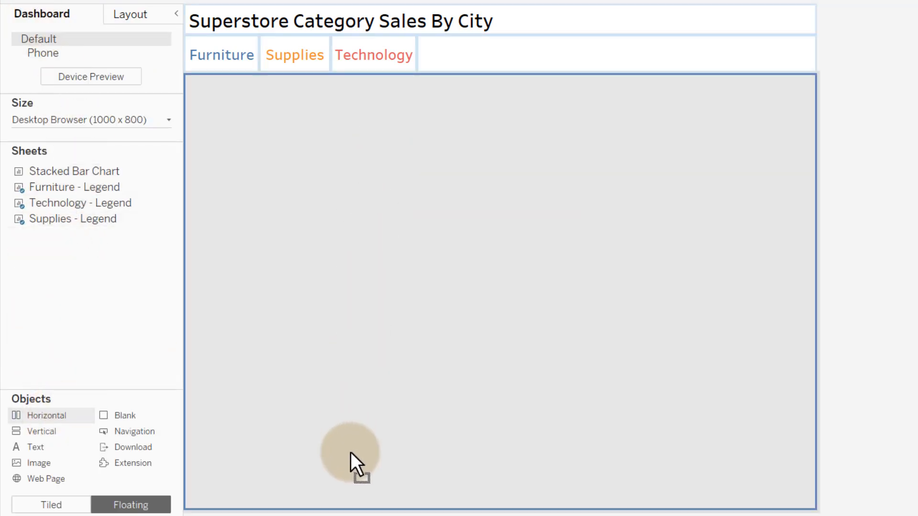
{"action": "left_click_drag", "start_coordinate": [351, 452], "coordinate": [349, 506]}
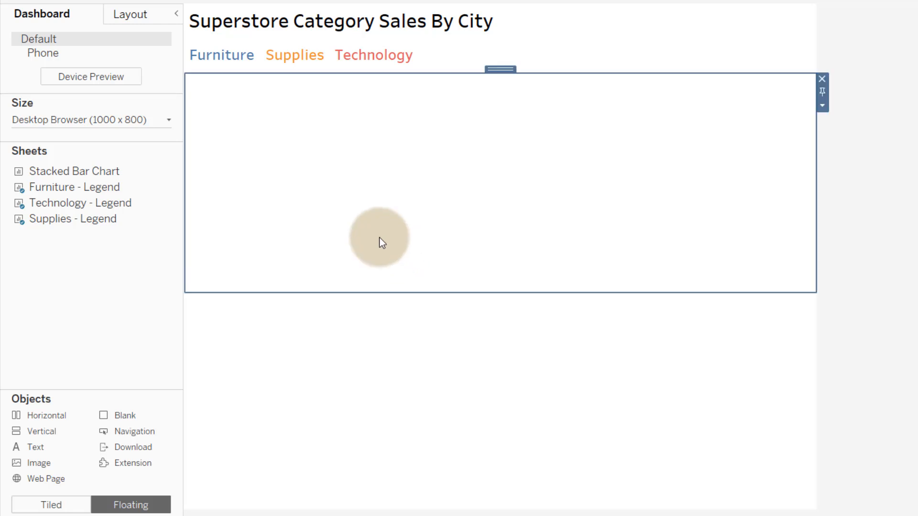
Step: Place the Stacked Bar Chart sheet in the container beneath the legend row and hide its title
{"action": "left_click", "coordinate": [142, 16]}
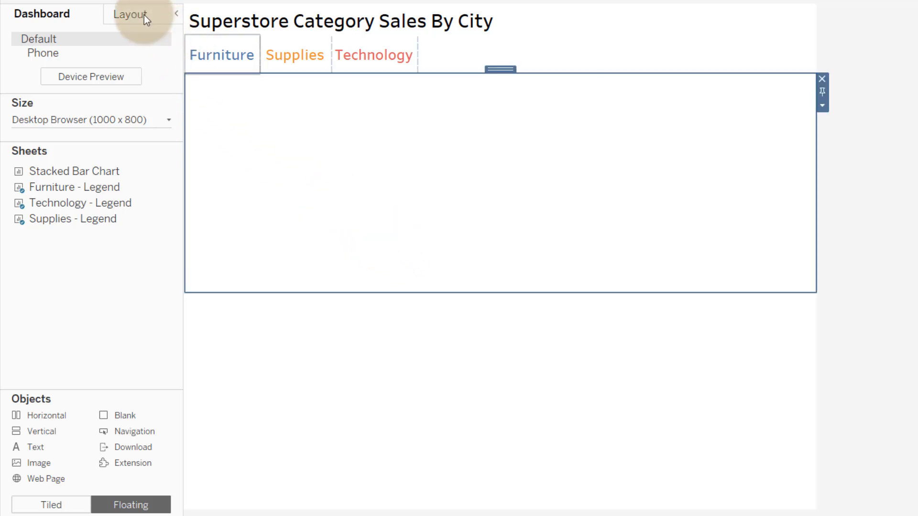
{"action": "left_click", "coordinate": [66, 14]}
{"action": "left_click_drag", "start_coordinate": [56, 172], "coordinate": [445, 159]}
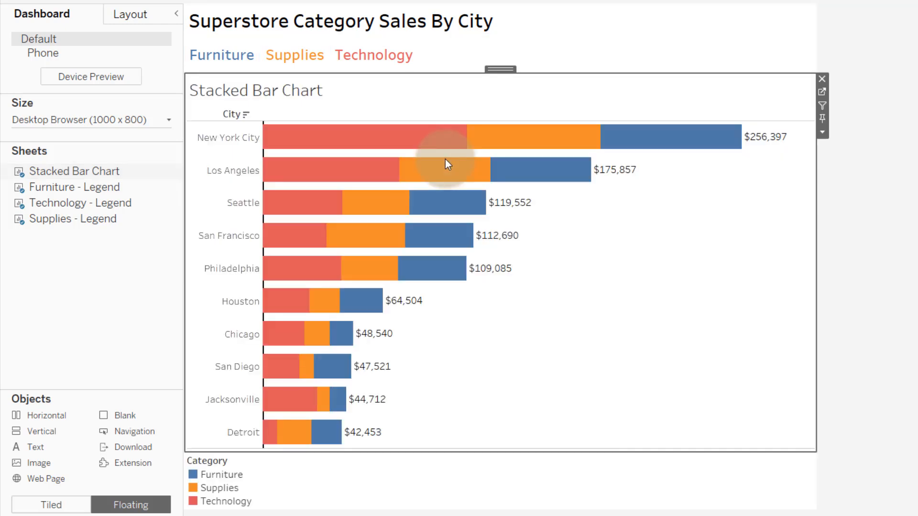
{"action": "right_click", "coordinate": [275, 89]}
{"action": "left_click", "coordinate": [306, 128]}
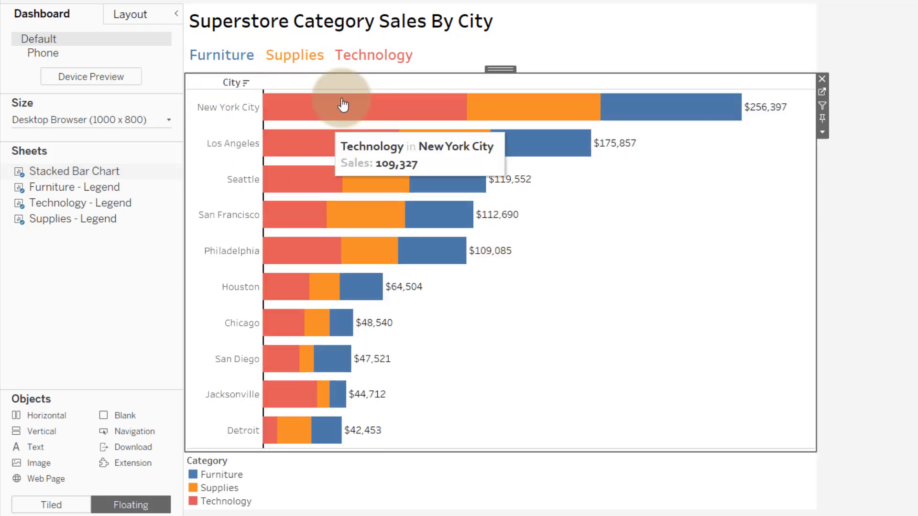
Step: Hide the City field label for rows in the stacked bar chart
{"action": "right_click", "coordinate": [229, 82]}
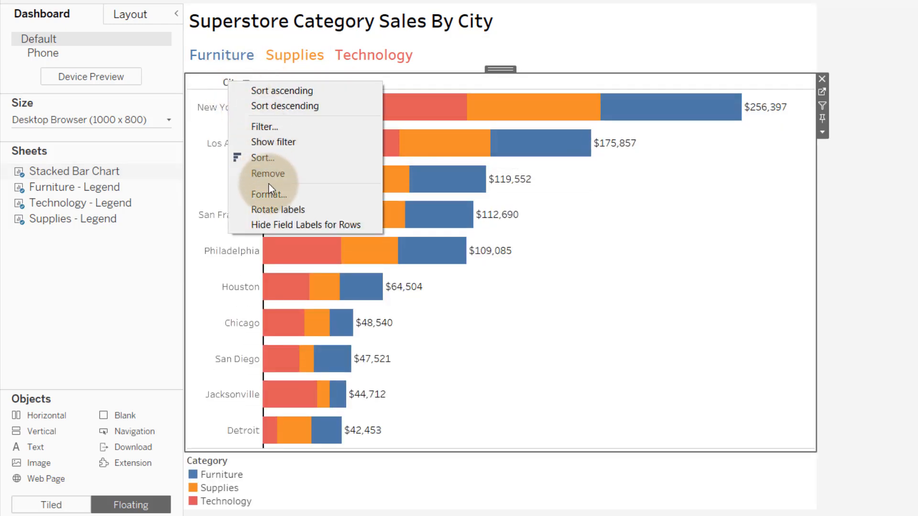
{"action": "left_click", "coordinate": [269, 224]}
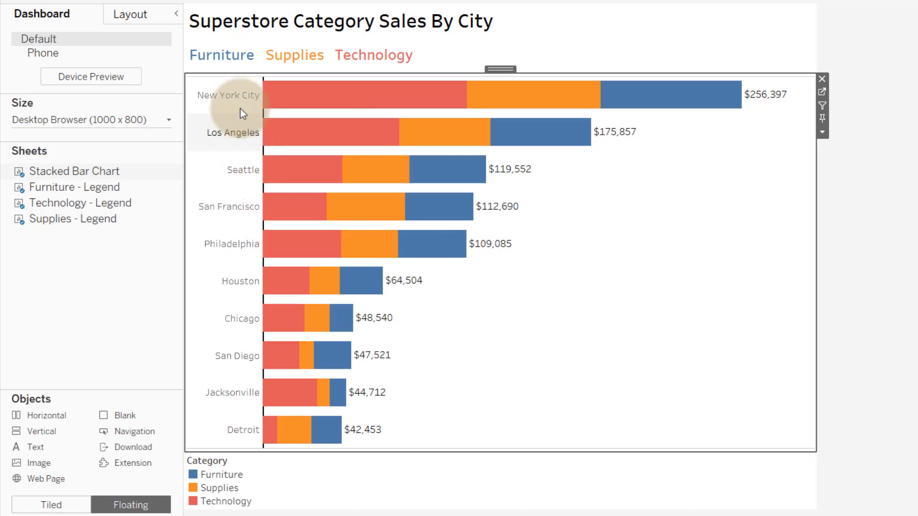
{"action": "left_click", "coordinate": [865, 167]}
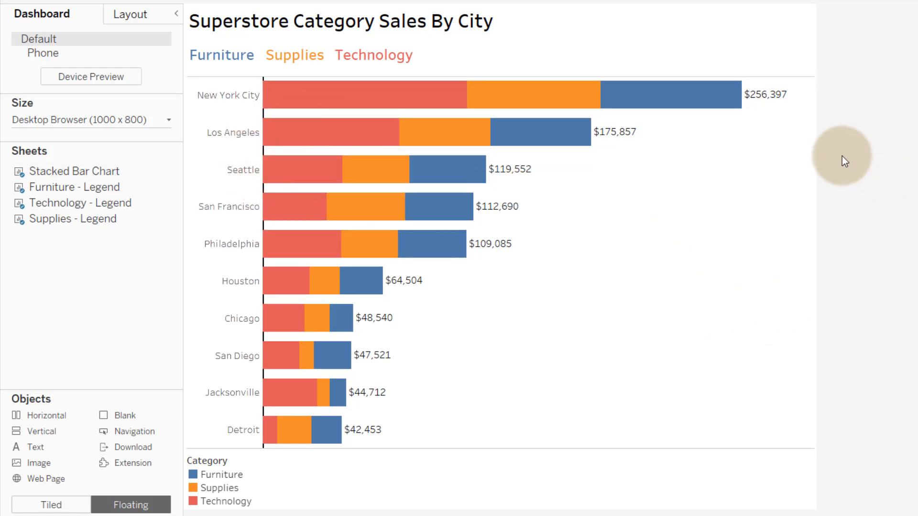
Step: Remove the Category color legend beneath the bar chart and slightly reduce the height of the legend row
{"action": "left_click", "coordinate": [654, 262]}
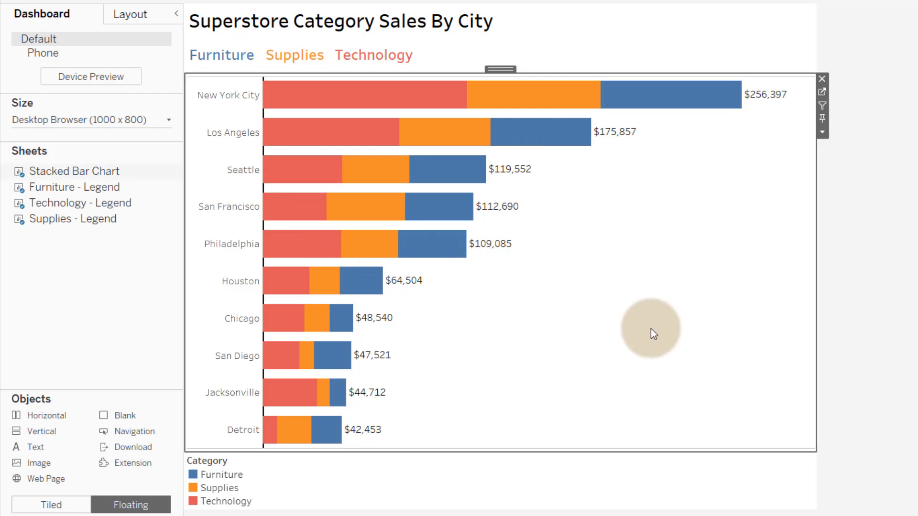
{"action": "left_click", "coordinate": [375, 484]}
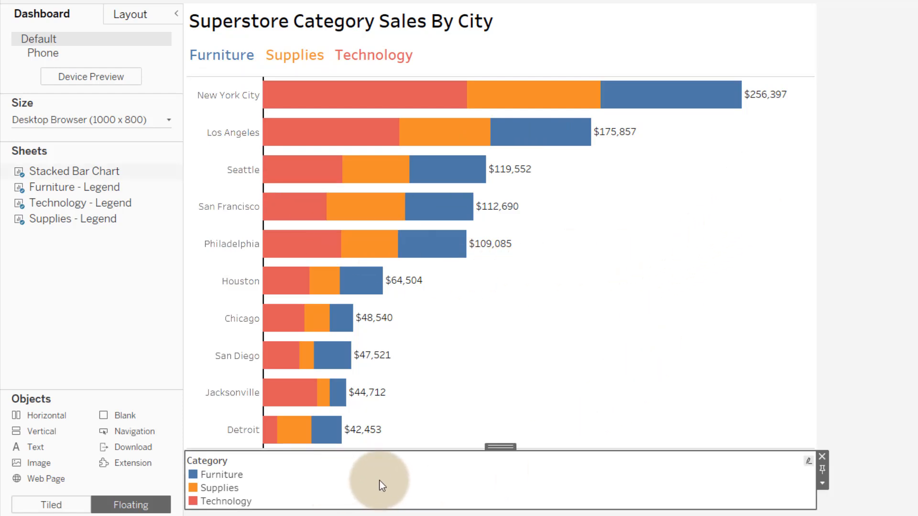
{"action": "left_click", "coordinate": [821, 457]}
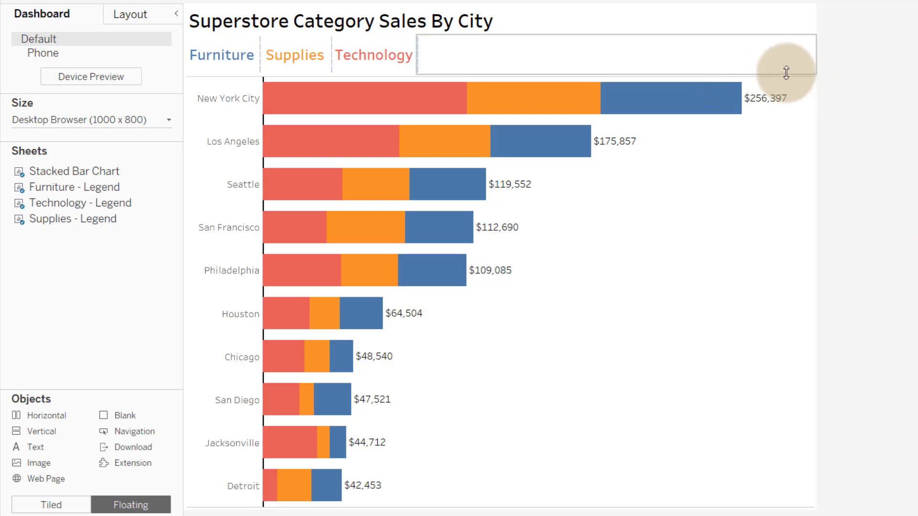
{"action": "left_click_drag", "start_coordinate": [786, 73], "coordinate": [785, 68]}
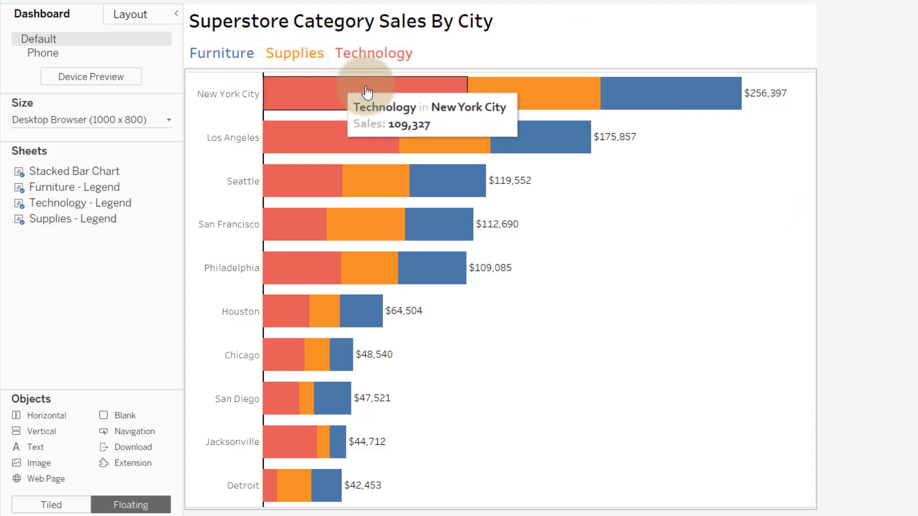
{"action": "left_click", "coordinate": [220, 56]}
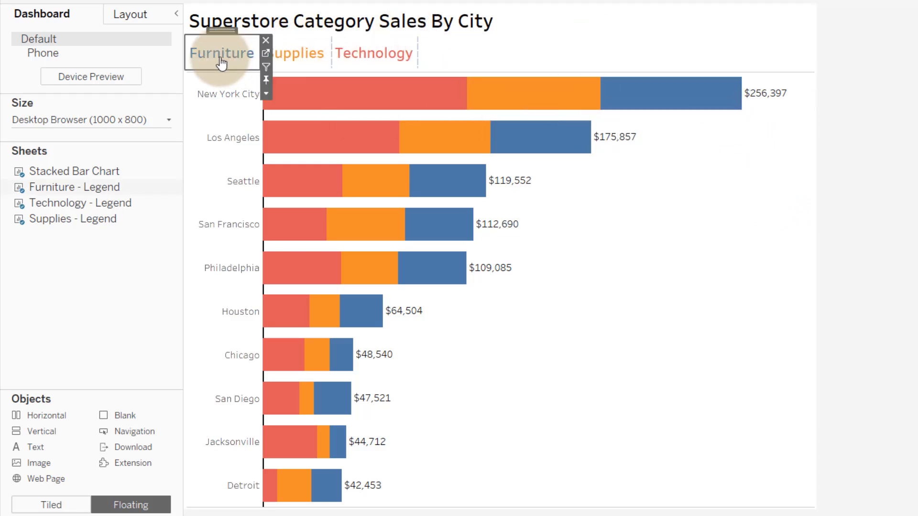
{"action": "left_click", "coordinate": [291, 55]}
{"action": "left_click", "coordinate": [371, 55]}
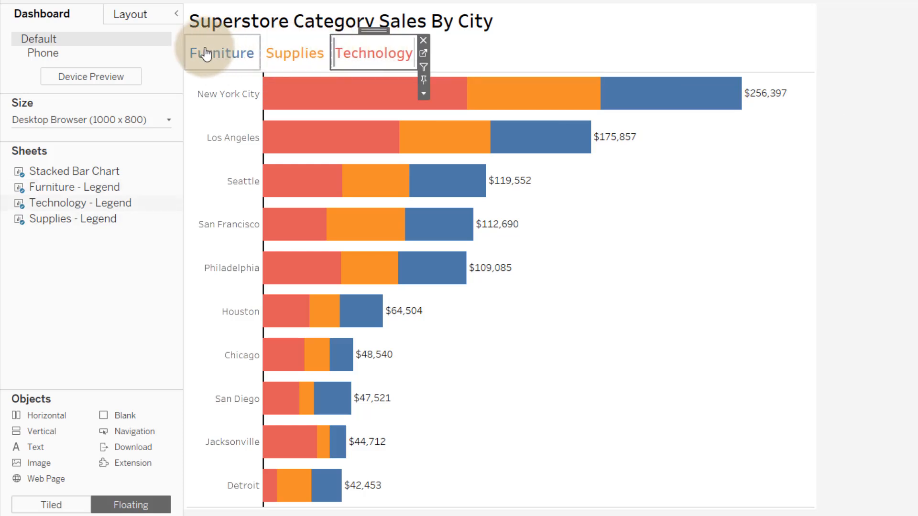
{"action": "left_click", "coordinate": [237, 57]}
{"action": "left_click", "coordinate": [287, 56]}
{"action": "left_click", "coordinate": [226, 55]}
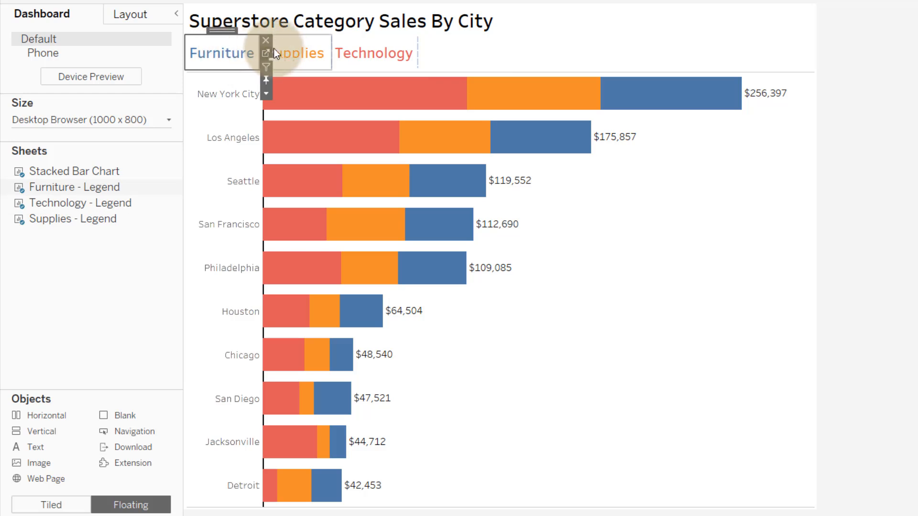
{"action": "left_click", "coordinate": [293, 55]}
{"action": "left_click", "coordinate": [371, 56]}
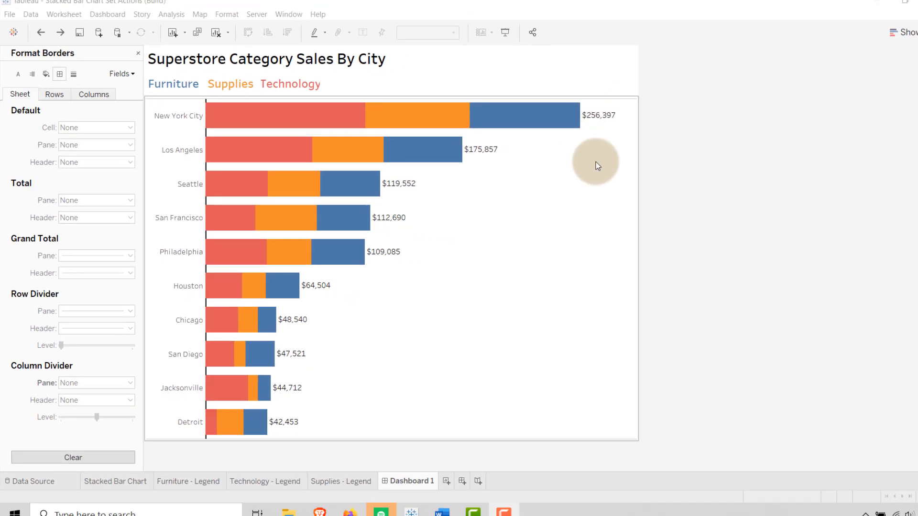
Step: Set the row divider pane border of the Stacked Bar Chart sheet to None and return to Dashboard 1
{"action": "right_click", "coordinate": [595, 163]}
{"action": "key", "text": "Escape"}
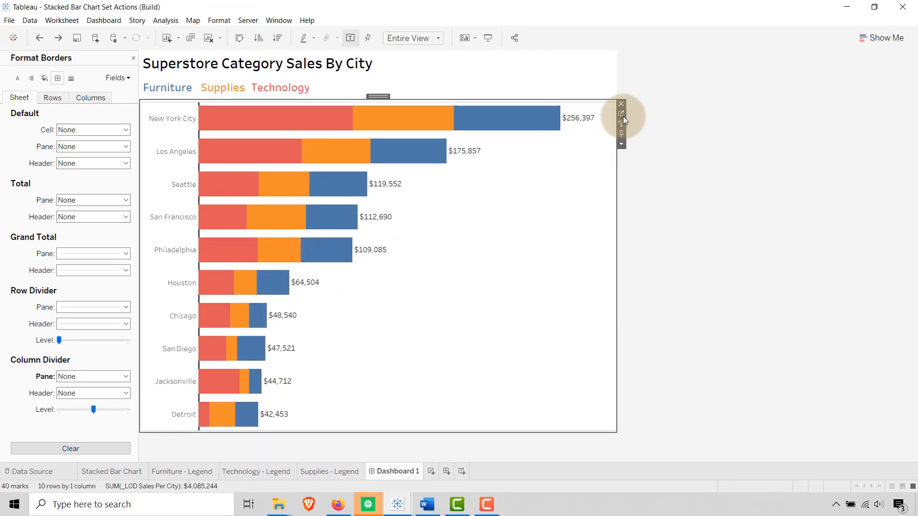
{"action": "left_click", "coordinate": [622, 114]}
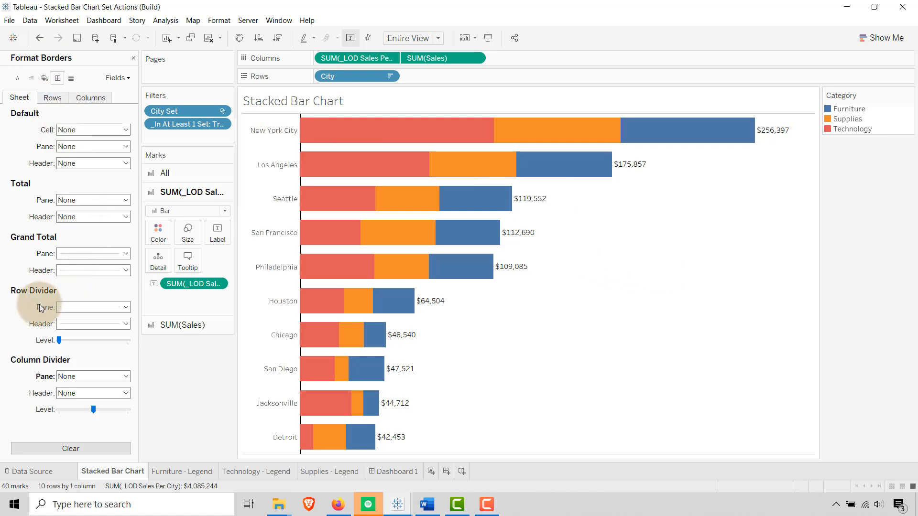
{"action": "left_click", "coordinate": [126, 306]}
{"action": "left_click", "coordinate": [108, 319]}
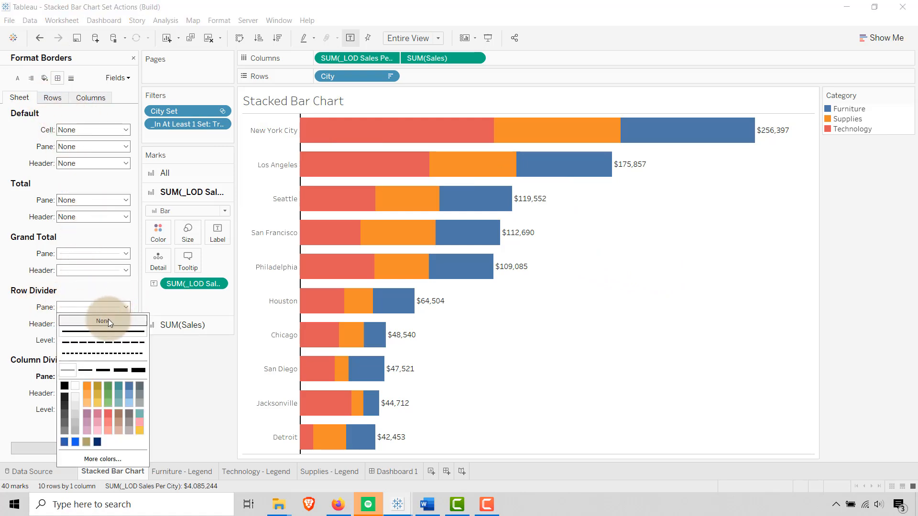
{"action": "left_click", "coordinate": [391, 471]}
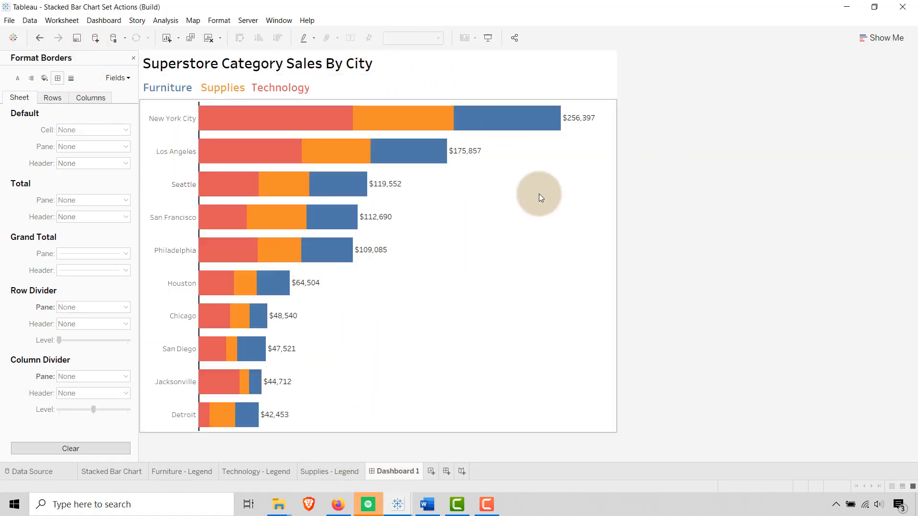
{"action": "left_click", "coordinate": [369, 91]}
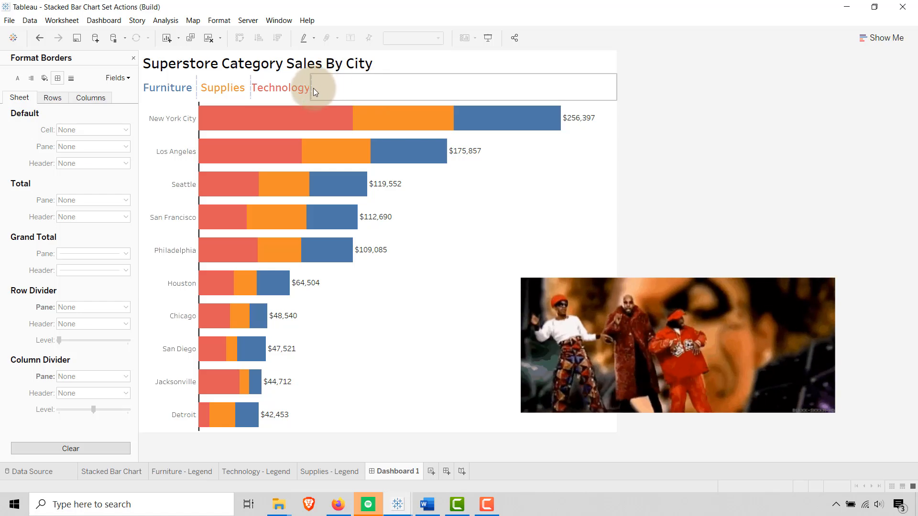
{"action": "left_click", "coordinate": [289, 89]}
{"action": "left_click", "coordinate": [222, 89]}
{"action": "left_click", "coordinate": [165, 89]}
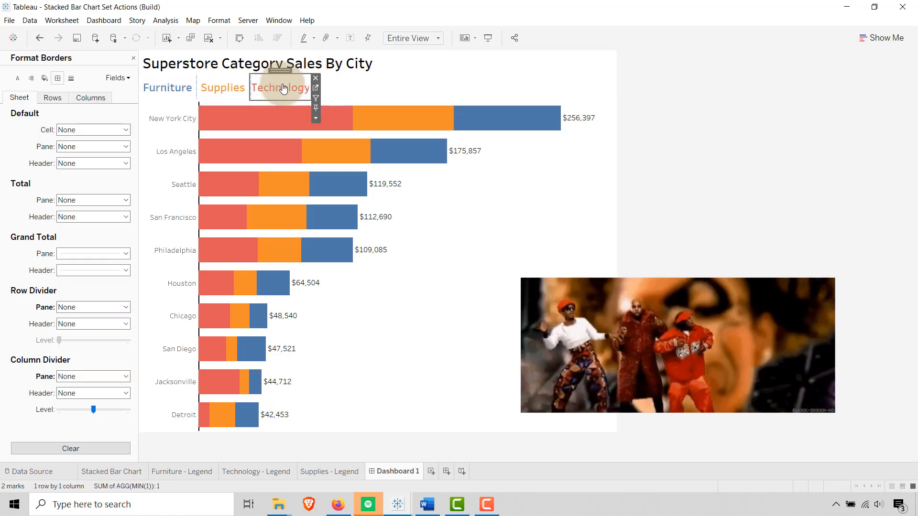
{"action": "left_click", "coordinate": [690, 96]}
{"action": "left_click", "coordinate": [408, 87]}
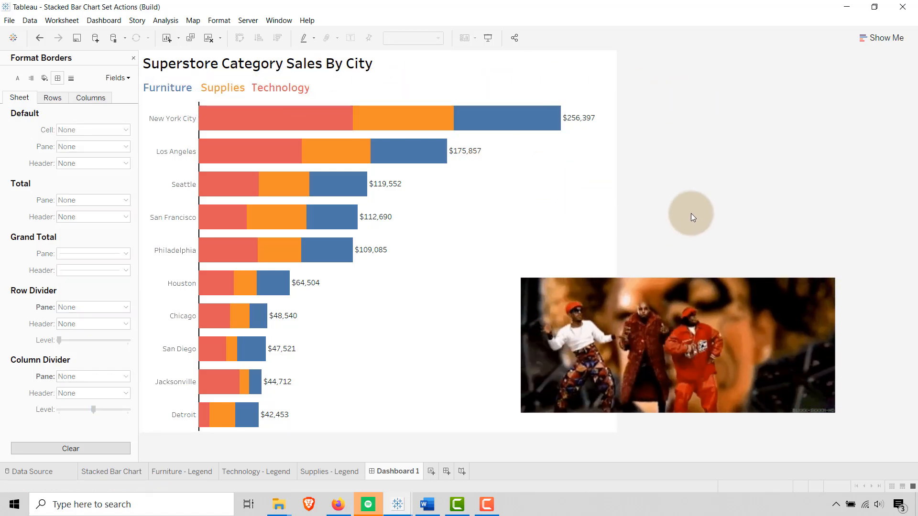
{"action": "left_click", "coordinate": [557, 222]}
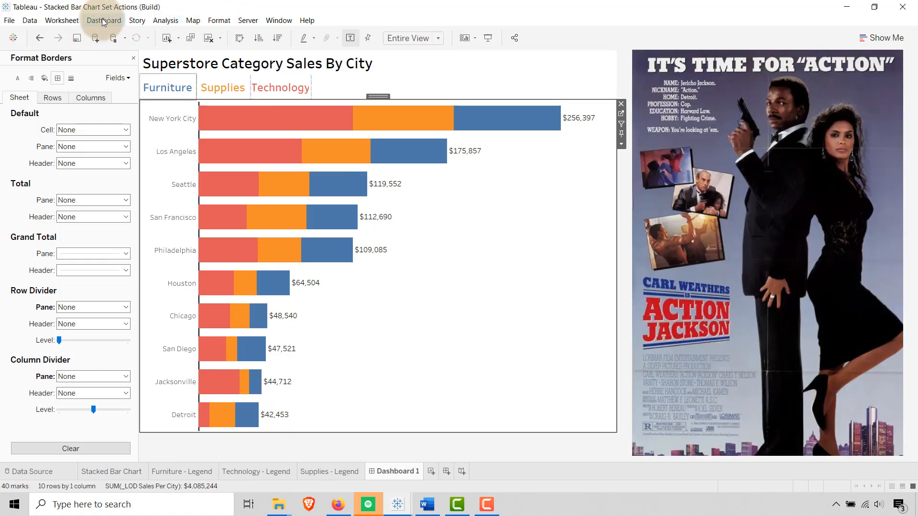
Step: Add a Change Set Values dashboard action named Furniture with only the Furniture - Legend sheet as its source
{"action": "left_click", "coordinate": [103, 21]}
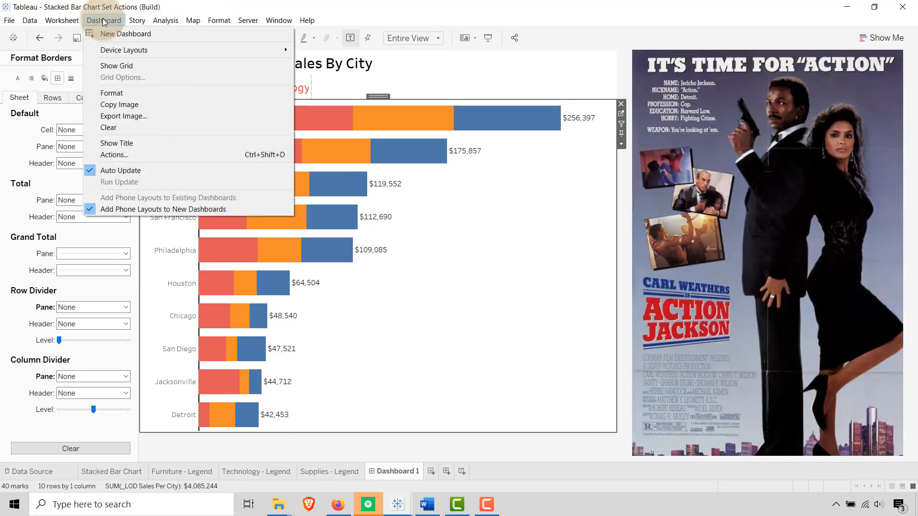
{"action": "left_click", "coordinate": [108, 155]}
{"action": "left_click_drag", "start_coordinate": [408, 160], "coordinate": [349, 120]}
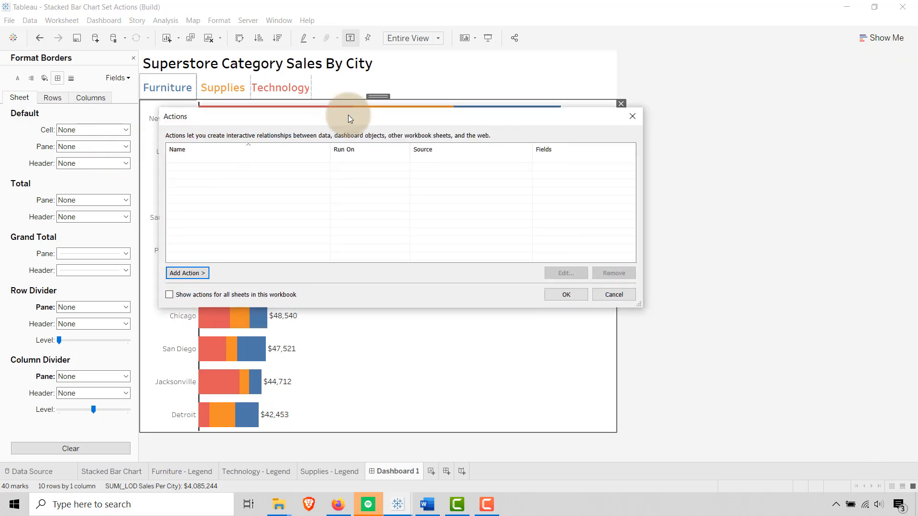
{"action": "left_click", "coordinate": [203, 273]}
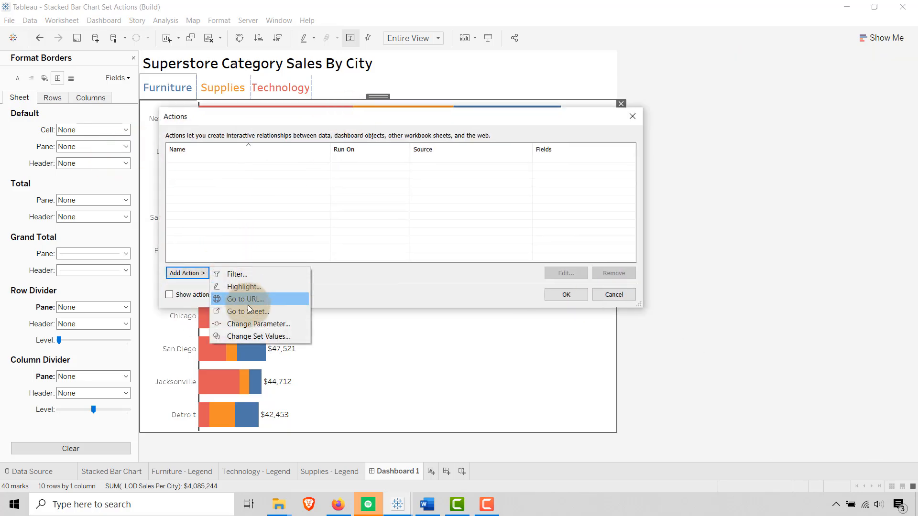
{"action": "left_click", "coordinate": [254, 335]}
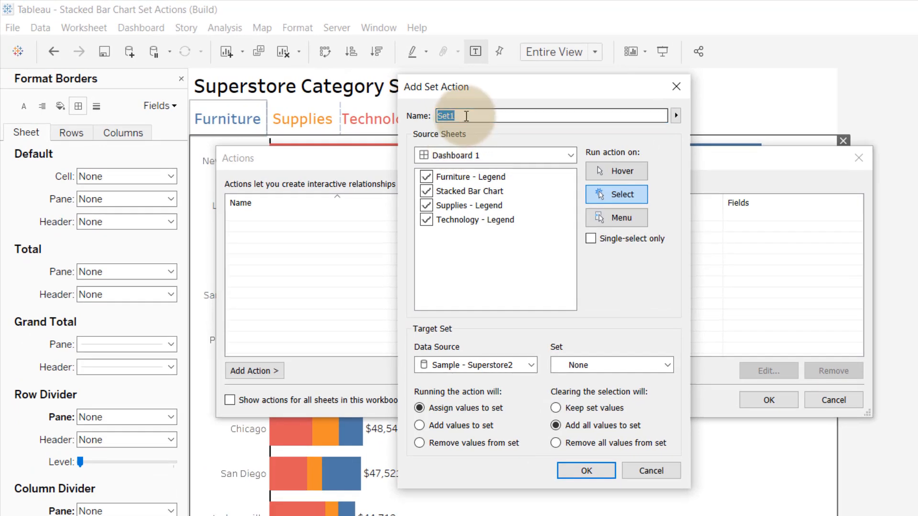
{"action": "type", "text": "Furniture"}
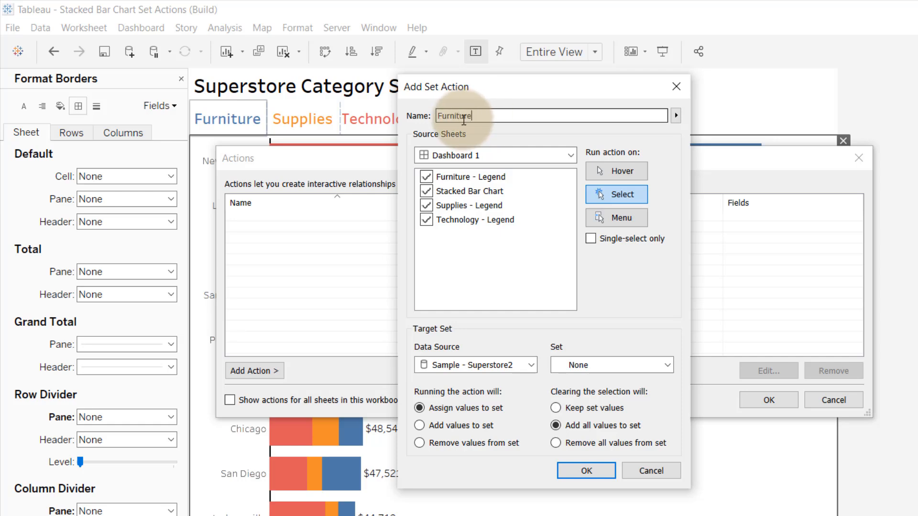
{"action": "left_click", "coordinate": [426, 191]}
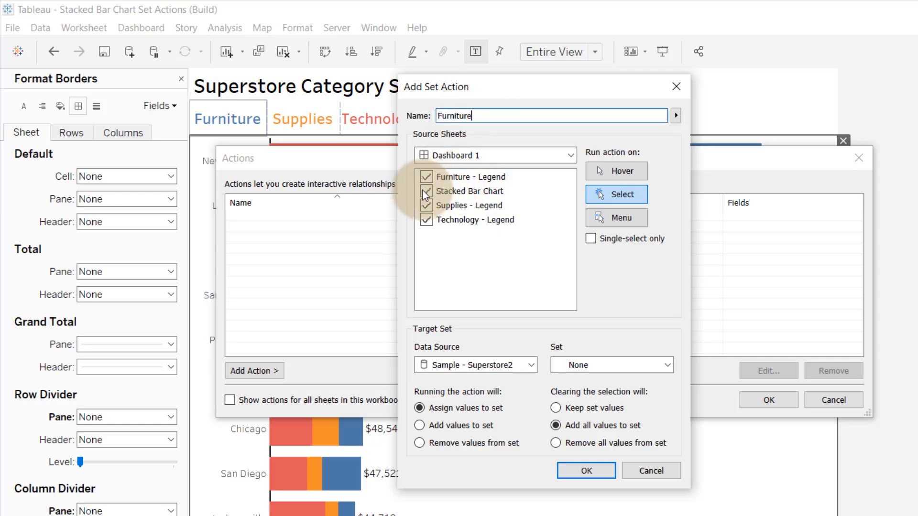
{"action": "left_click", "coordinate": [426, 205]}
{"action": "left_click", "coordinate": [426, 219]}
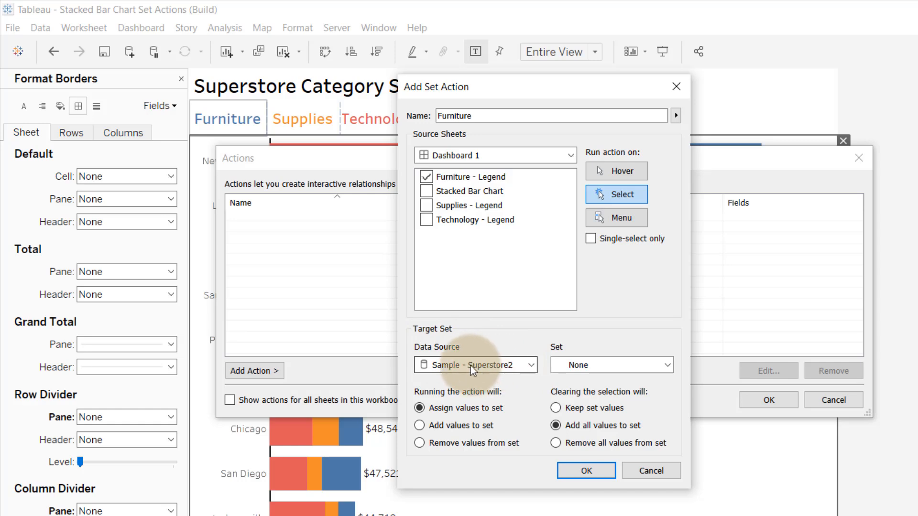
Step: Target _Furniture Set with the Furniture action, assigning values when run and removing all values from the set when the selection is cleared
{"action": "left_click", "coordinate": [446, 399]}
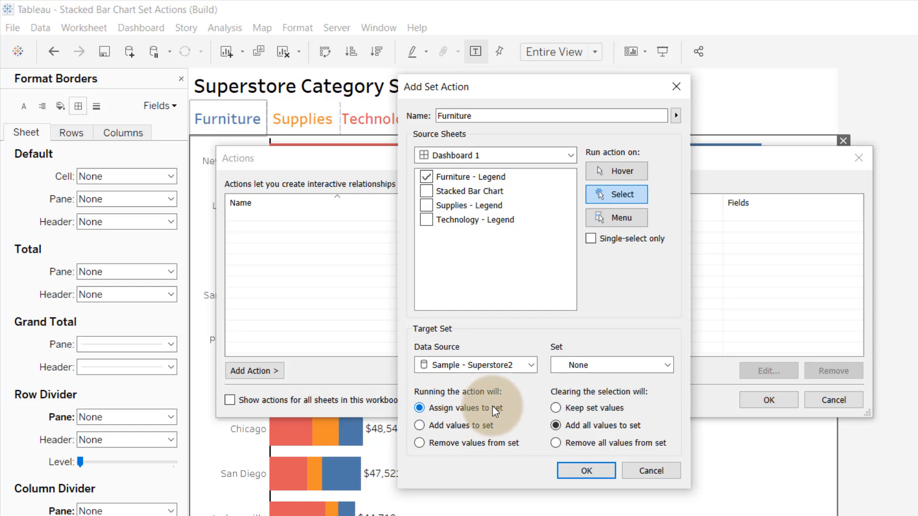
{"action": "left_click", "coordinate": [430, 404]}
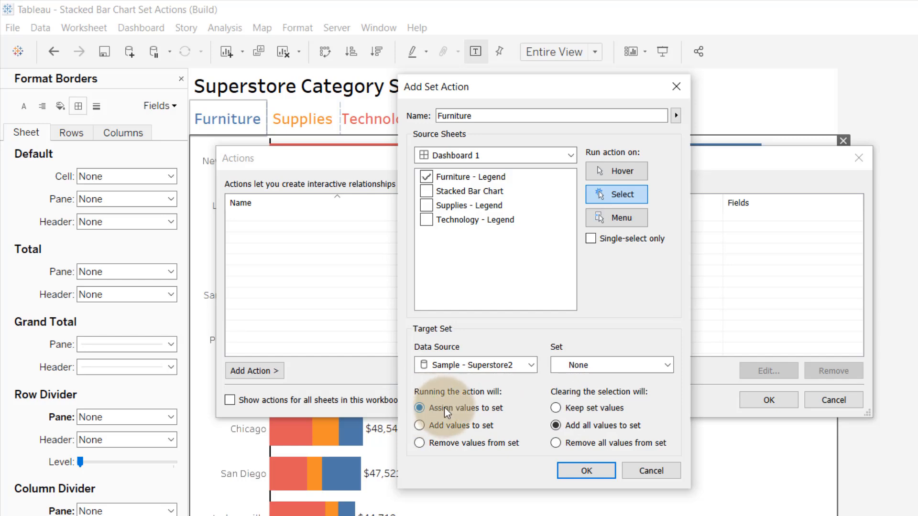
{"action": "left_click", "coordinate": [555, 442]}
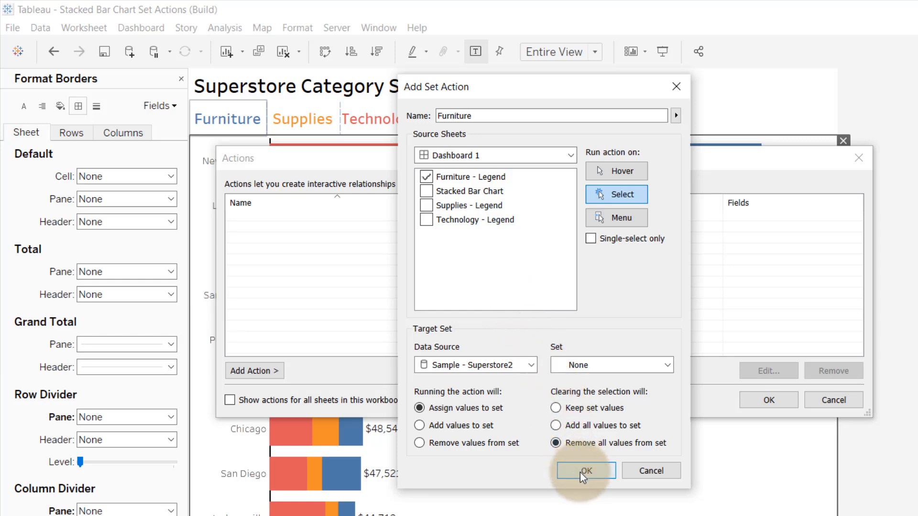
{"action": "left_click", "coordinate": [662, 364]}
{"action": "left_click", "coordinate": [616, 390]}
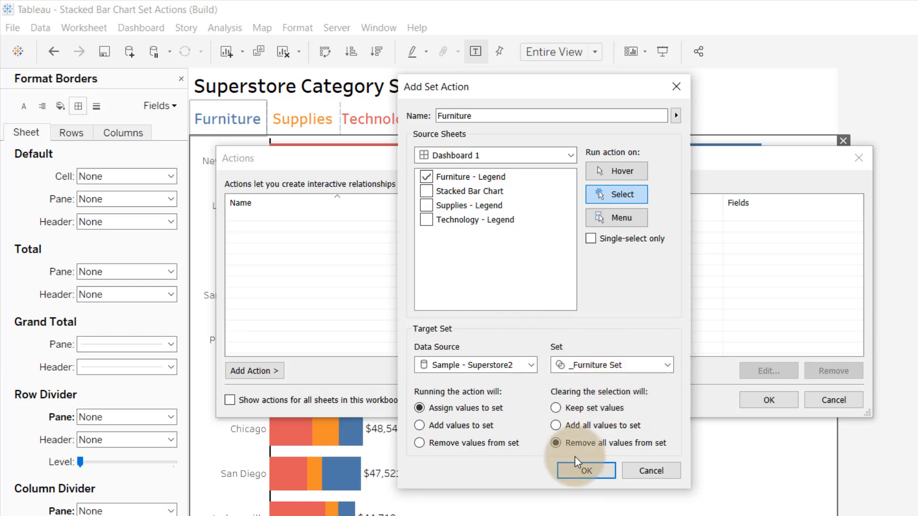
{"action": "left_click", "coordinate": [585, 470]}
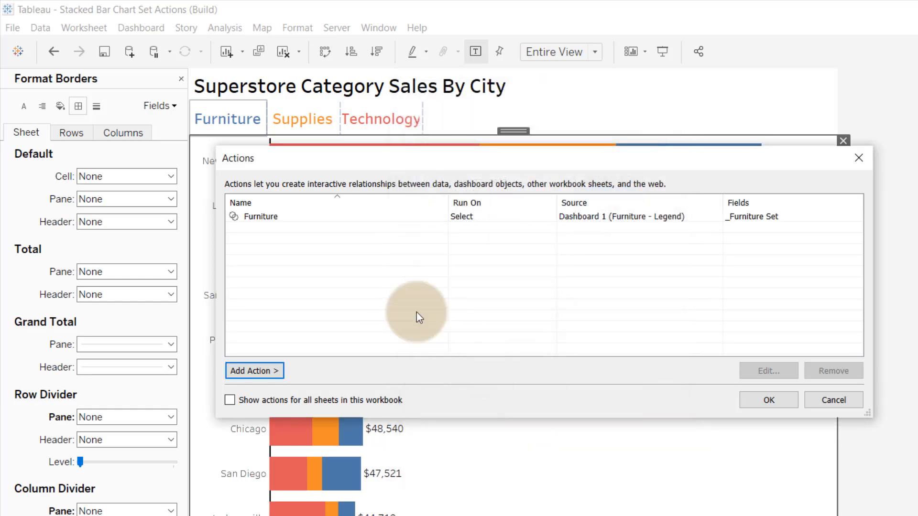
Step: Add a Change Set Values action named Supplies with only the Supplies - Legend sheet as its source
{"action": "left_click", "coordinate": [271, 370]}
{"action": "left_click", "coordinate": [348, 456]}
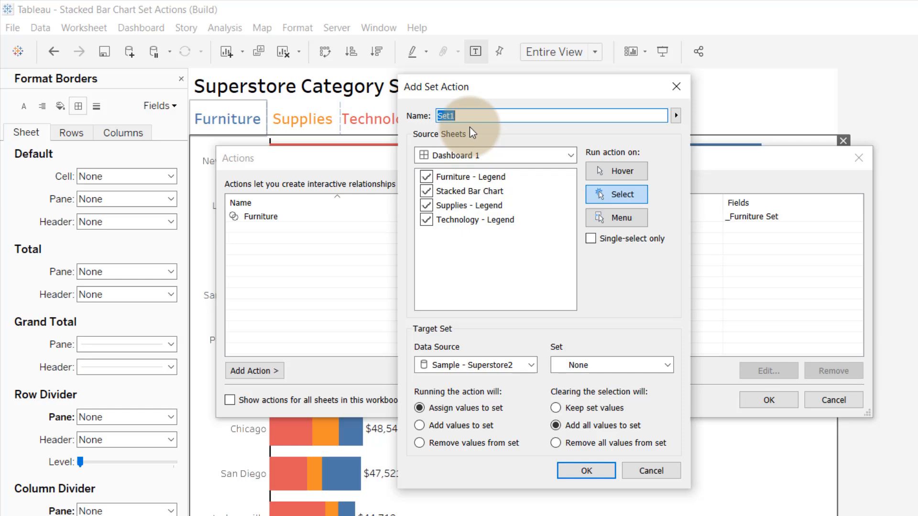
{"action": "type", "text": "Supplies"}
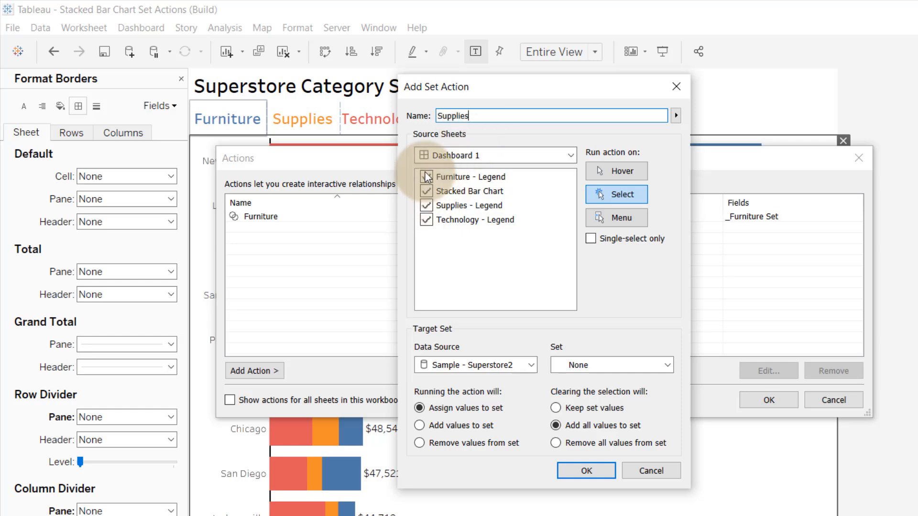
{"action": "left_click", "coordinate": [426, 177]}
{"action": "left_click", "coordinate": [426, 219]}
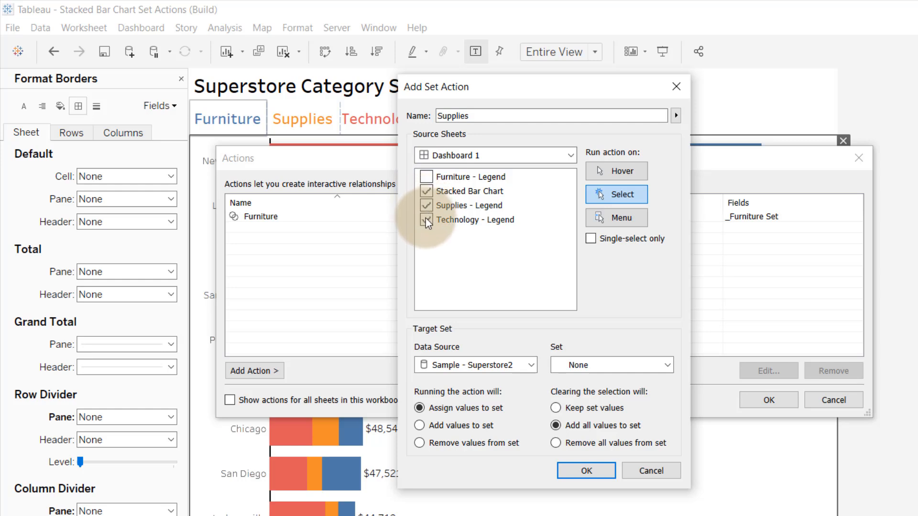
{"action": "left_click", "coordinate": [426, 191]}
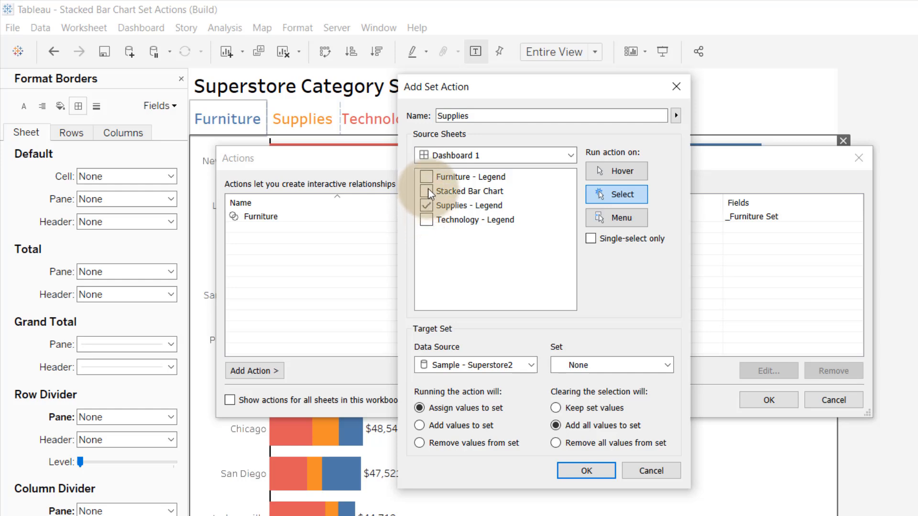
Step: Target _Supplies Set with the Supplies action and remove all values from the set when the selection is cleared
{"action": "left_click", "coordinate": [665, 365]}
{"action": "left_click", "coordinate": [621, 403]}
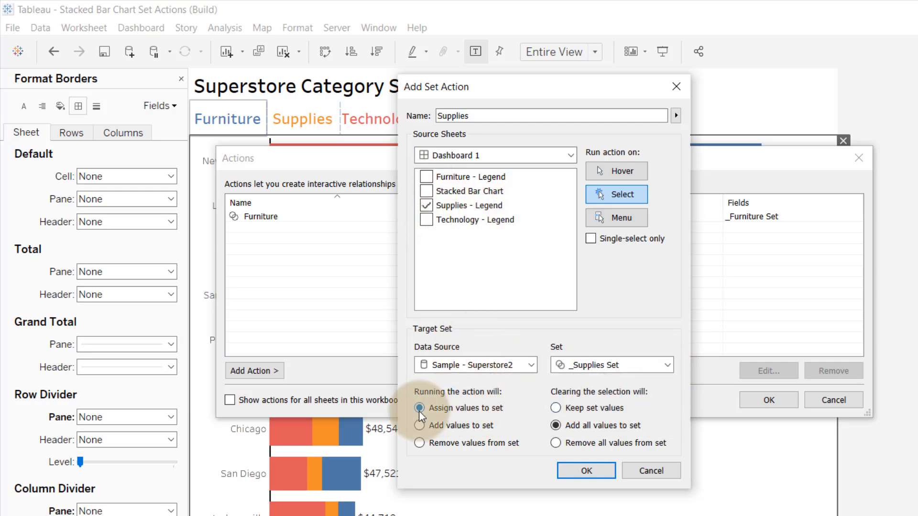
{"action": "left_click", "coordinate": [555, 443]}
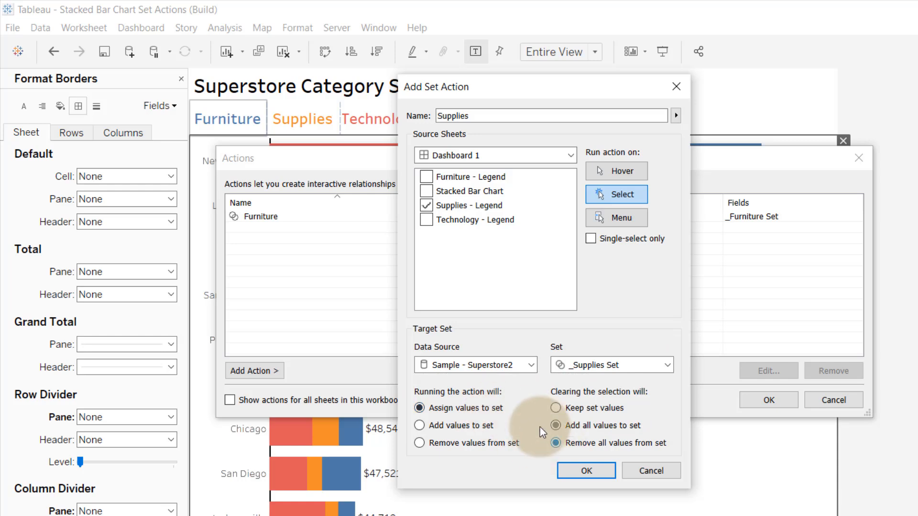
{"action": "left_click", "coordinate": [584, 472]}
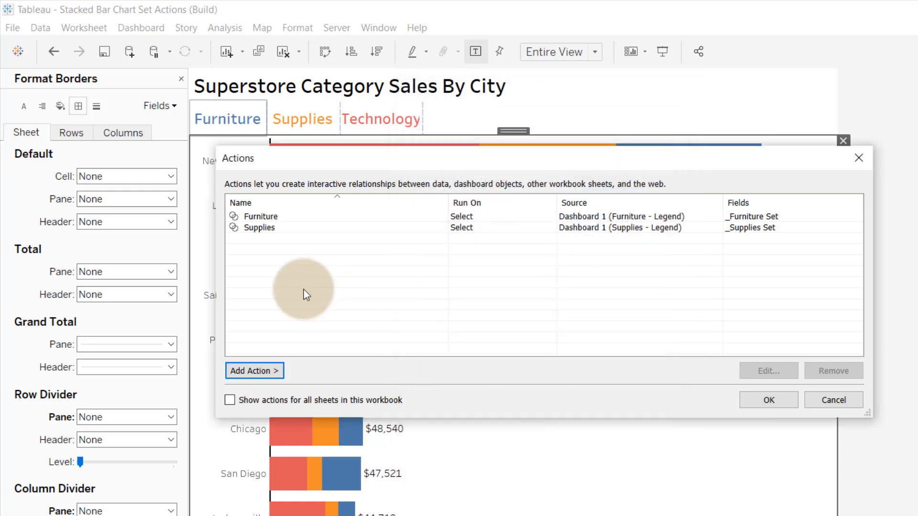
Step: Add a Change Set Values action named Technology with only the Technology - Legend sheet as its source
{"action": "left_click", "coordinate": [253, 371]}
{"action": "left_click", "coordinate": [328, 456]}
{"action": "left_click", "coordinate": [426, 176]}
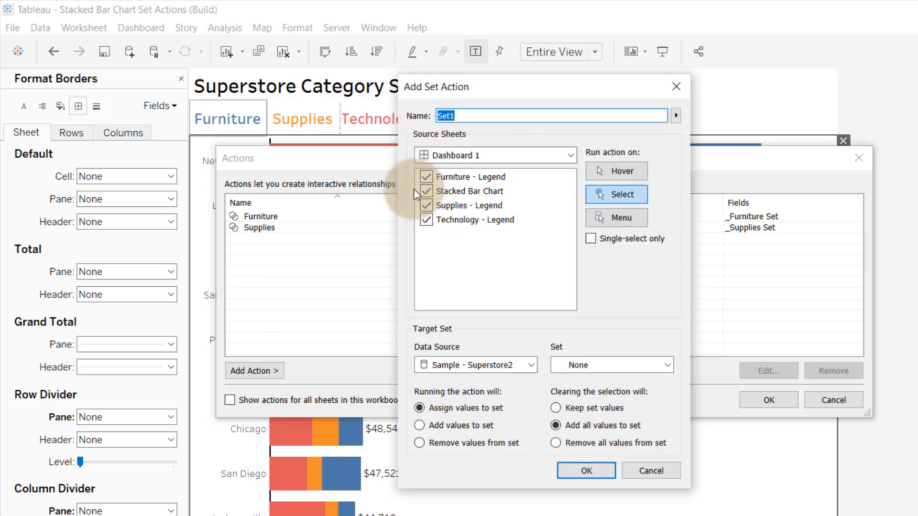
{"action": "left_click", "coordinate": [427, 190]}
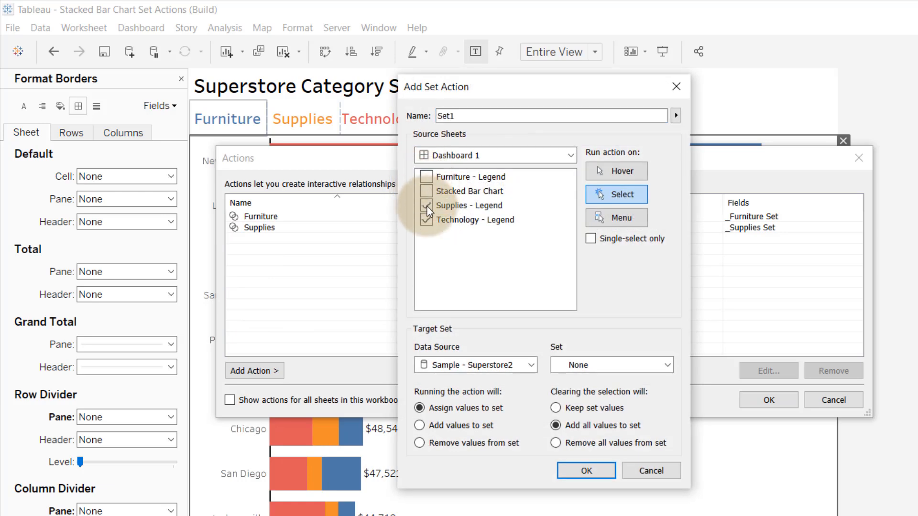
{"action": "left_click", "coordinate": [426, 206]}
{"action": "double_click", "coordinate": [469, 115]}
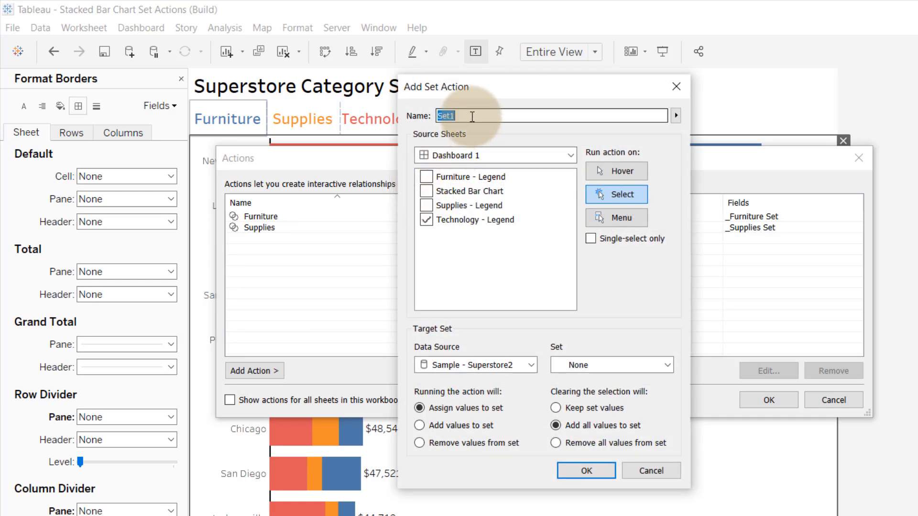
{"action": "type", "text": "Technology"}
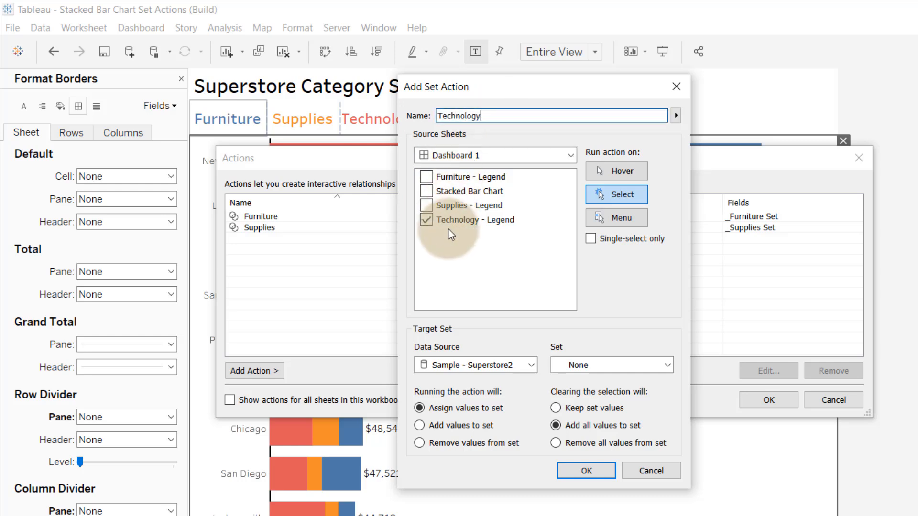
Step: Target _Technology Set with the Technology action and remove all values from the set when the selection is cleared
{"action": "left_click", "coordinate": [667, 365]}
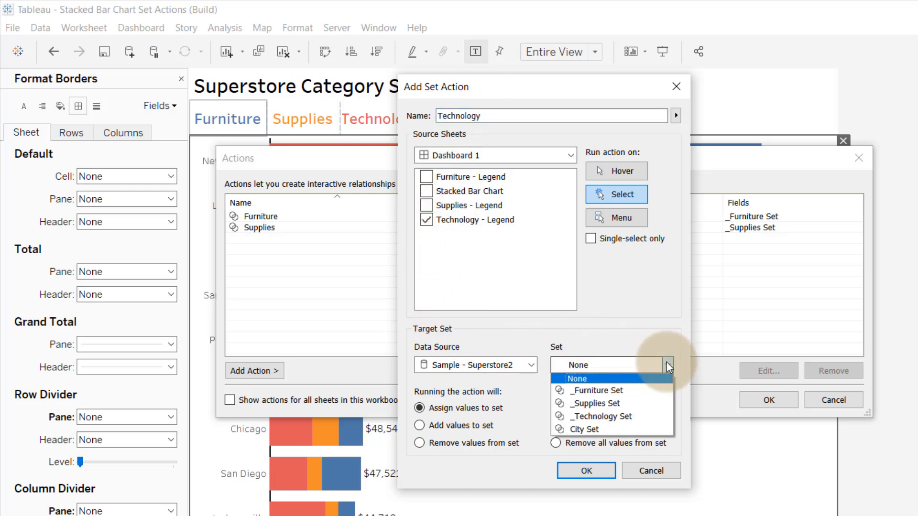
{"action": "left_click", "coordinate": [616, 416]}
{"action": "left_click", "coordinate": [555, 443]}
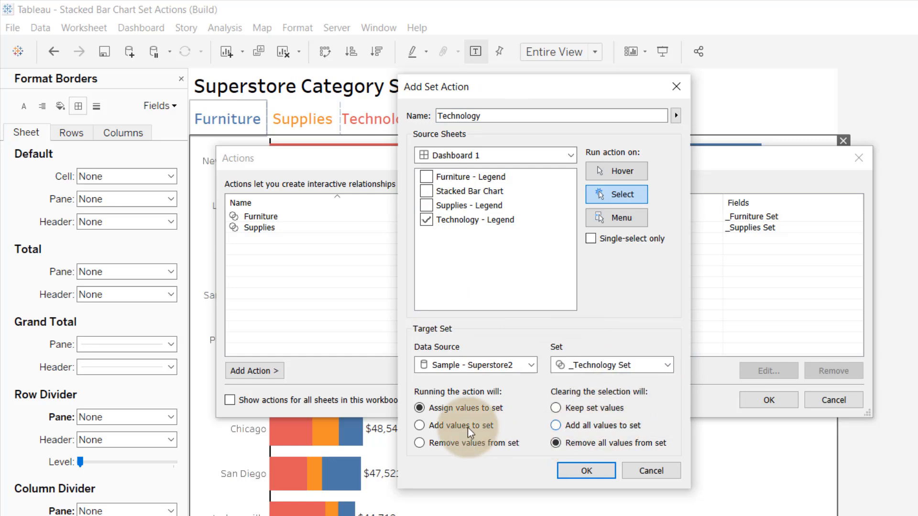
{"action": "left_click", "coordinate": [590, 471]}
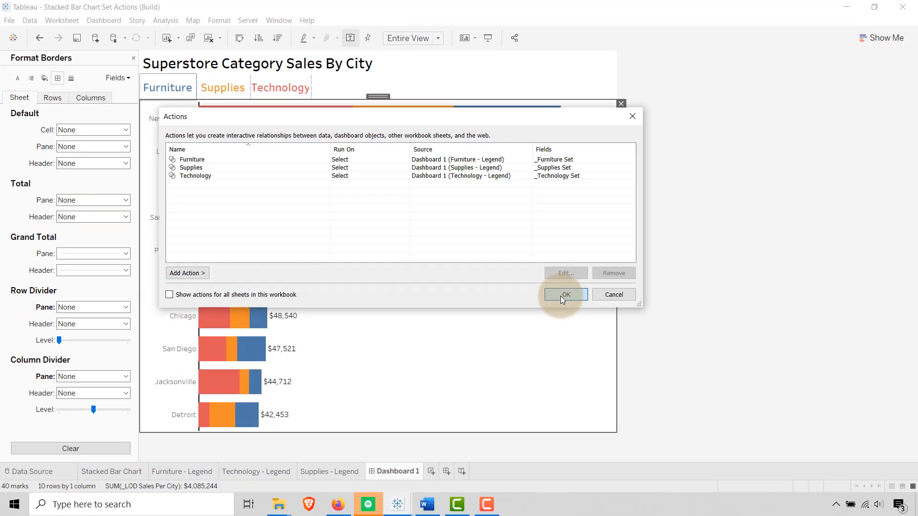
Step: Apply the dashboard's set actions and test them by switching the Furniture, Supplies and Technology legends off and back on
{"action": "left_click", "coordinate": [761, 401]}
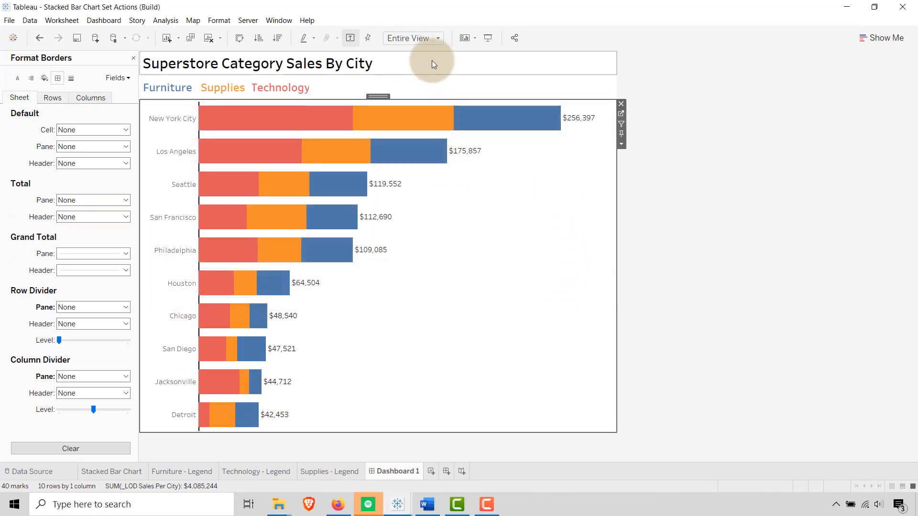
{"action": "left_click", "coordinate": [168, 90]}
{"action": "left_click", "coordinate": [161, 92]}
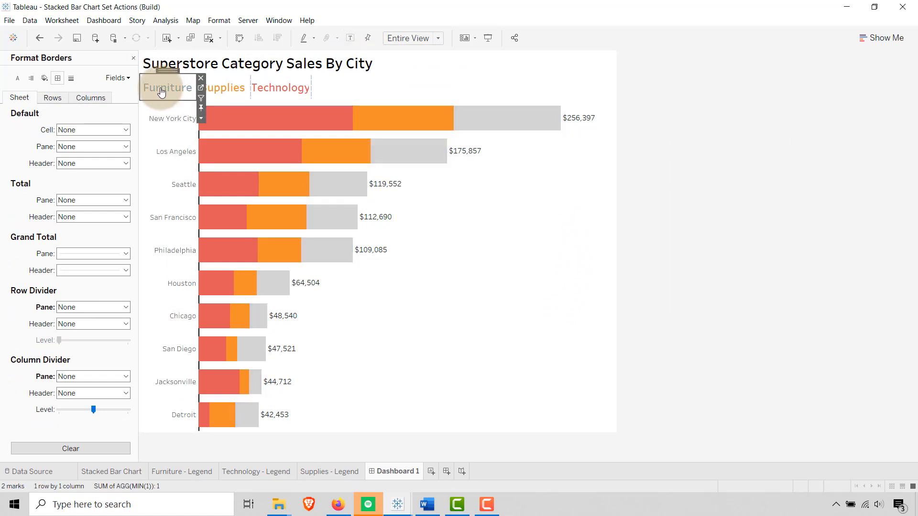
{"action": "left_click", "coordinate": [232, 94]}
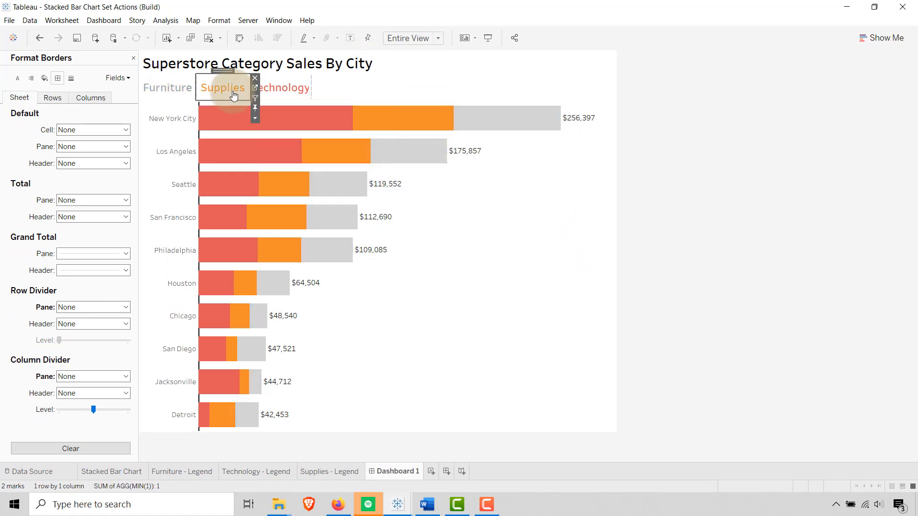
{"action": "left_click", "coordinate": [220, 93]}
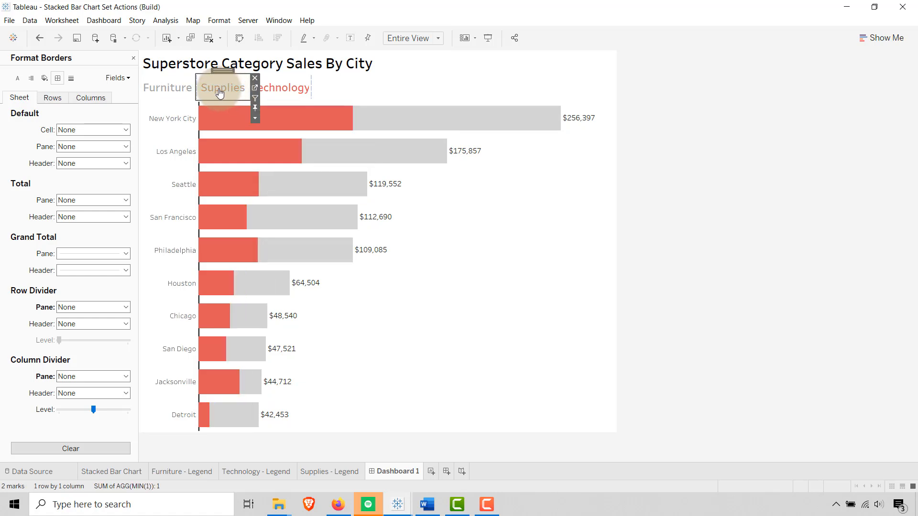
{"action": "left_click", "coordinate": [274, 92]}
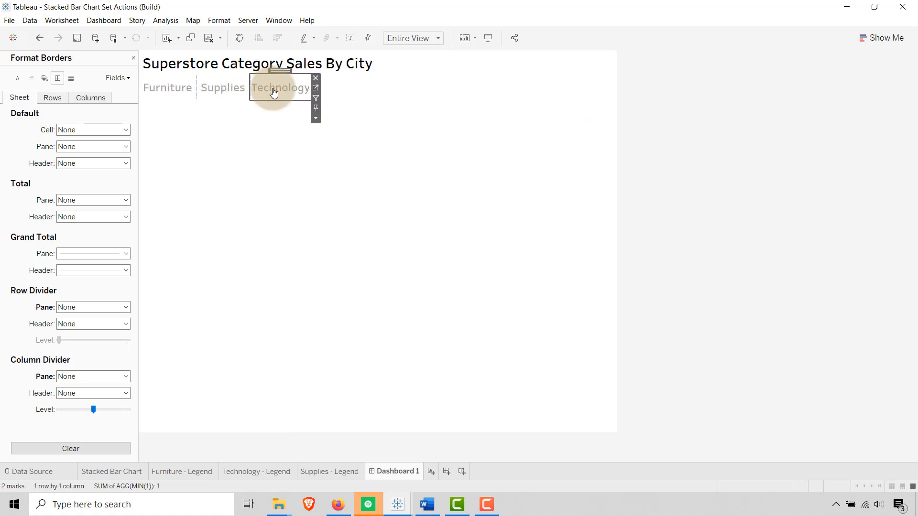
{"action": "left_click", "coordinate": [223, 90]}
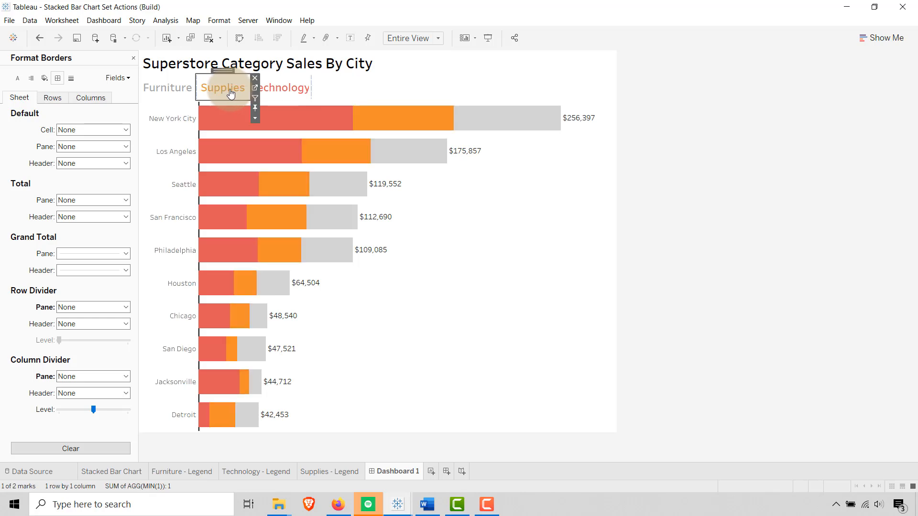
{"action": "left_click", "coordinate": [172, 94]}
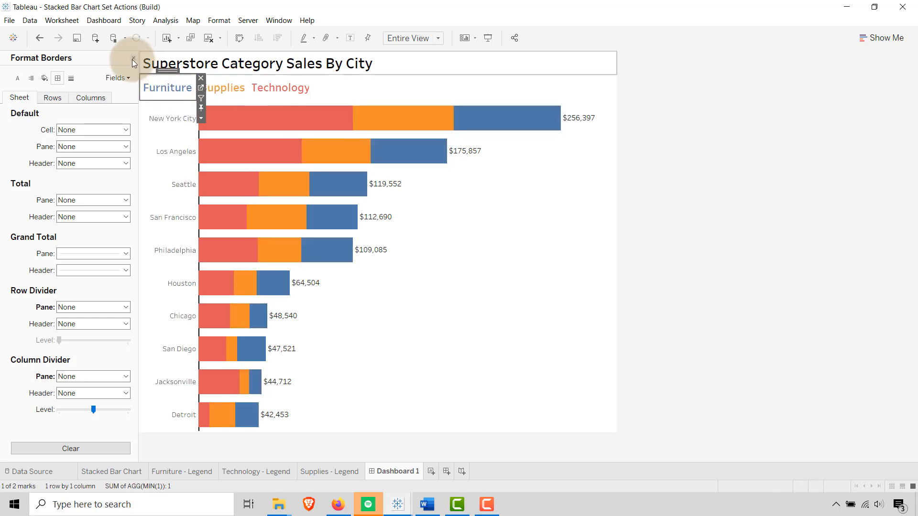
Step: Test the legends again by deselecting Technology, Supplies and Furniture in that order, then reselecting Furniture, Supplies and Technology
{"action": "left_click", "coordinate": [268, 91]}
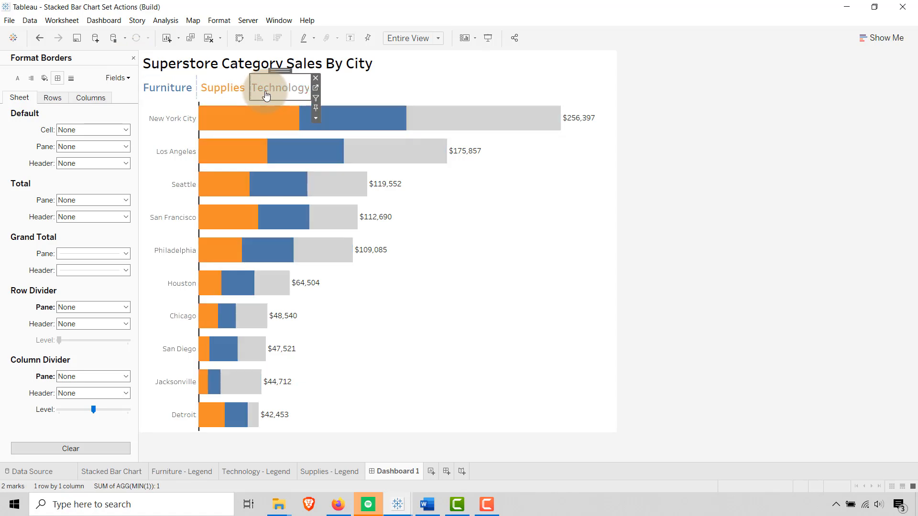
{"action": "left_click", "coordinate": [233, 93]}
{"action": "left_click", "coordinate": [174, 91]}
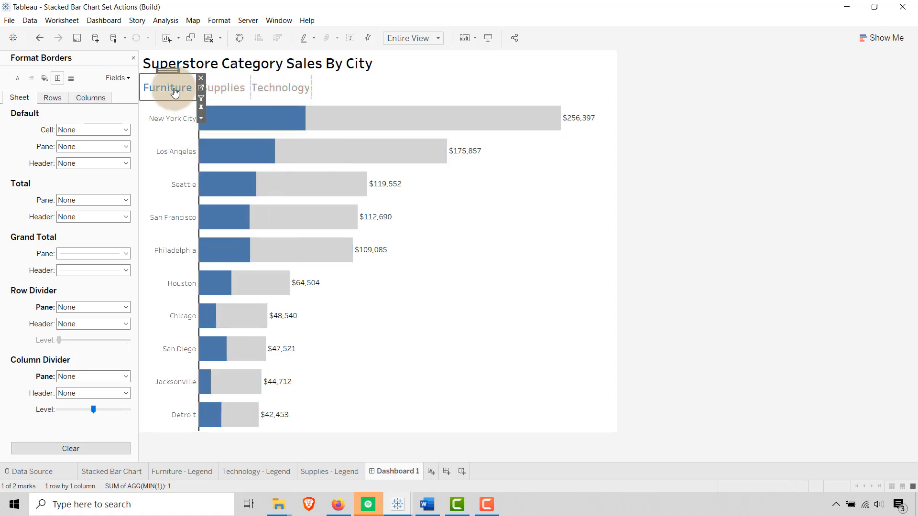
{"action": "left_click", "coordinate": [175, 93]}
{"action": "left_click", "coordinate": [222, 90]}
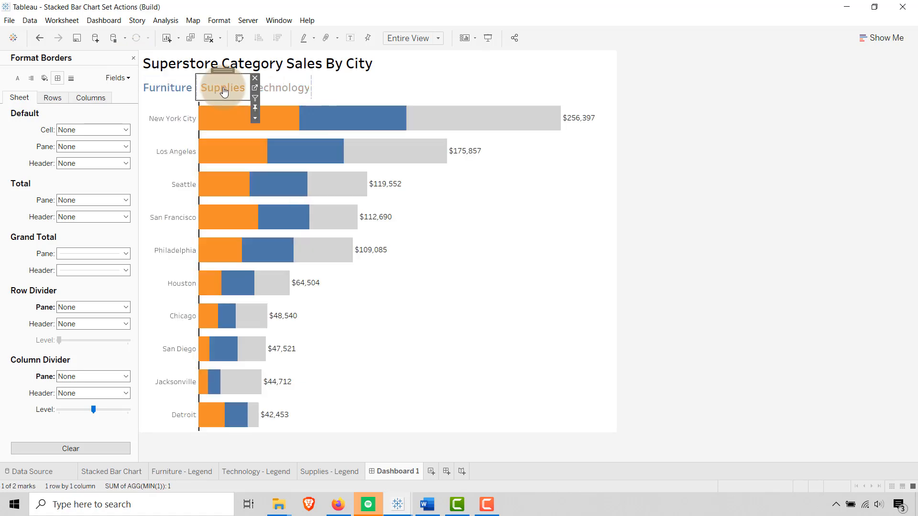
{"action": "left_click", "coordinate": [281, 93]}
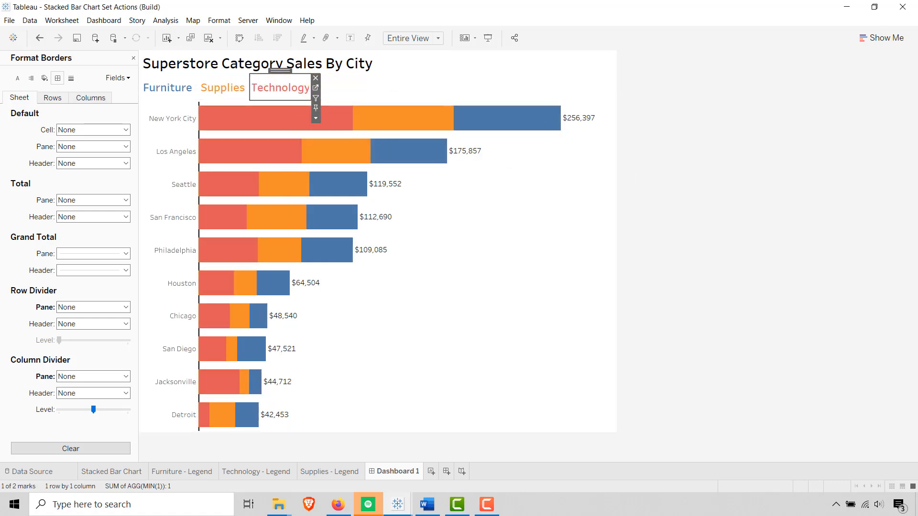
{"action": "key", "text": "alt+Tab"}
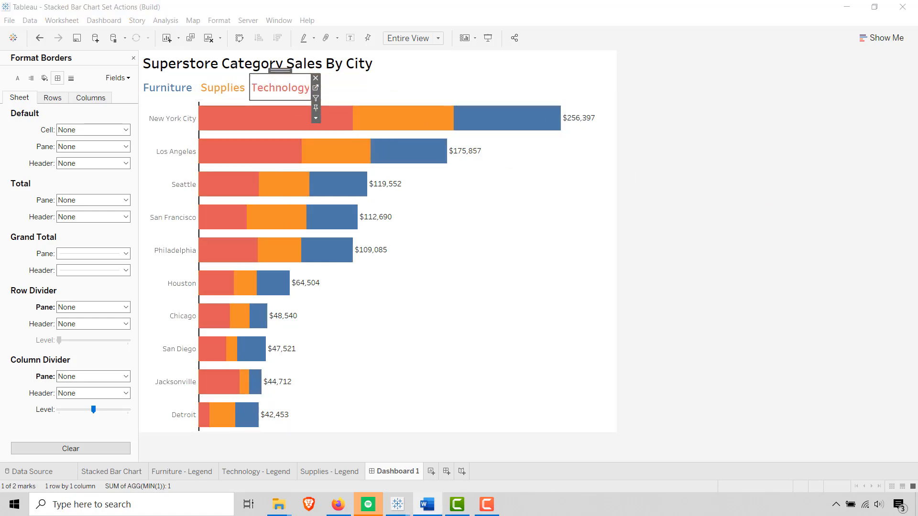
Step: Switch the Technology and Supplies legends off and back on to compare the bar segments with the city total labels
{"action": "left_click", "coordinate": [280, 93]}
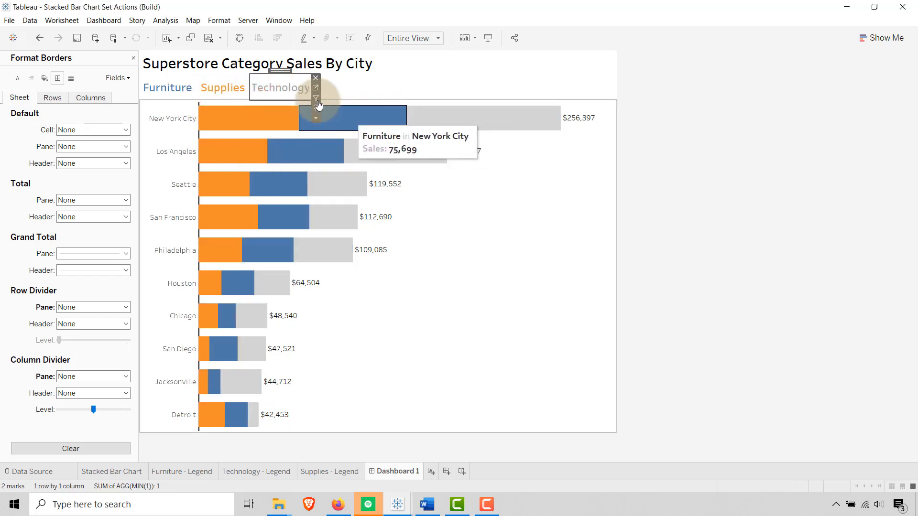
{"action": "left_click", "coordinate": [223, 88]}
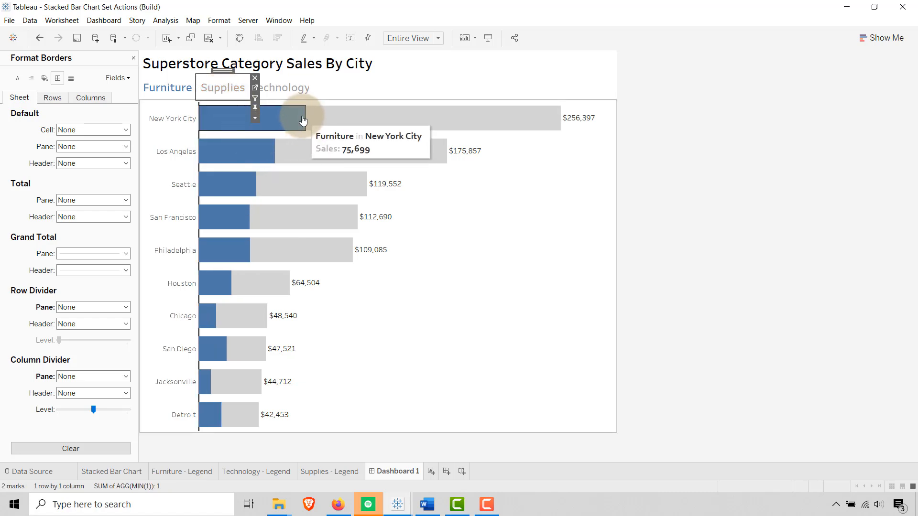
{"action": "left_click", "coordinate": [227, 88]}
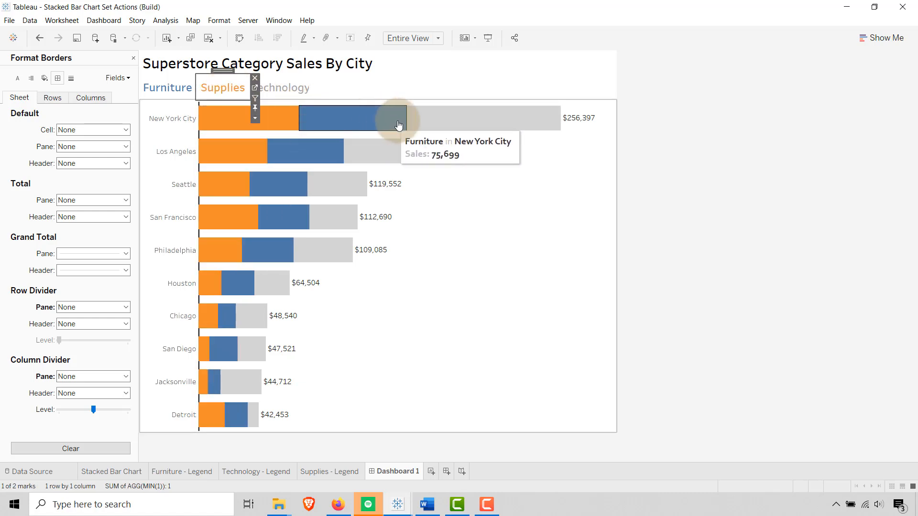
{"action": "left_click", "coordinate": [270, 88]}
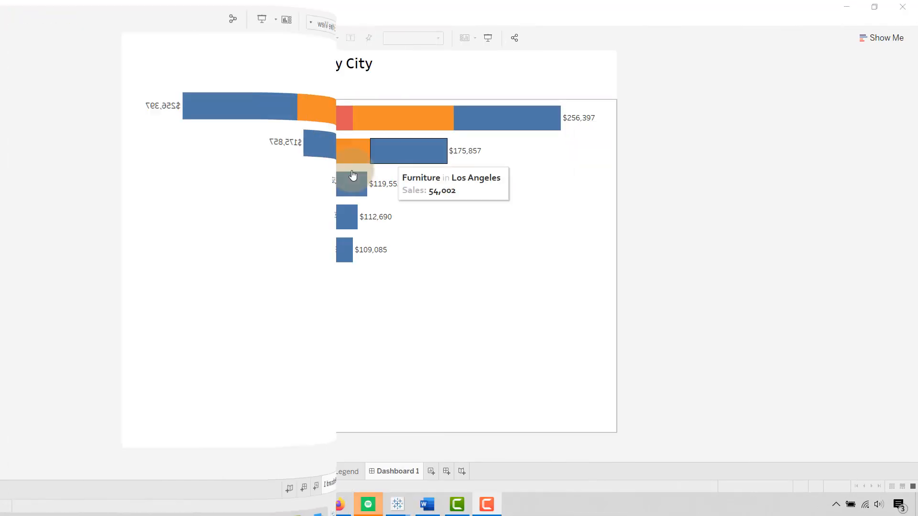
Step: On the Stacked Bar Chart sheet, create a calculated field with IF TOTAL(SUM([Sales])) < SUM([_LOD Sales Per City]) then SUM(Sales) END
{"action": "left_click", "coordinate": [188, 377]}
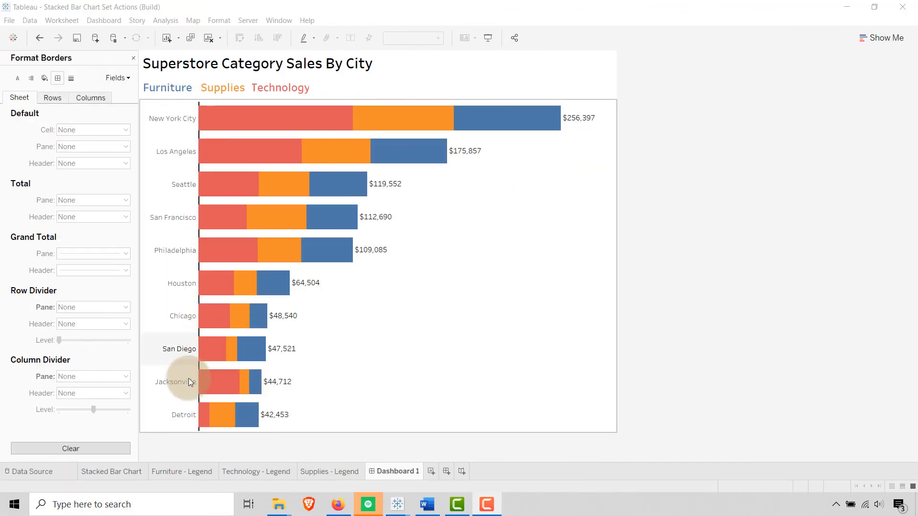
{"action": "left_click", "coordinate": [579, 135]}
{"action": "left_click", "coordinate": [621, 114]}
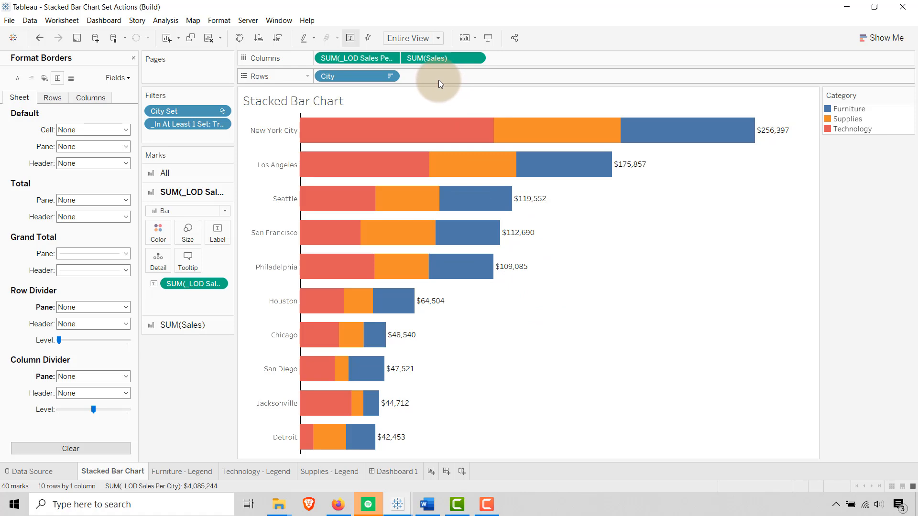
{"action": "mouse_move", "coordinate": [491, 214]}
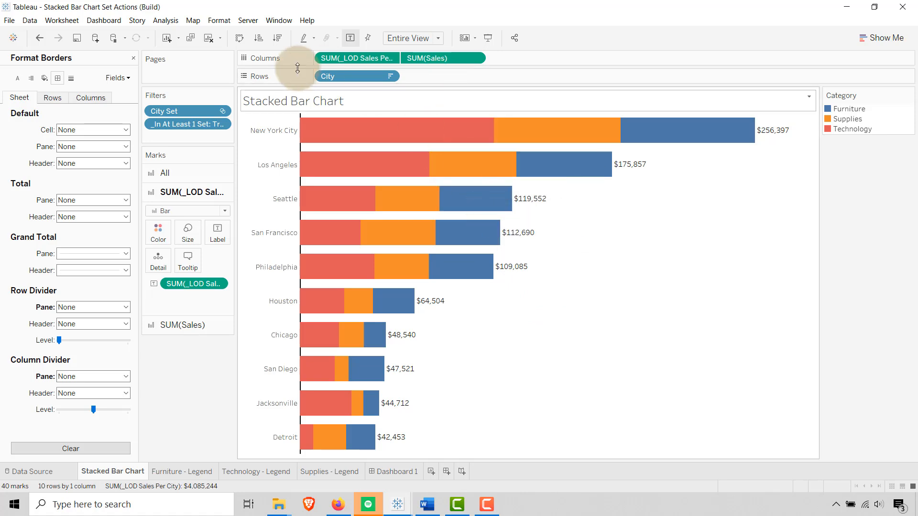
{"action": "left_click", "coordinate": [133, 59]}
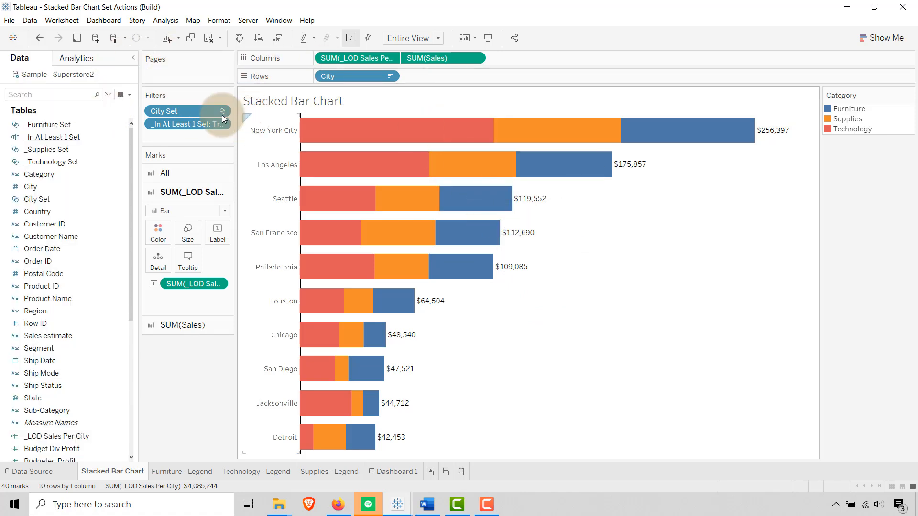
{"action": "left_click", "coordinate": [128, 94]}
{"action": "left_click", "coordinate": [106, 104]}
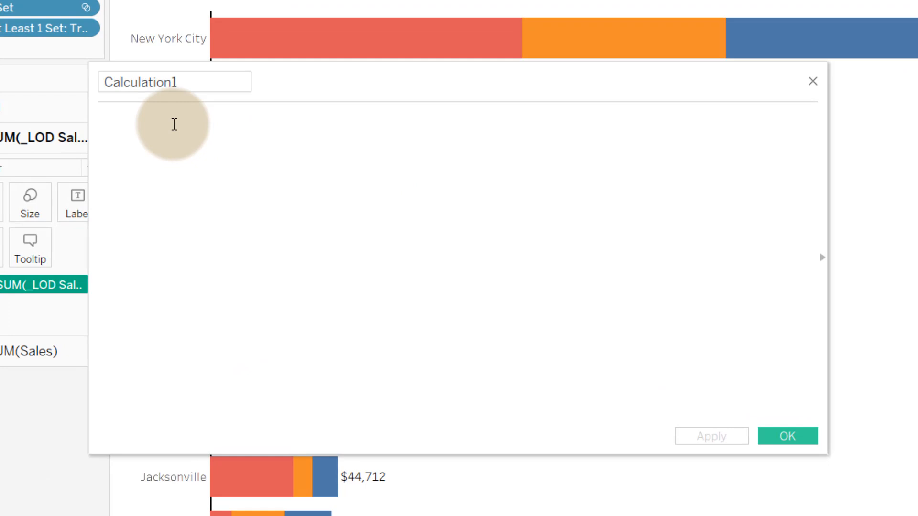
{"action": "type", "text": "IF TOTAL(SUM([Sales])) < SUM([_LOD Sales Per City]) then SUM(Sales) END"}
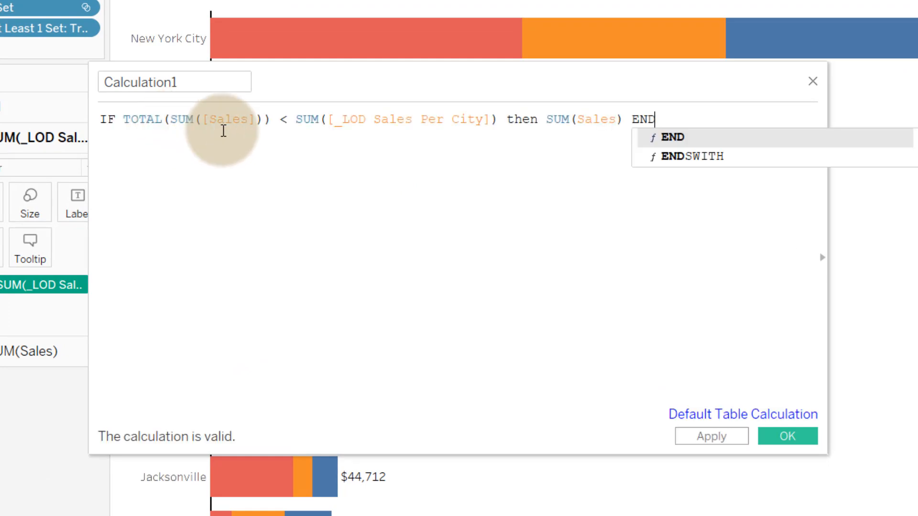
{"action": "left_click", "coordinate": [218, 153]}
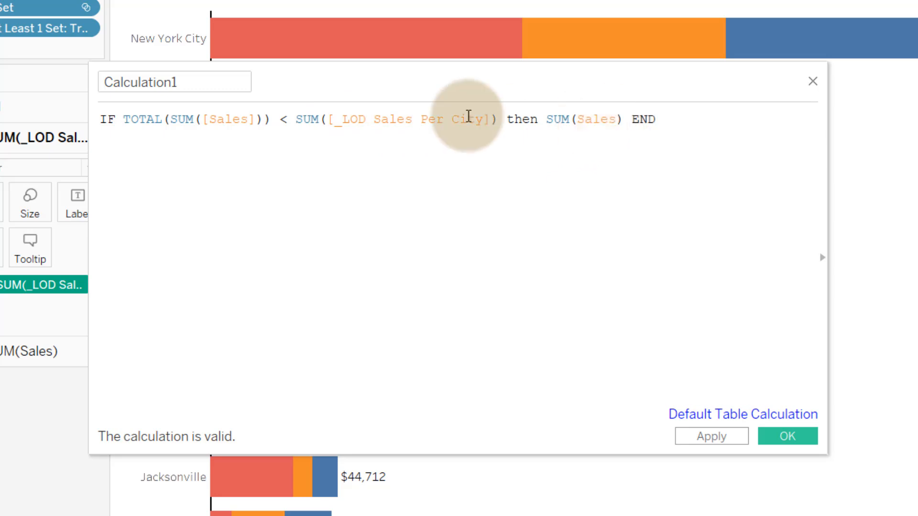
Step: Name the new calculated field _Set Totals and save it
{"action": "left_click_drag", "start_coordinate": [122, 119], "coordinate": [162, 122]}
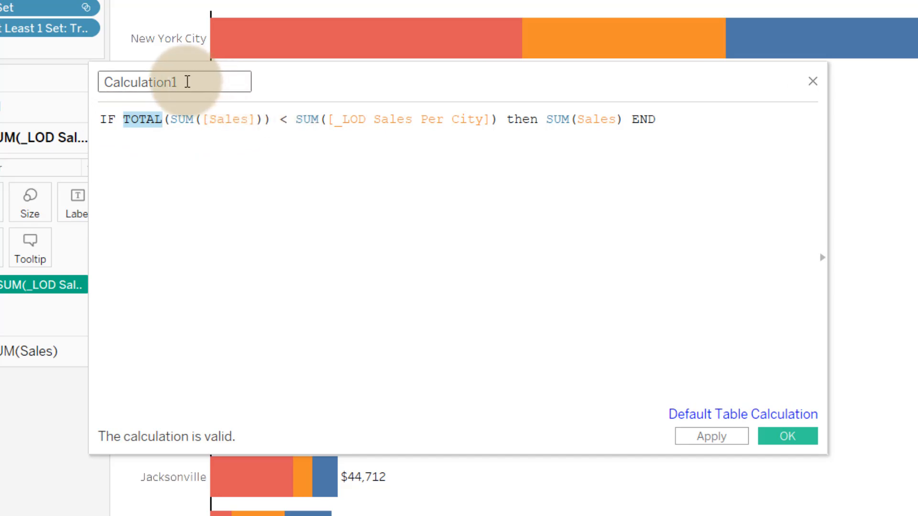
{"action": "left_click_drag", "start_coordinate": [186, 81], "coordinate": [98, 79]}
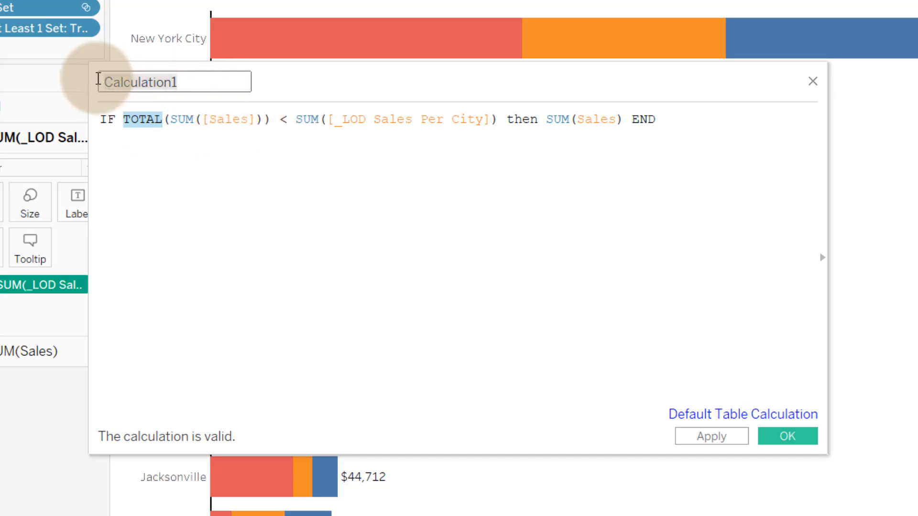
{"action": "double_click", "coordinate": [143, 120]}
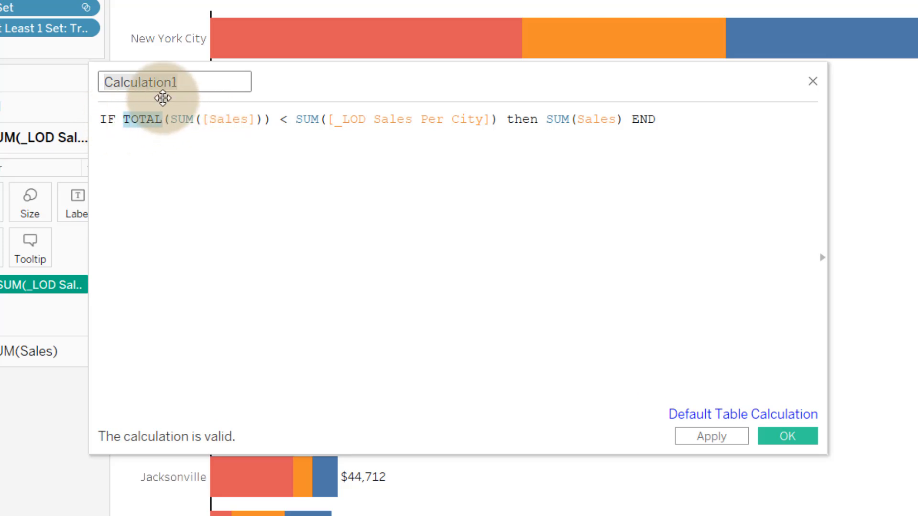
{"action": "type", "text": "_Set"}
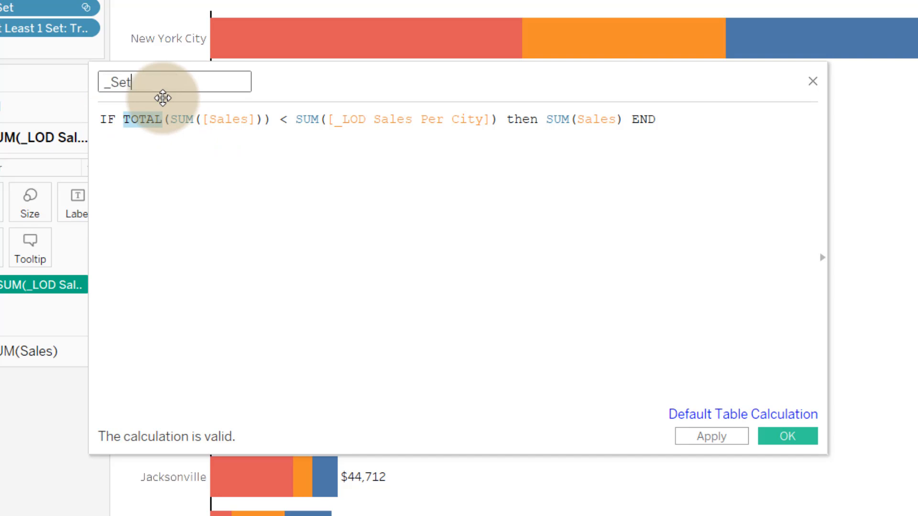
{"action": "type", "text": " Totals"}
{"action": "left_click", "coordinate": [778, 436]}
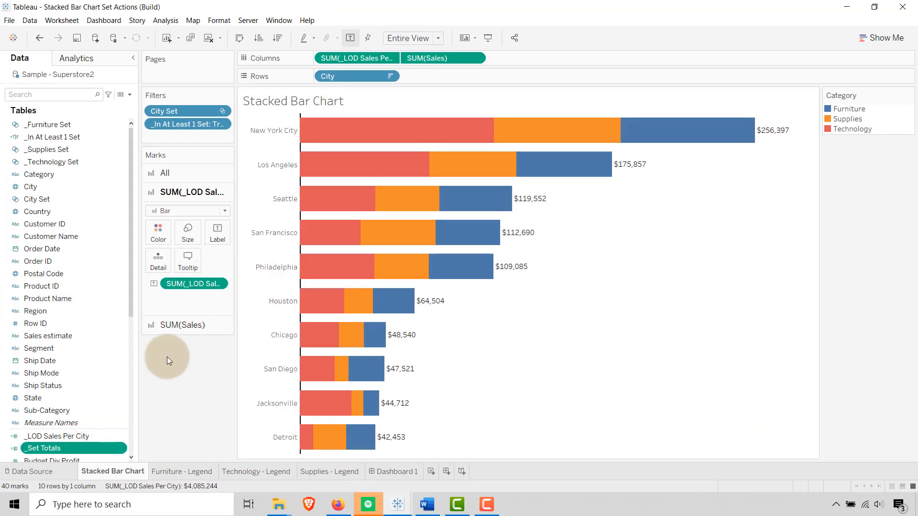
Step: Add _Set Totals to the SUM(Sales) marks as detail and change its Compute Using setting
{"action": "left_click", "coordinate": [185, 325]}
{"action": "left_click_drag", "start_coordinate": [41, 446], "coordinate": [162, 279]}
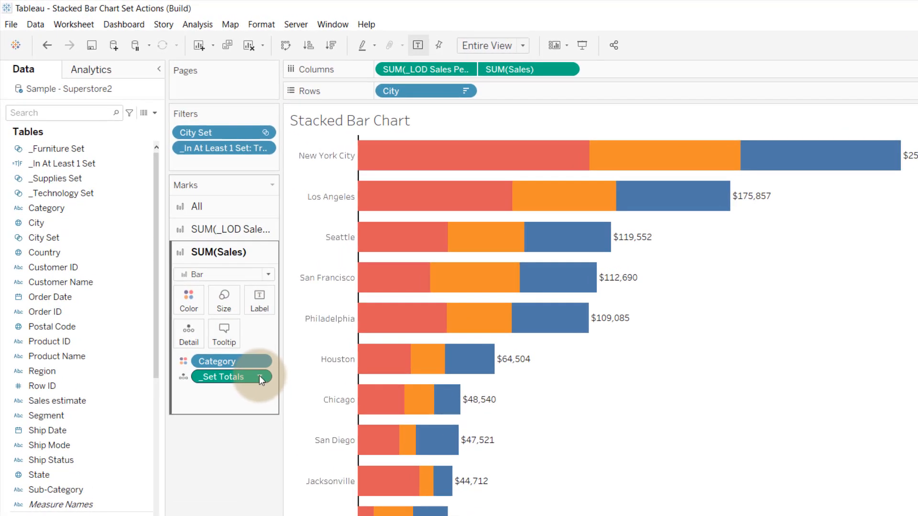
{"action": "left_click", "coordinate": [260, 377]}
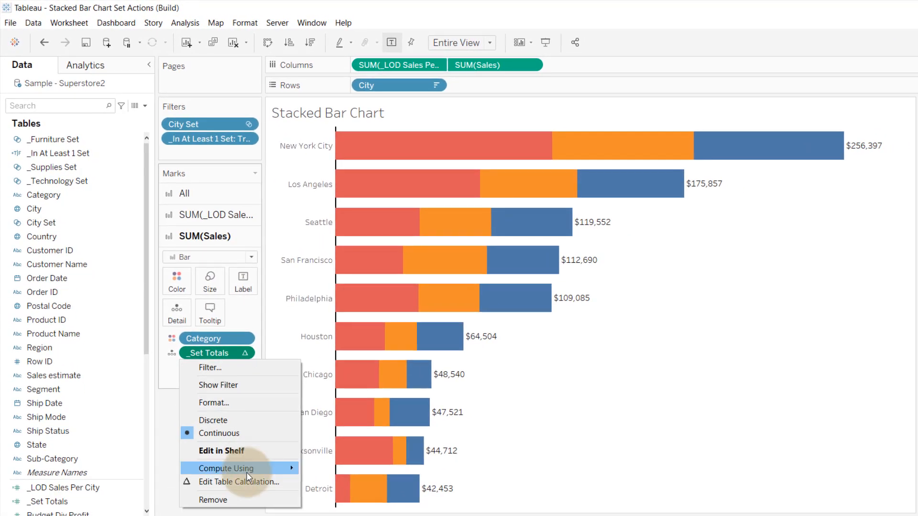
{"action": "mouse_move", "coordinate": [248, 473]}
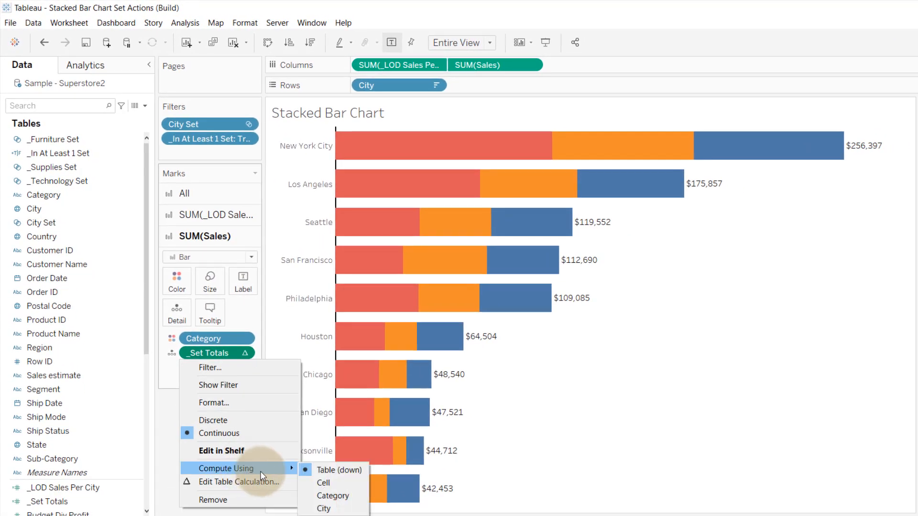
{"action": "left_click", "coordinate": [326, 485]}
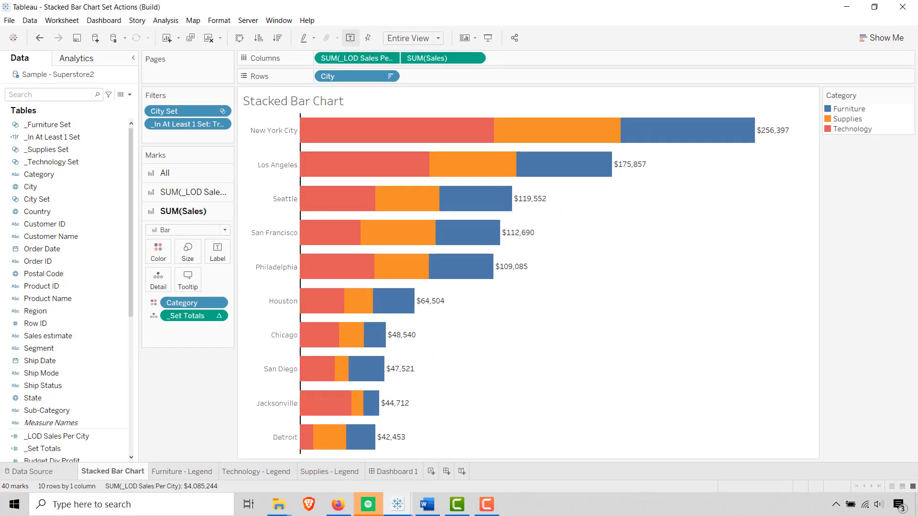
{"action": "key", "text": "alt+Tab"}
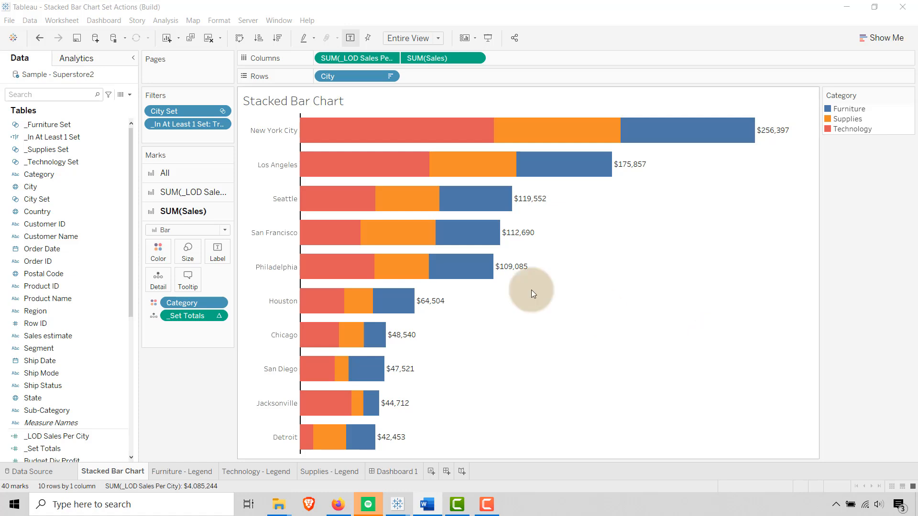
{"action": "left_click", "coordinate": [169, 387]}
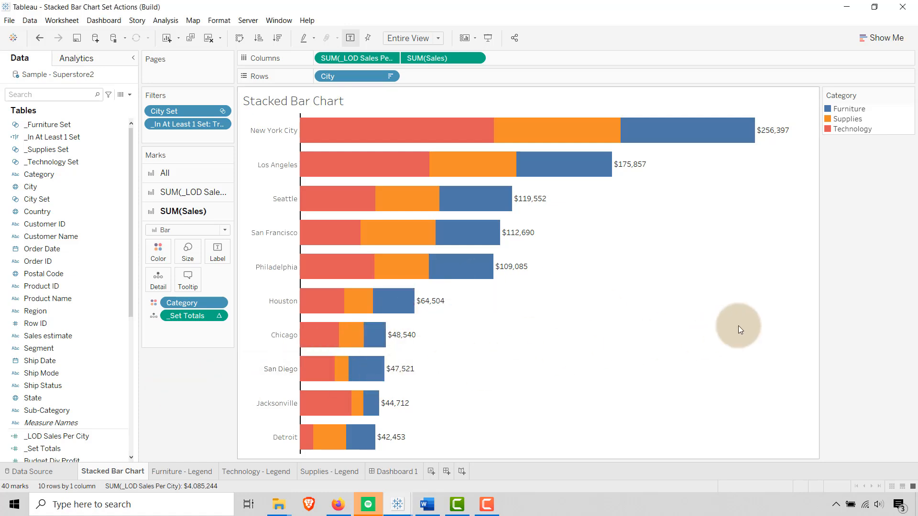
{"action": "mouse_move", "coordinate": [305, 201]}
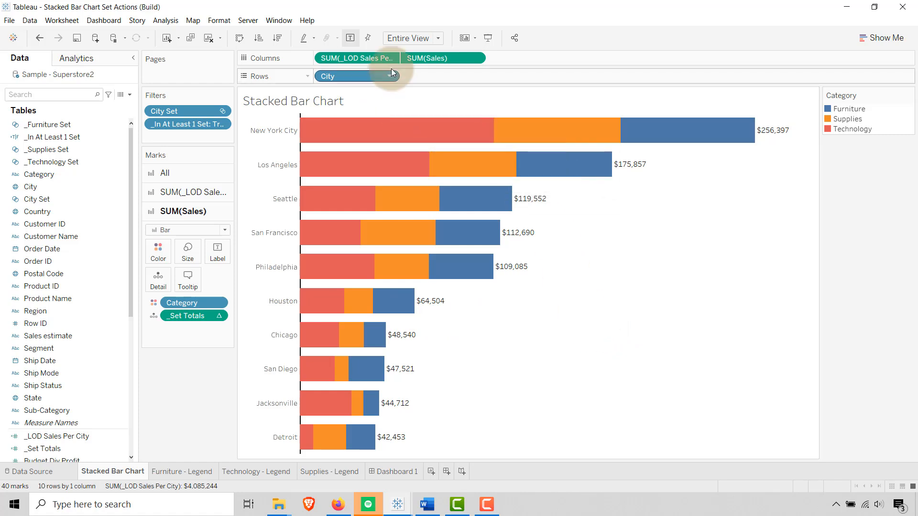
Step: Show the Sales axis header and add a reference line to that axis, scoped per cell, using _Set Totals as its value
{"action": "right_click", "coordinate": [434, 55]}
{"action": "left_click", "coordinate": [459, 103]}
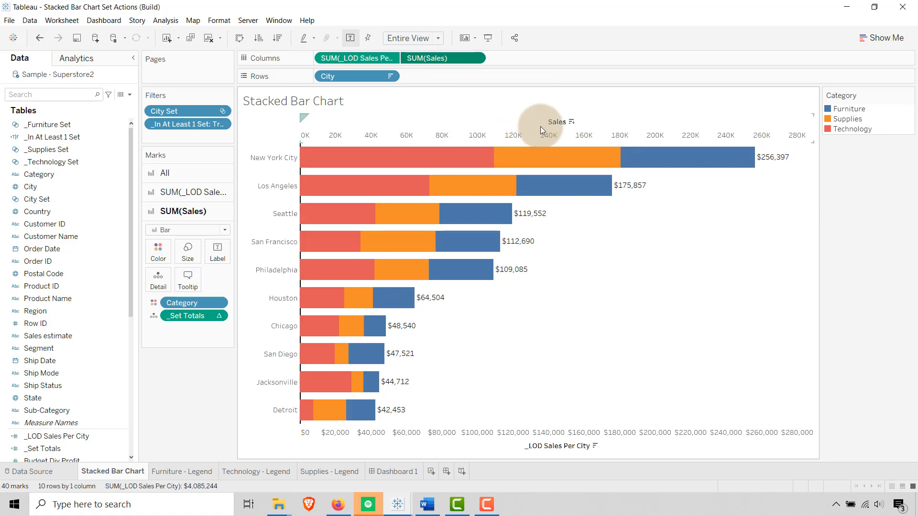
{"action": "right_click", "coordinate": [516, 128]}
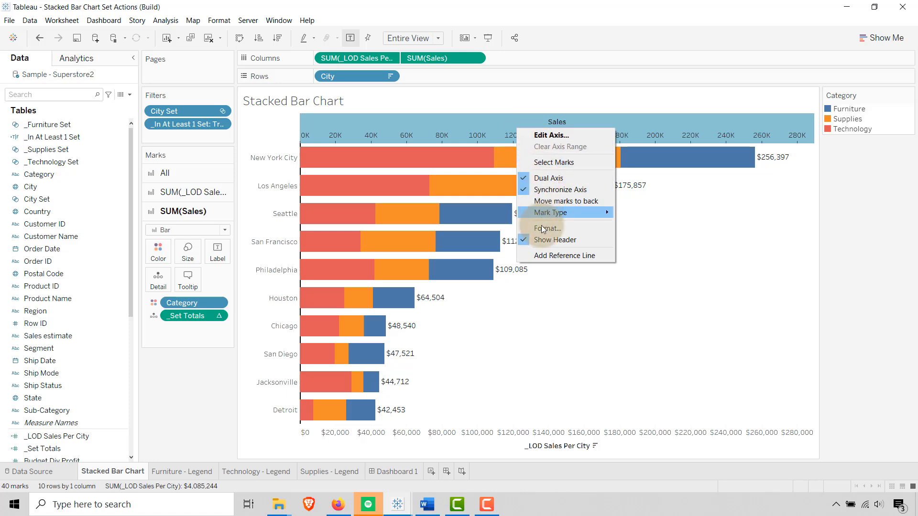
{"action": "left_click", "coordinate": [539, 254]}
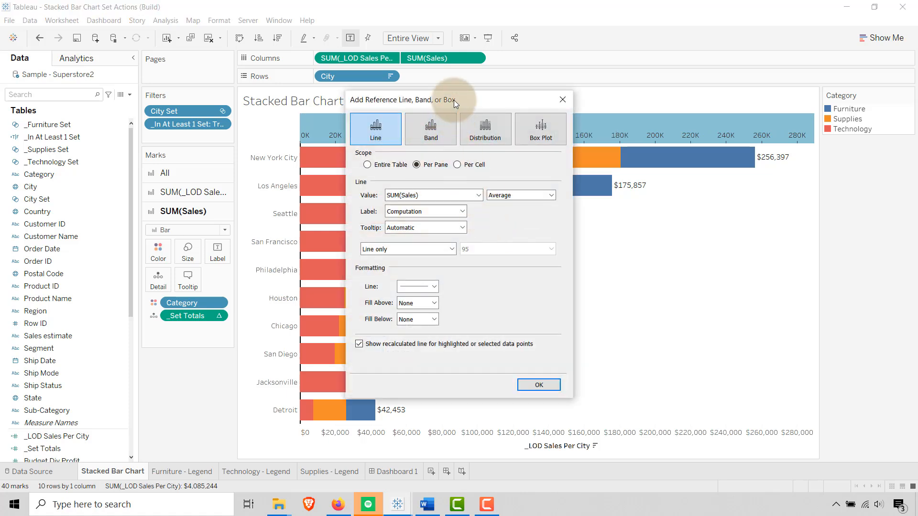
{"action": "left_click_drag", "start_coordinate": [454, 100], "coordinate": [427, 92]}
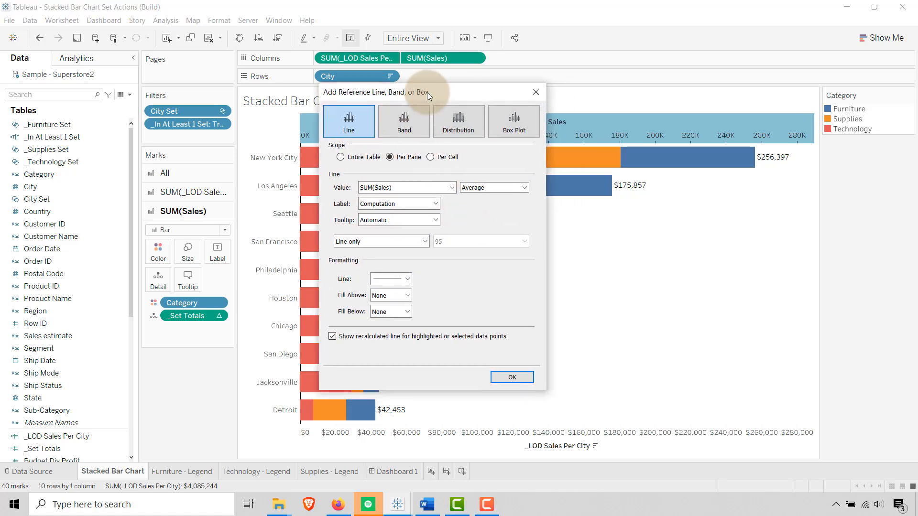
{"action": "left_click", "coordinate": [431, 157]}
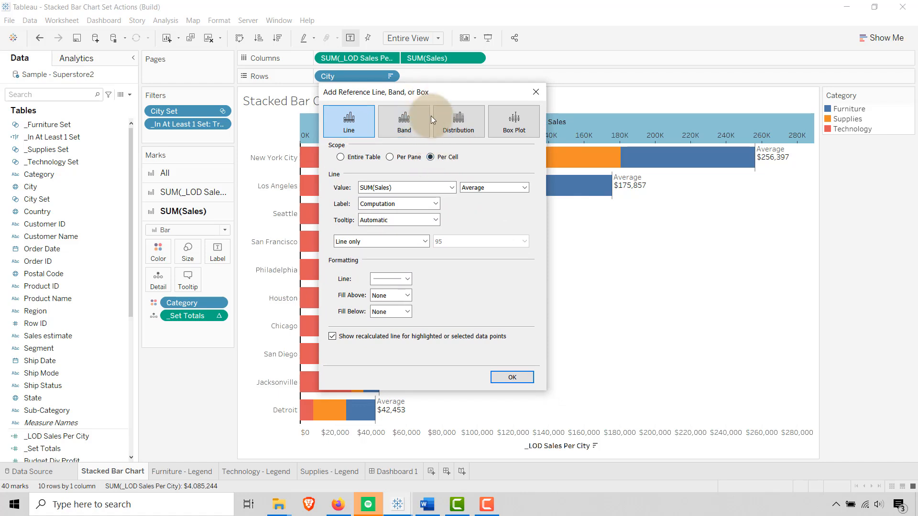
{"action": "left_click", "coordinate": [452, 188]}
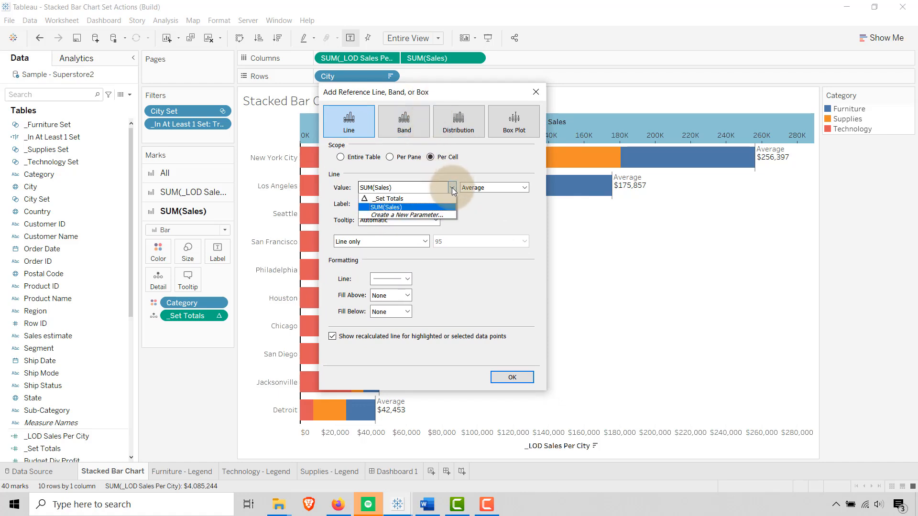
{"action": "left_click", "coordinate": [426, 198]}
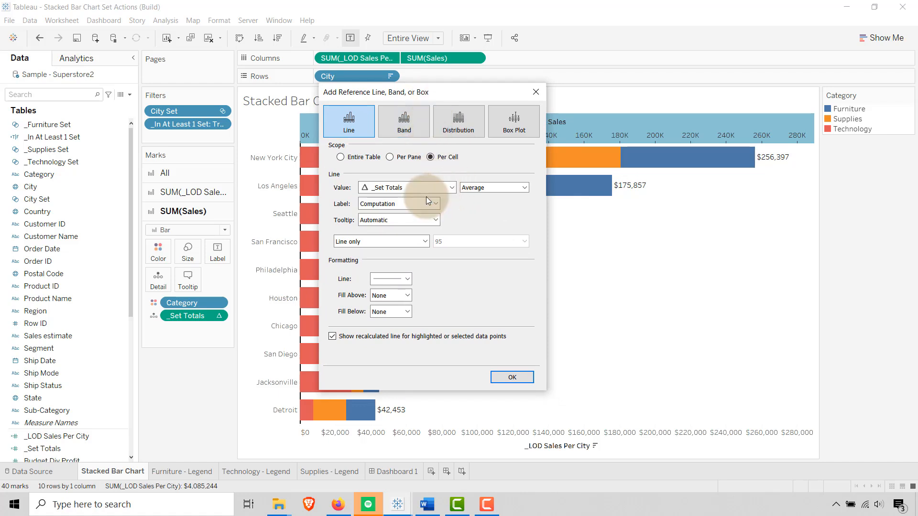
Step: Set the reference line's aggregation to Sum and its label to Value, and apply the line
{"action": "left_click", "coordinate": [524, 188]}
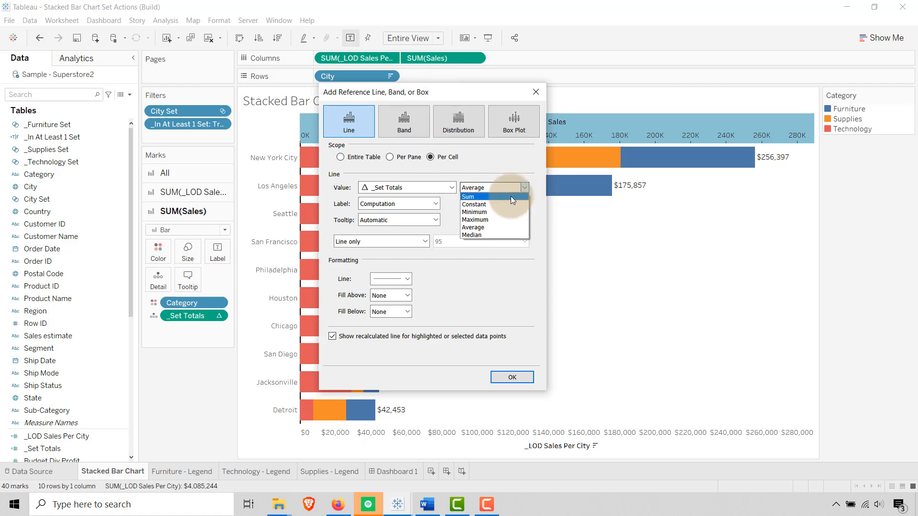
{"action": "left_click", "coordinate": [510, 196]}
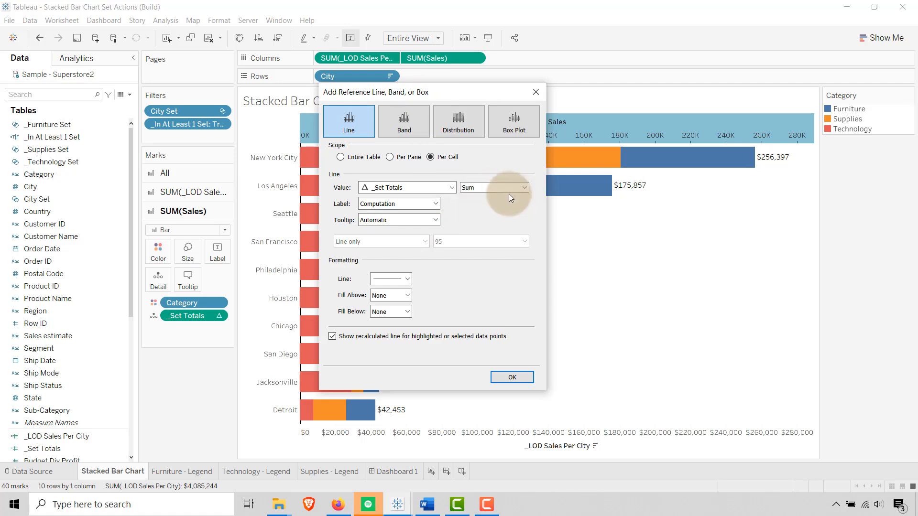
{"action": "left_click", "coordinate": [435, 203]}
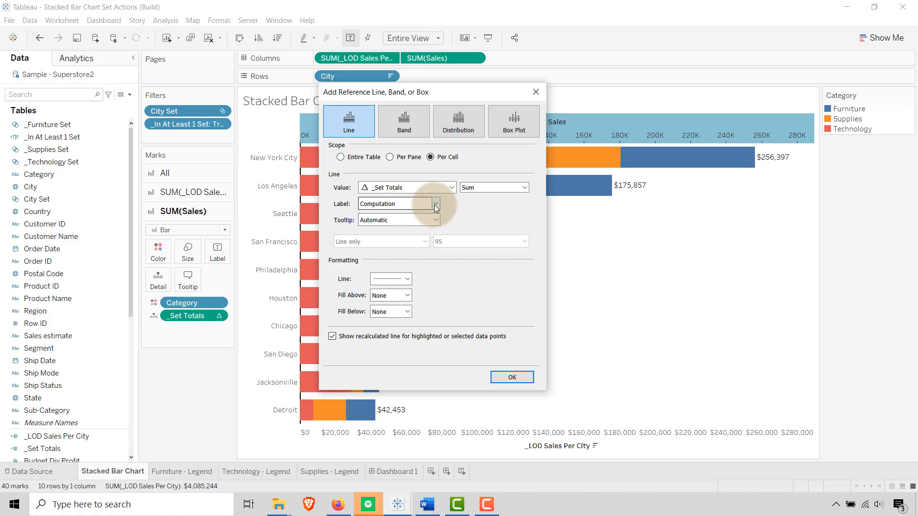
{"action": "left_click", "coordinate": [395, 222]}
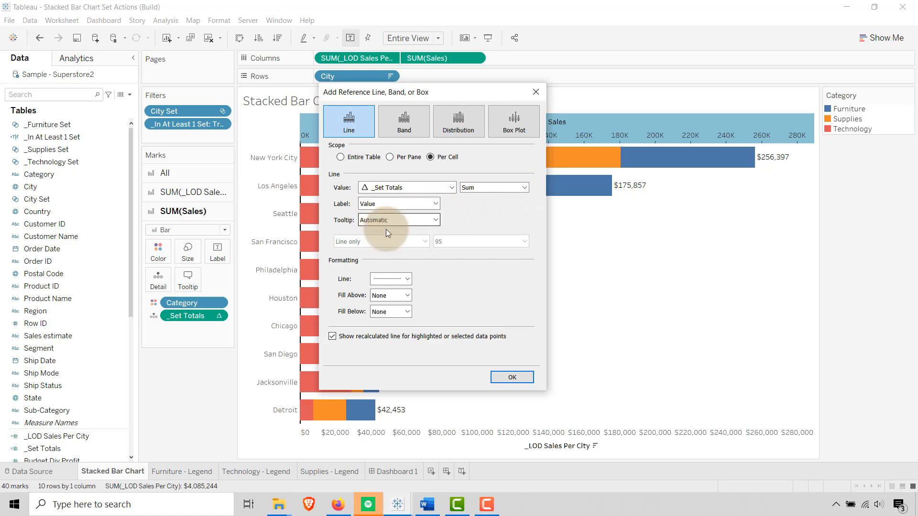
{"action": "left_click", "coordinate": [501, 376]}
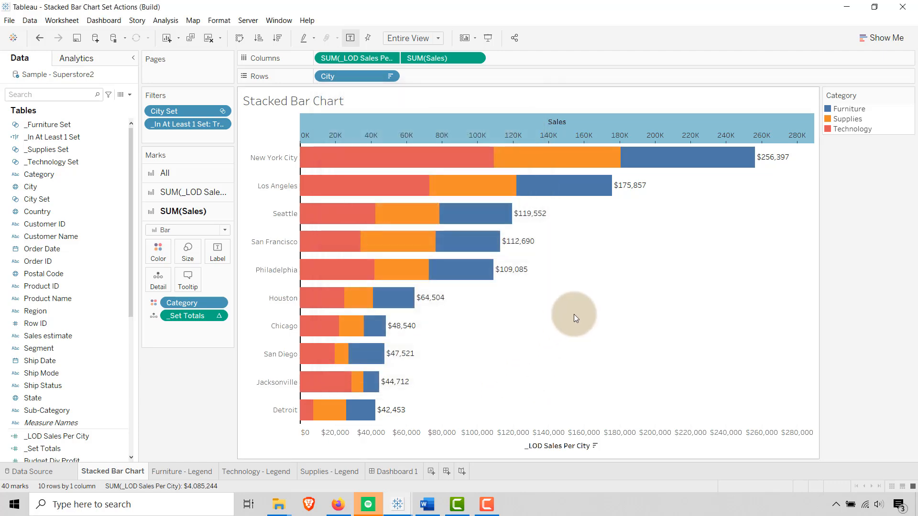
Step: On Dashboard 1, switch the Furniture and Supplies legends off and back on to check the selected-category totals
{"action": "left_click", "coordinate": [397, 472]}
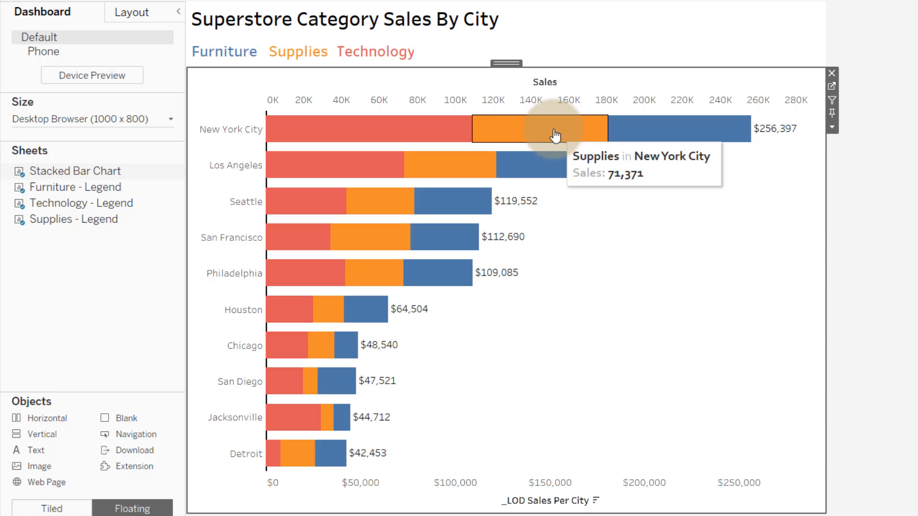
{"action": "left_click", "coordinate": [233, 54]}
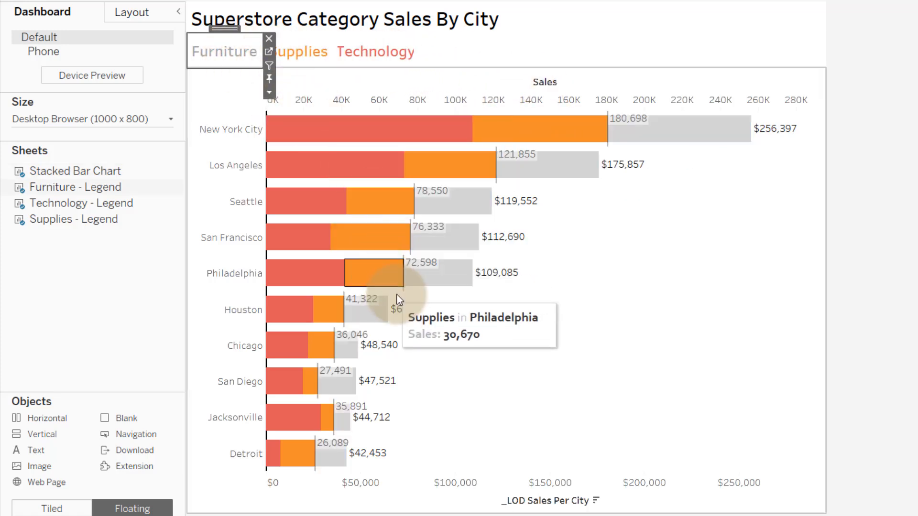
{"action": "left_click", "coordinate": [317, 57]}
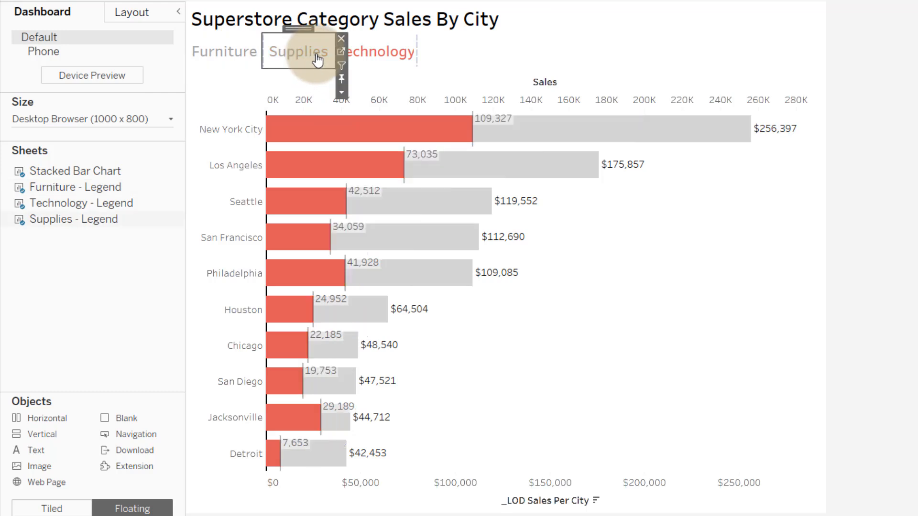
{"action": "left_click", "coordinate": [361, 57]}
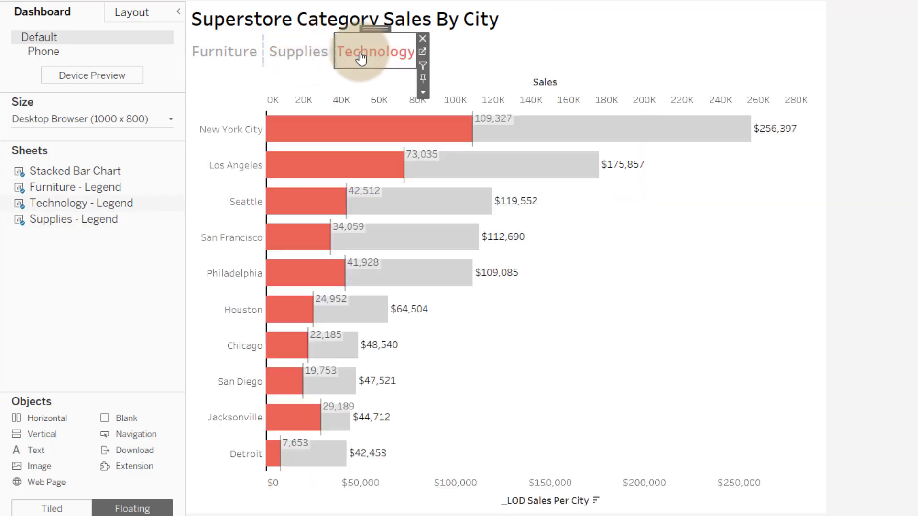
{"action": "left_click", "coordinate": [308, 57]}
{"action": "left_click", "coordinate": [260, 57]}
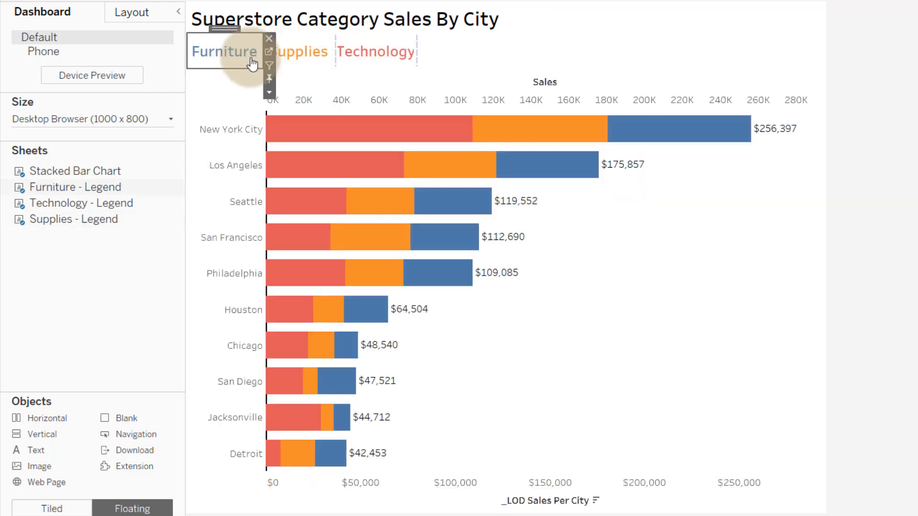
Step: Switch the Supplies legend off and examine the reference line labels against the bars and city totals
{"action": "left_click", "coordinate": [308, 60]}
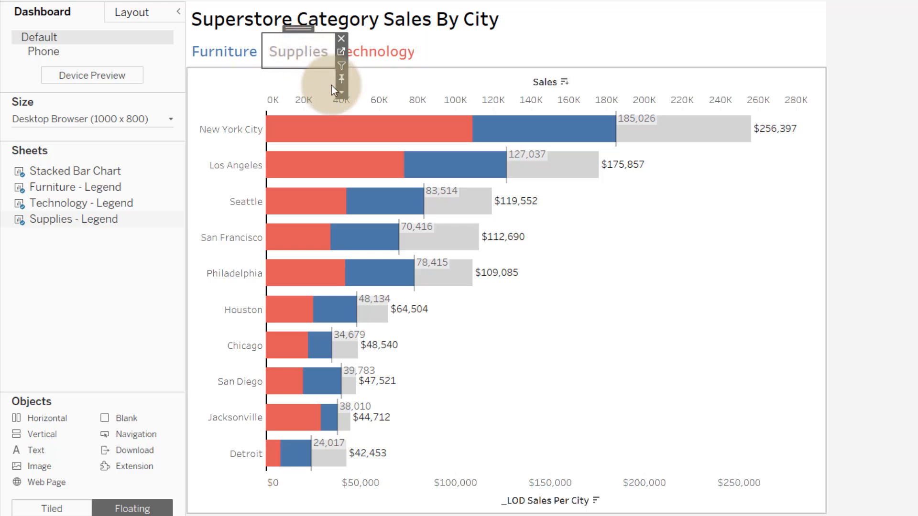
{"action": "left_click", "coordinate": [514, 162]}
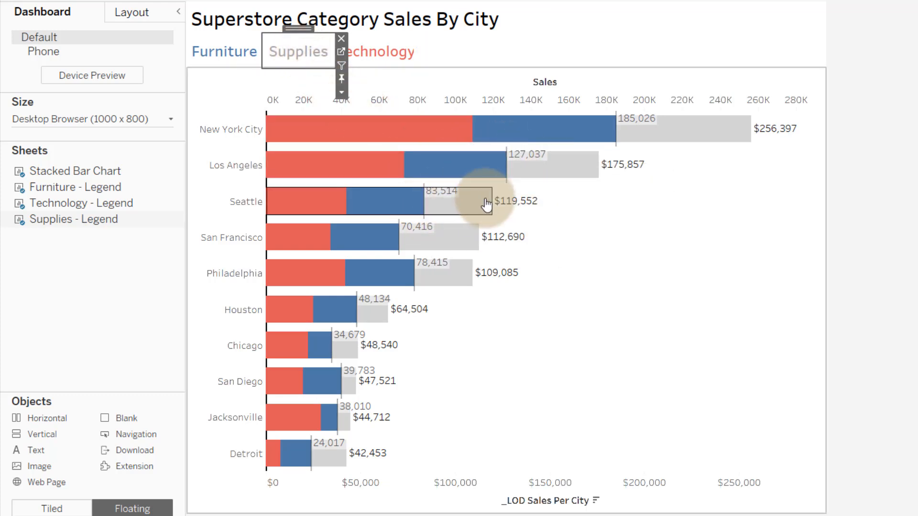
{"action": "mouse_move", "coordinate": [506, 190]}
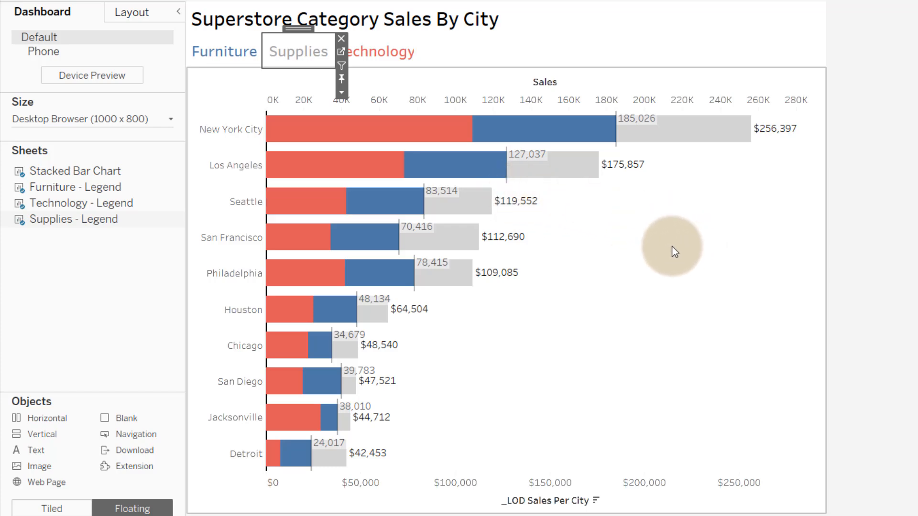
{"action": "mouse_move", "coordinate": [562, 154]}
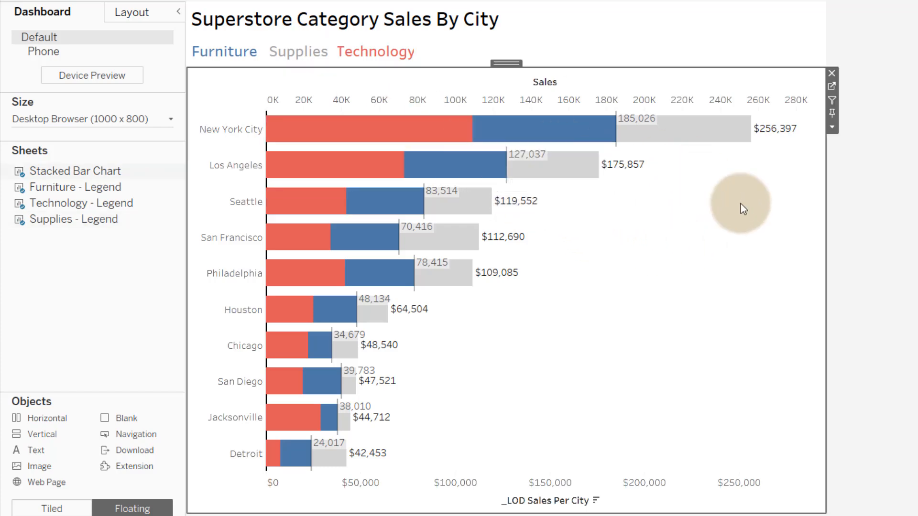
Step: On the Stacked Bar Chart sheet, format the reference line labels with left horizontal and middle vertical alignment
{"action": "left_click", "coordinate": [829, 88]}
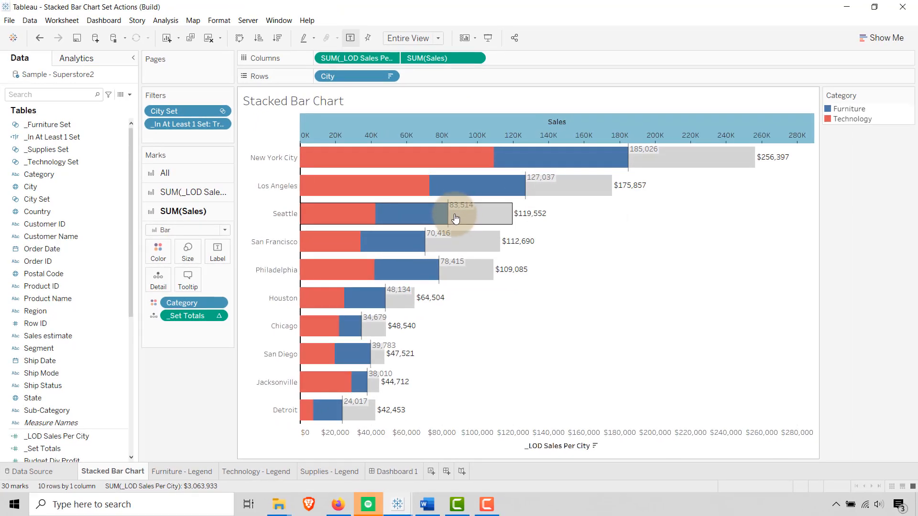
{"action": "left_click", "coordinate": [526, 199]}
{"action": "right_click", "coordinate": [526, 200]}
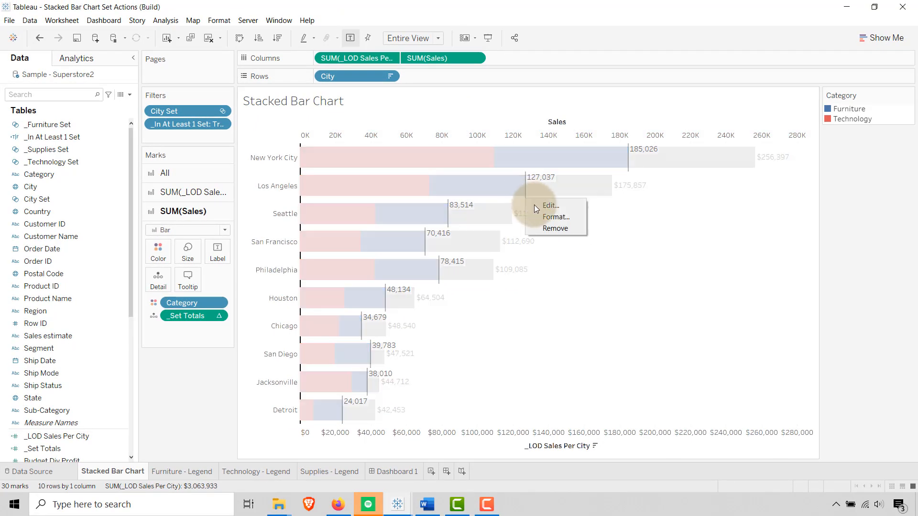
{"action": "left_click", "coordinate": [545, 217]}
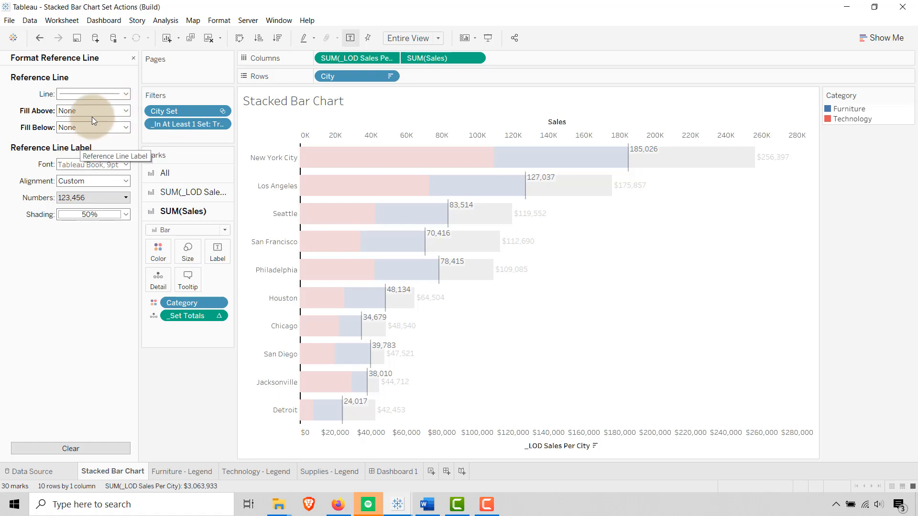
{"action": "left_click", "coordinate": [126, 181]}
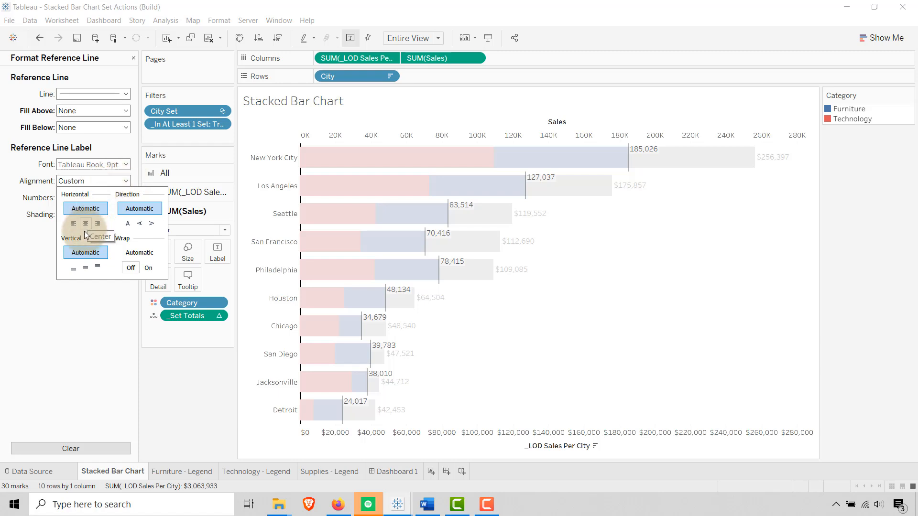
{"action": "left_click", "coordinate": [85, 268]}
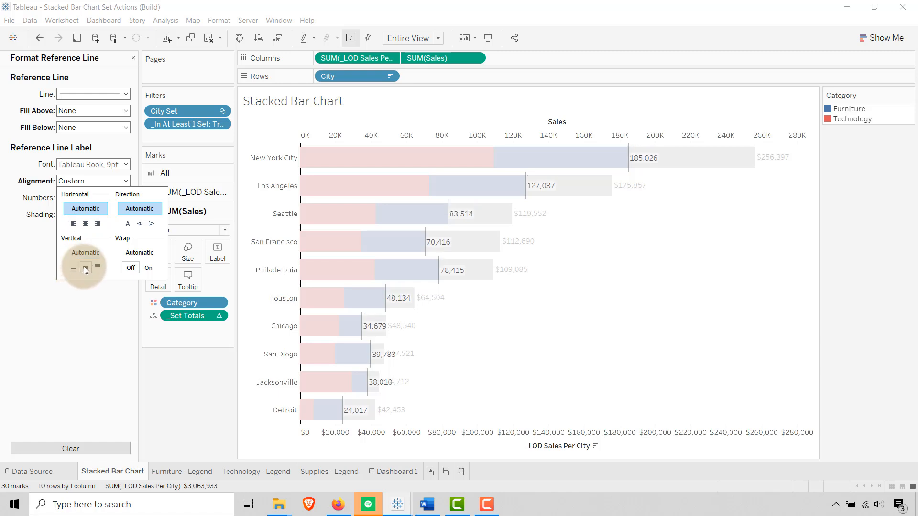
{"action": "left_click", "coordinate": [75, 223]}
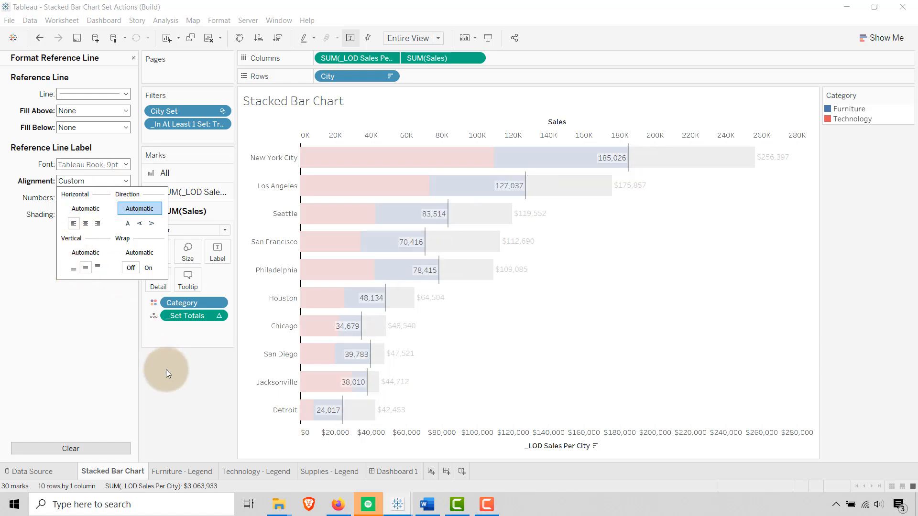
{"action": "left_click", "coordinate": [170, 384]}
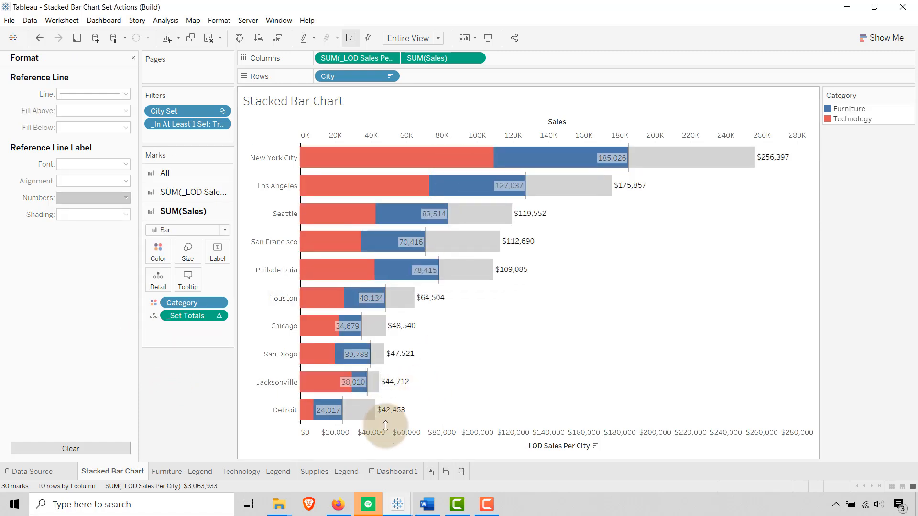
Step: Hide the axis headers of the stacked bar chart and return to Dashboard 1
{"action": "right_click", "coordinate": [409, 438]}
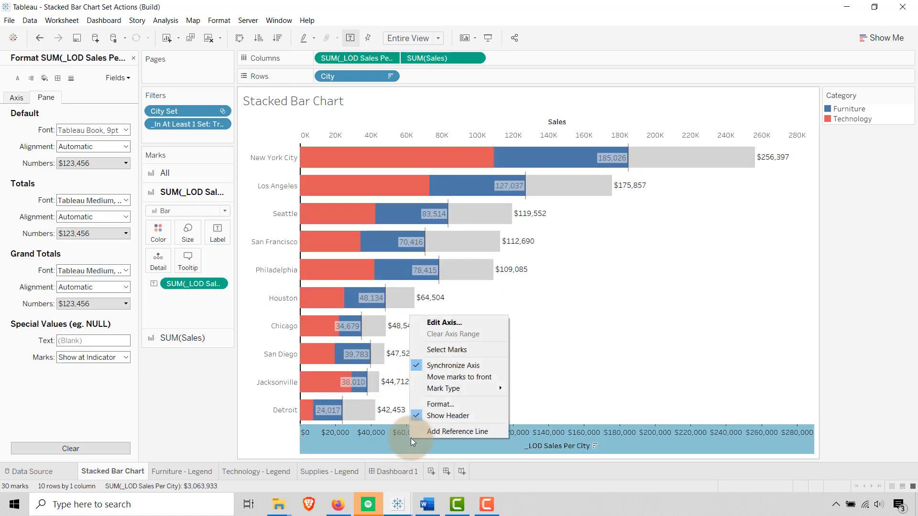
{"action": "left_click", "coordinate": [435, 417]}
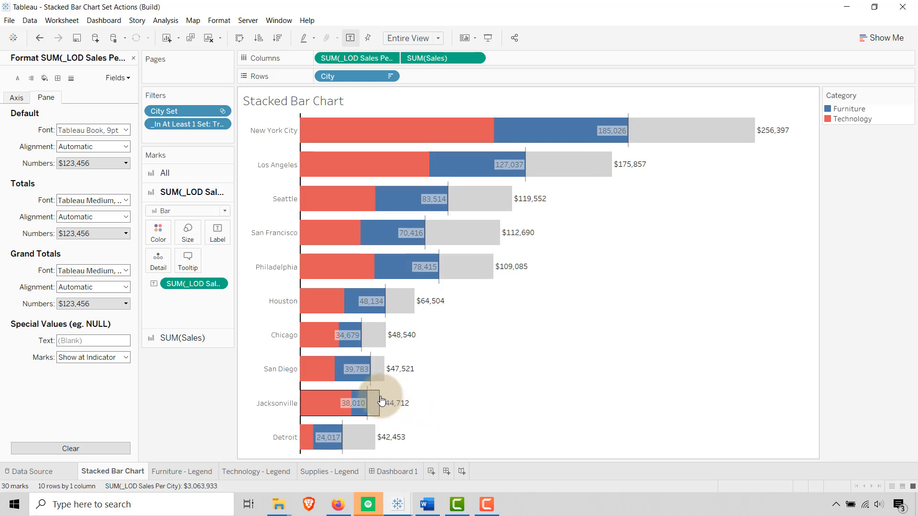
{"action": "left_click", "coordinate": [385, 472]}
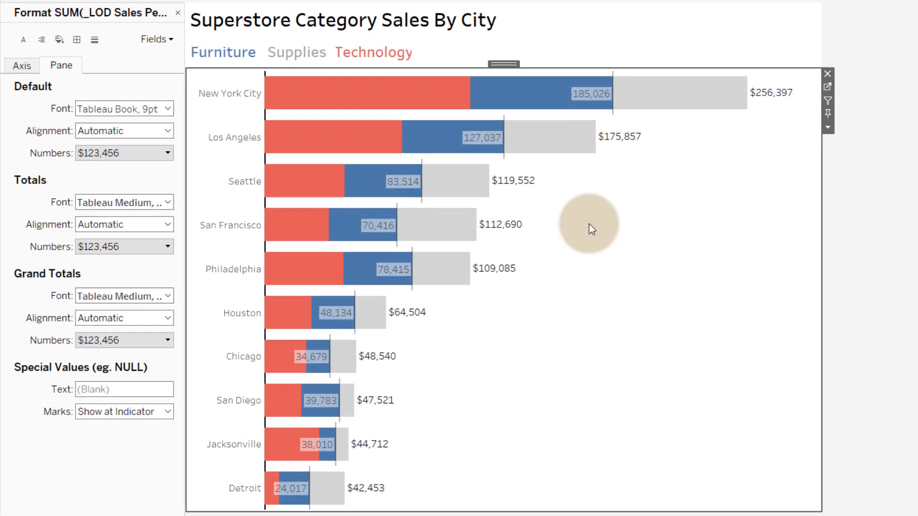
Step: Switch Supplies on, then Furniture and Supplies off, and try toggling Technology to check the realigned total labels
{"action": "left_click", "coordinate": [298, 56]}
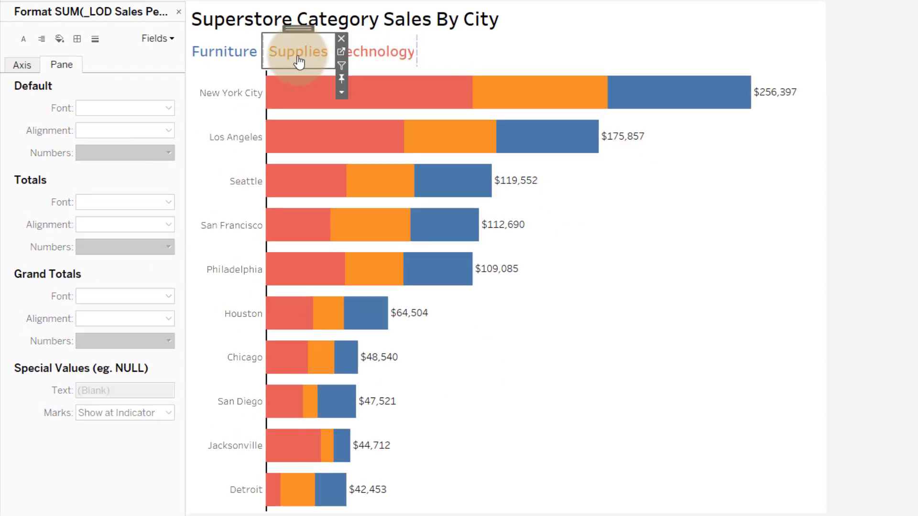
{"action": "left_click", "coordinate": [234, 61]}
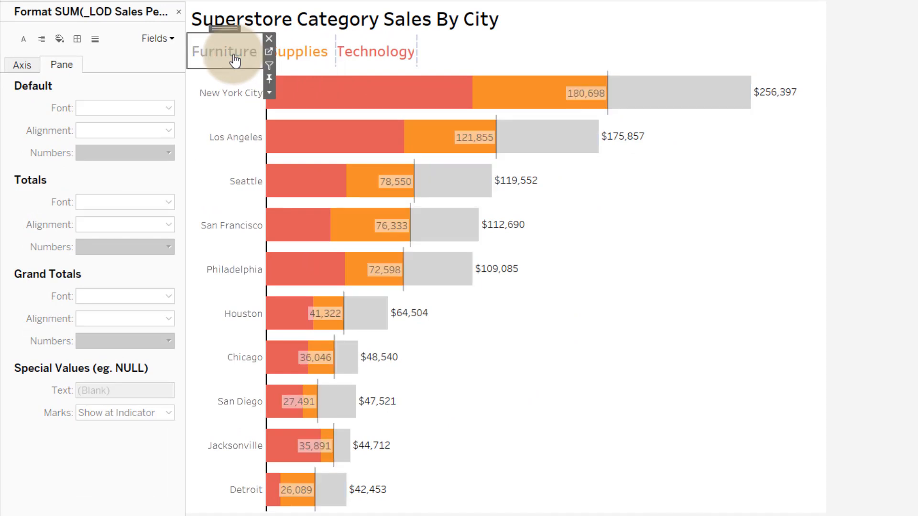
{"action": "left_click", "coordinate": [297, 58]}
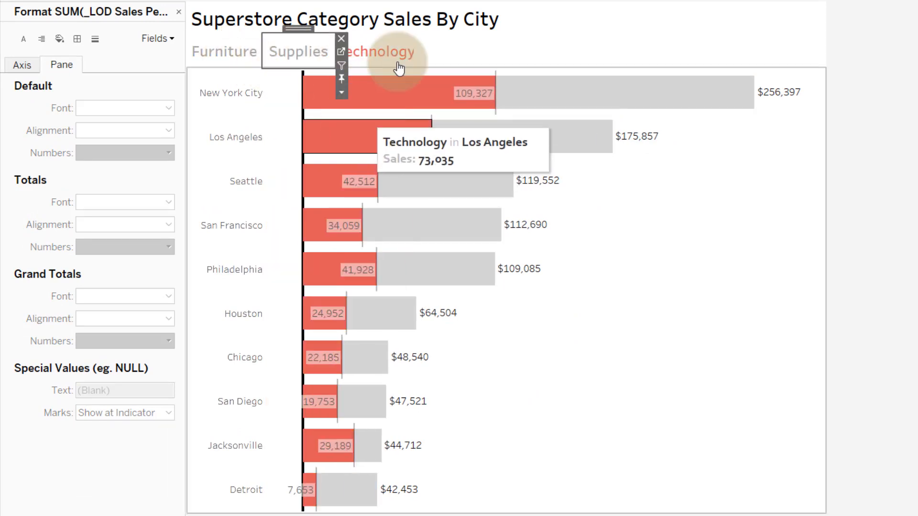
{"action": "left_click", "coordinate": [373, 58]}
{"action": "left_click", "coordinate": [373, 58]}
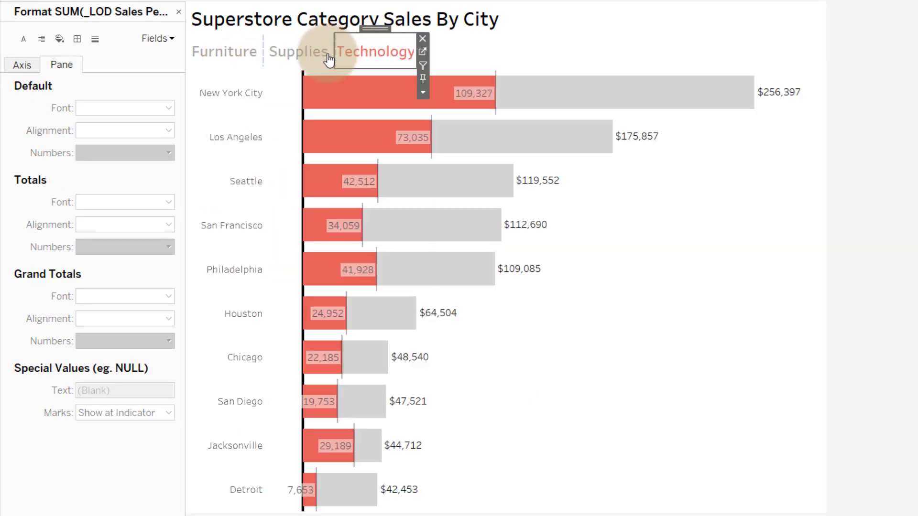
Step: Switch Supplies and Furniture back on in the dashboard legends and try toggling Technology
{"action": "left_click", "coordinate": [306, 55]}
{"action": "left_click", "coordinate": [238, 55]}
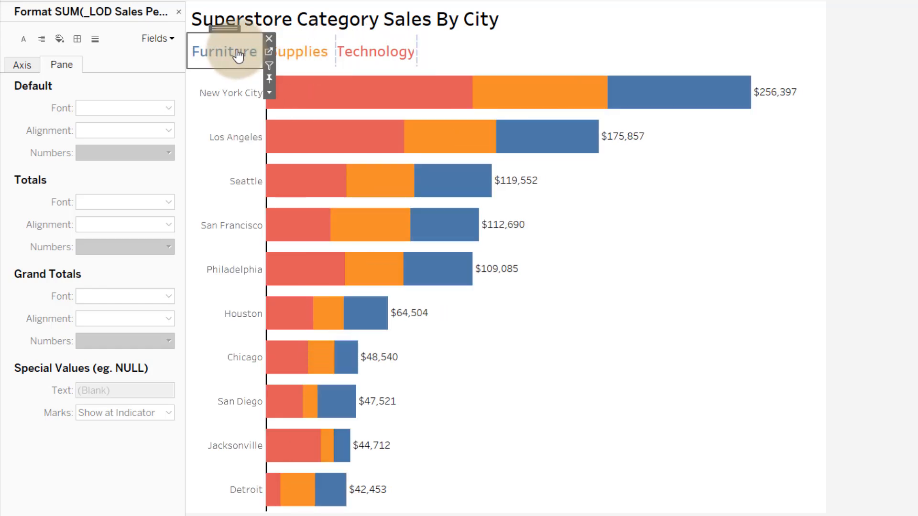
{"action": "left_click", "coordinate": [916, 166]}
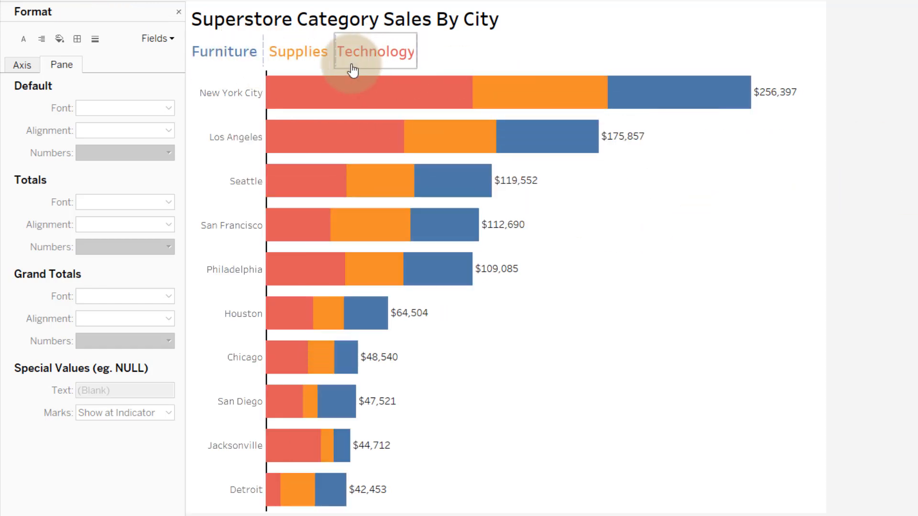
{"action": "left_click", "coordinate": [397, 52]}
{"action": "left_click", "coordinate": [383, 58]}
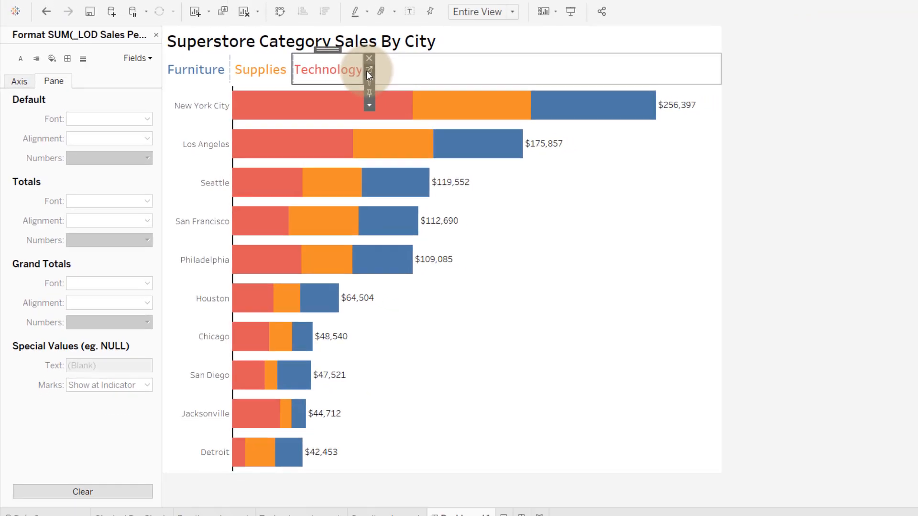
Step: Try removing the second MIN(1) field from Columns on the Technology - Legend sheet, and return to Dashboard 1
{"action": "left_click", "coordinate": [423, 51]}
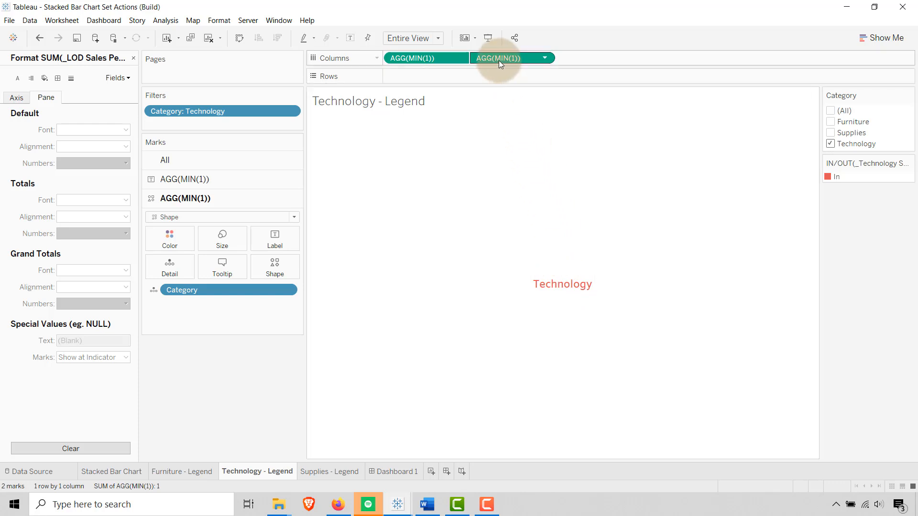
{"action": "left_click_drag", "start_coordinate": [498, 60], "coordinate": [225, 382]}
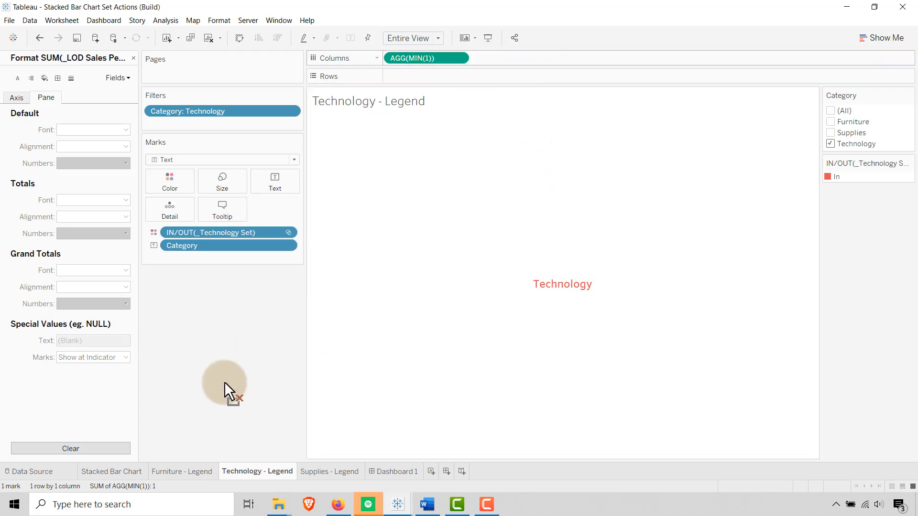
{"action": "left_click", "coordinate": [559, 291]}
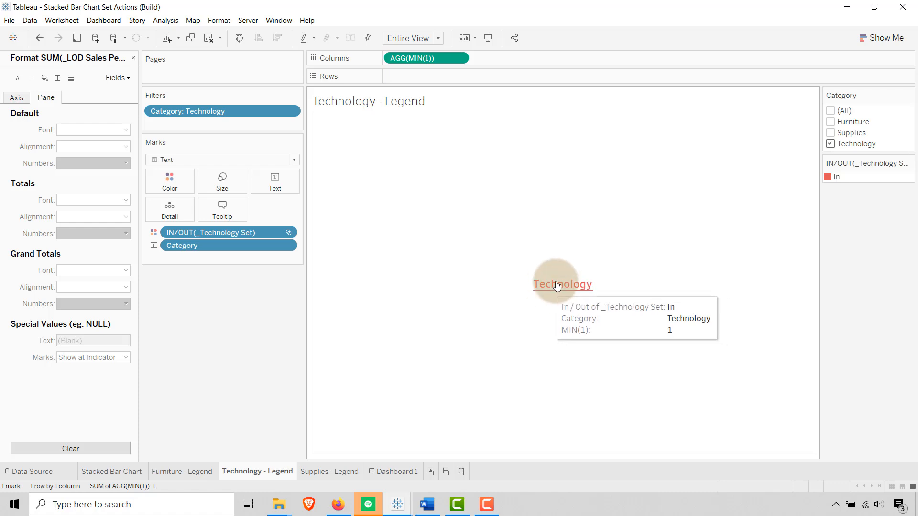
{"action": "left_click", "coordinate": [403, 471]}
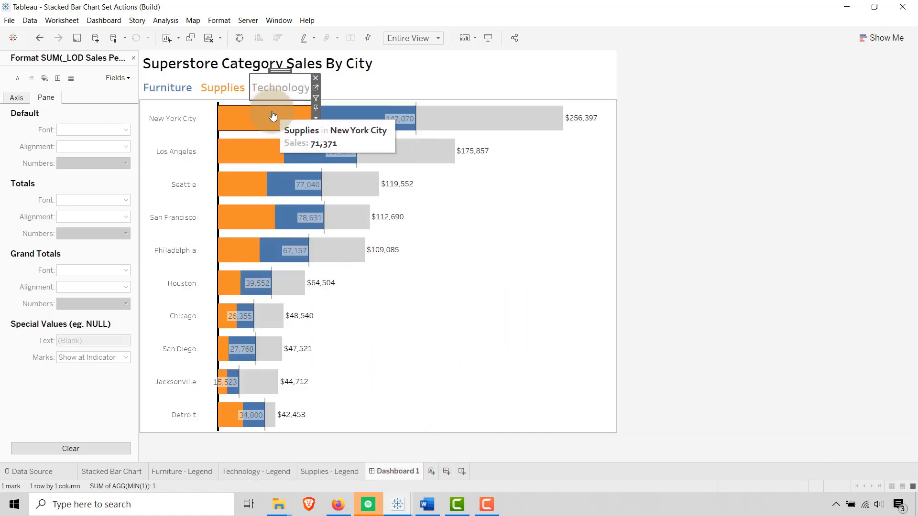
Step: Switch Technology on and then Supplies and Furniture off to check the legends against the bars
{"action": "left_click", "coordinate": [277, 98]}
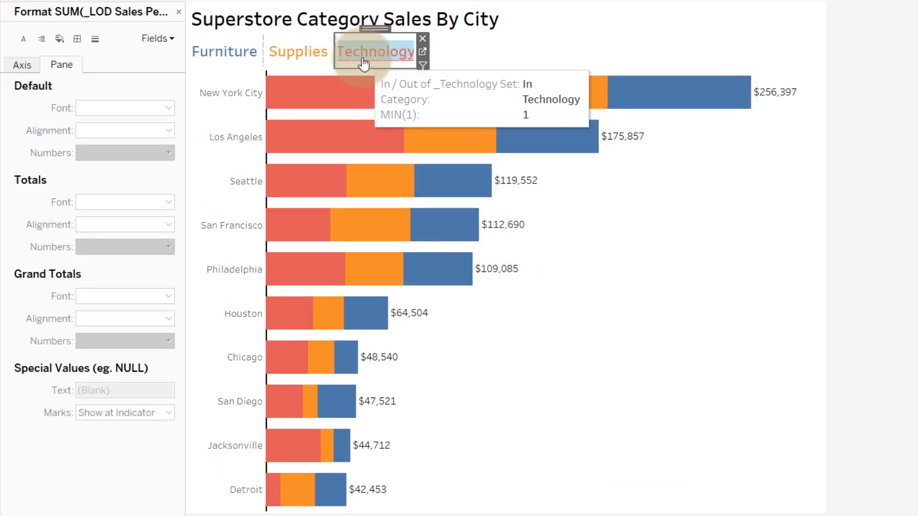
{"action": "left_click", "coordinate": [306, 52]}
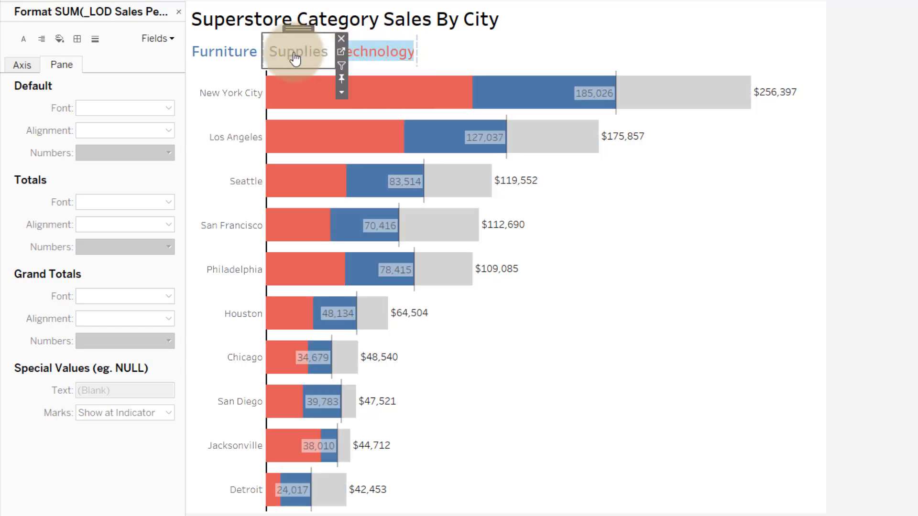
{"action": "left_click", "coordinate": [240, 53]}
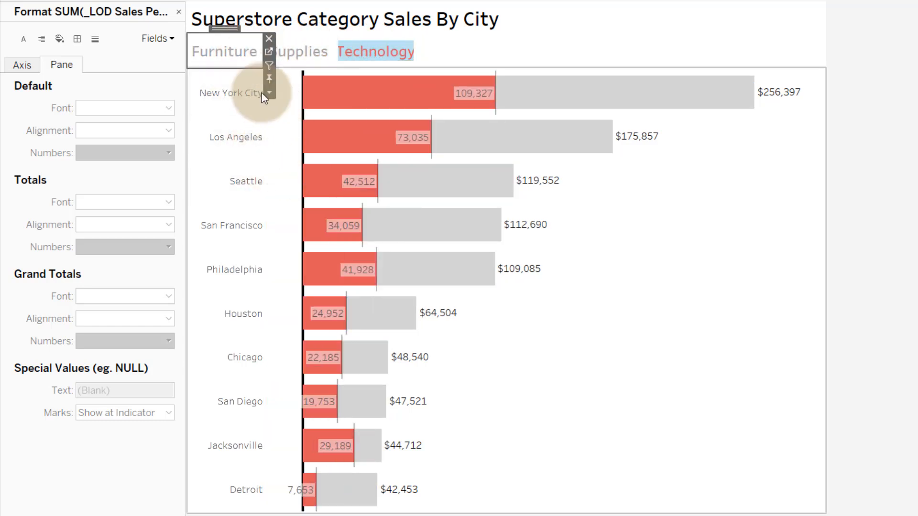
Step: Present the dashboard full screen, switch Furniture and Supplies on, and test toggling Technology repeatedly
{"action": "left_click", "coordinate": [546, 0]}
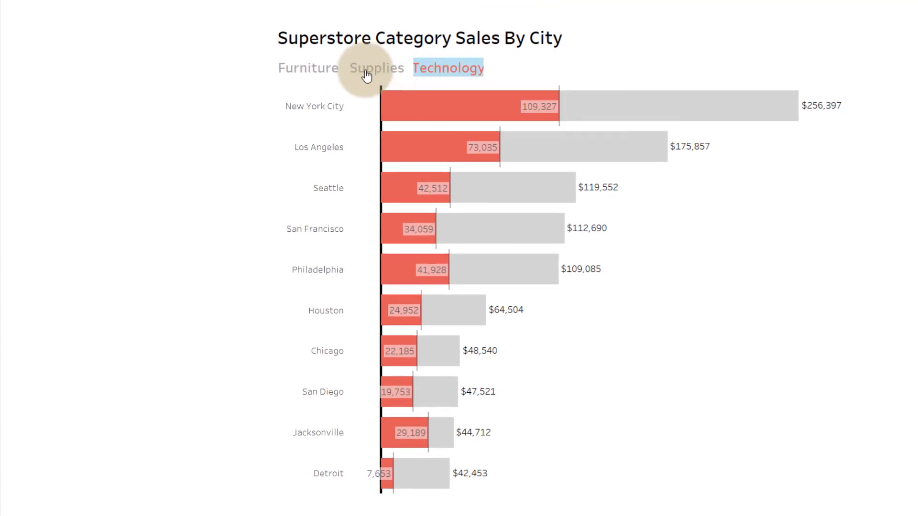
{"action": "left_click", "coordinate": [296, 65]}
{"action": "left_click", "coordinate": [376, 75]}
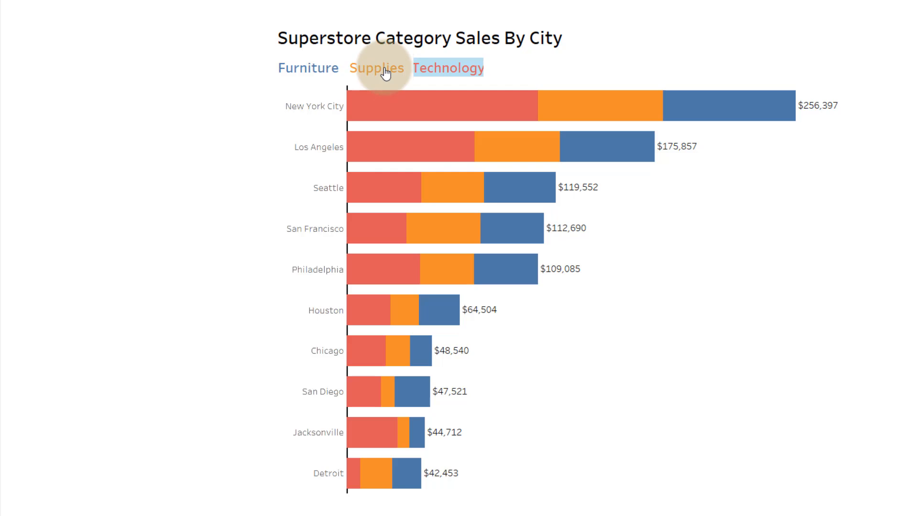
{"action": "left_click", "coordinate": [430, 72]}
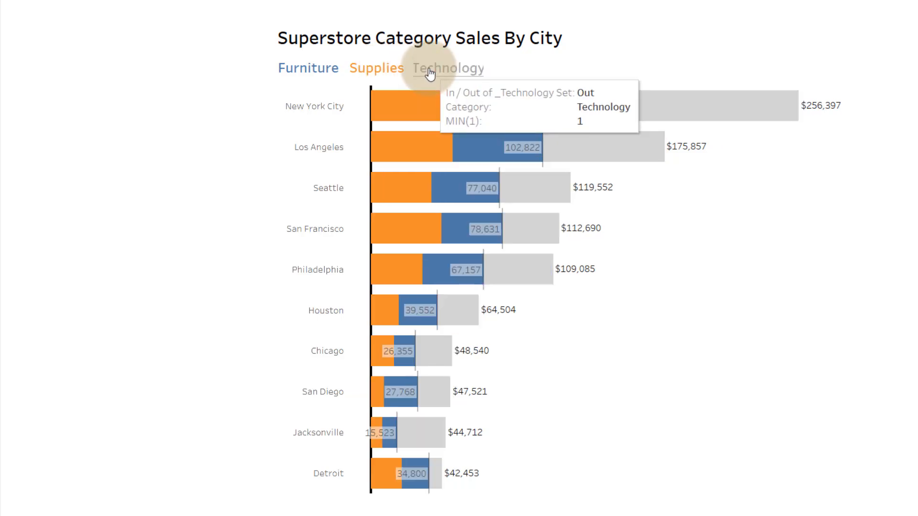
{"action": "left_click", "coordinate": [429, 72]}
{"action": "left_click", "coordinate": [424, 74]}
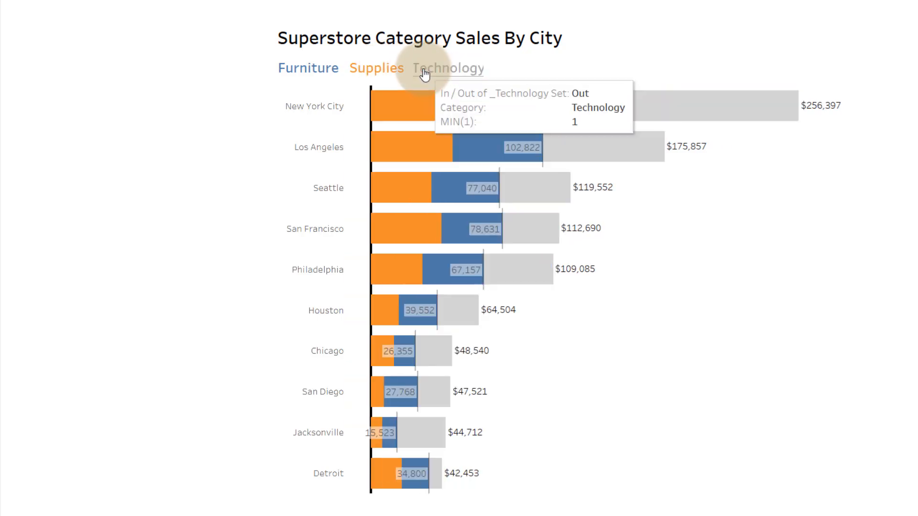
{"action": "left_click", "coordinate": [425, 74]}
{"action": "left_click", "coordinate": [426, 75]}
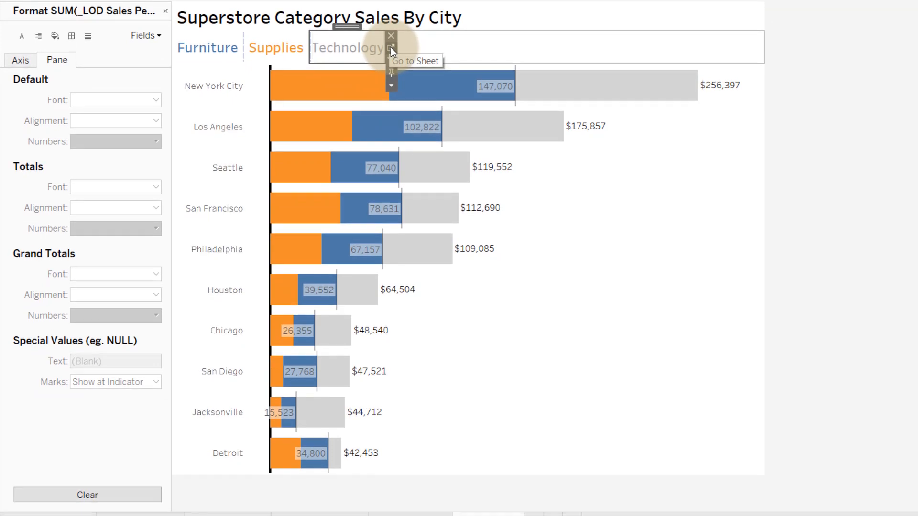
Step: Undo the recent legend toggles and the removal of the second MIN(1) field from the Technology legend
{"action": "key", "text": "ctrl+z"}
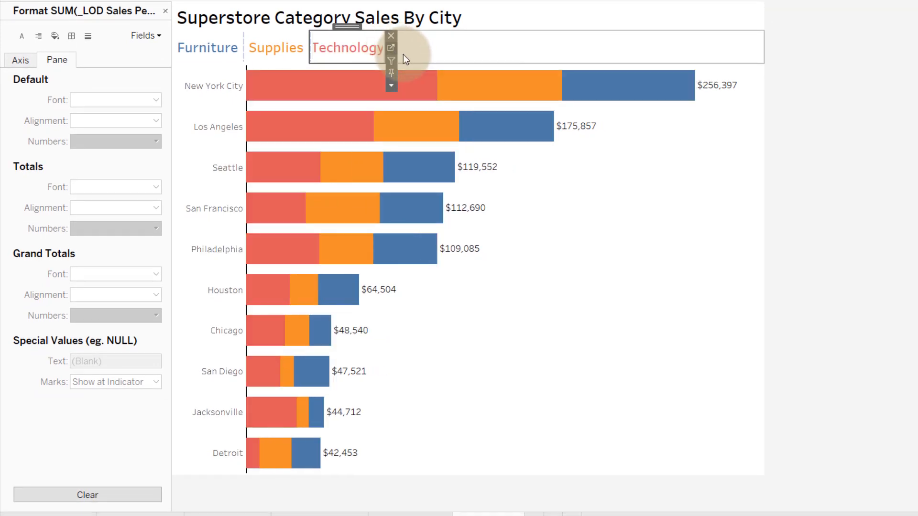
{"action": "key", "text": "ctrl+z"}
{"action": "left_click", "coordinate": [433, 72]}
{"action": "left_click", "coordinate": [432, 72]}
{"action": "left_click", "coordinate": [432, 73]}
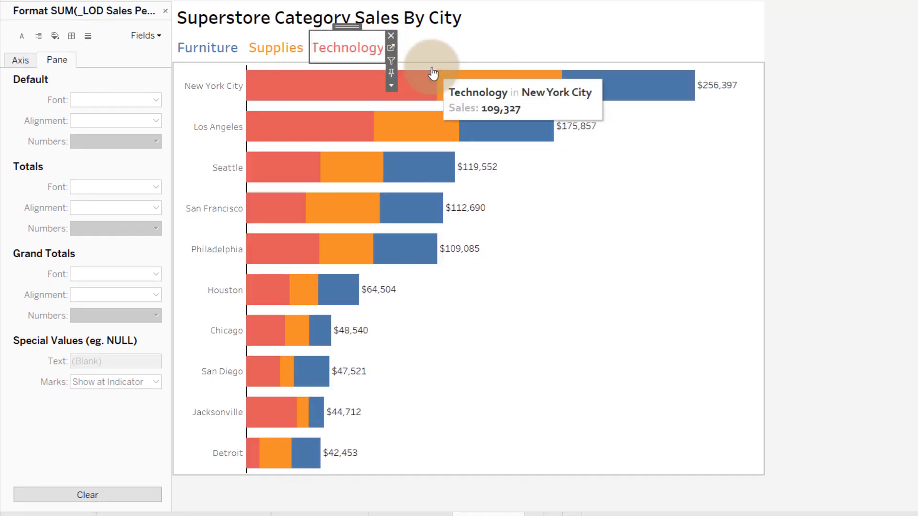
{"action": "left_click", "coordinate": [391, 60]}
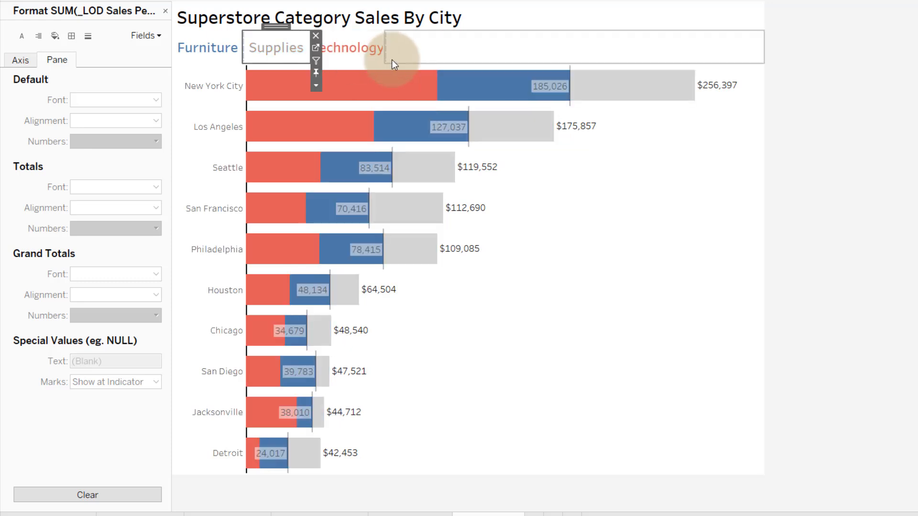
{"action": "key", "text": "ctrl+z"}
{"action": "key", "text": "ctrl+z"}
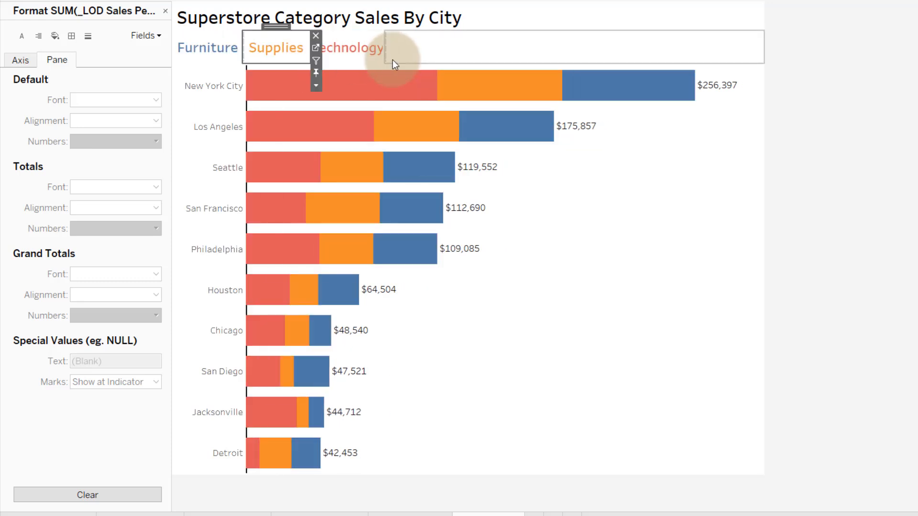
{"action": "key", "text": "ctrl+z"}
Step: Switch Supplies off, try toggling Technology again, and switch Supplies back on
{"action": "left_click", "coordinate": [392, 60]}
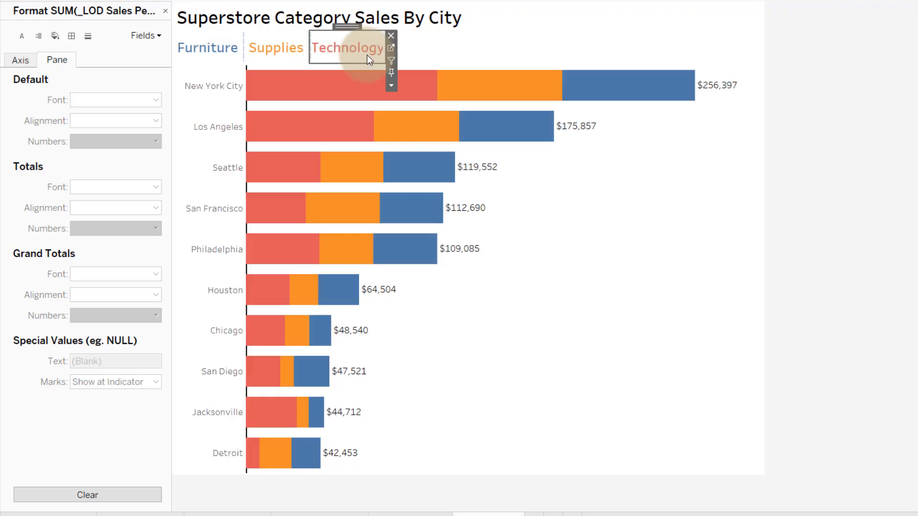
{"action": "left_click", "coordinate": [278, 47]}
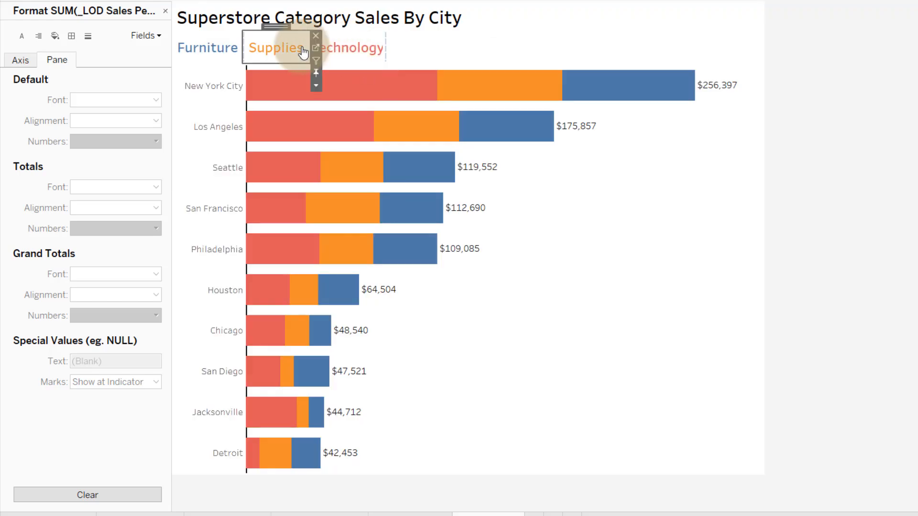
{"action": "left_click", "coordinate": [343, 47]}
{"action": "left_click", "coordinate": [340, 50]}
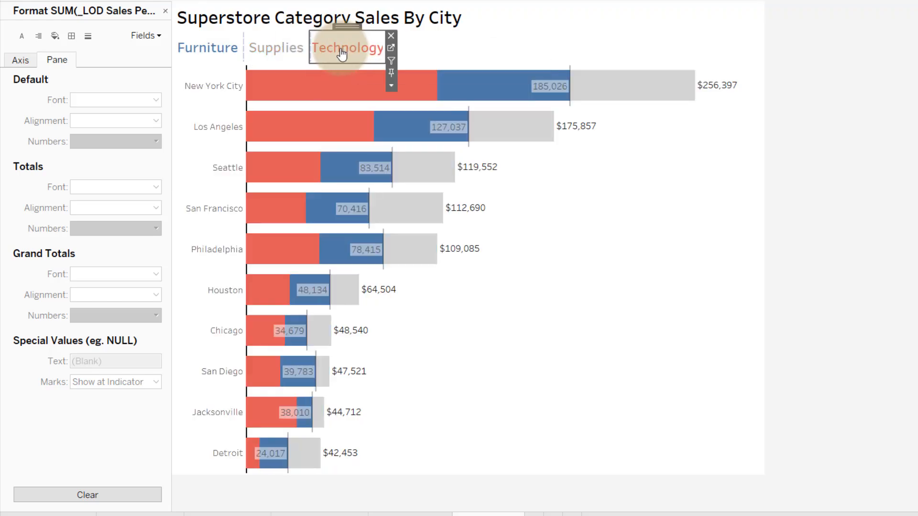
{"action": "left_click", "coordinate": [341, 49]}
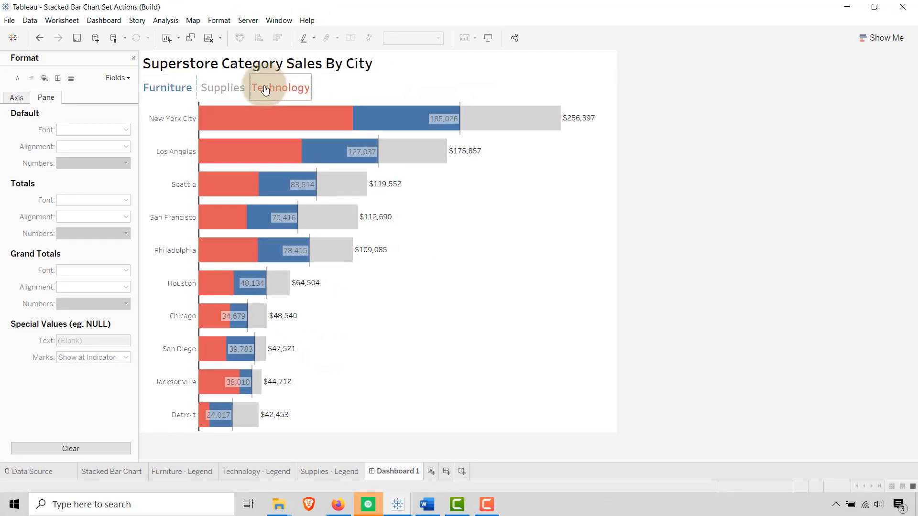
{"action": "left_click", "coordinate": [224, 86]}
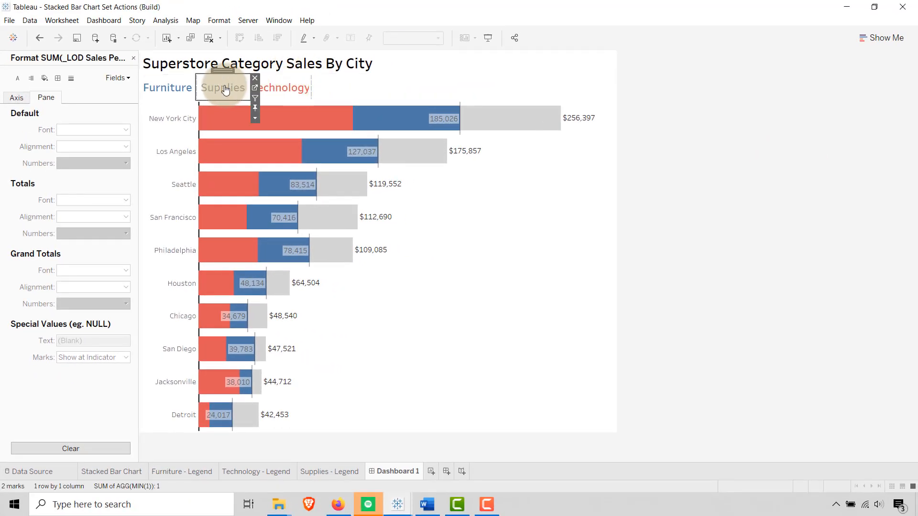
Step: In presentation mode, toggle Furniture and Supplies off and on, switch Furniture off again, and inspect New York City's Supplies bar
{"action": "left_click", "coordinate": [487, 41]}
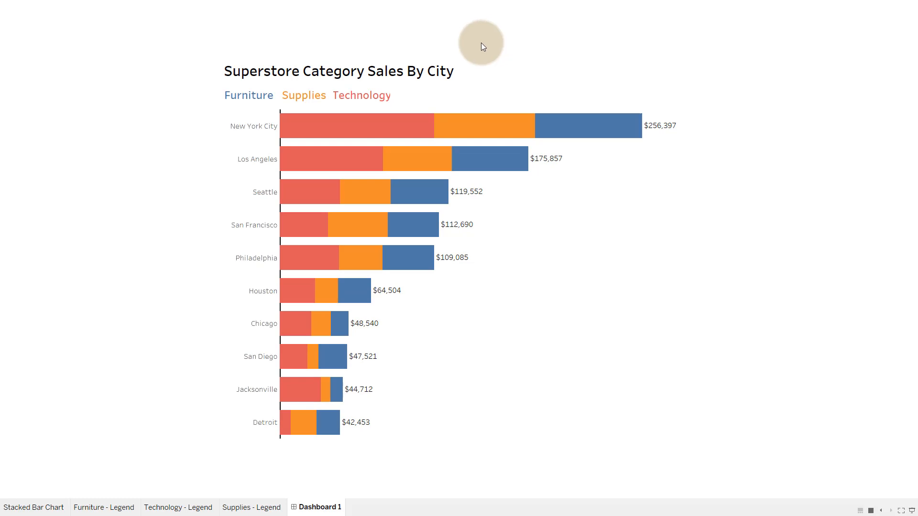
{"action": "left_click", "coordinate": [244, 100]}
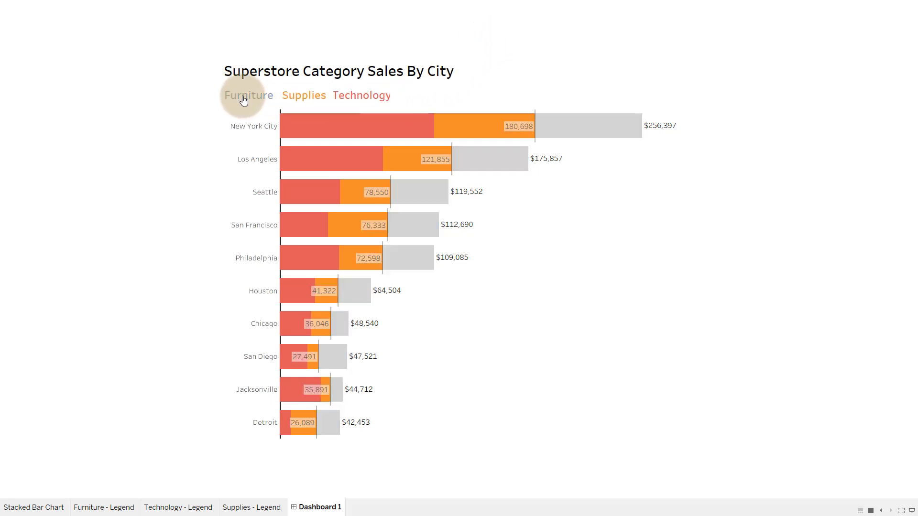
{"action": "left_click", "coordinate": [301, 98]}
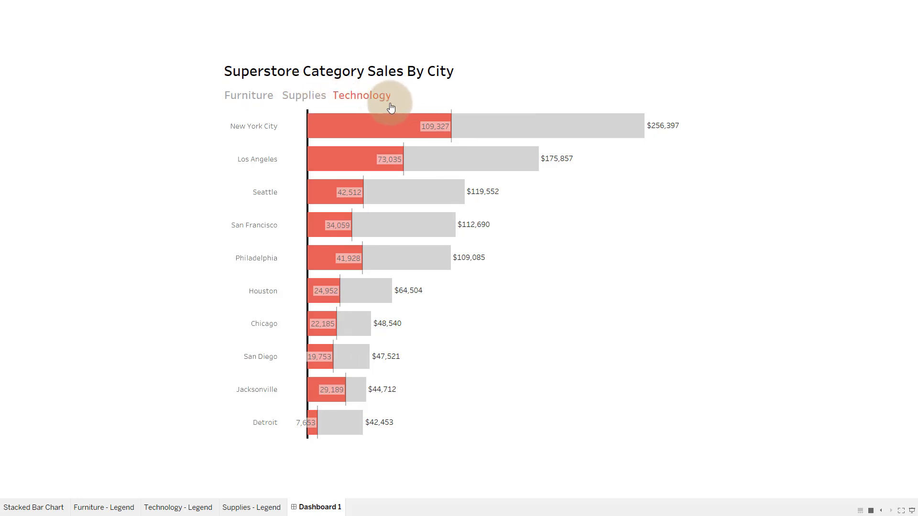
{"action": "left_click", "coordinate": [297, 95]}
{"action": "left_click", "coordinate": [263, 95]}
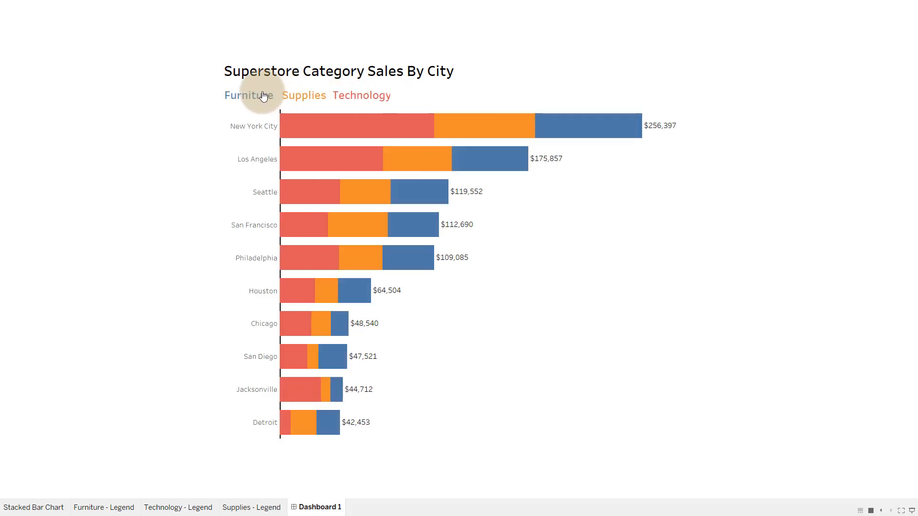
{"action": "left_click", "coordinate": [263, 95]}
{"action": "mouse_move", "coordinate": [486, 123]}
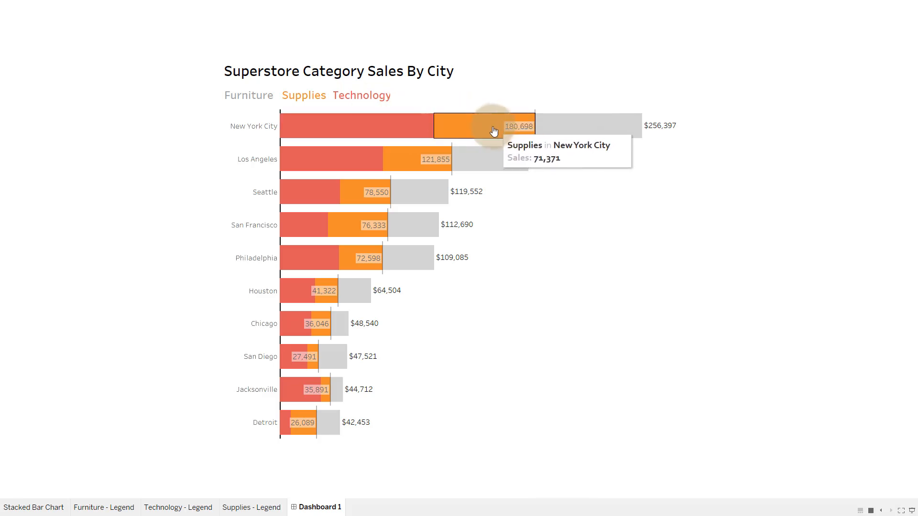